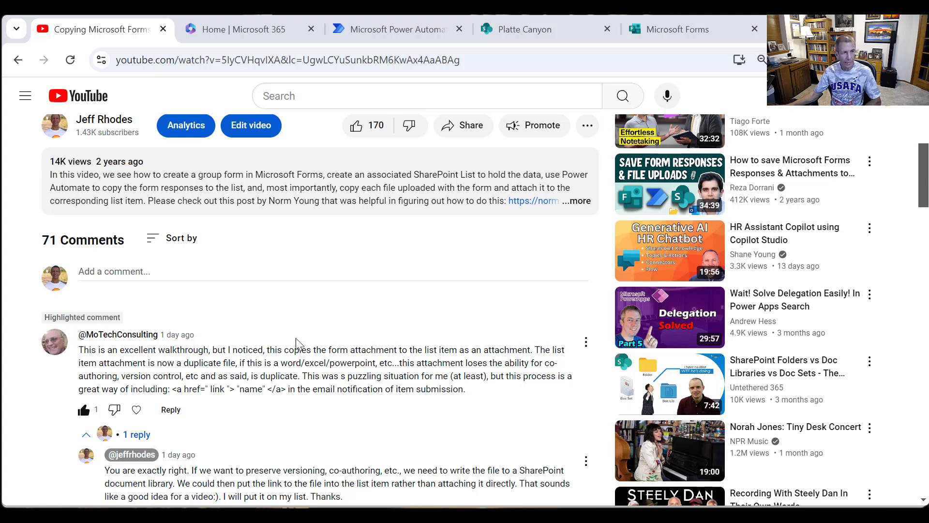
- Read the highlighted YouTube comment about duplicated form attachments and the reply beneath it
{"action": "scroll", "coordinate": [292, 223], "scroll_direction": "up", "scroll_amount": 4}
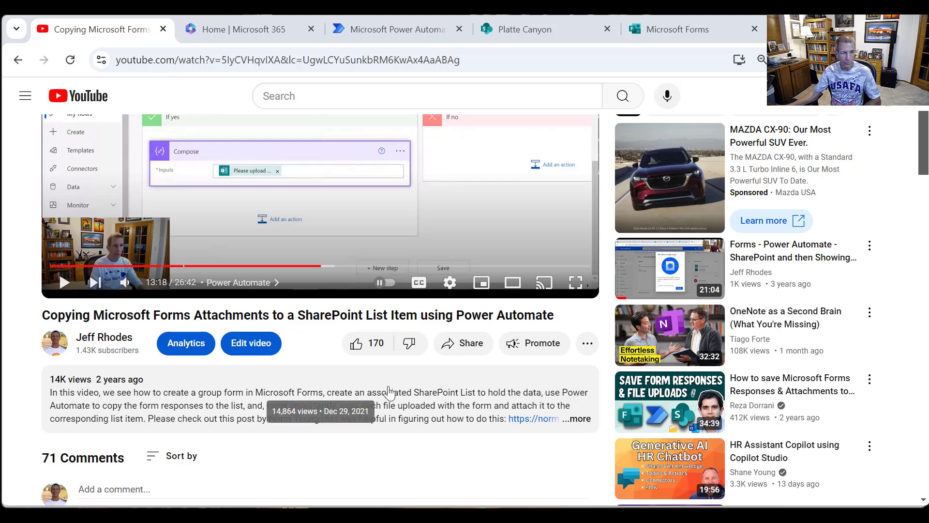
{"action": "scroll", "coordinate": [316, 419], "scroll_direction": "down", "scroll_amount": 5}
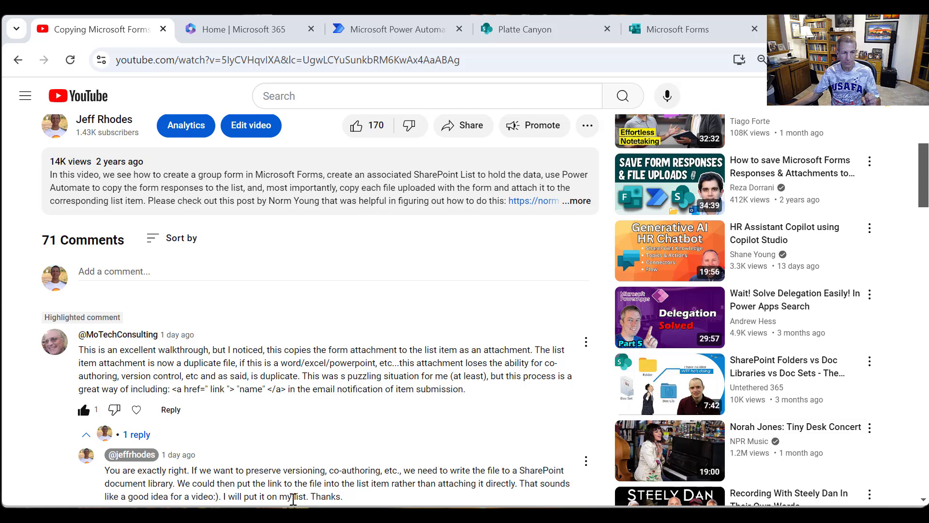
{"action": "scroll", "coordinate": [256, 465], "scroll_direction": "down", "scroll_amount": 2}
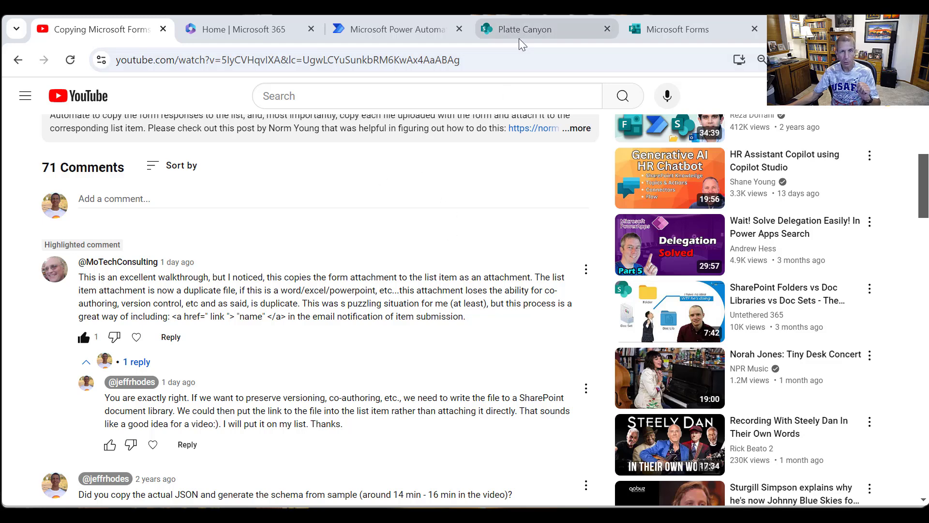
- Switch to the SharePoint AttachmentsList and check the attachment on the Real McCoy item without changing it
{"action": "left_click", "coordinate": [521, 25]}
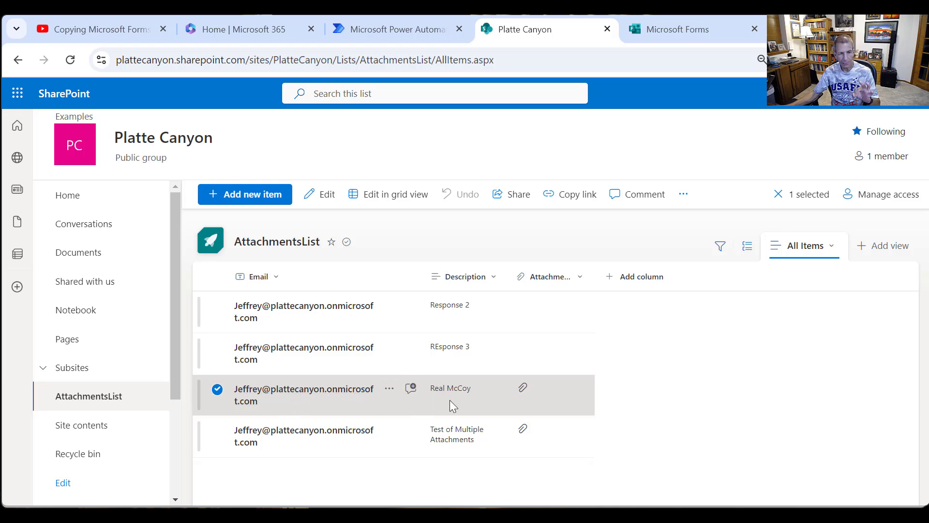
{"action": "left_click", "coordinate": [327, 199]}
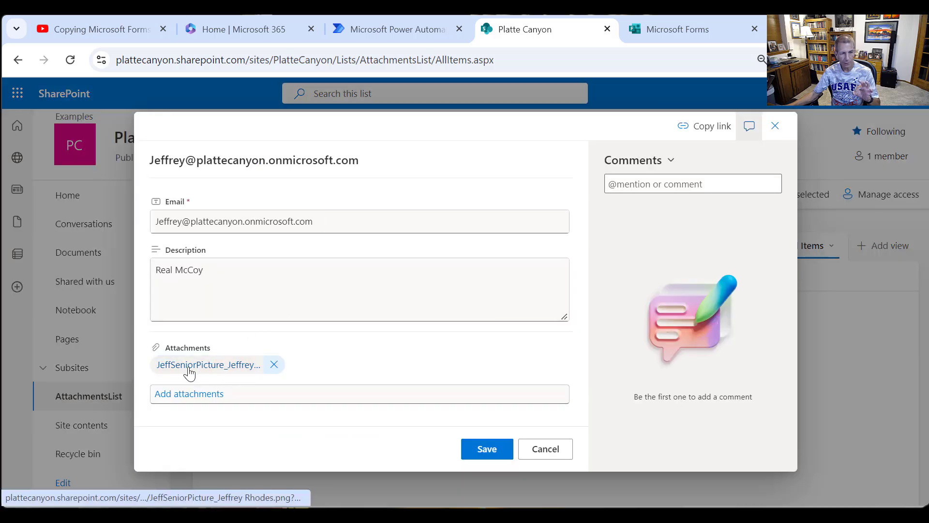
{"action": "left_click", "coordinate": [545, 448]}
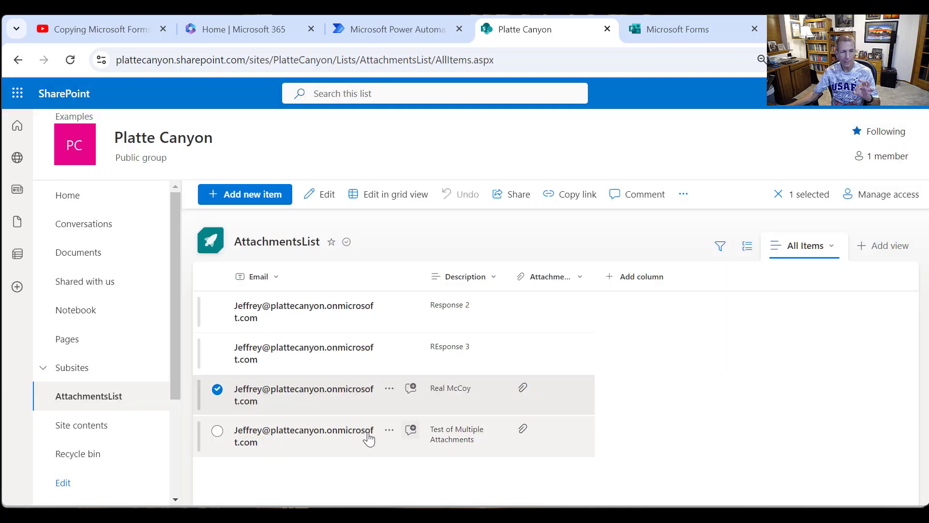
- Check the files attached to the Test of Multiple Attachments item, leaving the item unchanged
{"action": "left_click", "coordinate": [217, 431]}
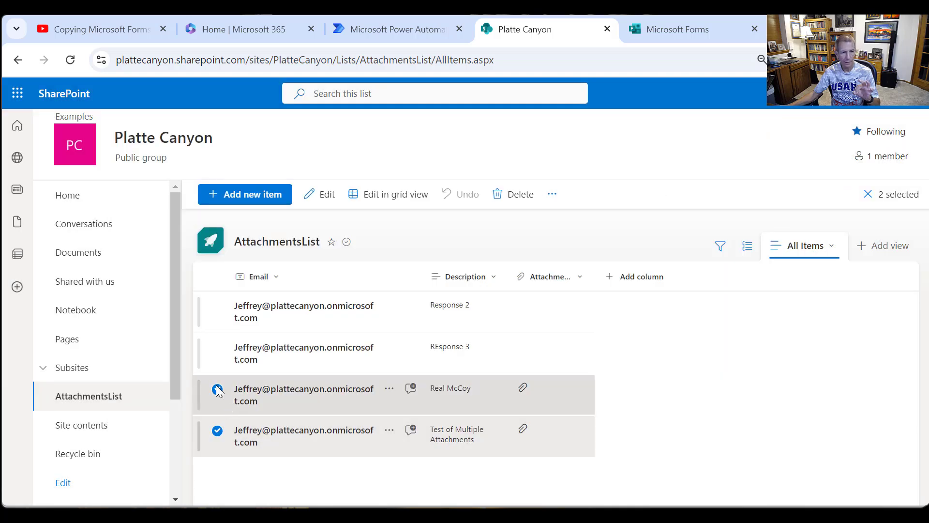
{"action": "left_click", "coordinate": [217, 392]}
{"action": "left_click", "coordinate": [317, 194]}
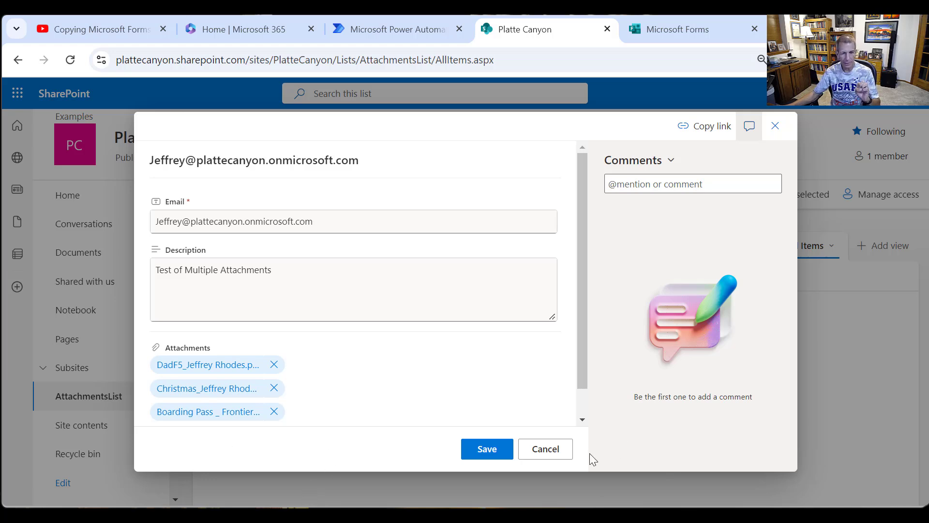
{"action": "left_click", "coordinate": [561, 450]}
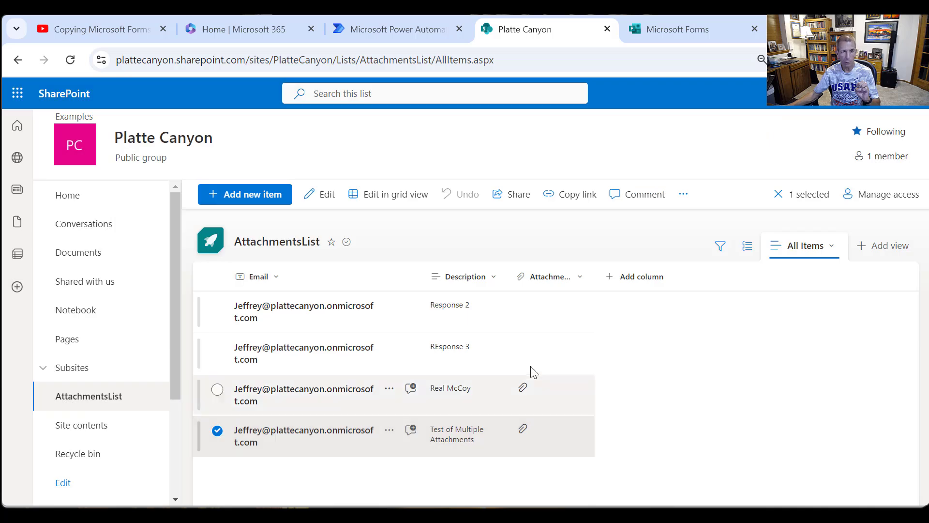
- Create a folder named Attachments_Form1 in the site's Documents library
{"action": "left_click", "coordinate": [101, 252]}
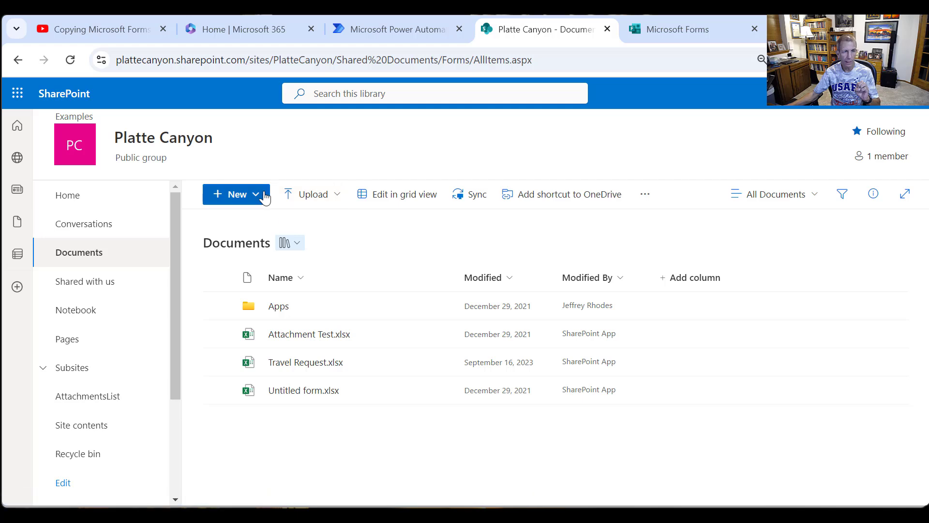
{"action": "left_click", "coordinate": [265, 196]}
{"action": "left_click", "coordinate": [227, 221]}
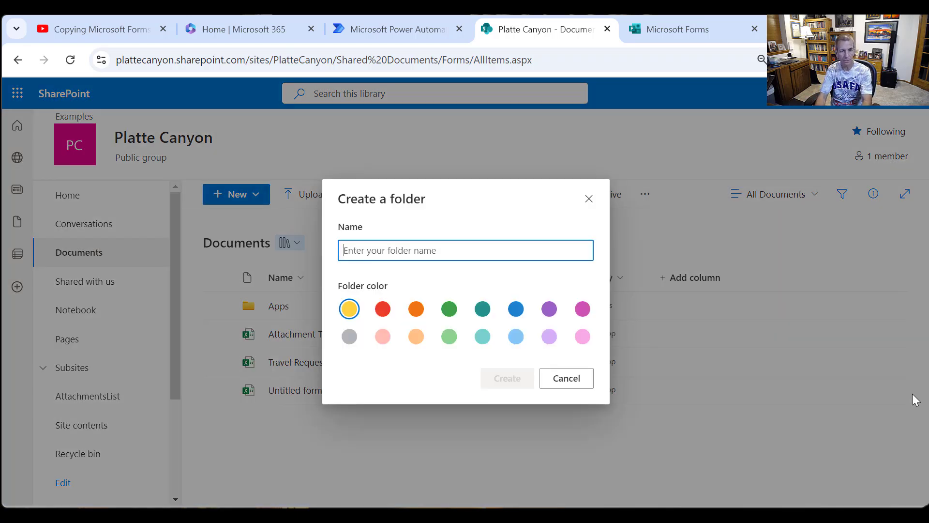
{"action": "type", "text": "Attachments"}
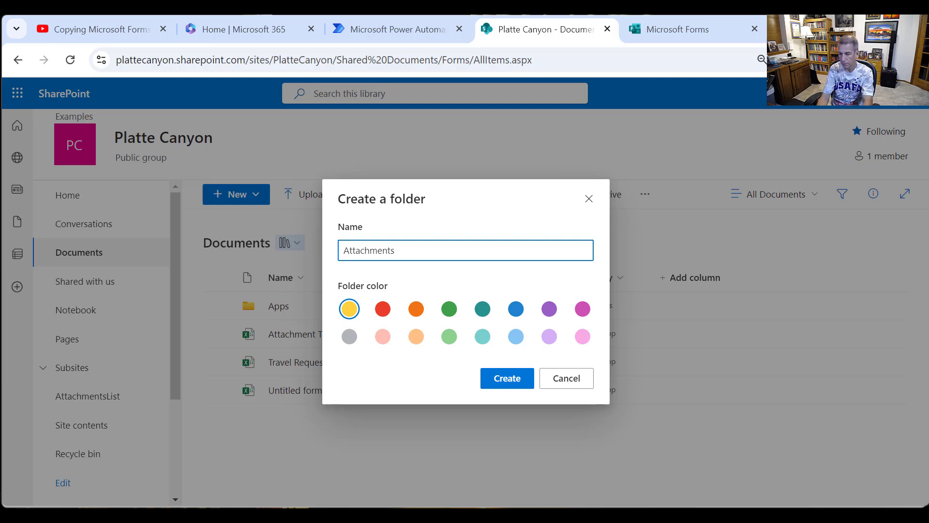
{"action": "type", "text": "_Form1"}
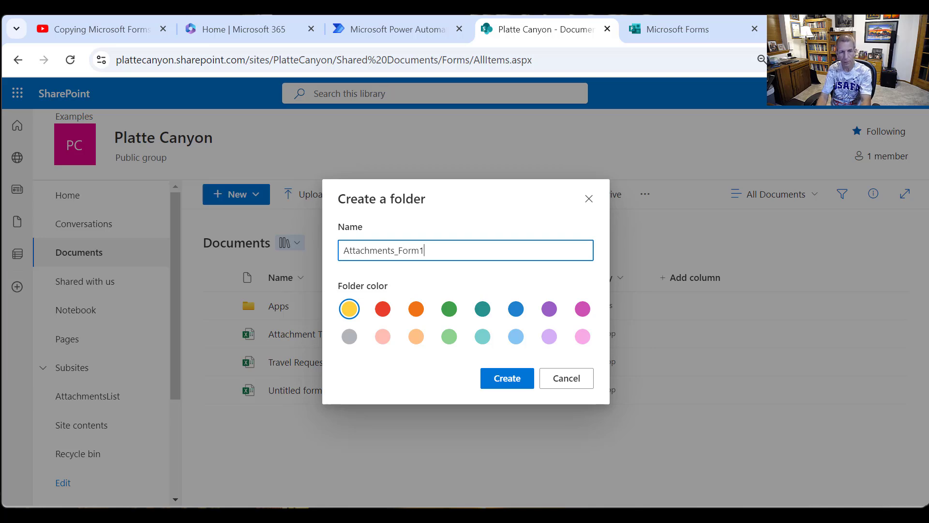
{"action": "left_click", "coordinate": [508, 378]}
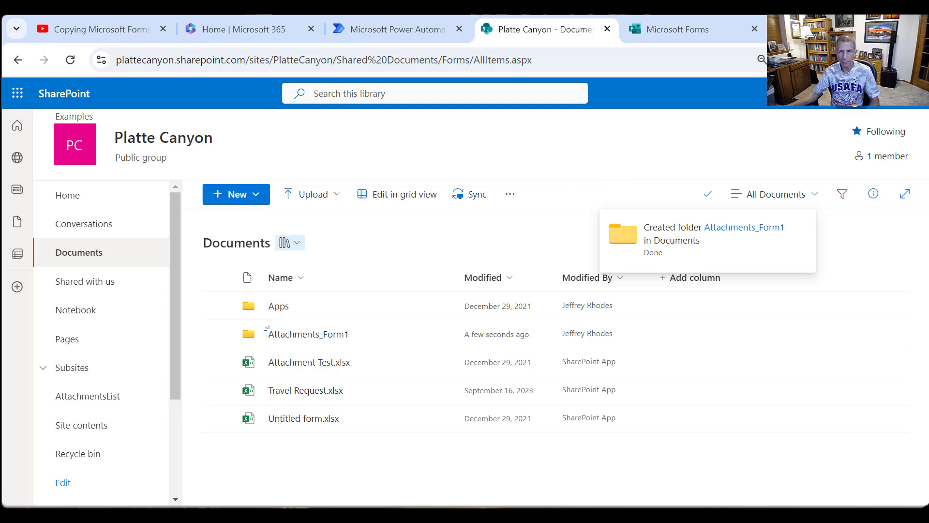
- Create a blank list named Form1Submissions from the Platte Canyon site contents
{"action": "left_click", "coordinate": [853, 93]}
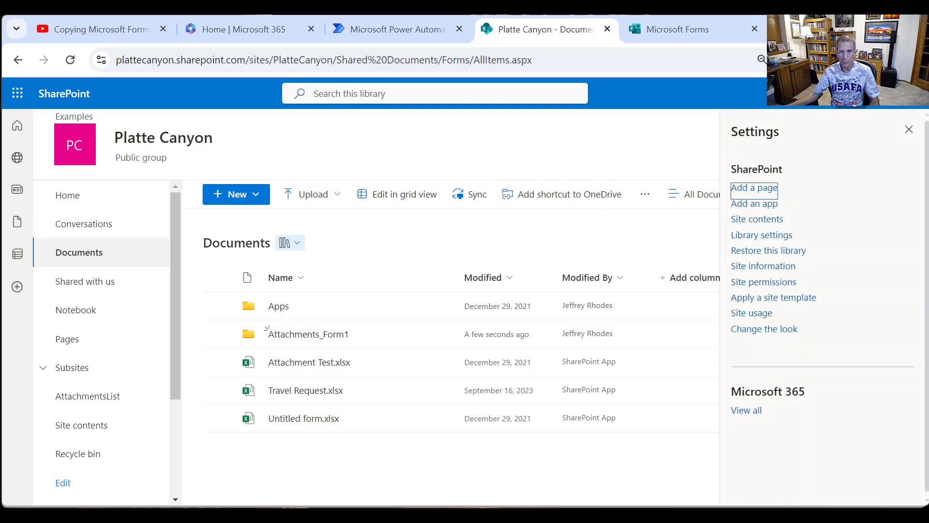
{"action": "left_click", "coordinate": [761, 221]}
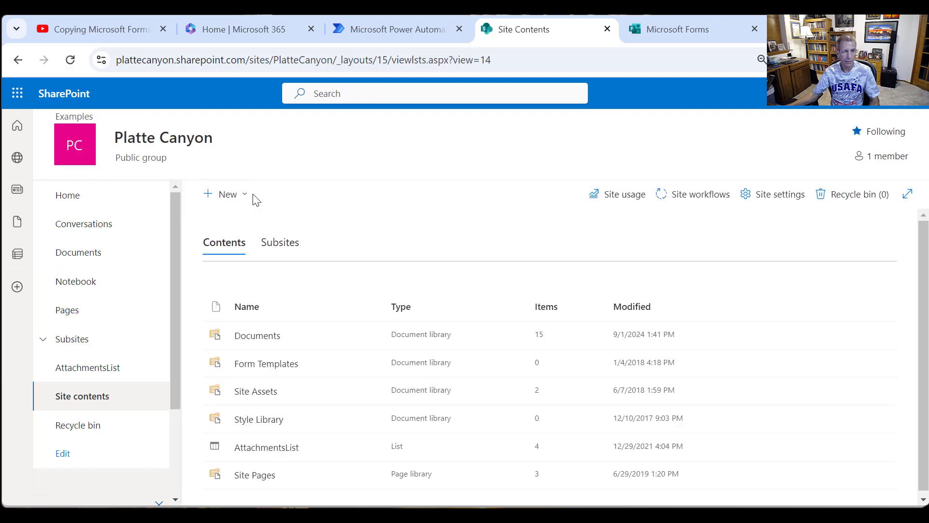
{"action": "left_click", "coordinate": [248, 196]}
{"action": "left_click", "coordinate": [233, 219]}
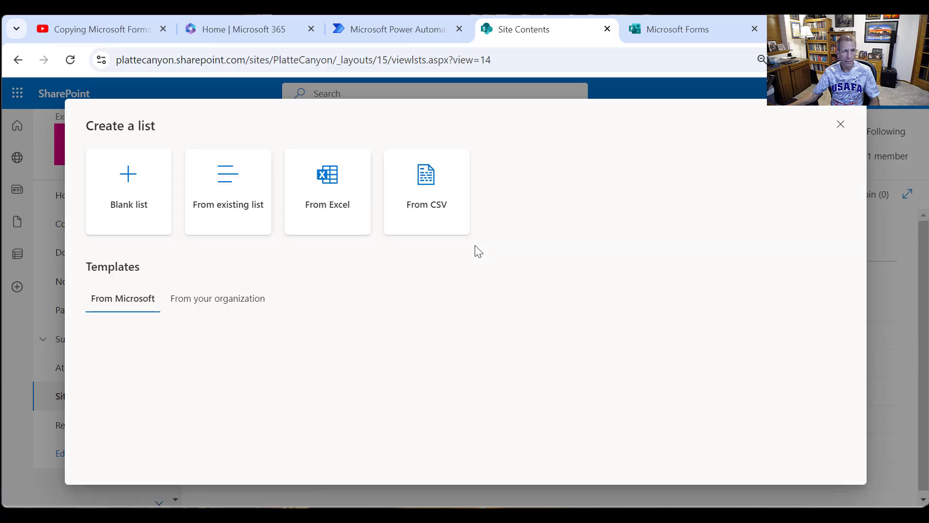
{"action": "left_click", "coordinate": [101, 207]}
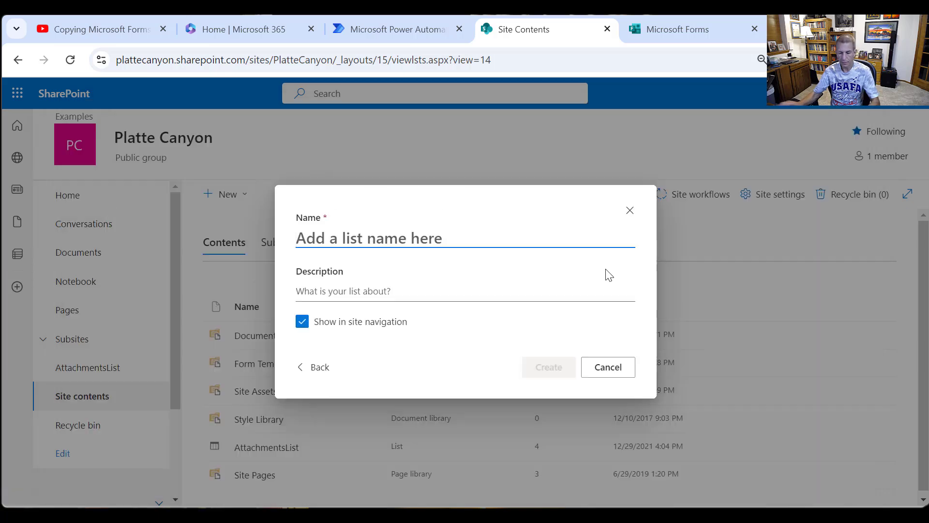
{"action": "type", "text": "Form1"}
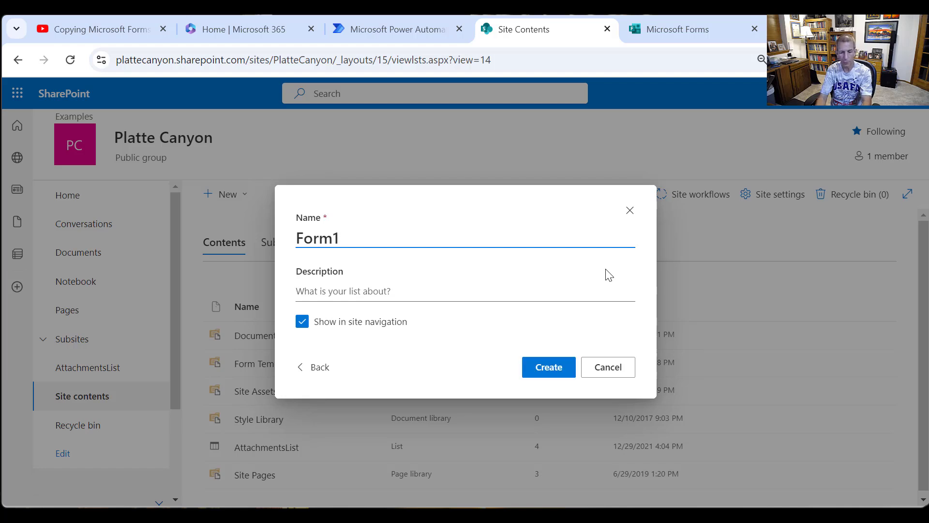
{"action": "type", "text": "Submissions"}
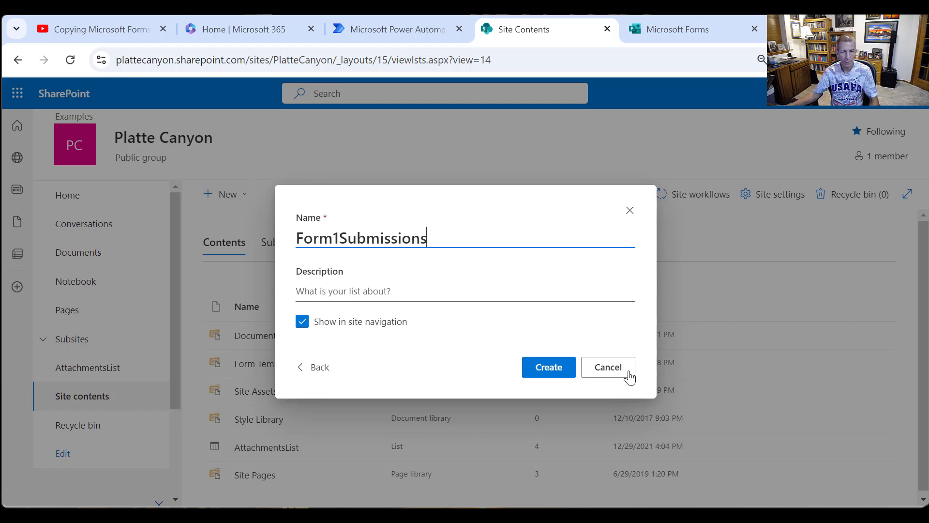
{"action": "left_click", "coordinate": [550, 374]}
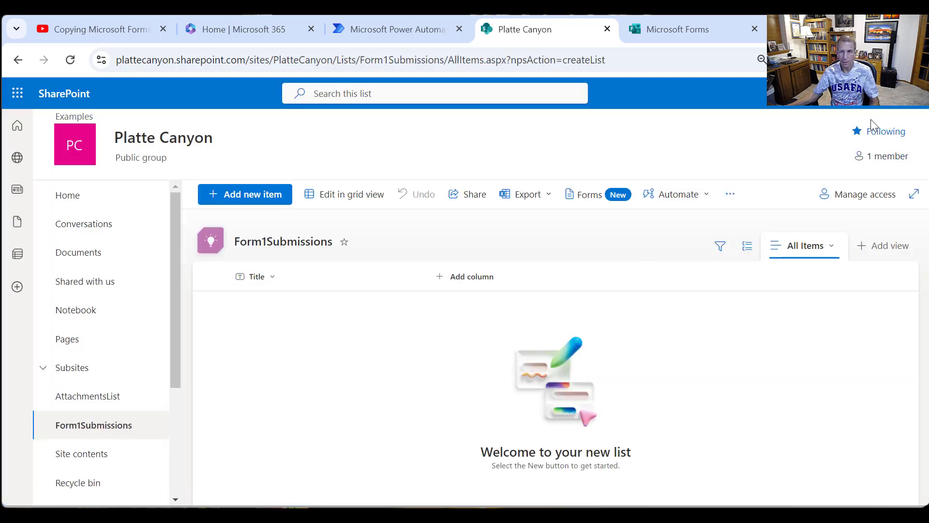
- Rename the Title column of the Form1Submissions list as Email in the list settings
{"action": "left_click", "coordinate": [850, 93]}
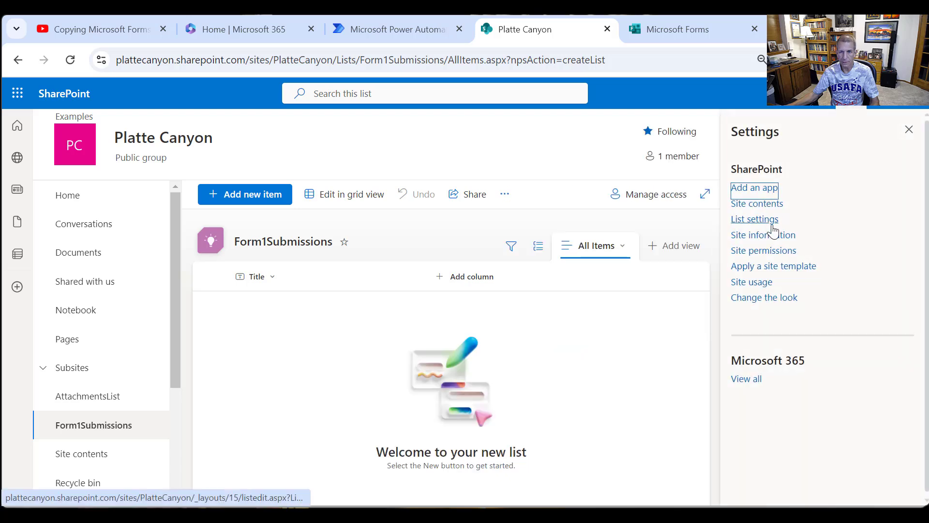
{"action": "left_click", "coordinate": [769, 223]}
{"action": "scroll", "coordinate": [435, 292], "scroll_direction": "down", "scroll_amount": 3}
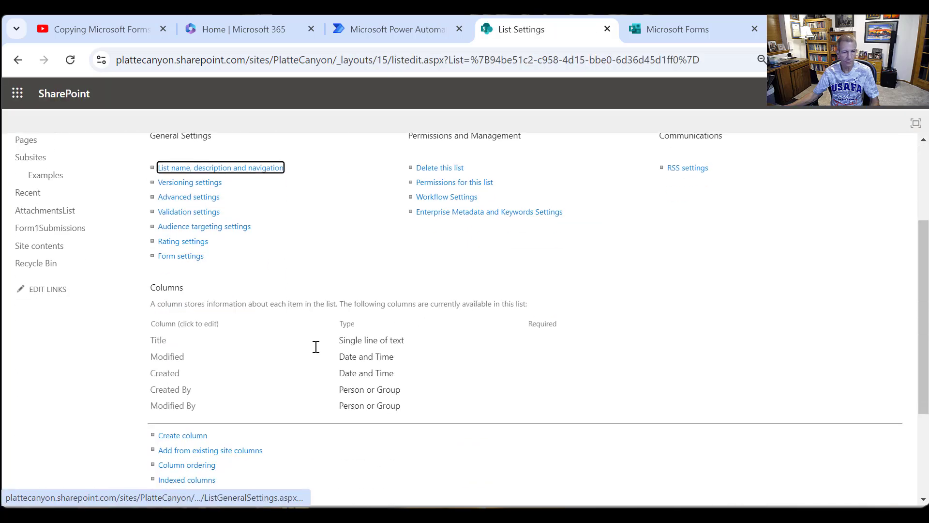
{"action": "left_click", "coordinate": [160, 341]}
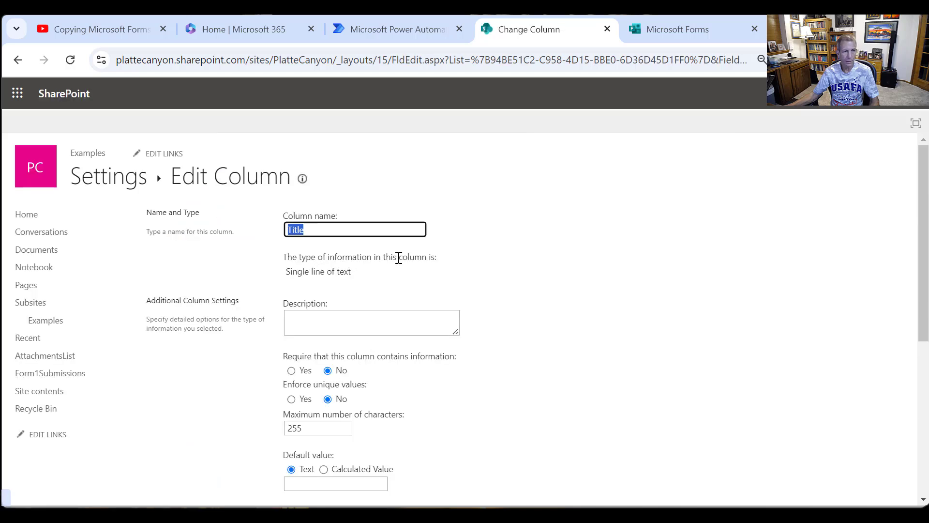
{"action": "type", "text": "Email"}
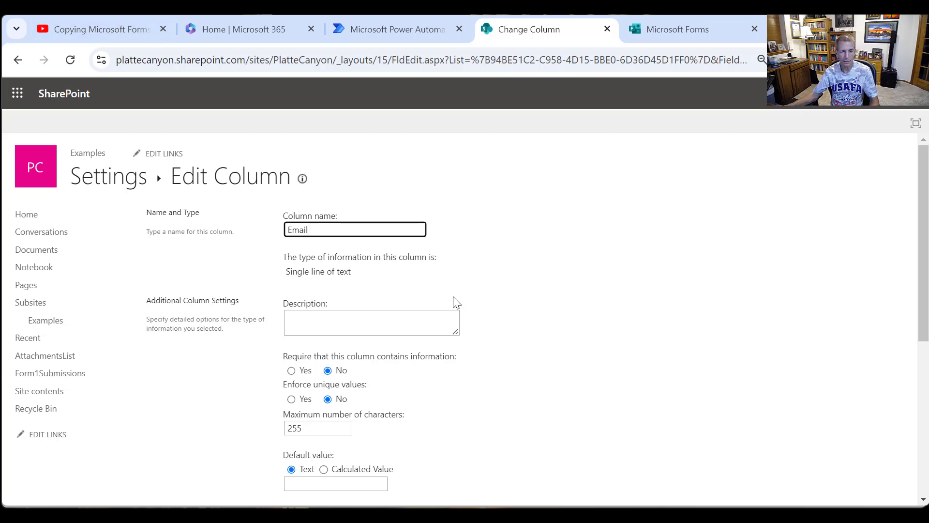
{"action": "scroll", "coordinate": [453, 300], "scroll_direction": "down", "scroll_amount": 5}
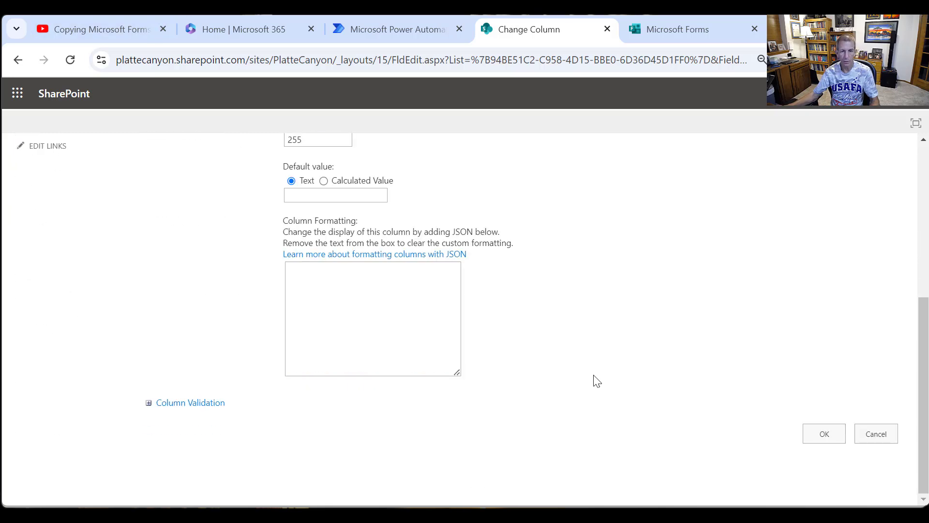
{"action": "left_click", "coordinate": [814, 426]}
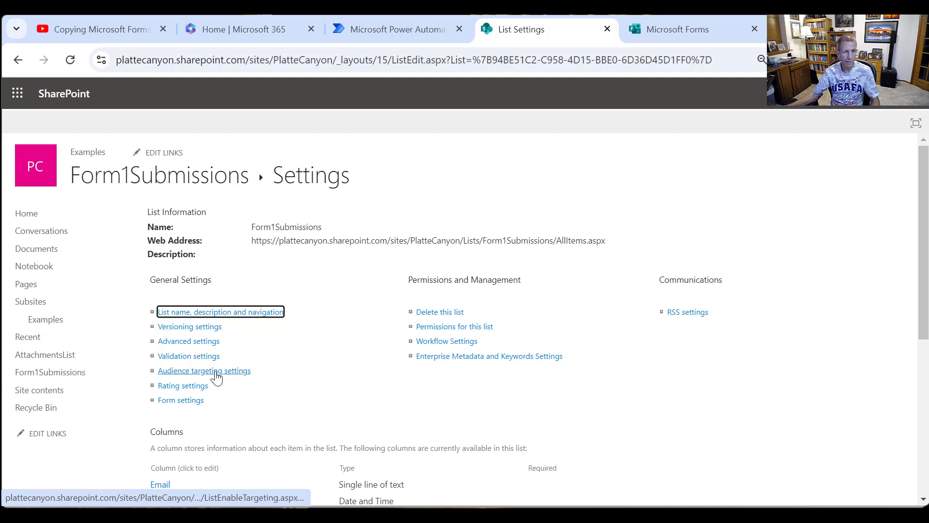
- Add a Description column to the Form1Submissions list as multiple lines of text, allowing plain text only
{"action": "scroll", "coordinate": [216, 376], "scroll_direction": "down", "scroll_amount": 3}
{"action": "left_click", "coordinate": [183, 436]}
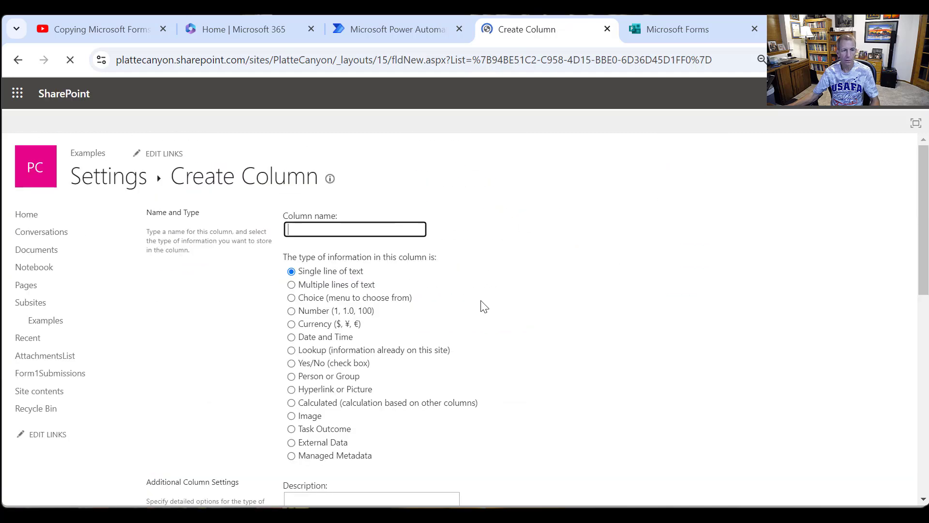
{"action": "type", "text": "Descri"}
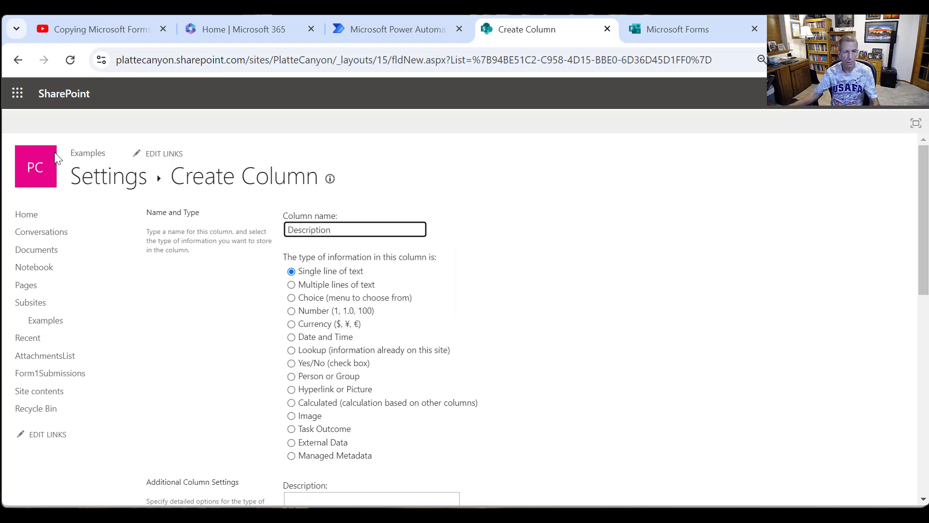
{"action": "type", "text": "ption"}
{"action": "left_click", "coordinate": [291, 284]}
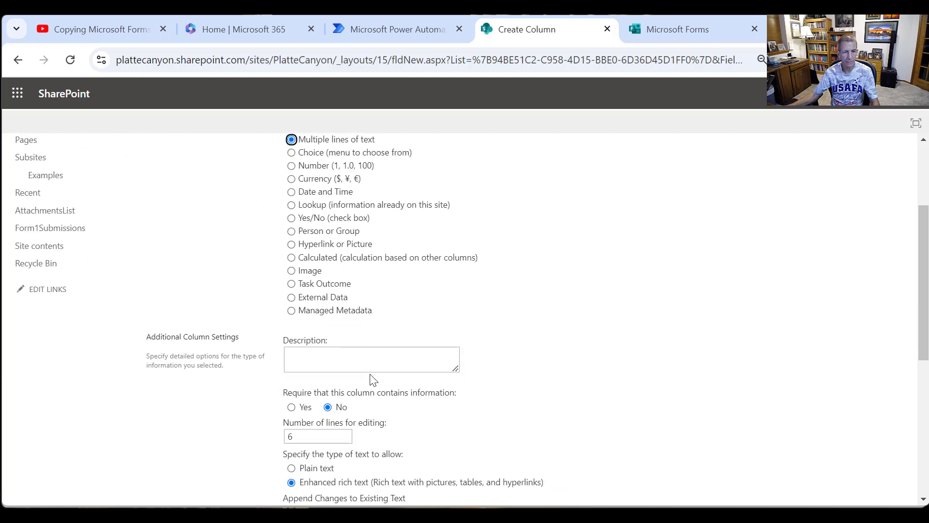
{"action": "scroll", "coordinate": [374, 380], "scroll_direction": "down", "scroll_amount": 6}
{"action": "scroll", "coordinate": [322, 276], "scroll_direction": "up", "scroll_amount": 3}
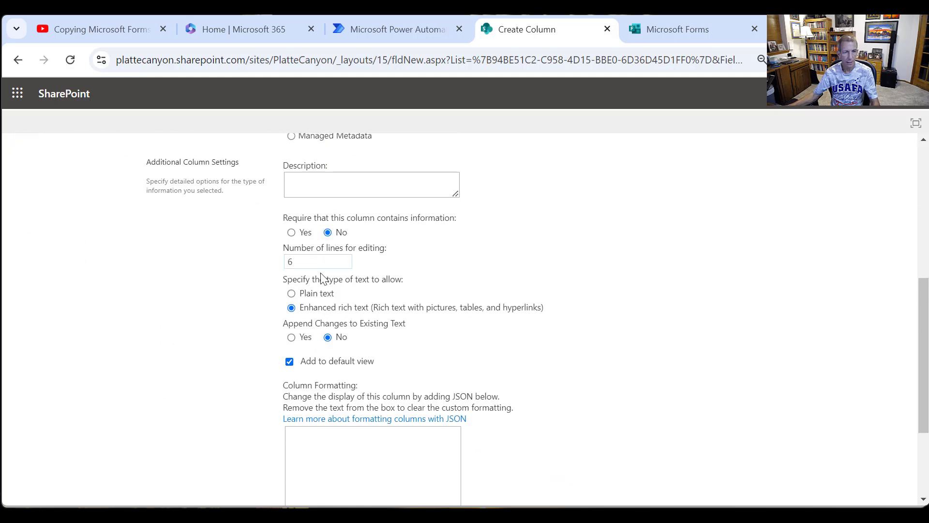
{"action": "left_click", "coordinate": [292, 292]}
{"action": "scroll", "coordinate": [450, 339], "scroll_direction": "down", "scroll_amount": 3}
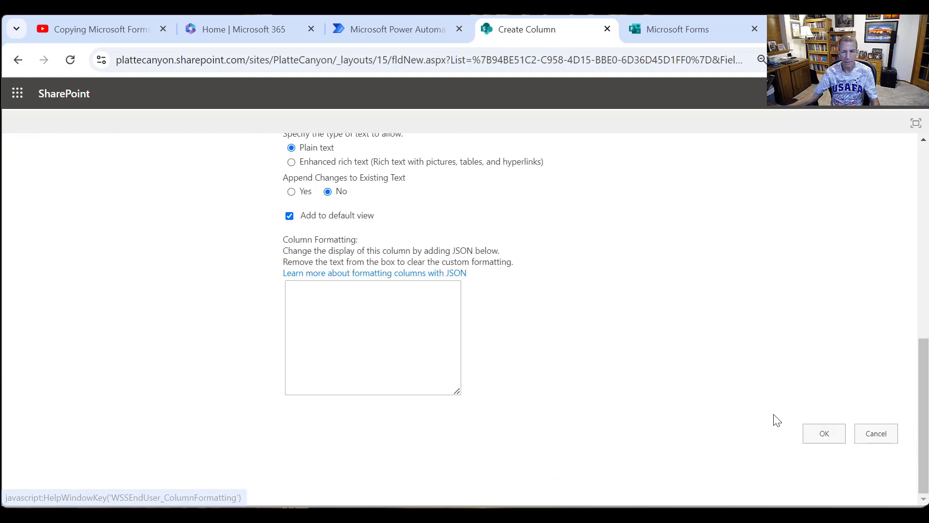
{"action": "left_click", "coordinate": [829, 440]}
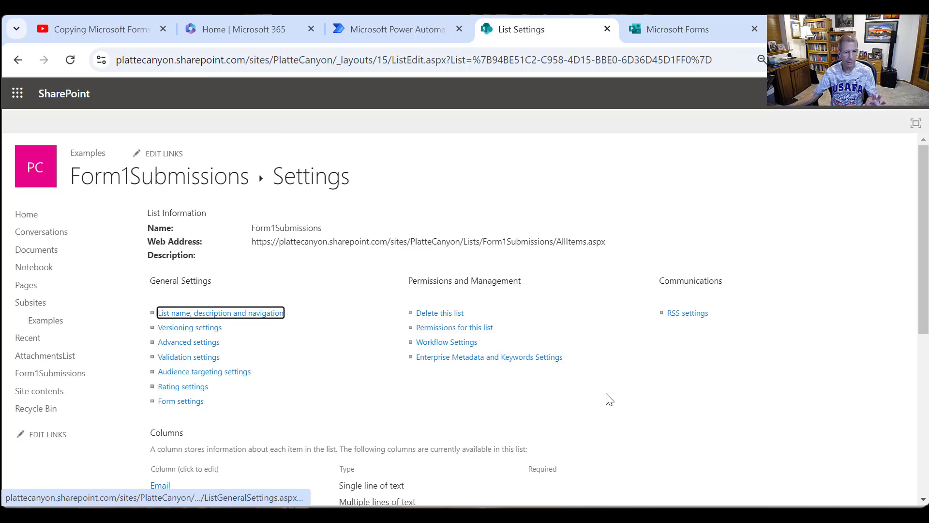
- Add a FileLink1 column to the Form1Submissions list with the Hyperlink or Picture type
{"action": "scroll", "coordinate": [296, 423], "scroll_direction": "down", "scroll_amount": 4}
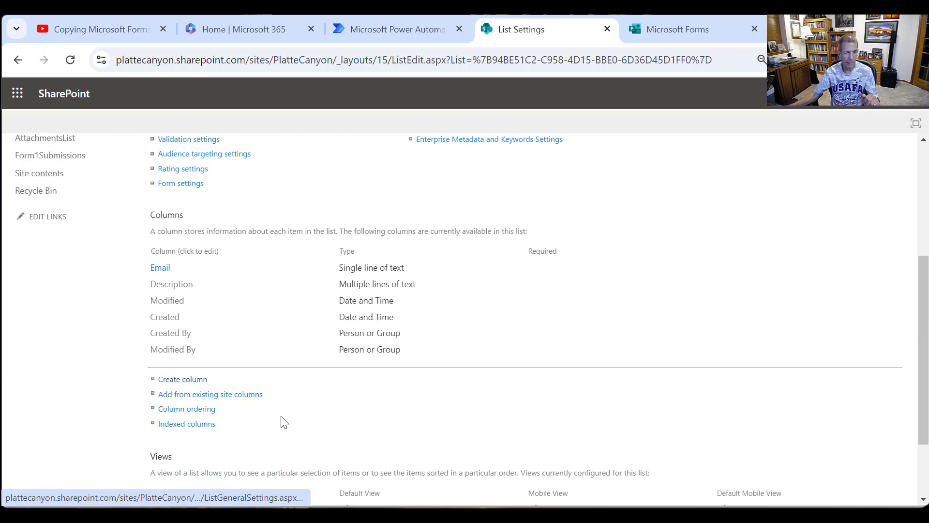
{"action": "left_click", "coordinate": [193, 381]}
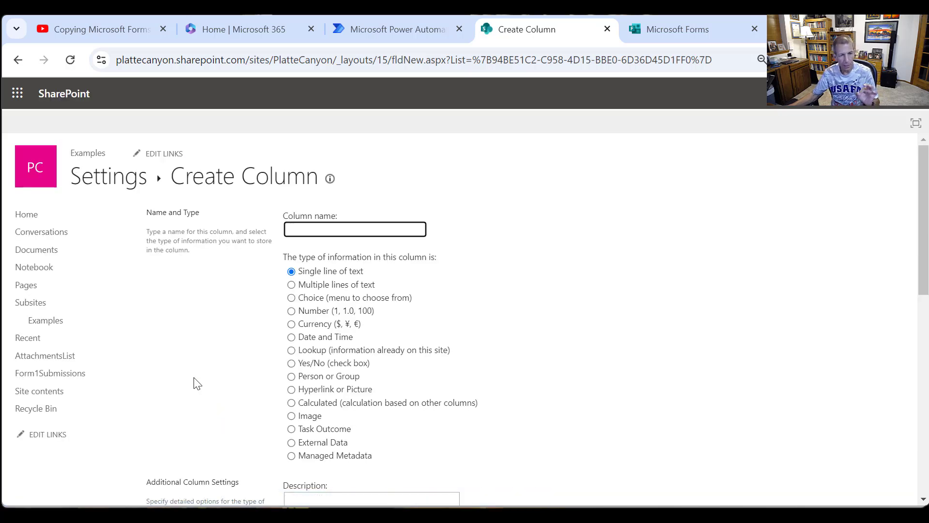
{"action": "left_click", "coordinate": [291, 390]}
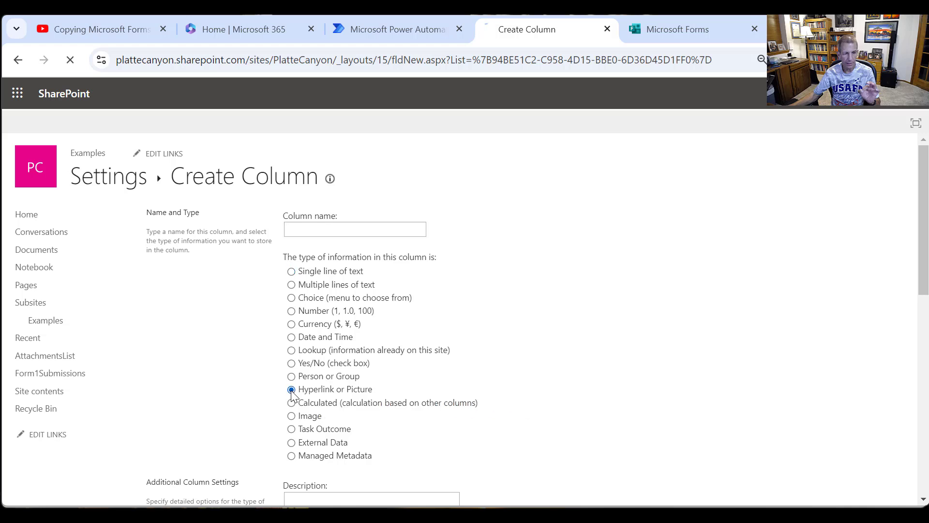
{"action": "left_click", "coordinate": [328, 226]}
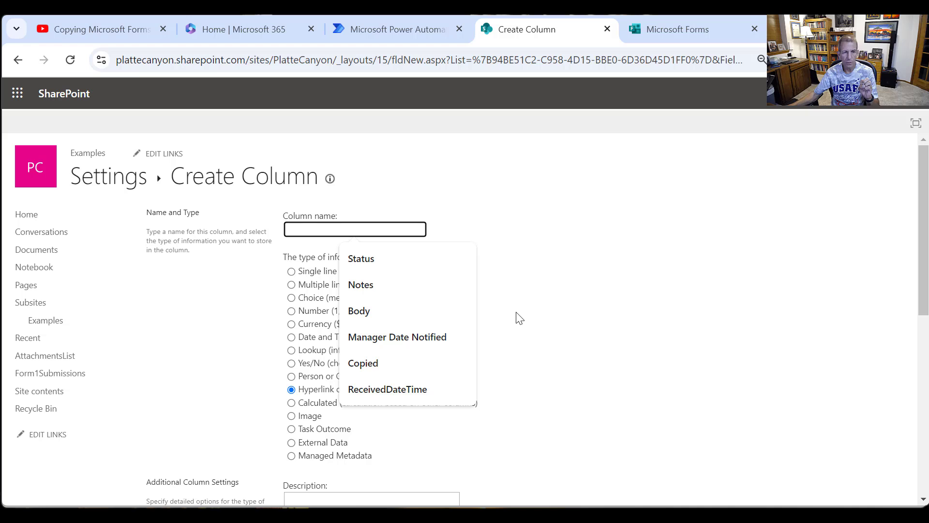
{"action": "left_click", "coordinate": [292, 286]}
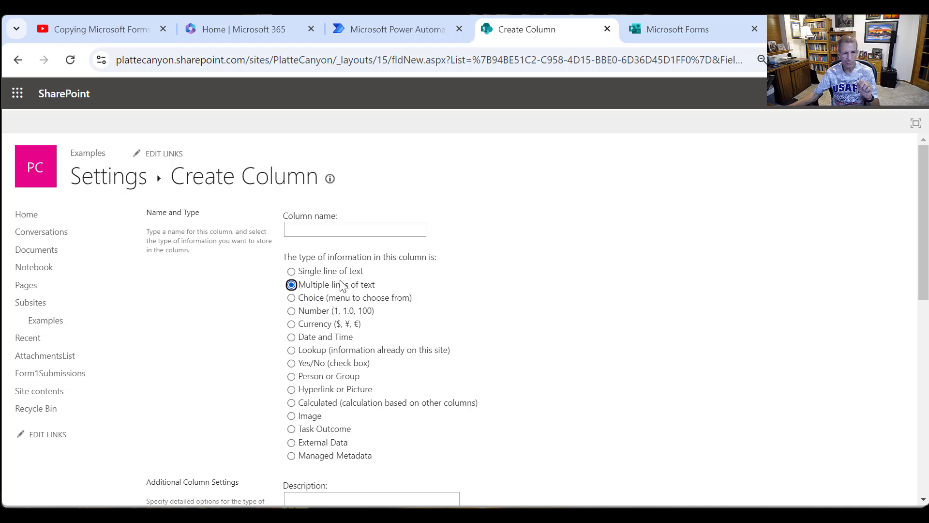
{"action": "left_click", "coordinate": [291, 390]}
{"action": "left_click", "coordinate": [358, 233]}
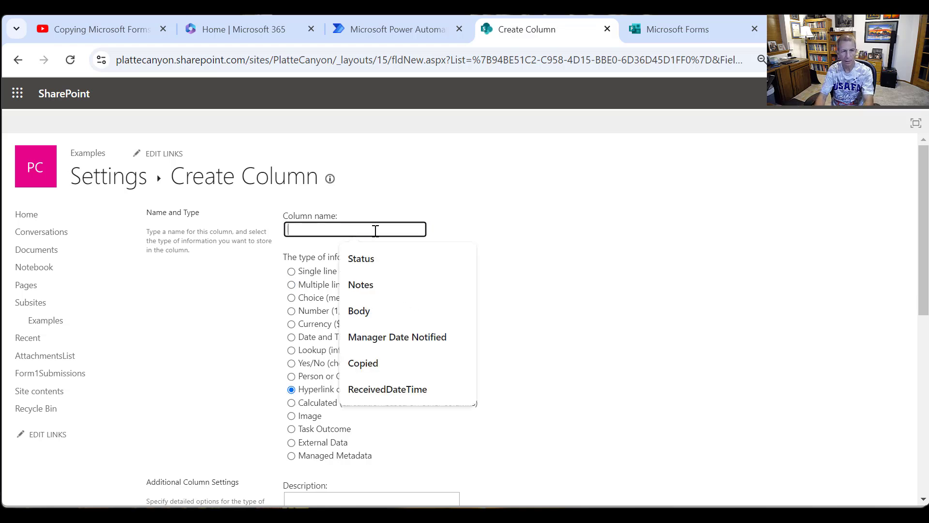
{"action": "type", "text": "FileLink1"}
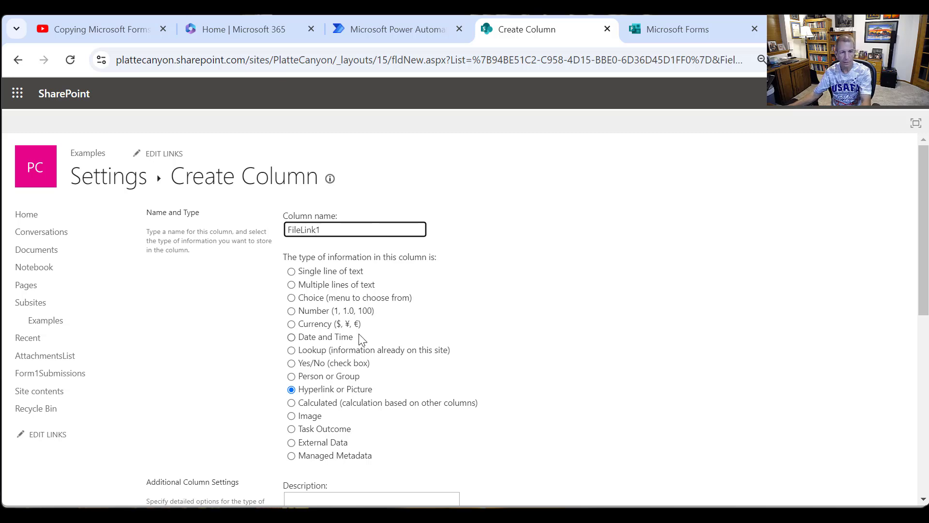
{"action": "scroll", "coordinate": [482, 395], "scroll_direction": "down", "scroll_amount": 5}
{"action": "scroll", "coordinate": [482, 394], "scroll_direction": "down", "scroll_amount": 2}
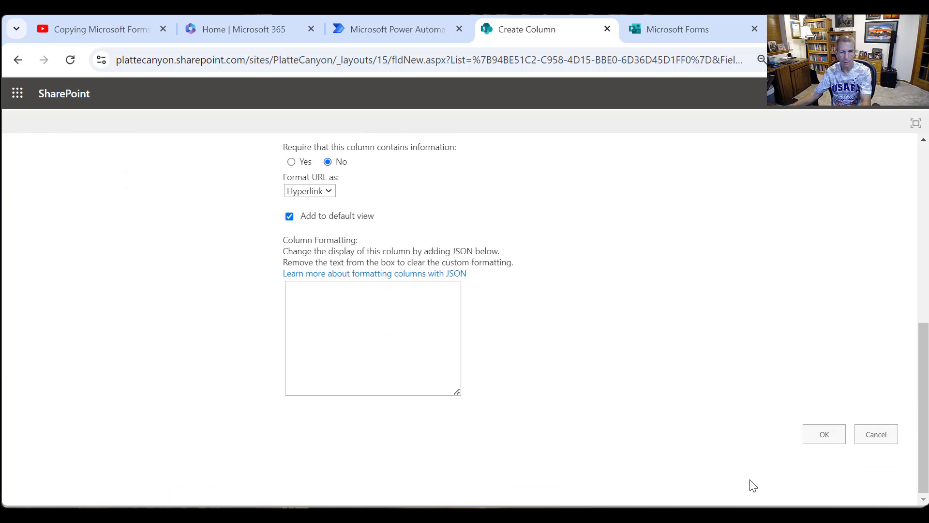
{"action": "left_click", "coordinate": [823, 435]}
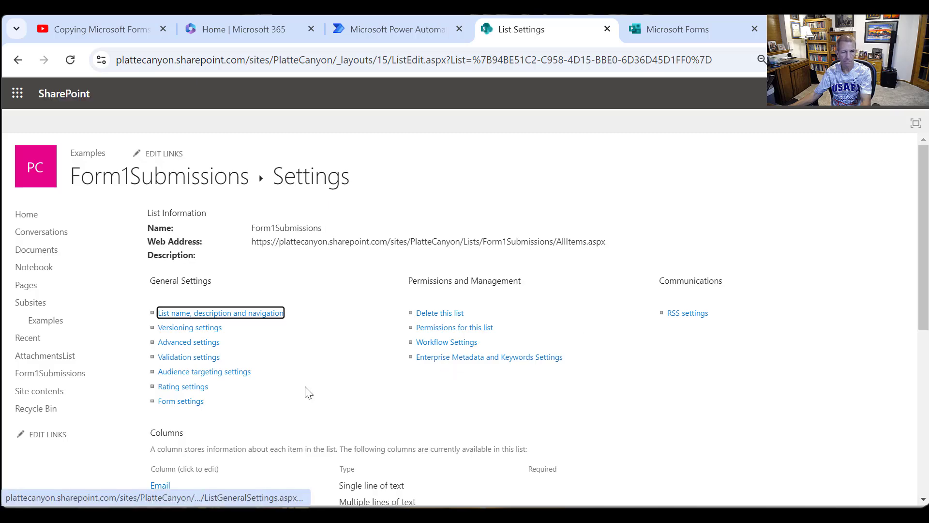
- Add a second link column named FileLink2 to the list, using the Hyperlink or Picture type
{"action": "scroll", "coordinate": [290, 412], "scroll_direction": "down", "scroll_amount": 6}
{"action": "left_click", "coordinate": [187, 324]}
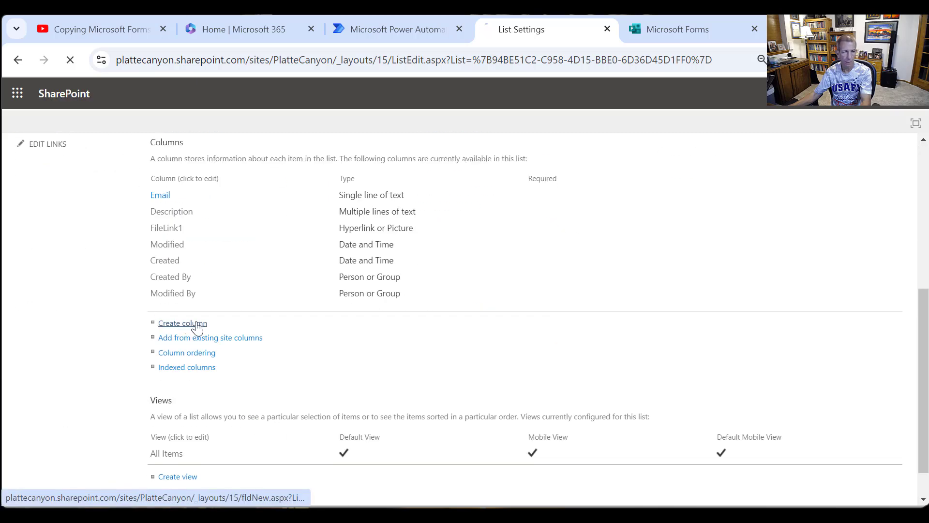
{"action": "type", "text": "F"}
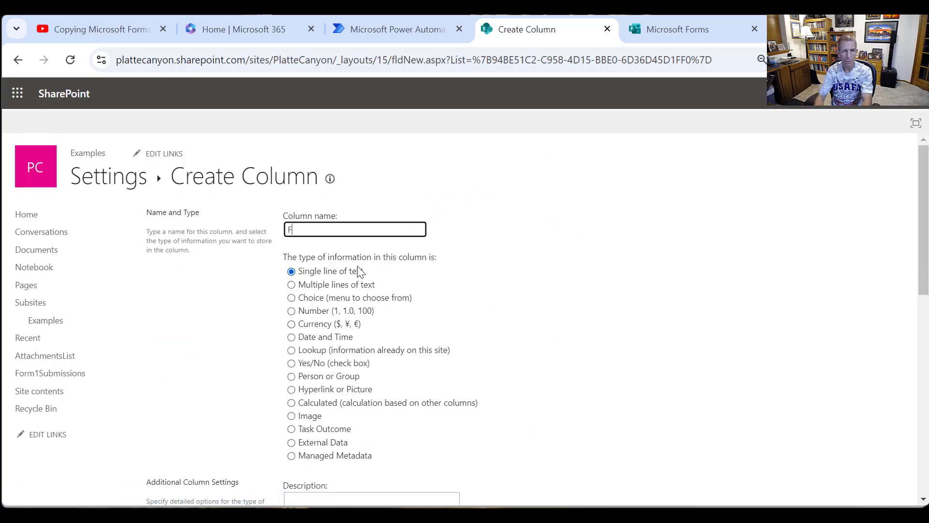
{"action": "type", "text": "ileLin"}
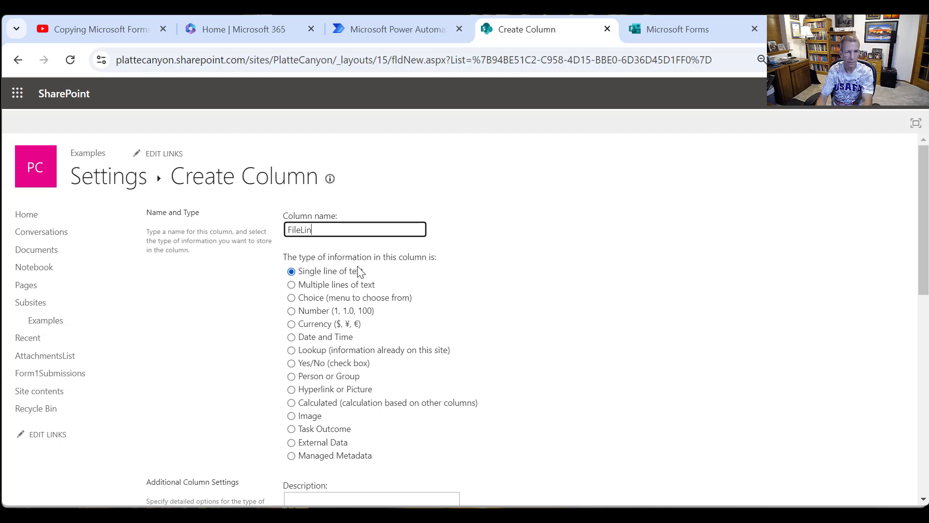
{"action": "type", "text": "k2"}
{"action": "left_click", "coordinate": [332, 390]}
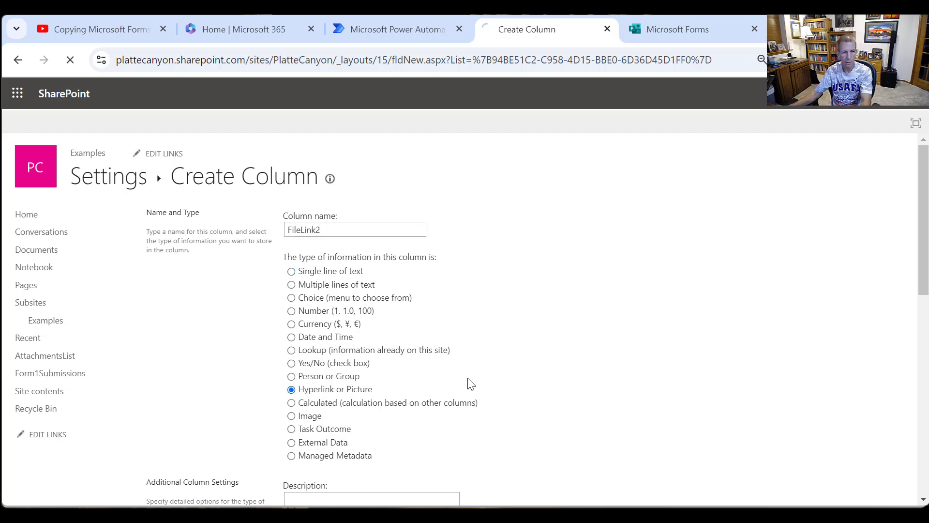
{"action": "scroll", "coordinate": [509, 425], "scroll_direction": "down", "scroll_amount": 10}
{"action": "left_click", "coordinate": [823, 463]}
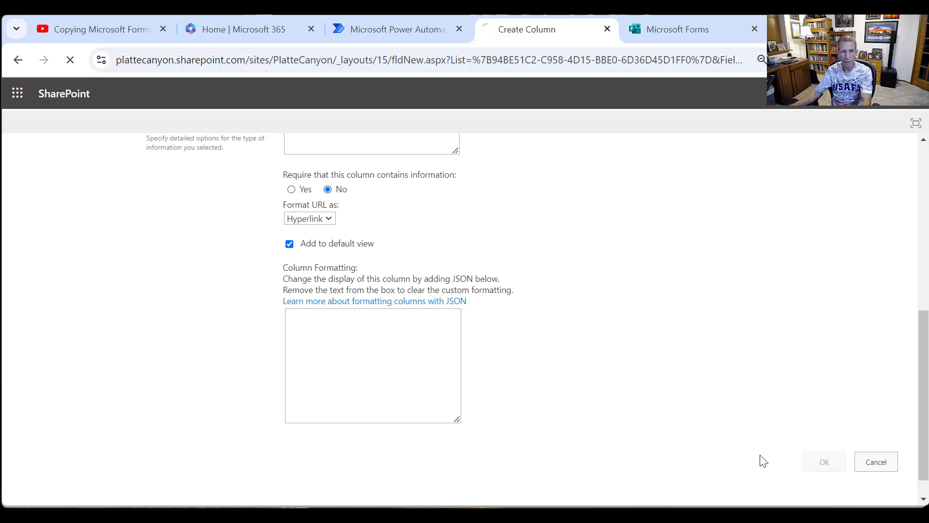
- Add a FileLink3 column to the list, keeping it as a single line of text
{"action": "scroll", "coordinate": [217, 435], "scroll_direction": "down", "scroll_amount": 5}
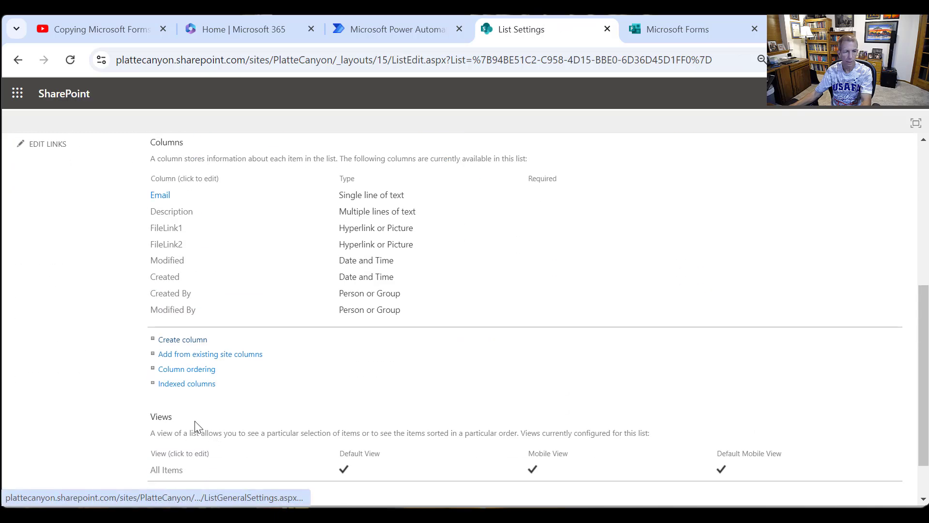
{"action": "left_click", "coordinate": [193, 341]}
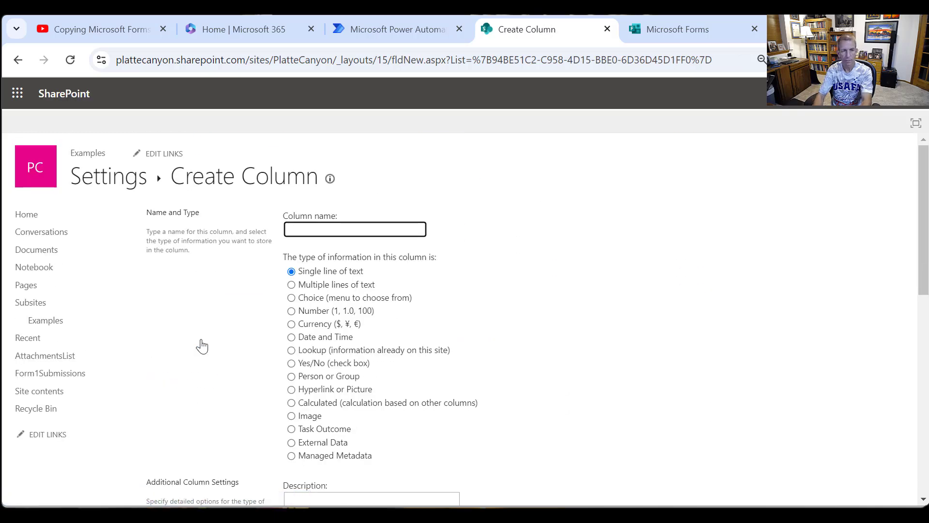
{"action": "type", "text": "FileLink"}
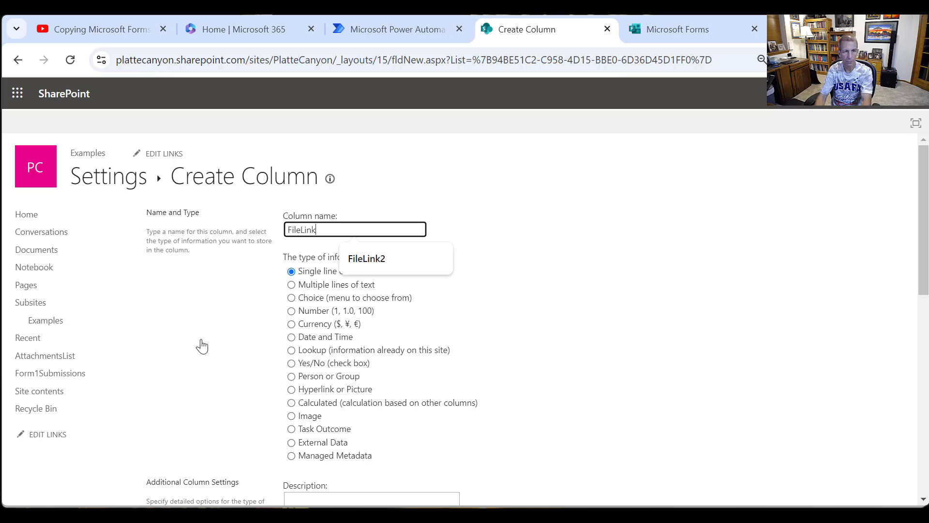
{"action": "type", "text": "3"}
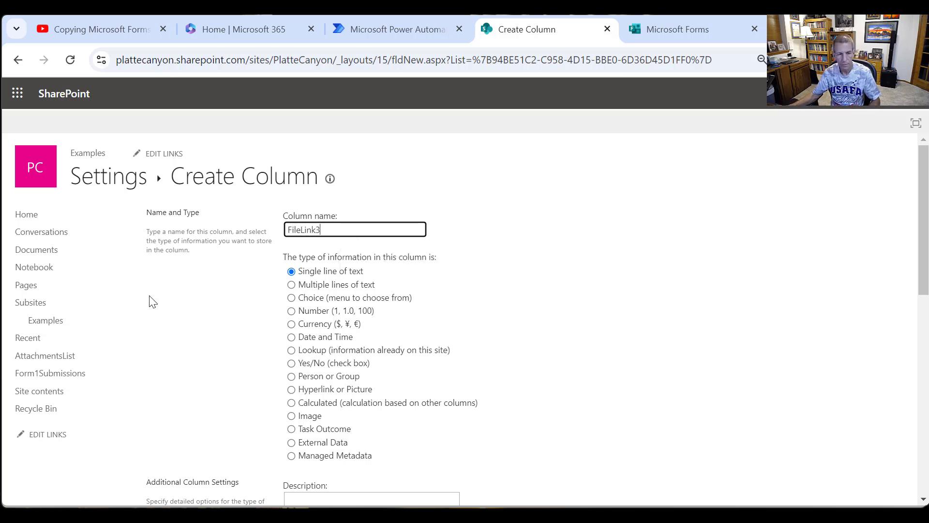
{"action": "scroll", "coordinate": [494, 382], "scroll_direction": "down", "scroll_amount": 10}
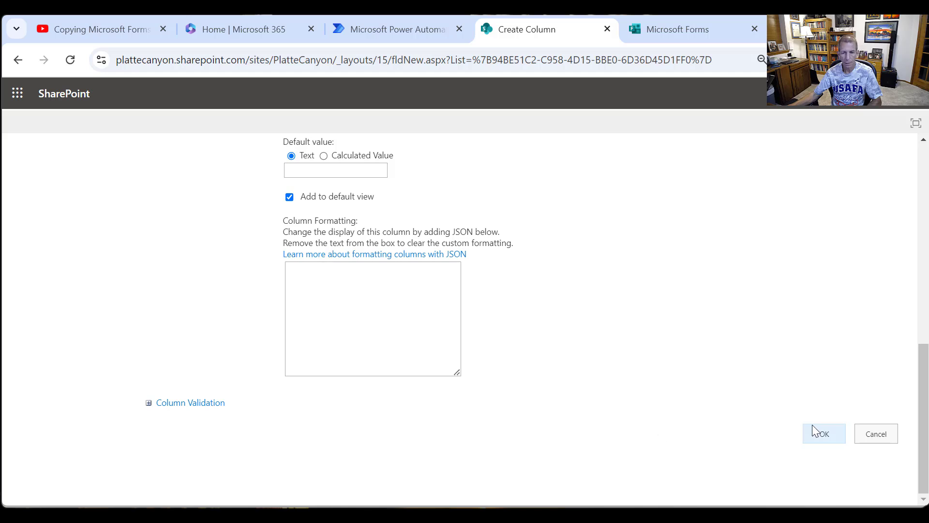
{"action": "left_click", "coordinate": [813, 427]}
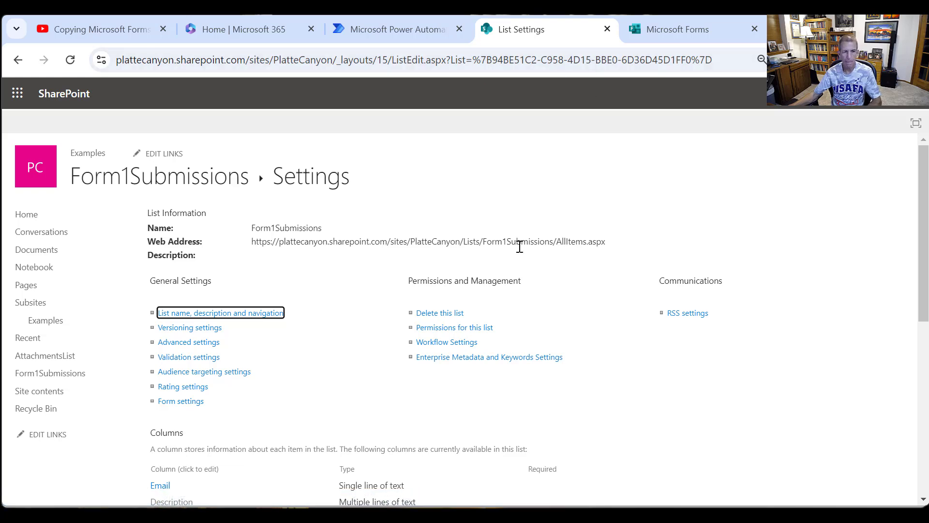
- Switch to Microsoft Forms, create a new group form in the Platte Canyon group with 3 forms, and dismiss the Copilot draft prompt
{"action": "left_click", "coordinate": [668, 35]}
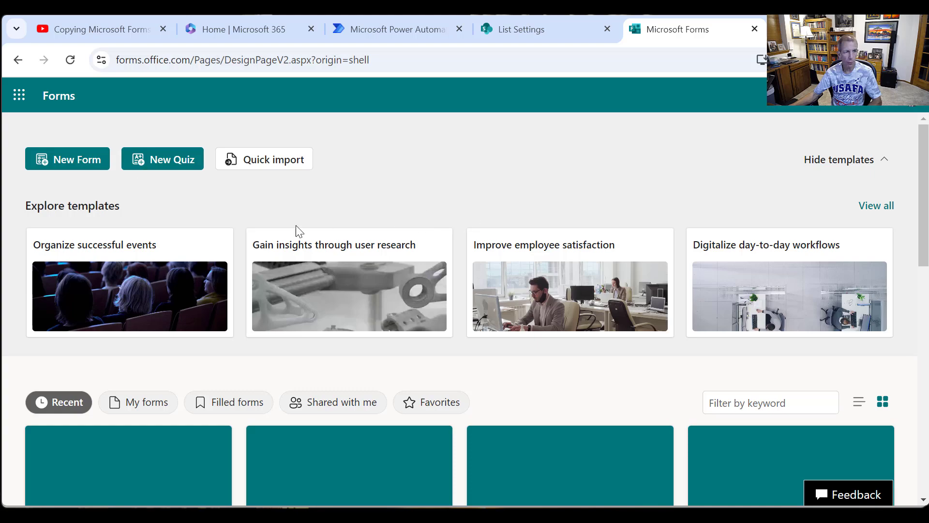
{"action": "scroll", "coordinate": [196, 287], "scroll_direction": "down", "scroll_amount": 1}
{"action": "scroll", "coordinate": [195, 287], "scroll_direction": "down", "scroll_amount": 10}
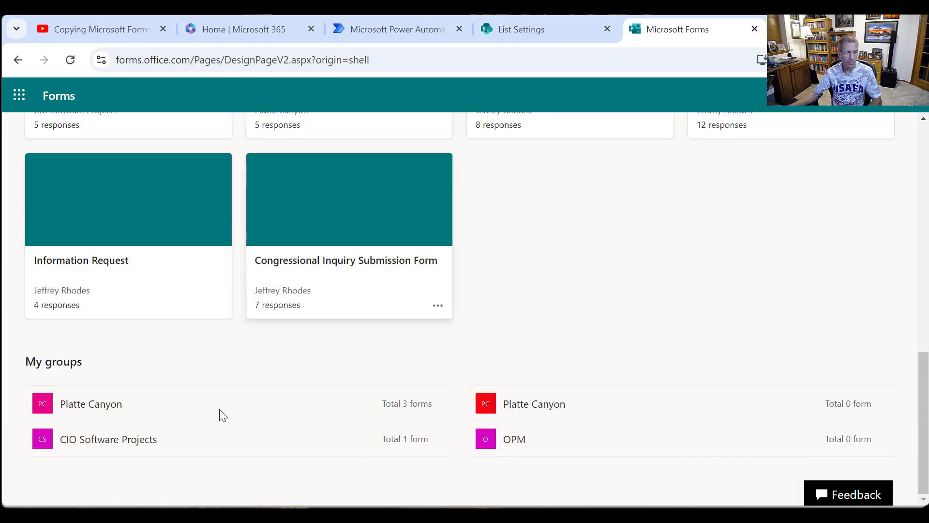
{"action": "left_click", "coordinate": [93, 407]}
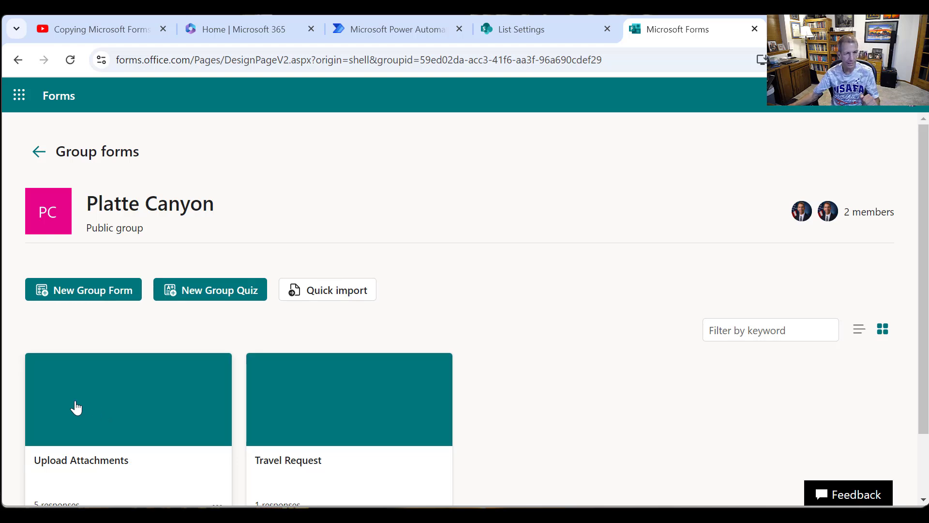
{"action": "left_click", "coordinate": [81, 292]}
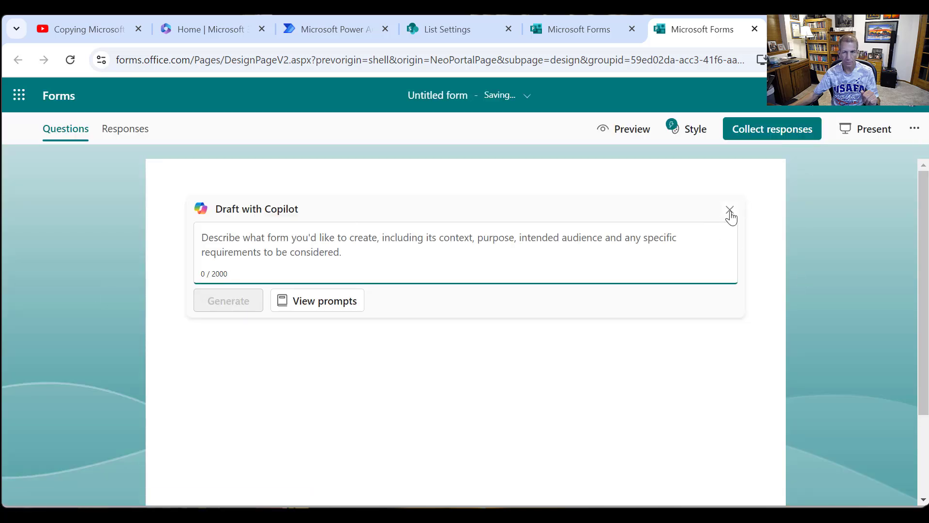
{"action": "left_click", "coordinate": [730, 211]}
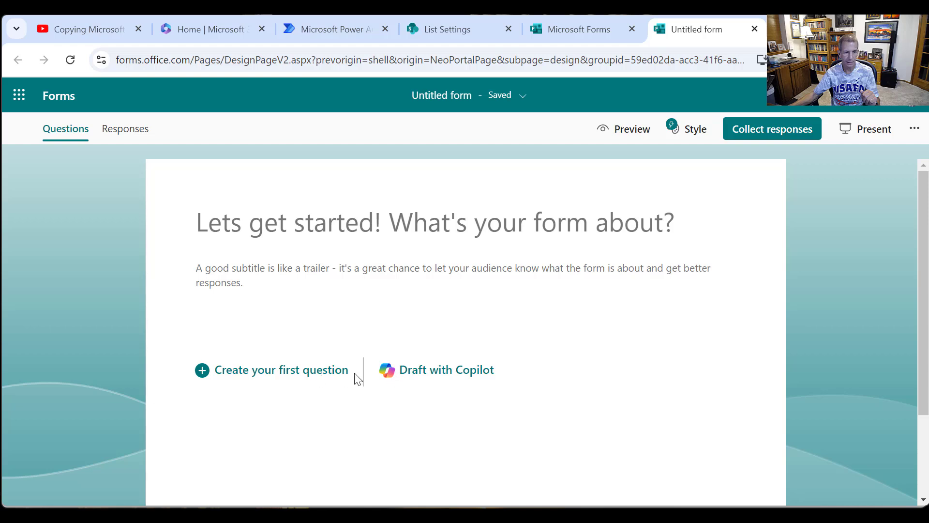
- Title the new form "Form1 - Add Attachments"
{"action": "left_click", "coordinate": [403, 229]}
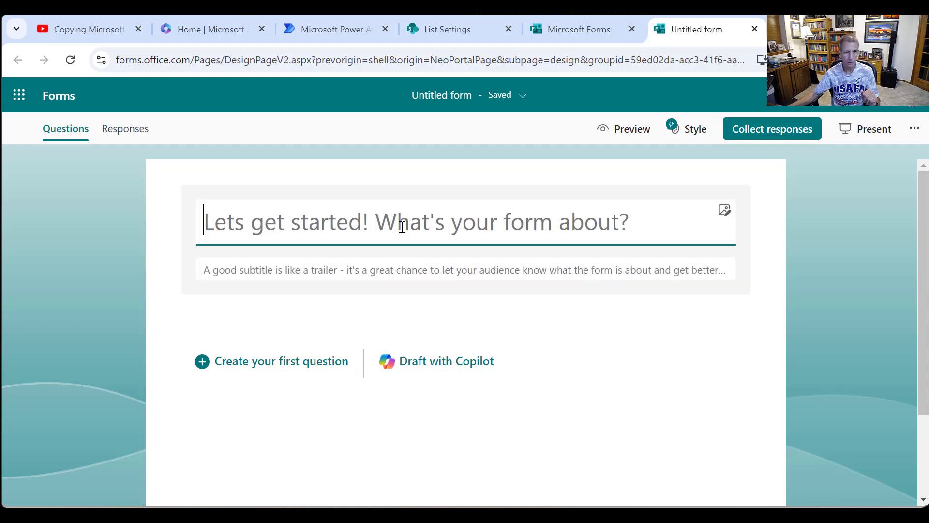
{"action": "left_click", "coordinate": [28, 201]}
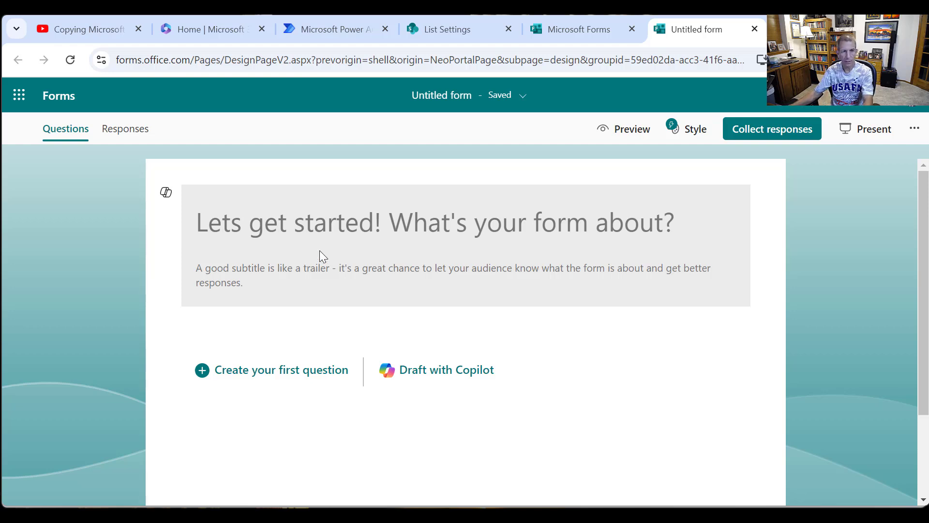
{"action": "left_click", "coordinate": [331, 234]}
{"action": "type", "text": "Fo"}
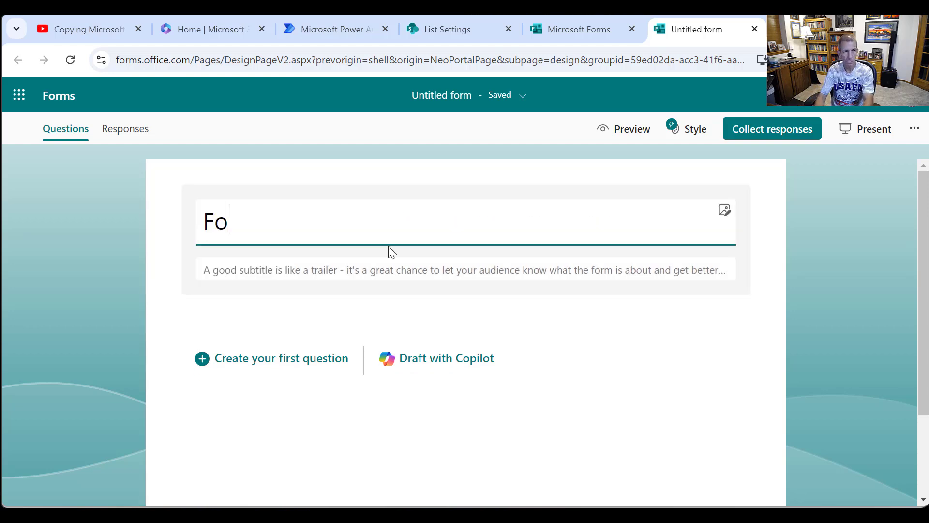
{"action": "type", "text": "rm 1 - "}
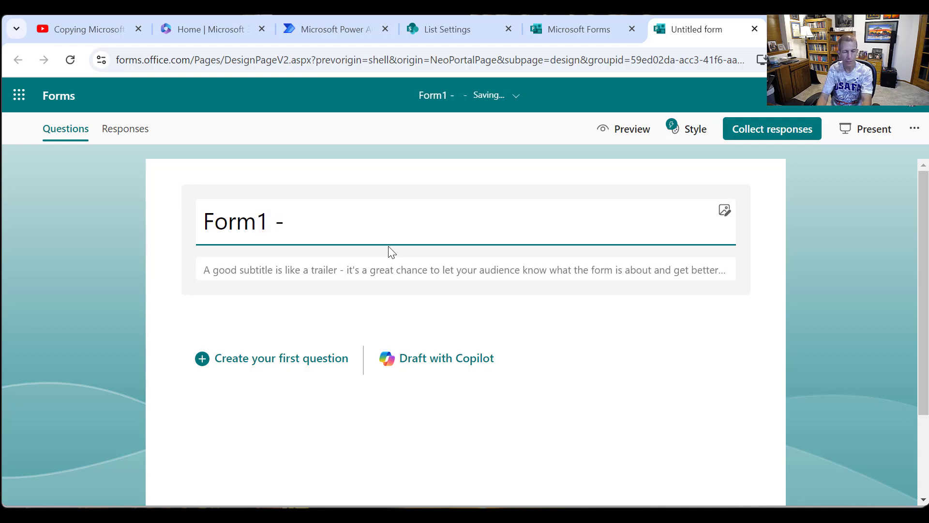
{"action": "type", "text": "Add Att"}
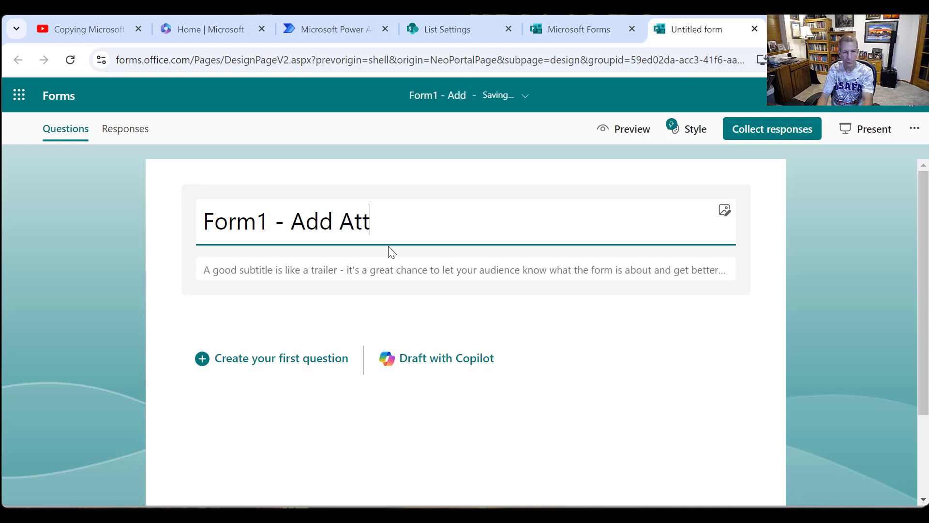
{"action": "type", "text": "achments"}
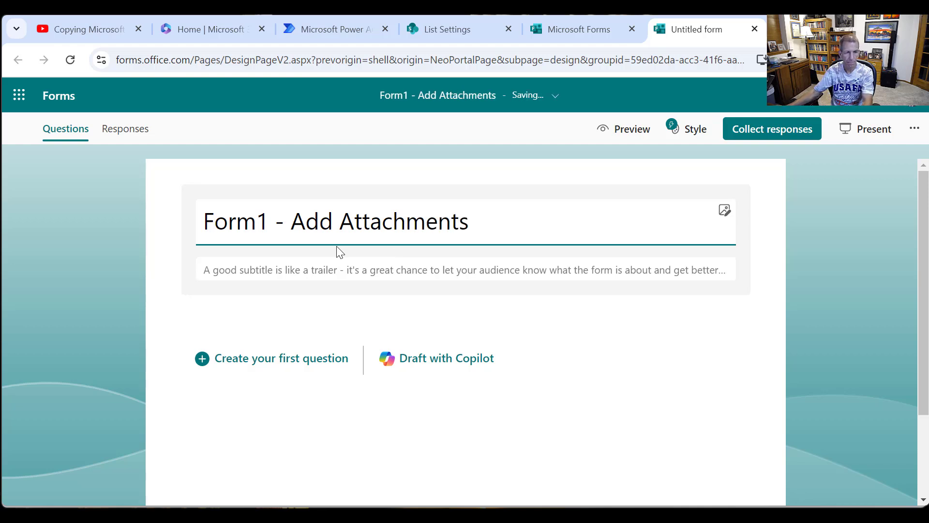
- Add a required text question "Please describe the files" that accepts a long answer
{"action": "left_click", "coordinate": [265, 362]}
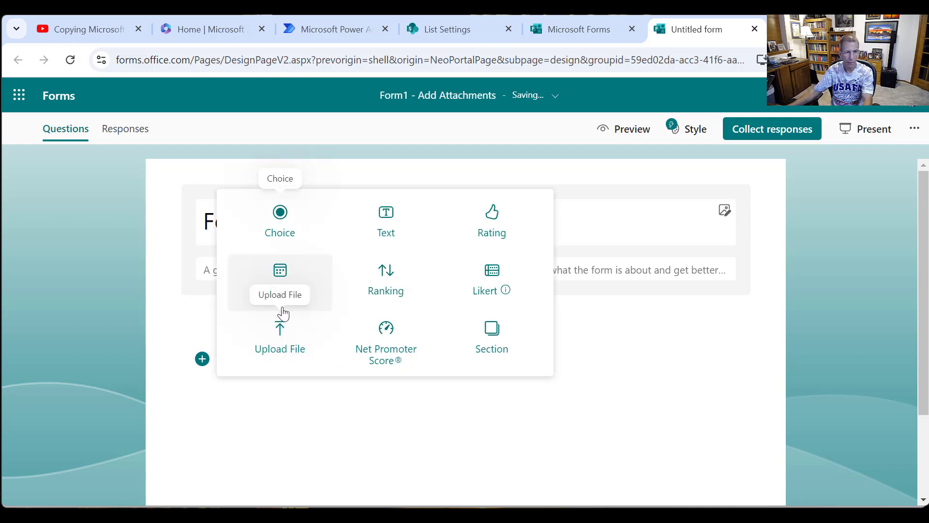
{"action": "left_click", "coordinate": [391, 236]}
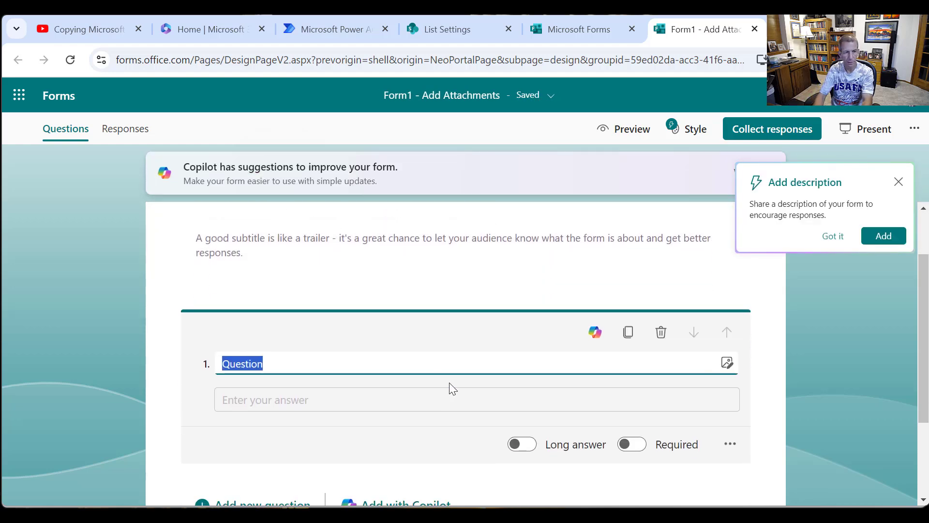
{"action": "type", "text": "Please desc"}
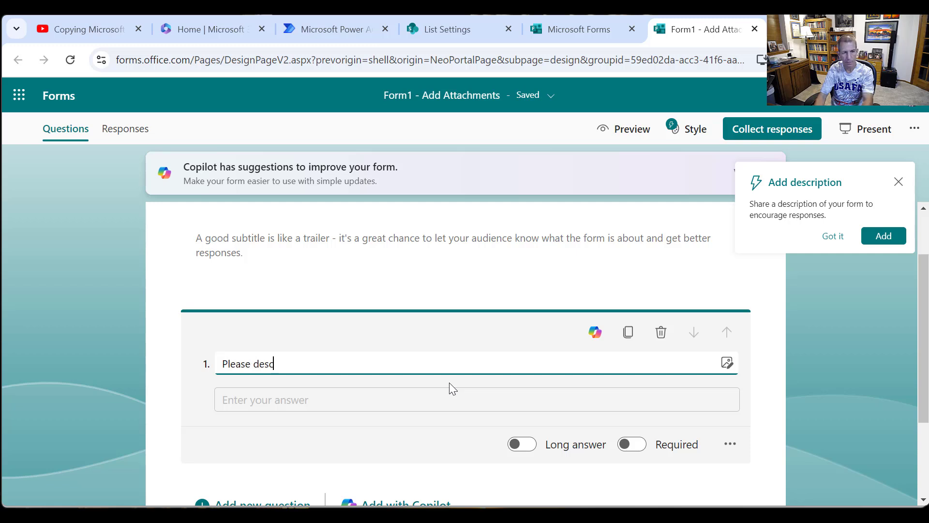
{"action": "type", "text": "ribe the files"}
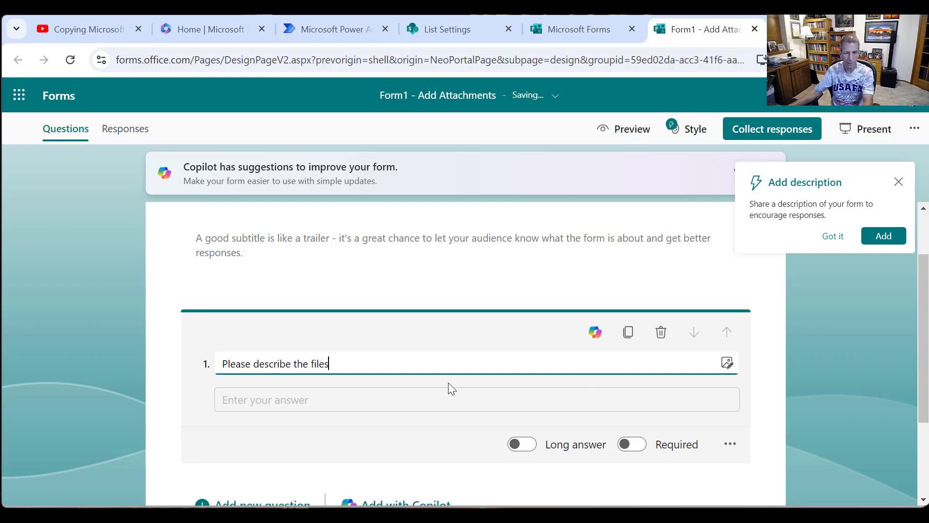
{"action": "left_click", "coordinate": [531, 444]}
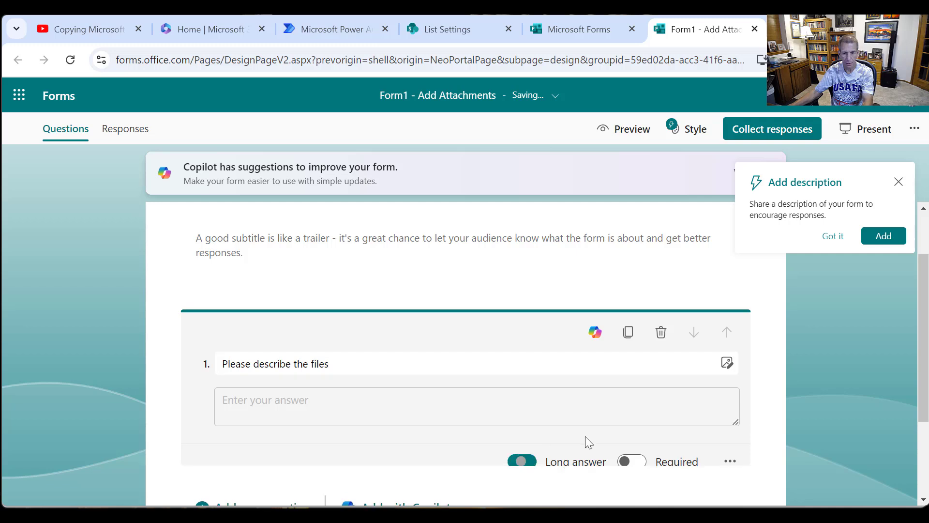
{"action": "left_click", "coordinate": [632, 461]}
- Add a file upload question with the wording "Please add up to three files" below the description question
{"action": "scroll", "coordinate": [564, 454], "scroll_direction": "down", "scroll_amount": 3}
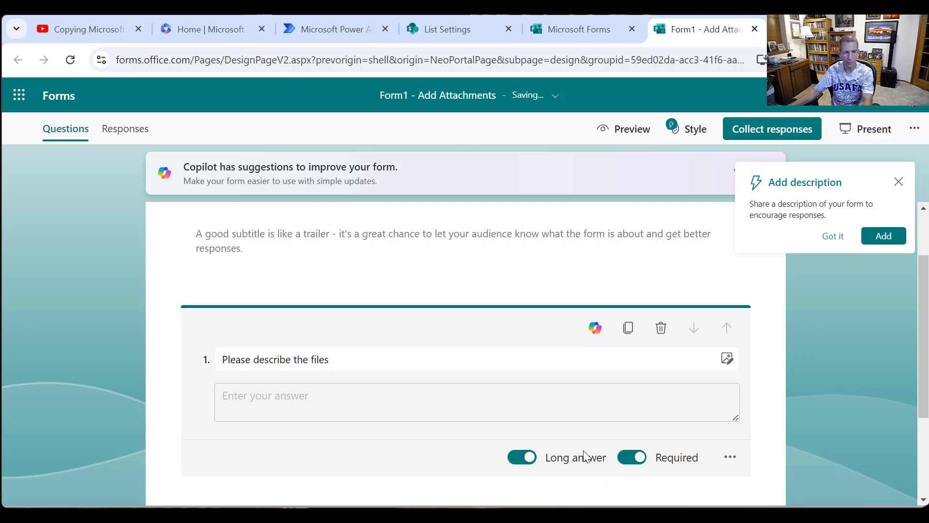
{"action": "left_click", "coordinate": [276, 383]}
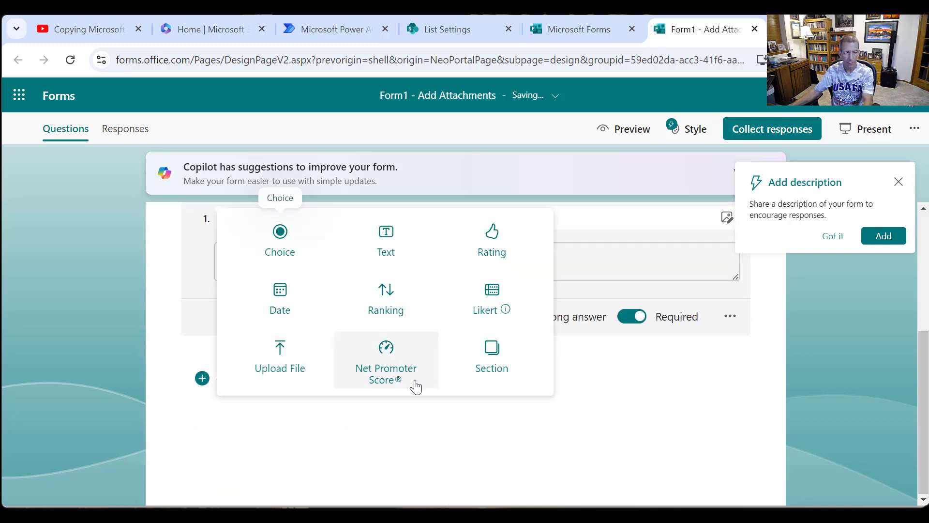
{"action": "mouse_move", "coordinate": [503, 312]}
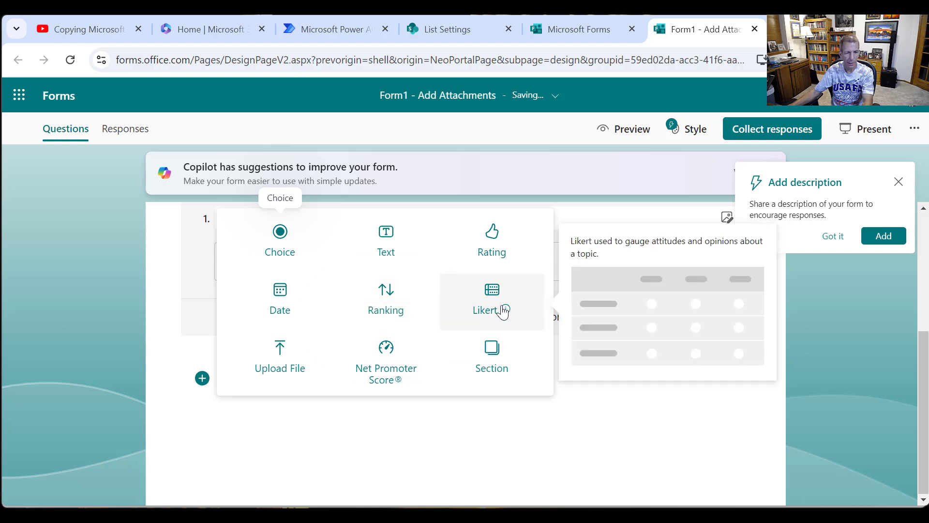
{"action": "left_click", "coordinate": [293, 367]}
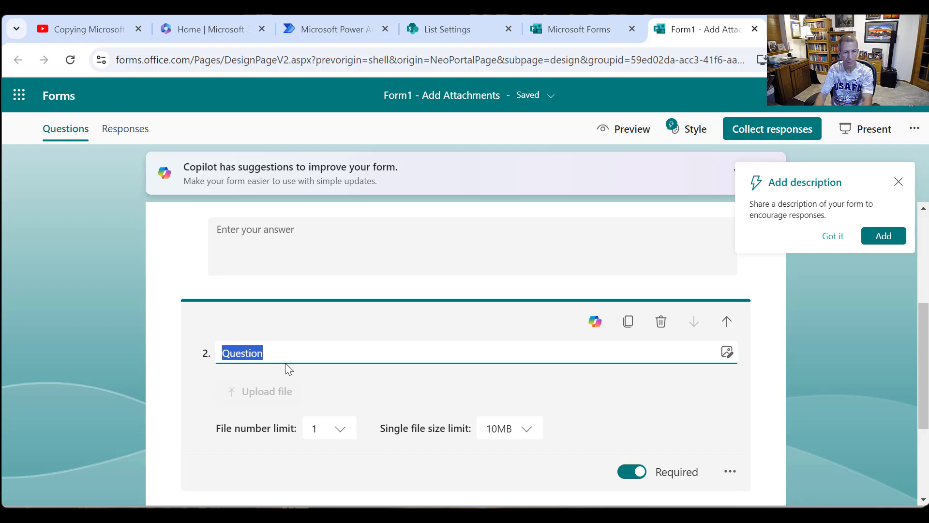
{"action": "type", "text": "Pleaa"}
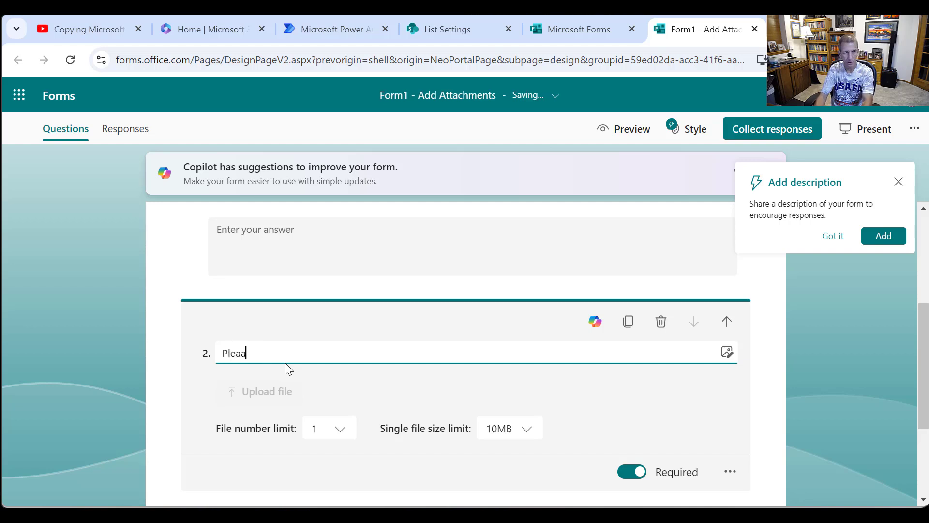
{"action": "type", "text": "se"}
{"action": "key", "text": "BackSpace"}
{"action": "key", "text": "BackSpace"}
{"action": "key", "text": "BackSpace"}
{"action": "type", "text": "se add up to three files"}
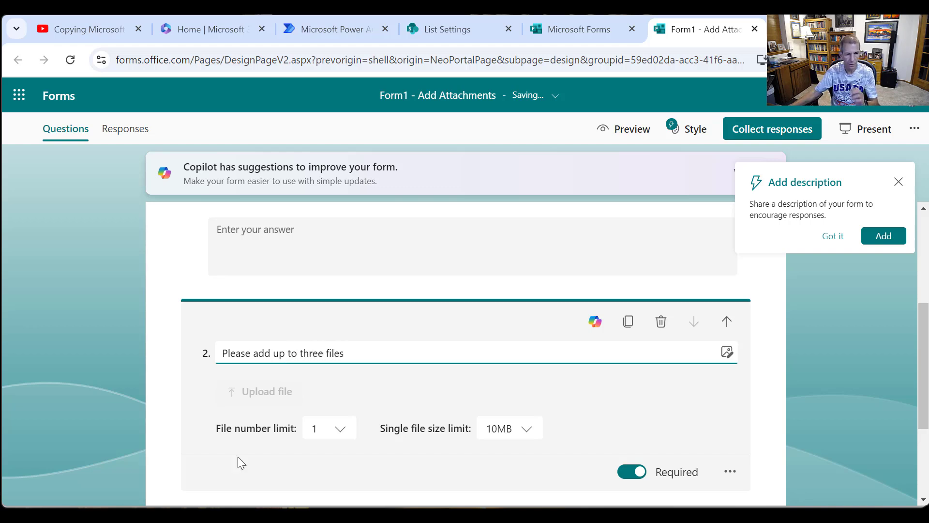
- Set the file number limit of the upload question to 3
{"action": "left_click", "coordinate": [341, 429]}
{"action": "left_click", "coordinate": [349, 430]}
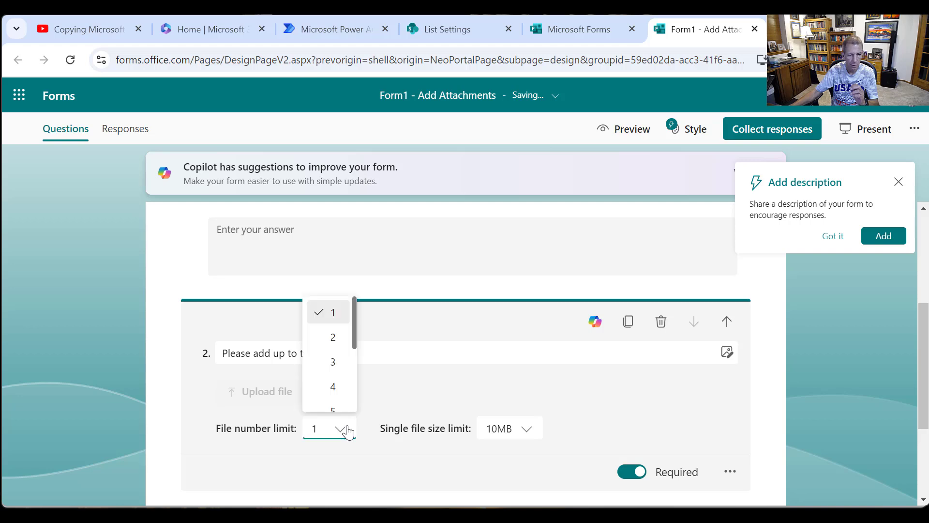
{"action": "left_click", "coordinate": [335, 362]}
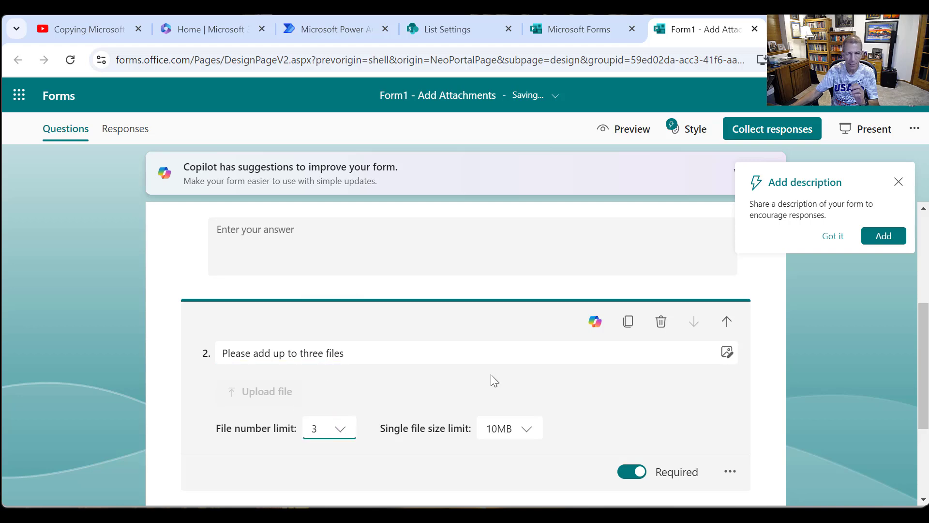
- Open the form's settings to review who can fill out the form and the response options
{"action": "scroll", "coordinate": [532, 359], "scroll_direction": "up", "scroll_amount": 4}
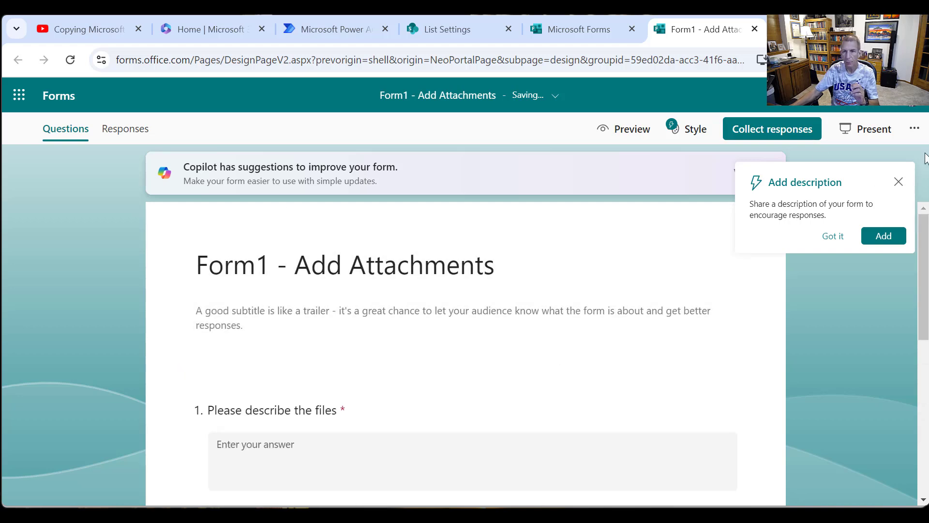
{"action": "left_click", "coordinate": [914, 128]}
{"action": "left_click", "coordinate": [818, 202]}
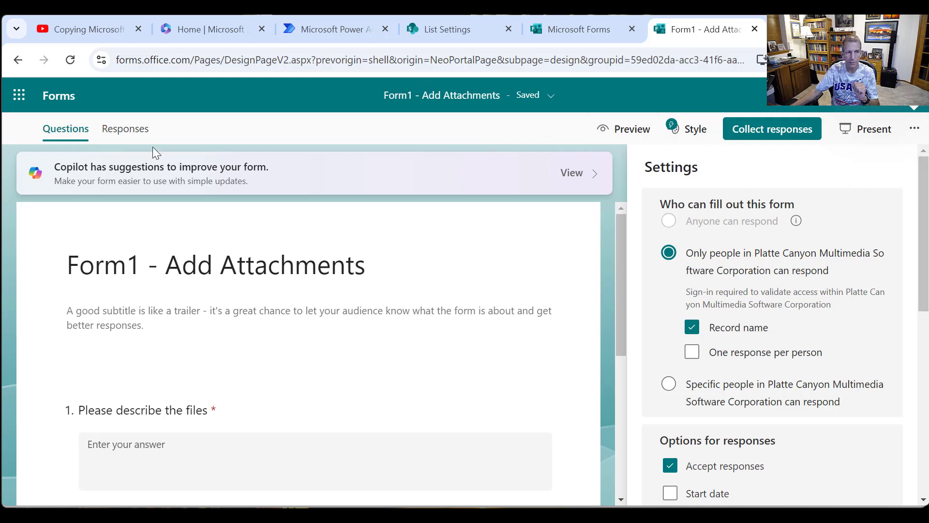
- Copy the form's shortened response link and open it in a new browser tab
{"action": "left_click", "coordinate": [773, 129]}
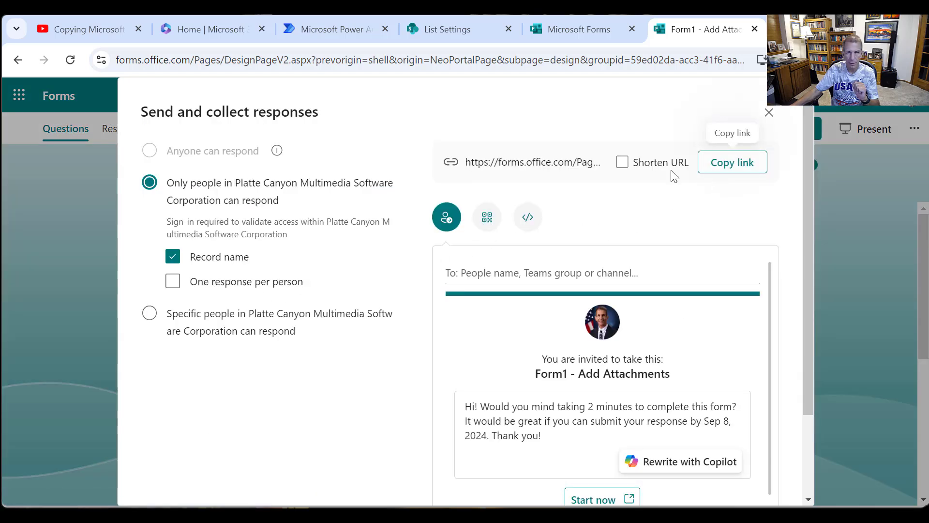
{"action": "left_click", "coordinate": [633, 167]}
{"action": "left_click", "coordinate": [730, 166]}
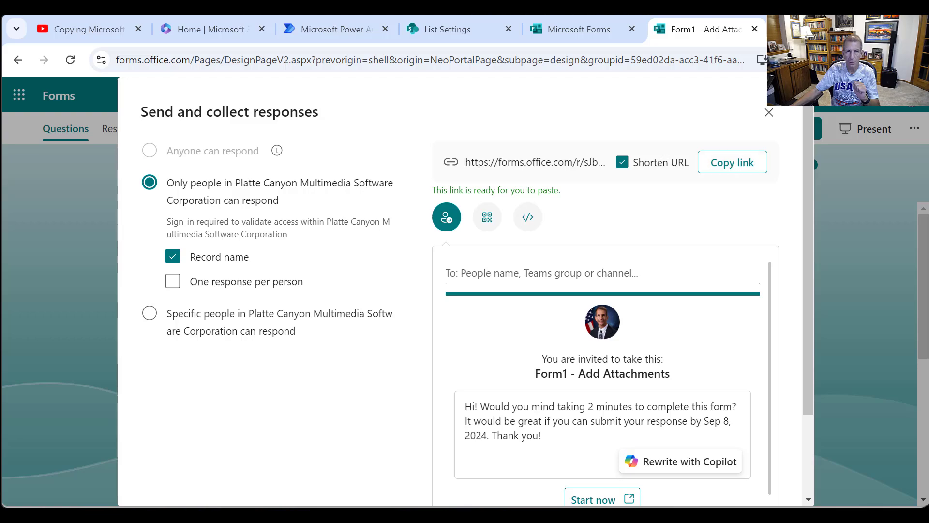
{"action": "key", "text": "ctrl+t"}
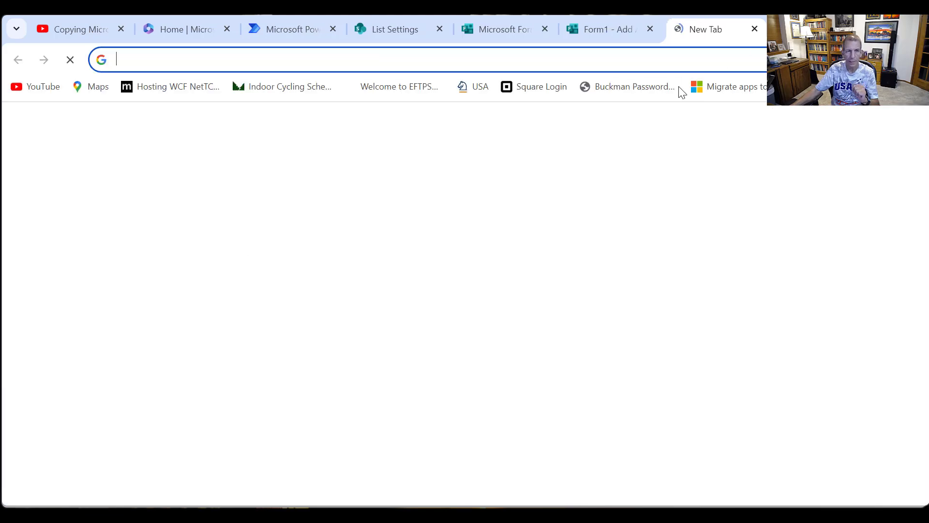
{"action": "key", "text": "ctrl+v"}
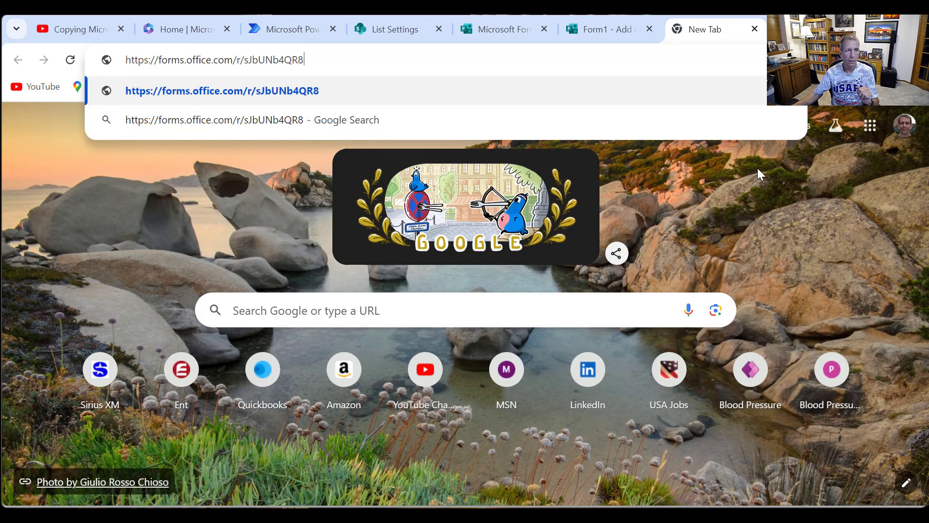
{"action": "key", "text": "Return"}
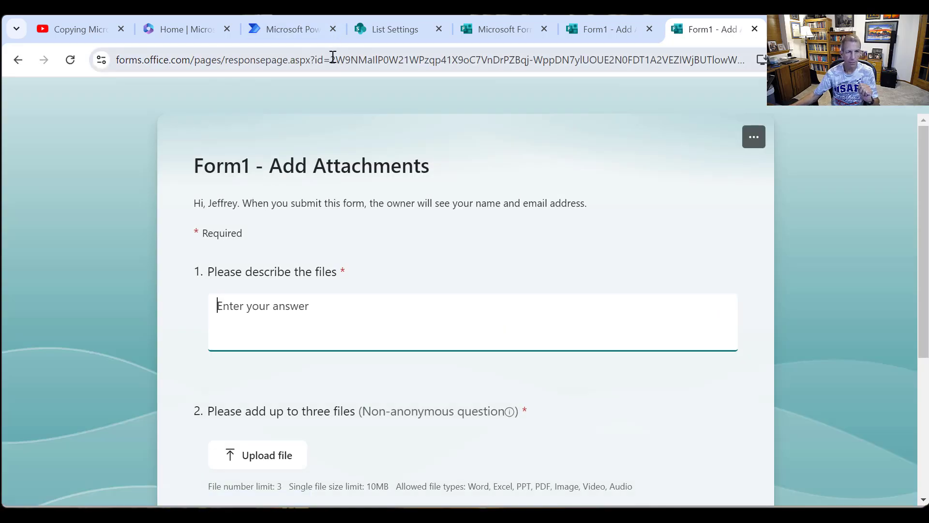
- Copy the form ID from the response page's address, taking only the part between "id=" and "&route"
{"action": "left_click_drag", "start_coordinate": [332, 57], "coordinate": [651, 63]}
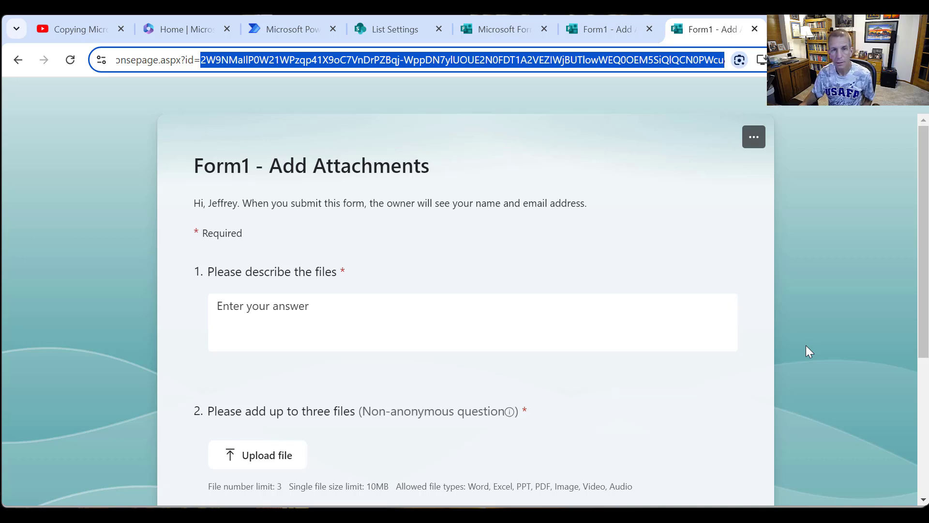
{"action": "key", "text": "Right"}
{"action": "key", "text": "Right"}
{"action": "key", "text": "Right"}
{"action": "key", "text": "Right"}
{"action": "key", "text": "Right"}
{"action": "key", "text": "Right"}
{"action": "key", "text": "Right"}
{"action": "key", "text": "Right"}
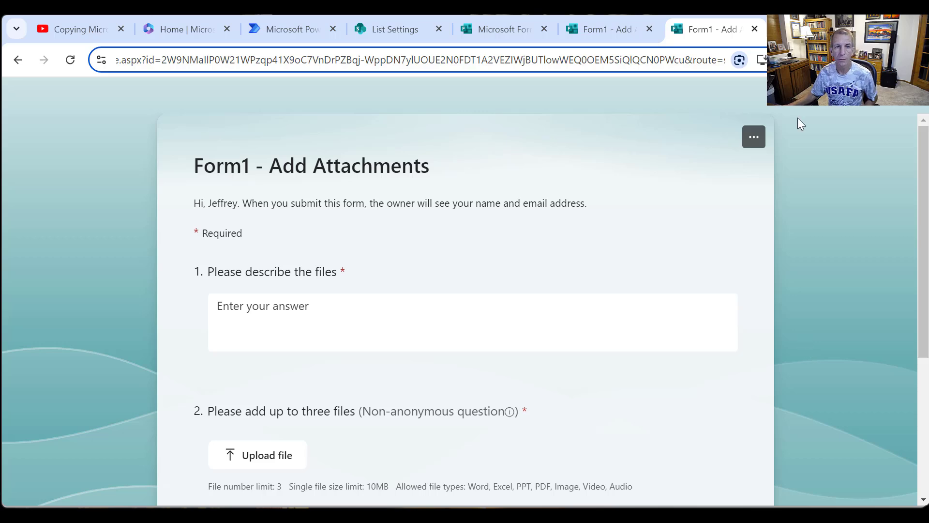
- Switch to Power Automate and create an automated cloud flow named Video_CopyFormsAttachmentsToDocumentLibrary with the Microsoft Forms trigger "When a new response is submitted"
{"action": "left_click", "coordinate": [272, 30]}
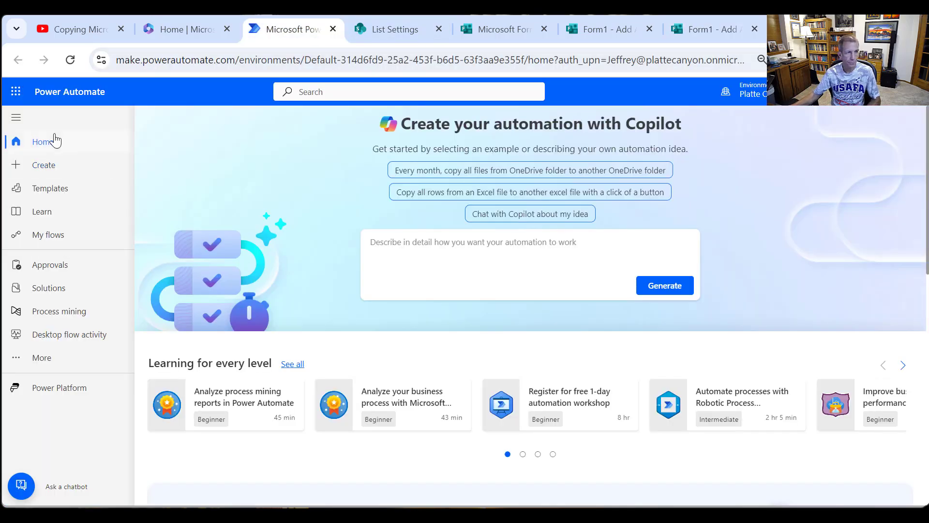
{"action": "left_click", "coordinate": [48, 168]}
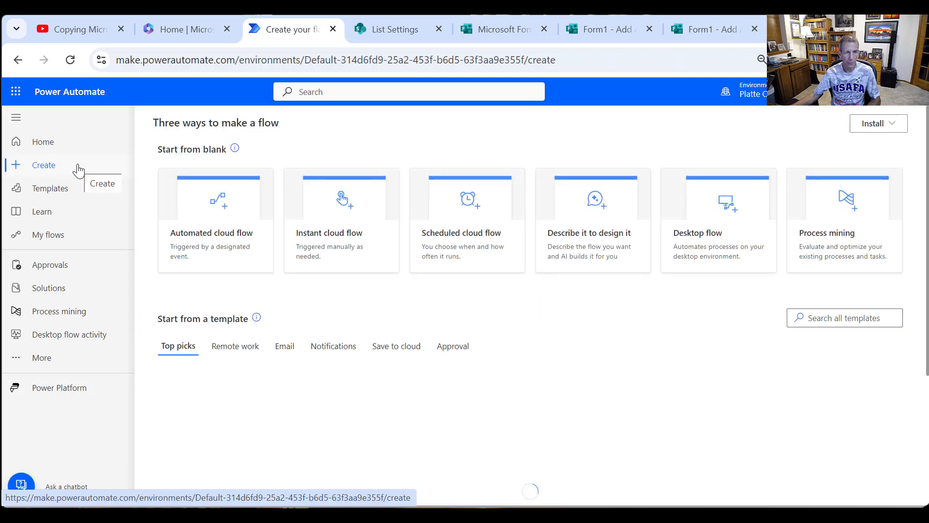
{"action": "left_click", "coordinate": [222, 233]}
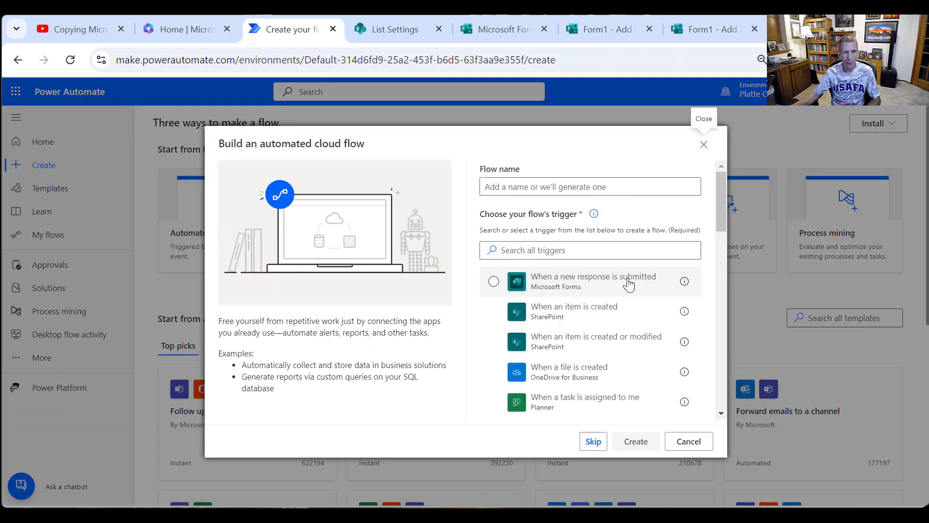
{"action": "left_click", "coordinate": [557, 186]}
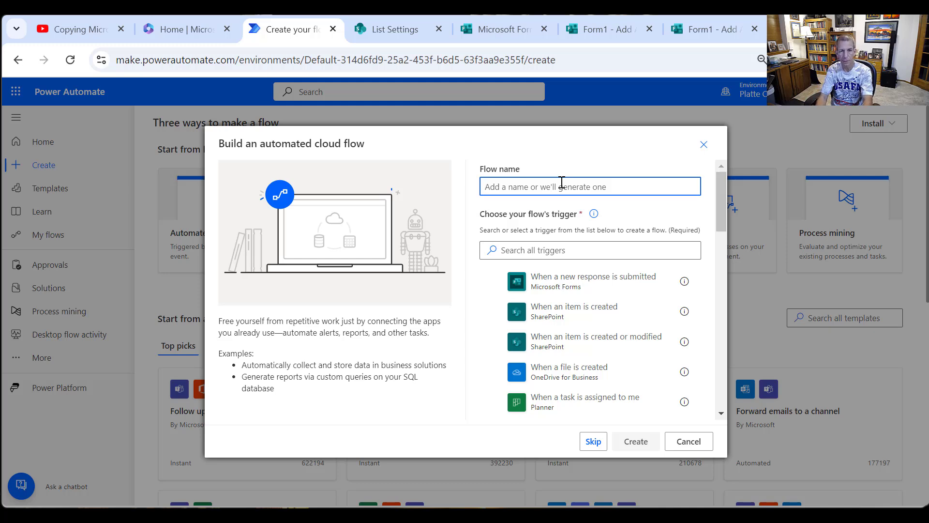
{"action": "type", "text": "v"}
{"action": "key", "text": "BackSpace"}
{"action": "type", "text": "Video_CopyFormsAttachmentsToDocumentLibrary"}
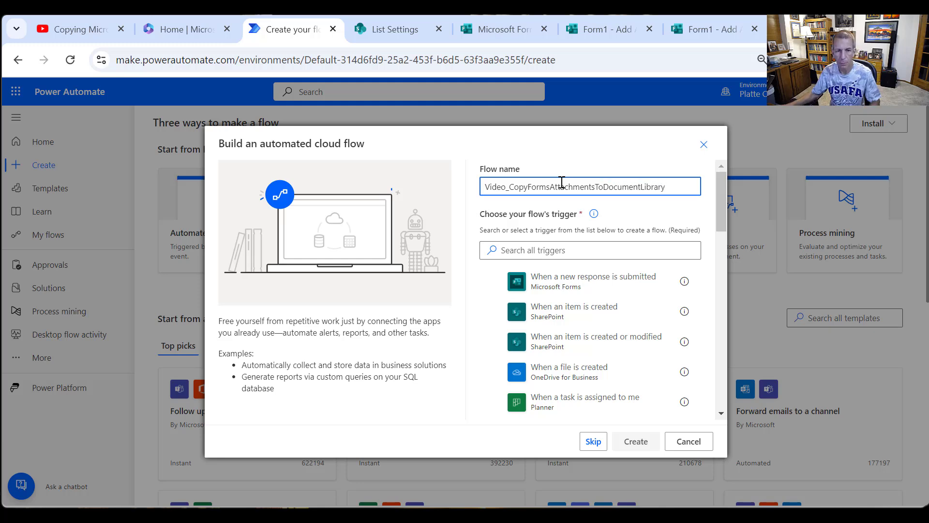
{"action": "left_click", "coordinate": [587, 288]}
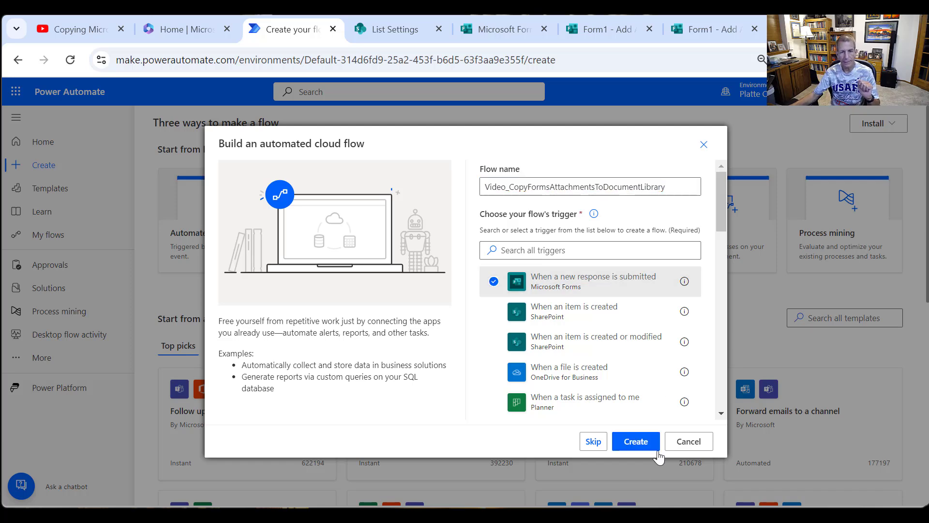
{"action": "left_click", "coordinate": [635, 441]}
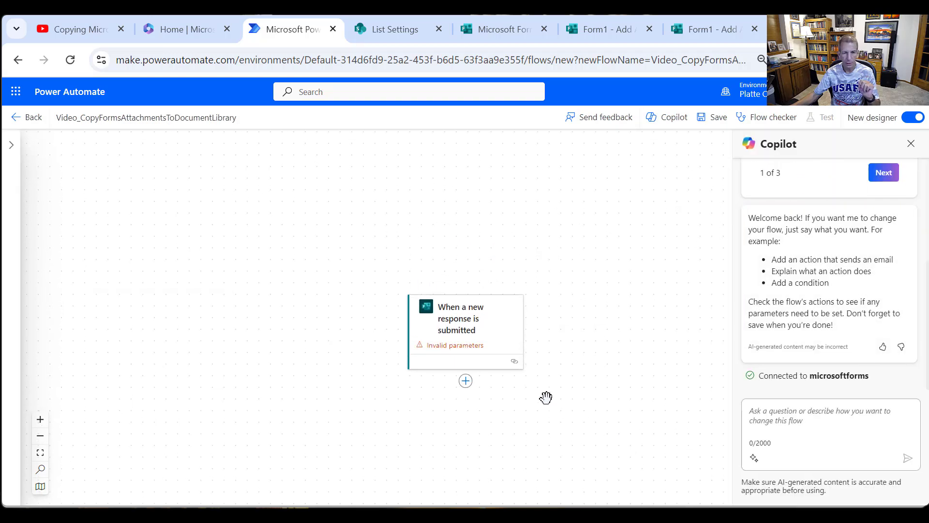
- Set the trigger's Form Id to a custom value by pasting the copied form ID, and close the trigger's settings
{"action": "left_click", "coordinate": [450, 351]}
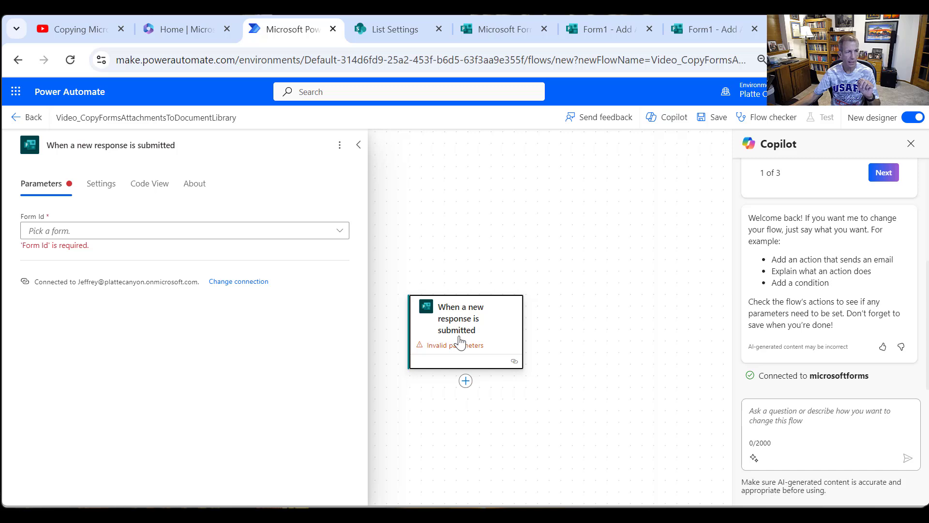
{"action": "left_click", "coordinate": [339, 230]}
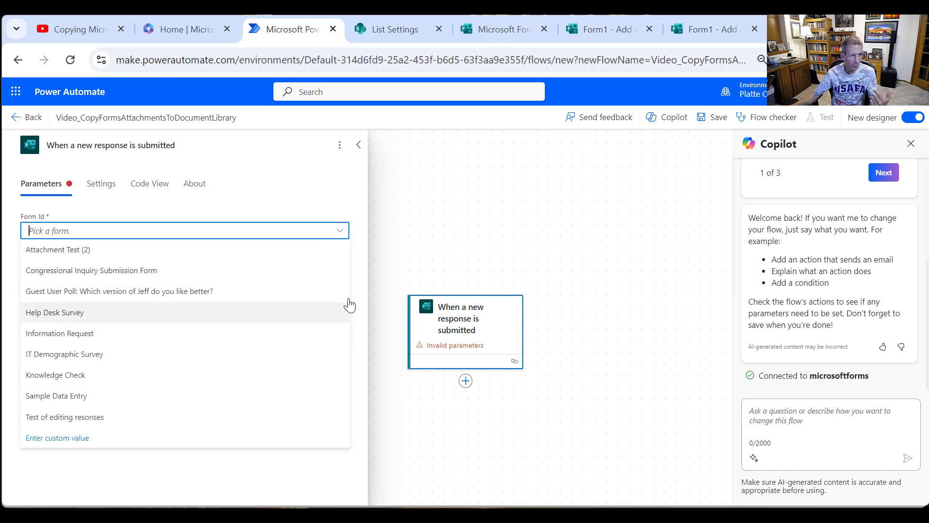
{"action": "left_click", "coordinate": [74, 439]}
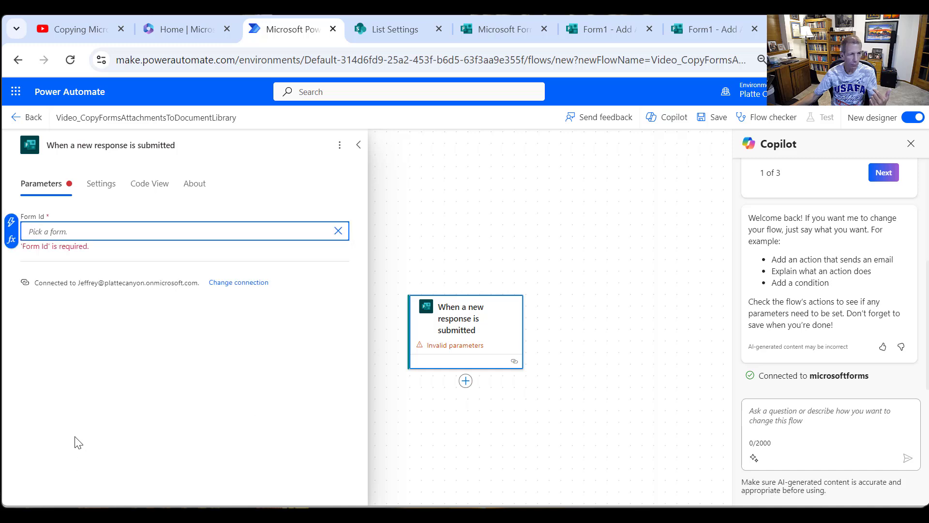
{"action": "key", "text": "ctrl+v"}
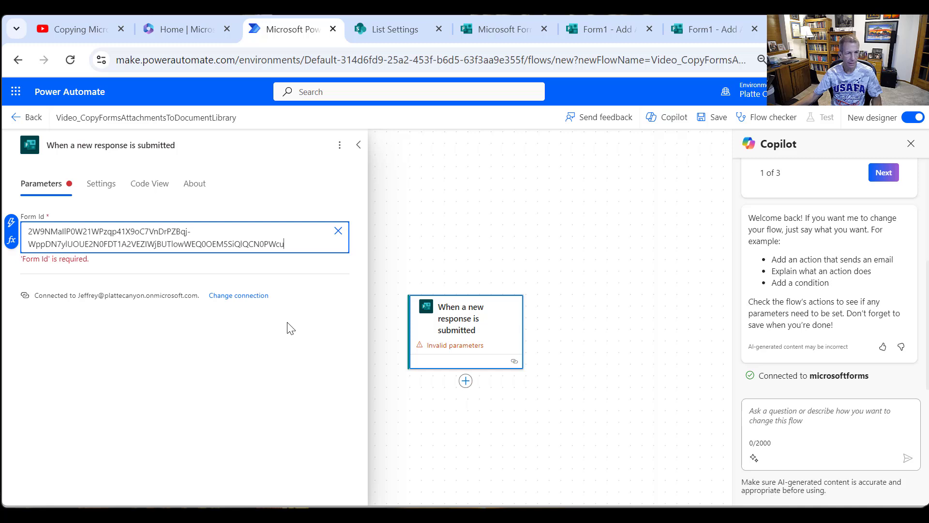
{"action": "left_click", "coordinate": [306, 299]}
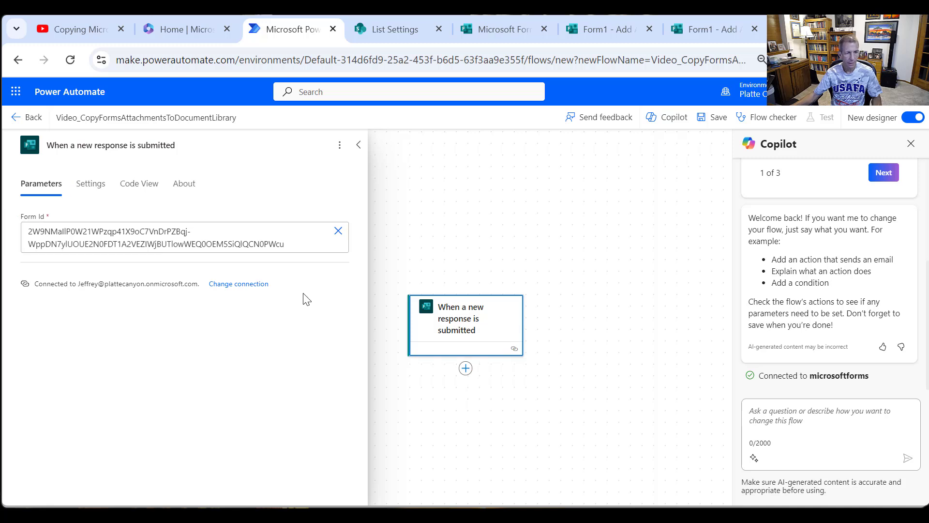
{"action": "left_click", "coordinate": [462, 378]}
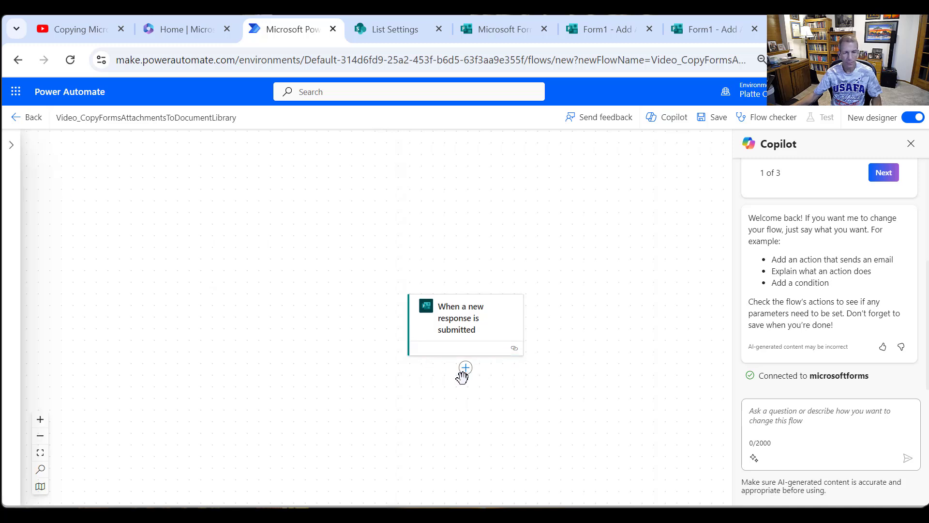
- Add the Microsoft Forms action "Get response details" directly after the trigger
{"action": "left_click", "coordinate": [467, 372]}
{"action": "left_click", "coordinate": [503, 369]}
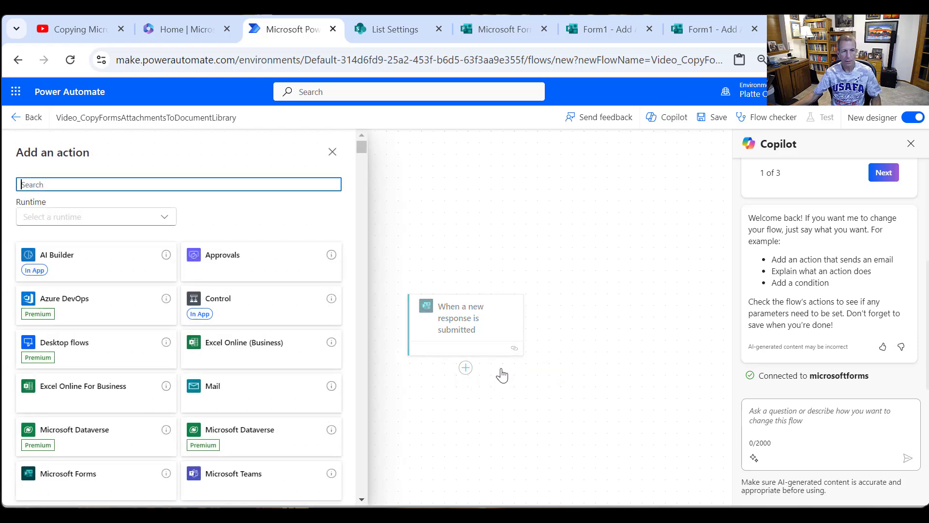
{"action": "type", "text": "Form"}
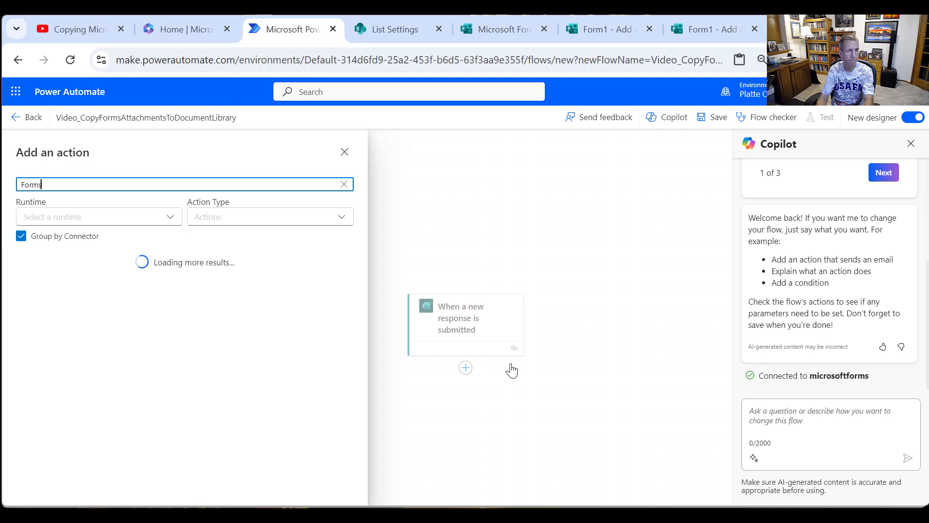
{"action": "type", "text": "s"}
{"action": "left_click", "coordinate": [82, 305]}
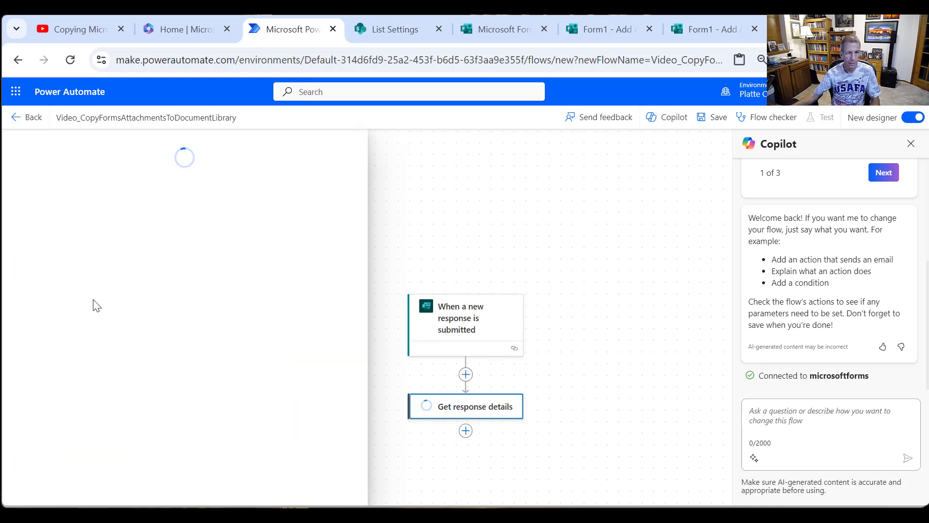
- In Get response details, paste the copied form ID as a custom Form Id and set Response Id to the trigger's Response Id
{"action": "left_click", "coordinate": [270, 245]}
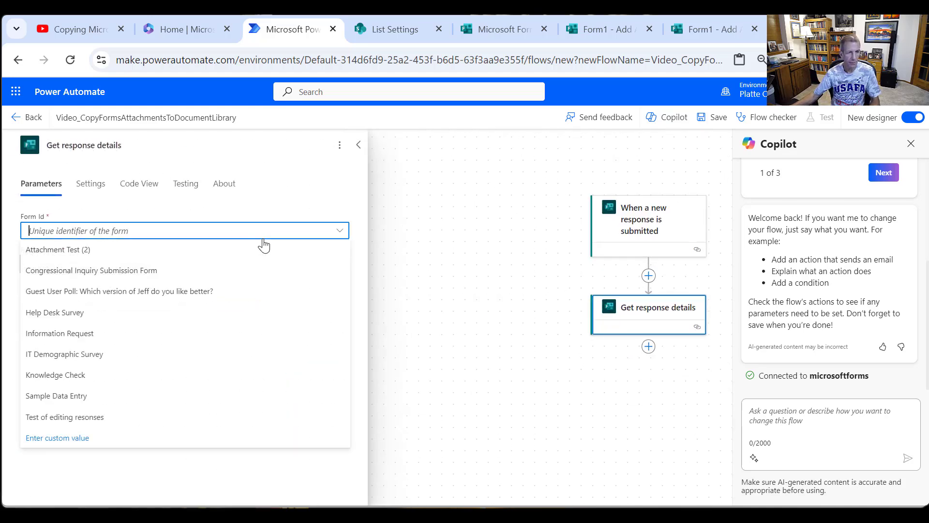
{"action": "left_click", "coordinate": [92, 434]}
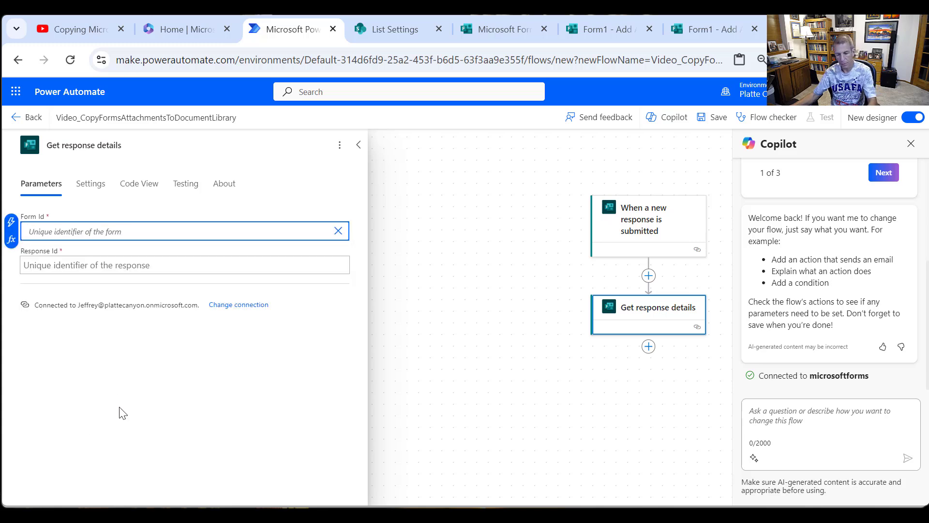
{"action": "type", "text": "2W9NMallP0W21WPzqp41X9oC7VnDrPZBqj-WppDN7ylUOUE2N0FDT1A2VEZIWjBUTlowWEQ0OEM5SlQlQCN0PWcu"}
{"action": "left_click", "coordinate": [109, 275]}
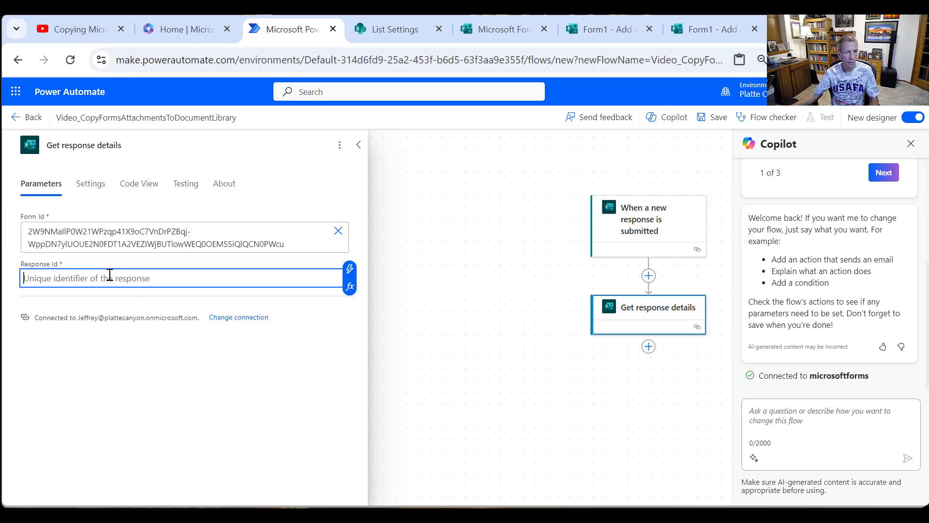
{"action": "left_click", "coordinate": [355, 270]}
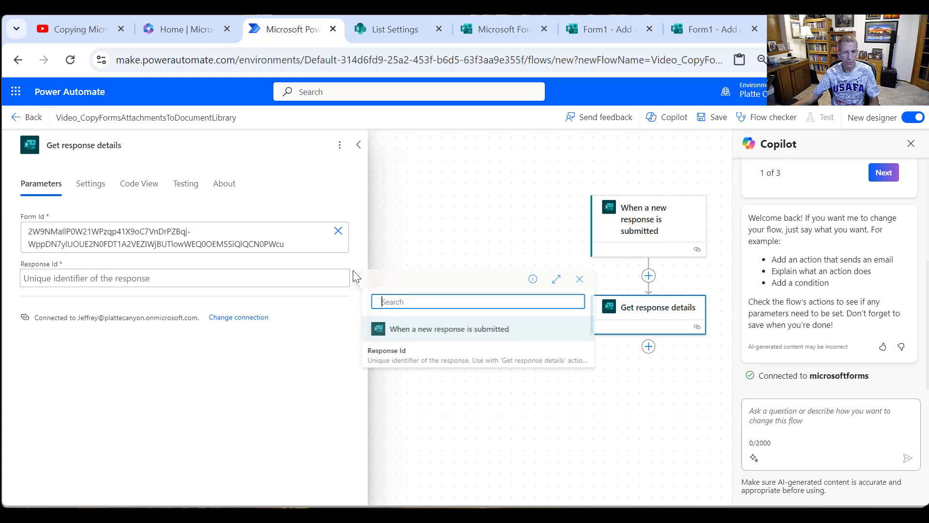
{"action": "left_click", "coordinate": [407, 356]}
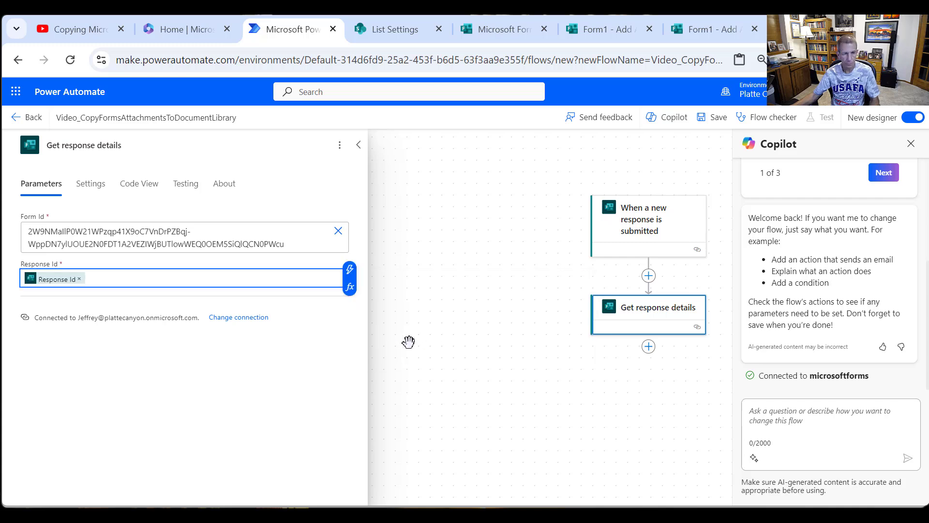
{"action": "left_click", "coordinate": [408, 342]}
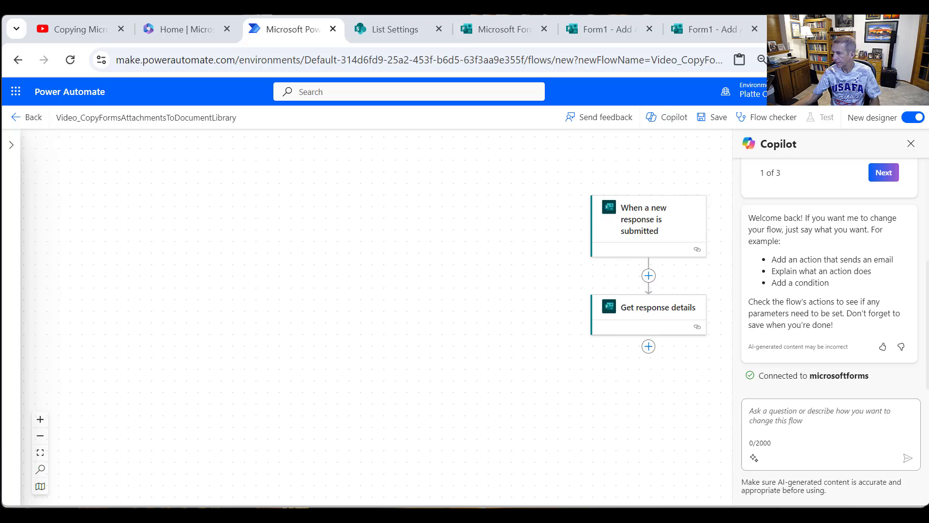
- Add a SharePoint "Create item" action after Get response details
{"action": "left_click", "coordinate": [648, 349]}
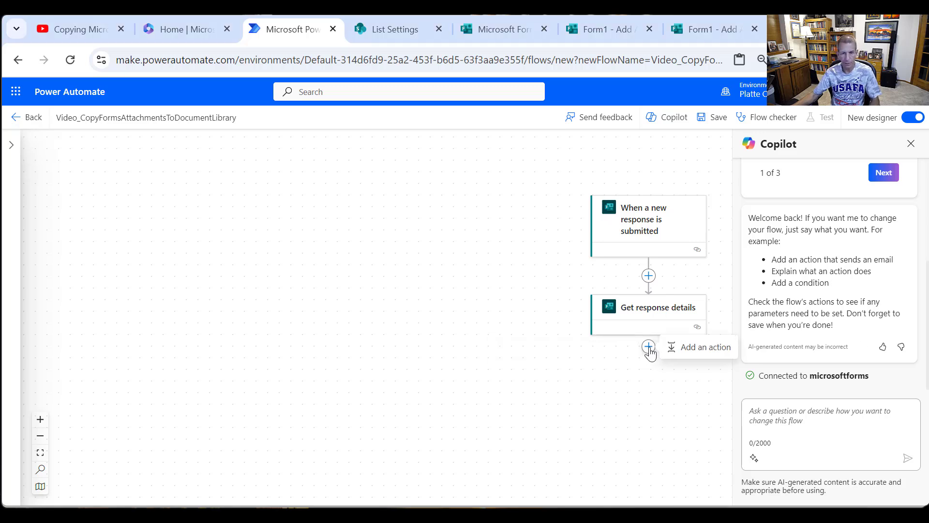
{"action": "left_click", "coordinate": [710, 348]}
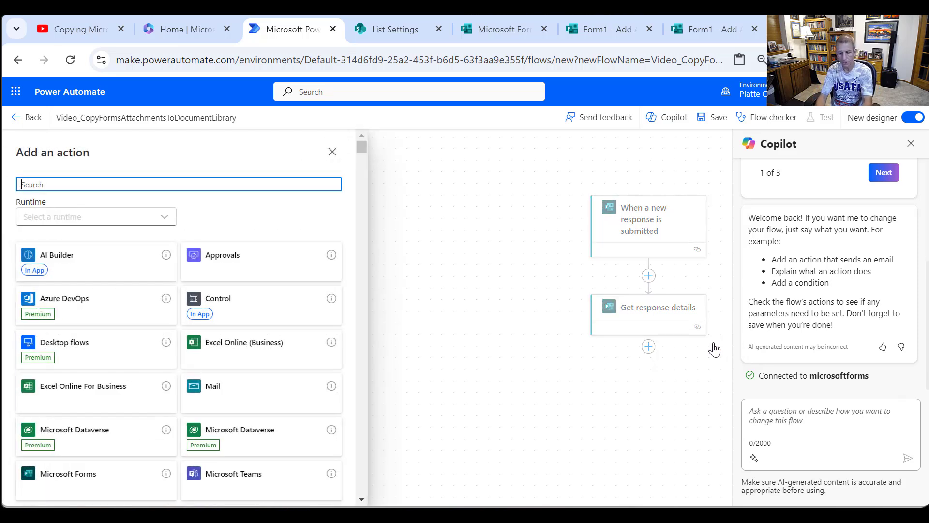
{"action": "type", "text": "SharePoint"}
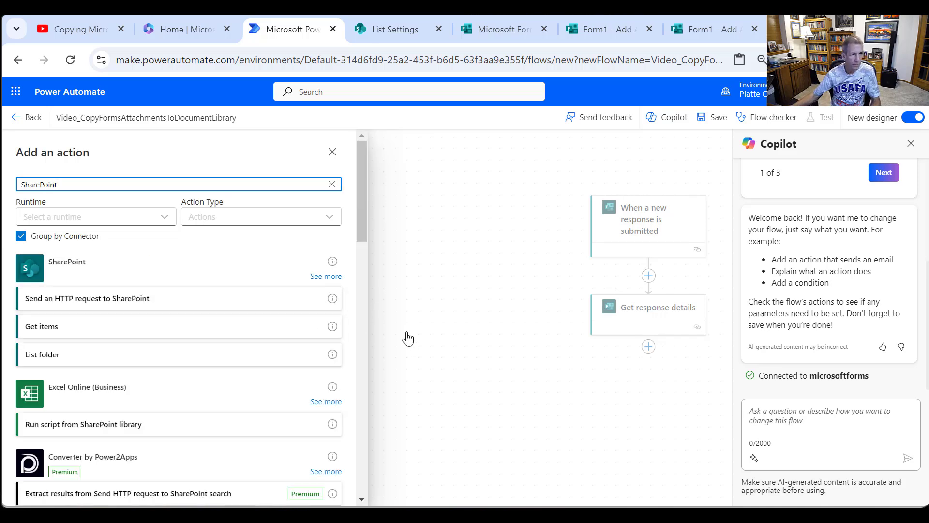
{"action": "left_click", "coordinate": [322, 278]}
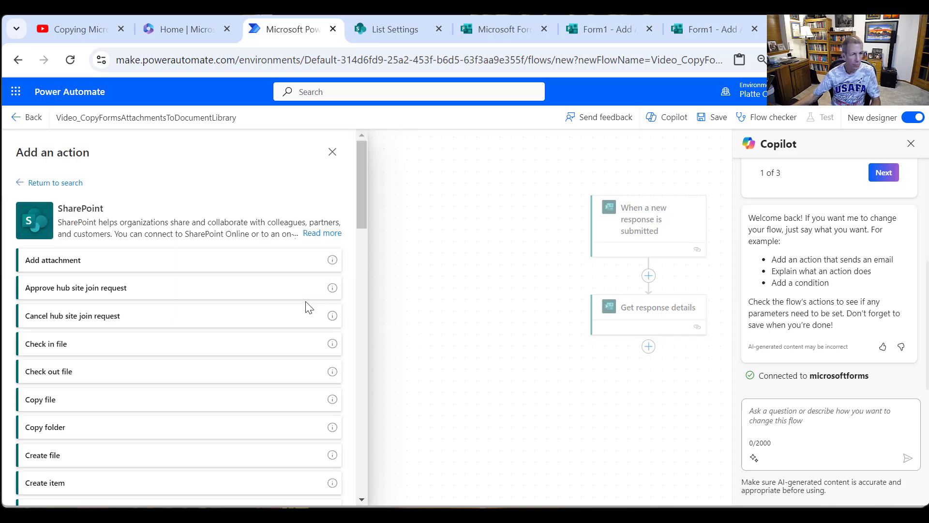
{"action": "scroll", "coordinate": [307, 307], "scroll_direction": "down", "scroll_amount": 3}
{"action": "left_click", "coordinate": [111, 342]}
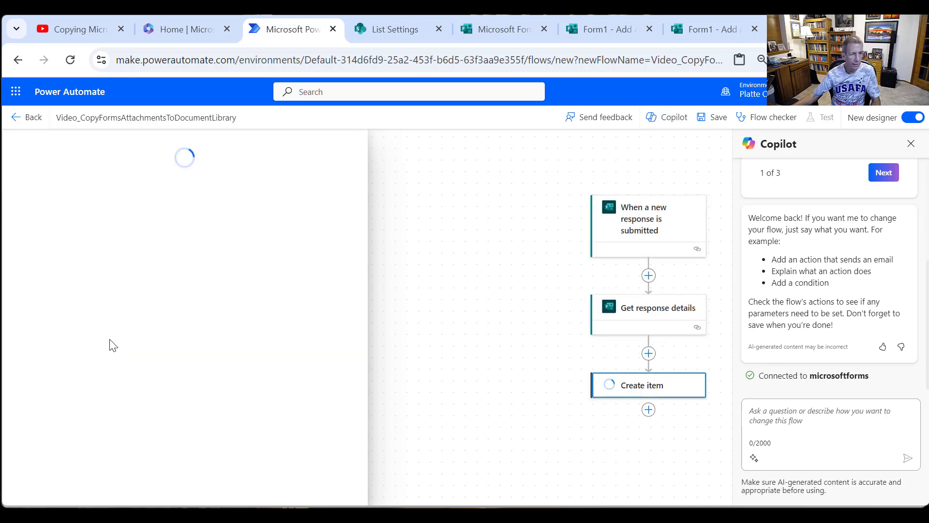
{"action": "left_click", "coordinate": [340, 232]}
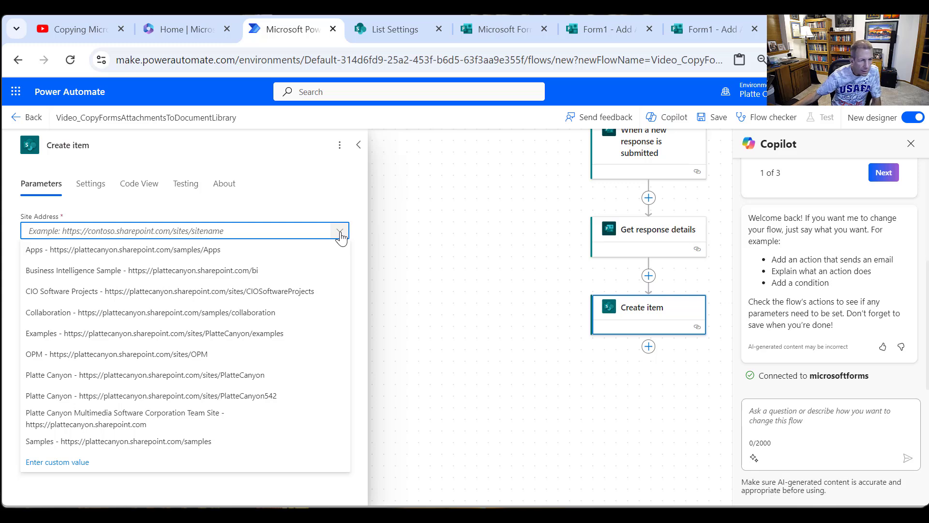
{"action": "left_click", "coordinate": [231, 382]}
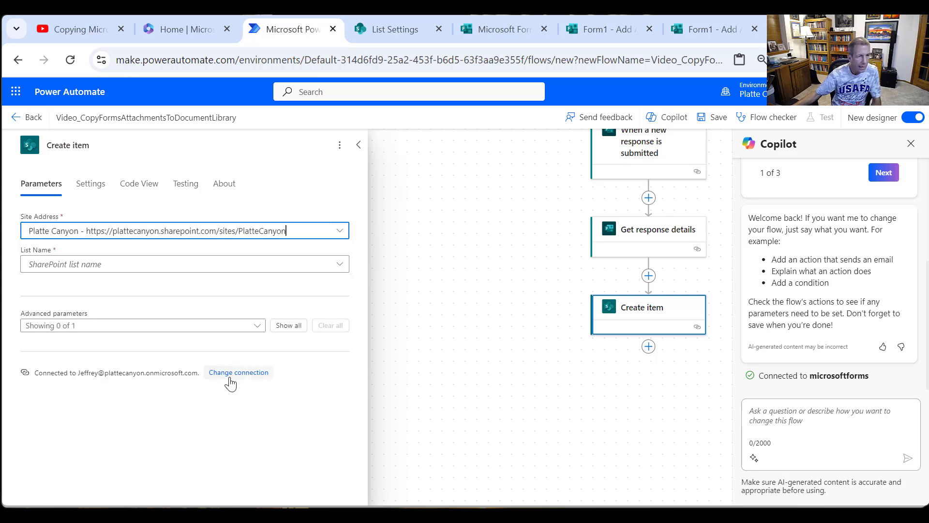
{"action": "left_click", "coordinate": [341, 269]}
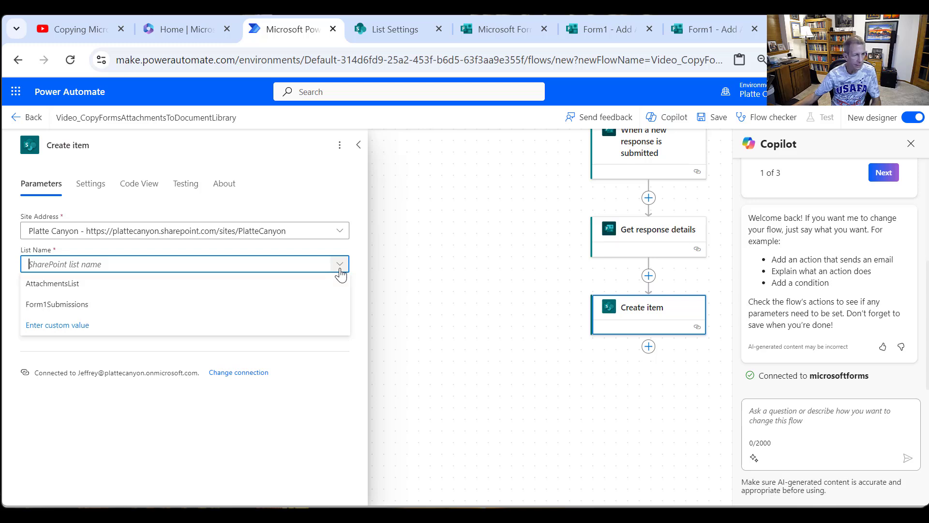
{"action": "left_click", "coordinate": [160, 308]}
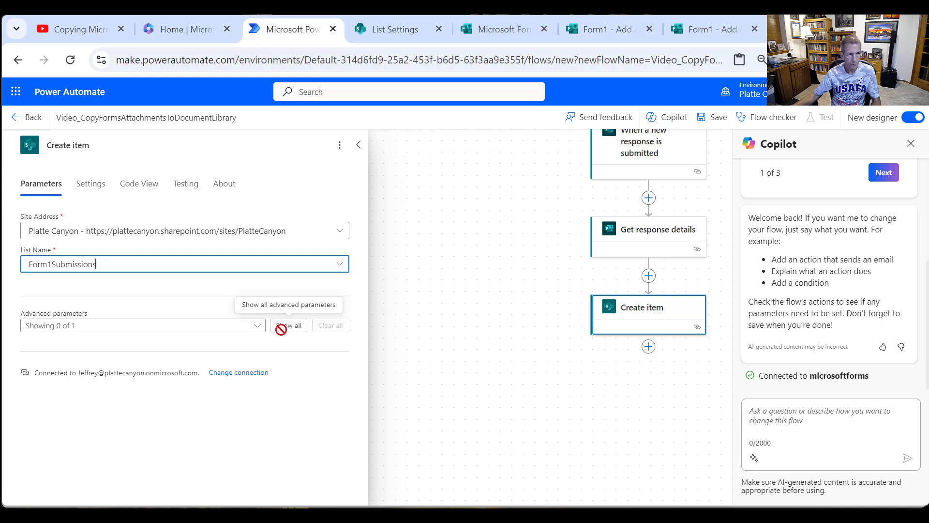
- Show all advanced parameters of Create item and map Email to Responders' Email and Description to the "Please describe the files" answer
{"action": "left_click", "coordinate": [286, 329]}
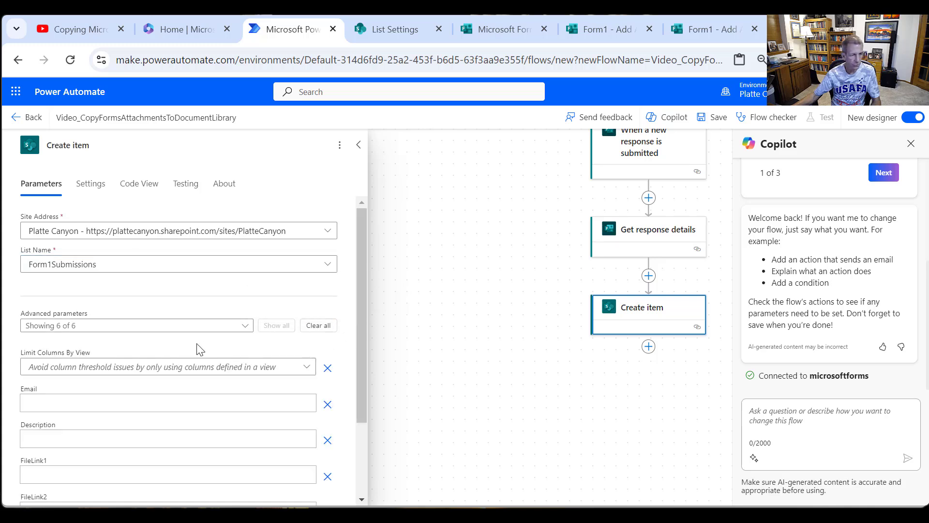
{"action": "scroll", "coordinate": [199, 349], "scroll_direction": "down", "scroll_amount": 2}
{"action": "left_click", "coordinate": [62, 298]}
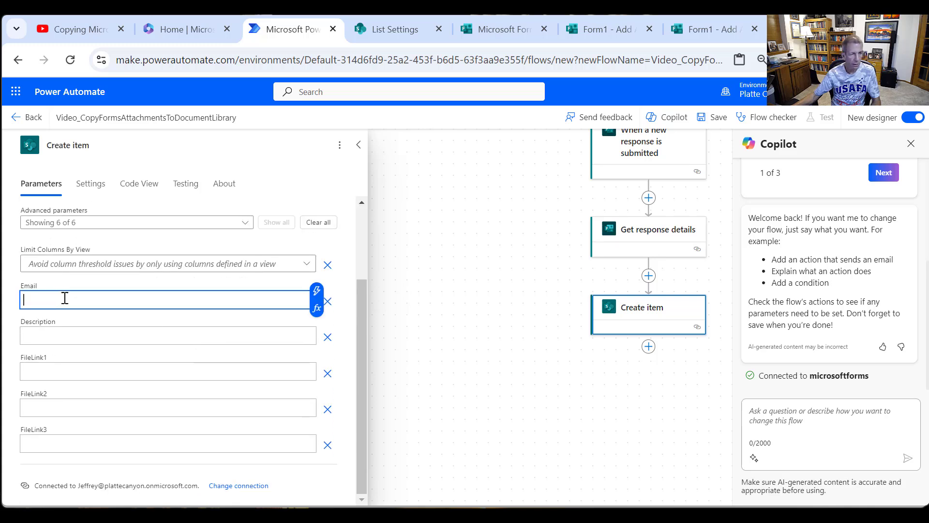
{"action": "left_click", "coordinate": [317, 293]}
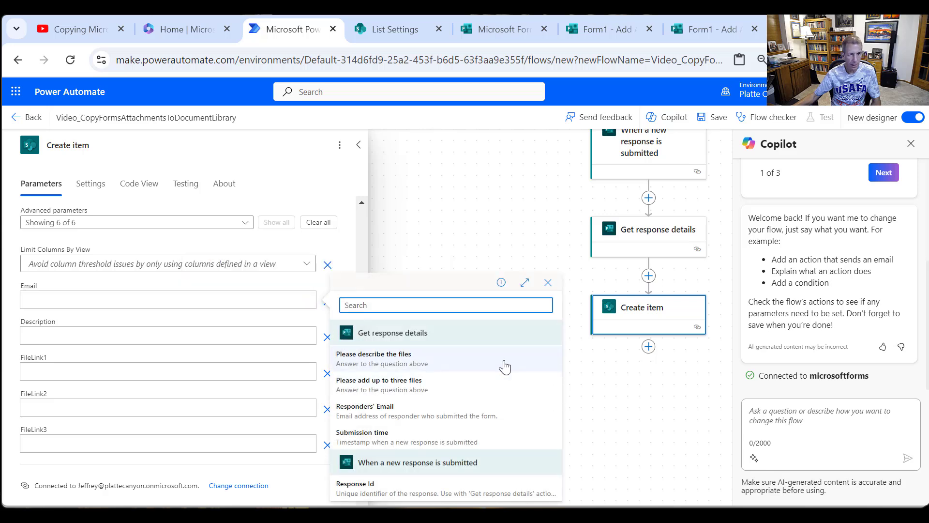
{"action": "left_click", "coordinate": [398, 407]}
{"action": "left_click", "coordinate": [127, 335]}
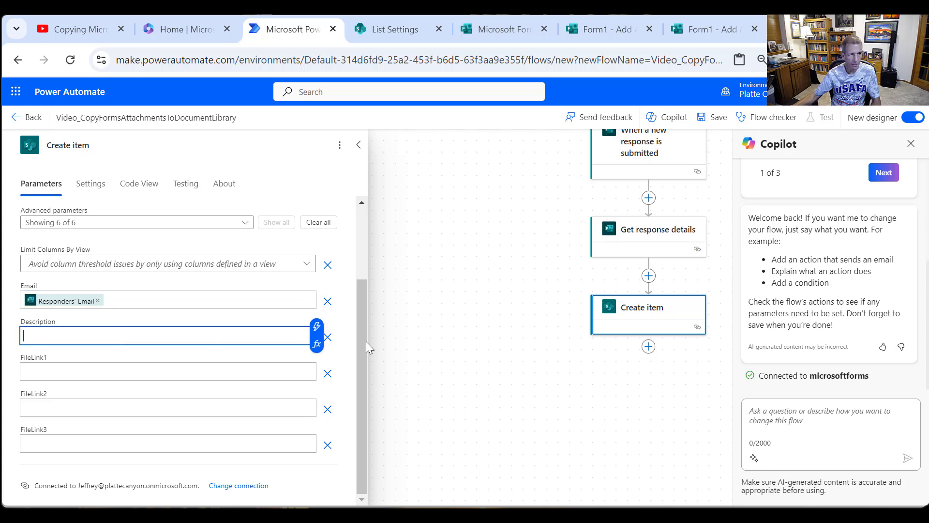
{"action": "left_click", "coordinate": [317, 330]}
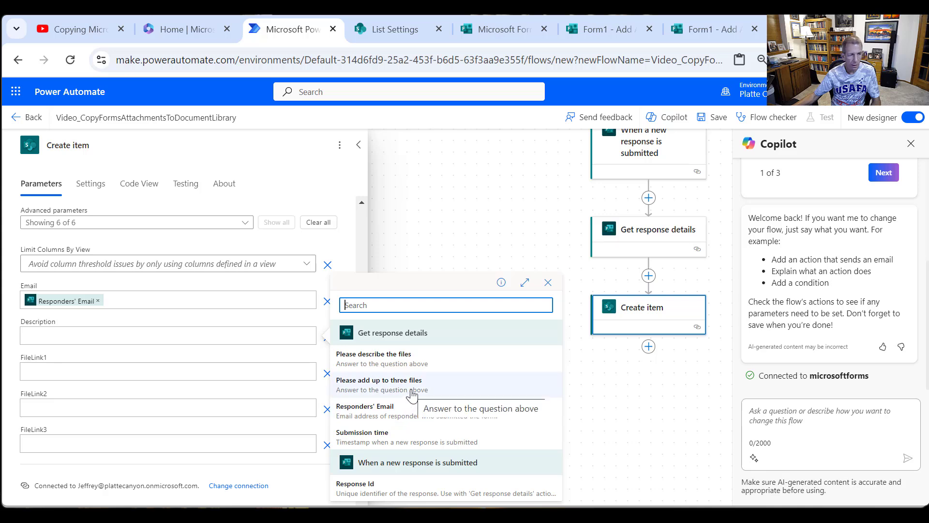
{"action": "left_click", "coordinate": [400, 366]}
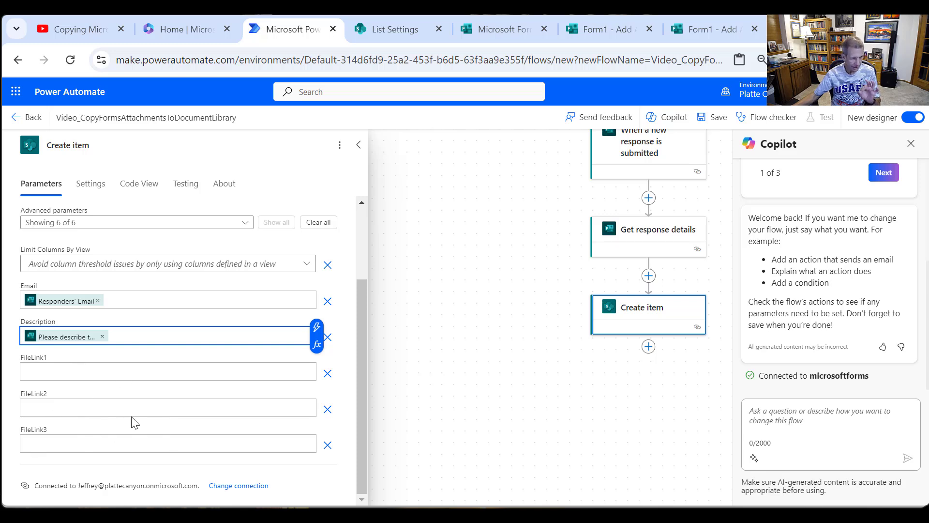
{"action": "left_click", "coordinate": [360, 149]}
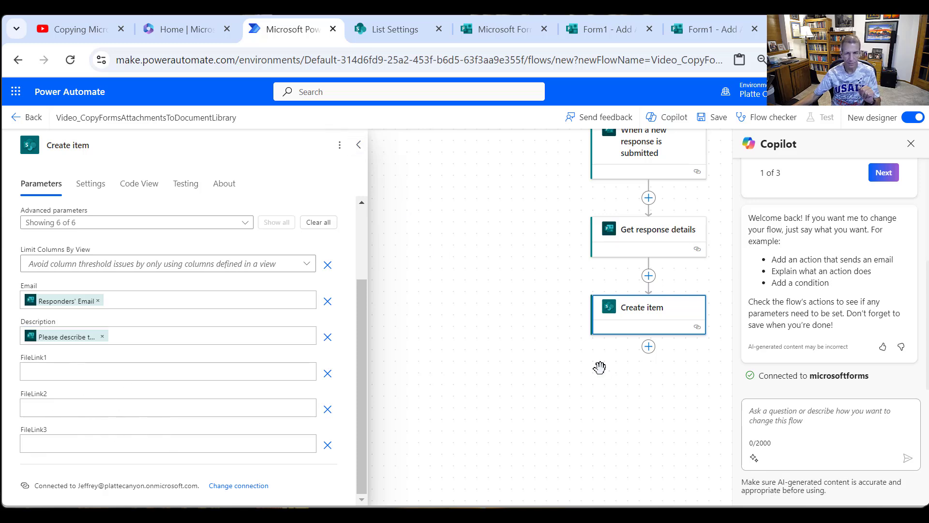
{"action": "left_click", "coordinate": [359, 144]}
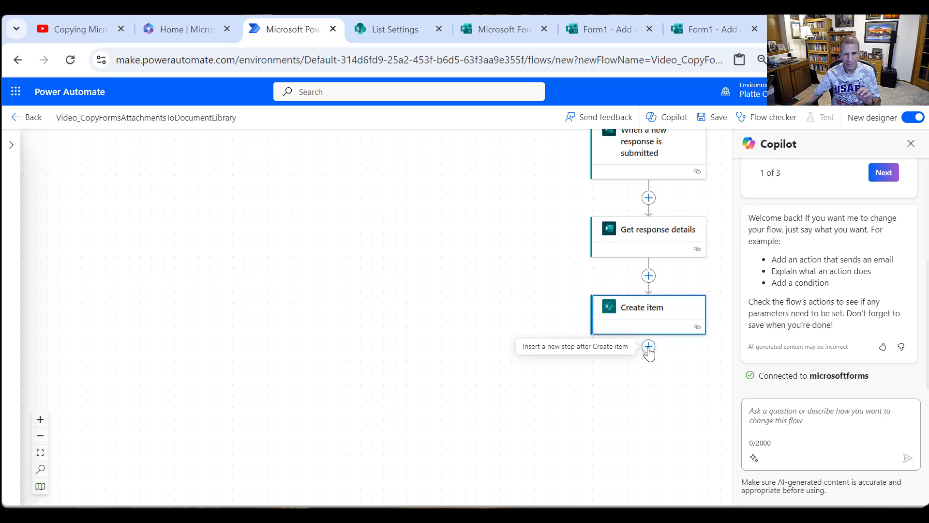
- Add a Condition control after Create item and rename it "Check if Attachments"
{"action": "left_click", "coordinate": [649, 346]}
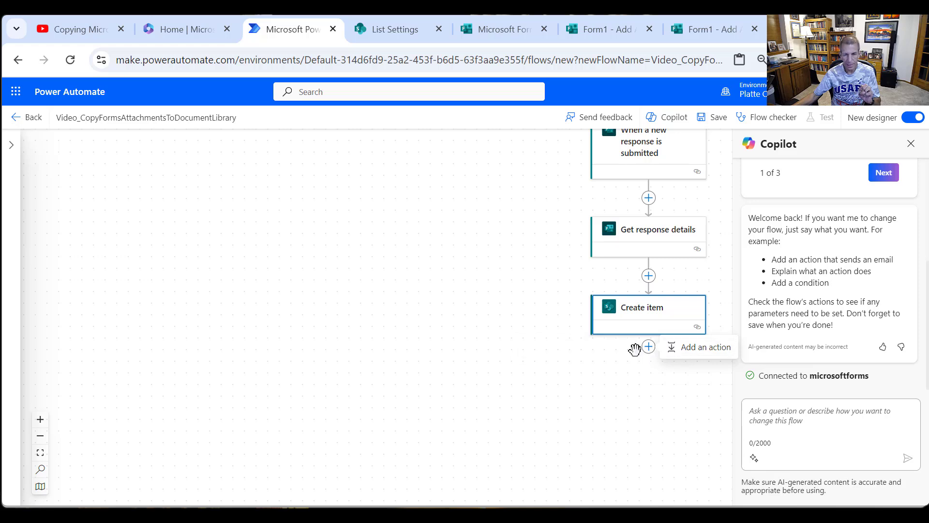
{"action": "left_click", "coordinate": [678, 347]}
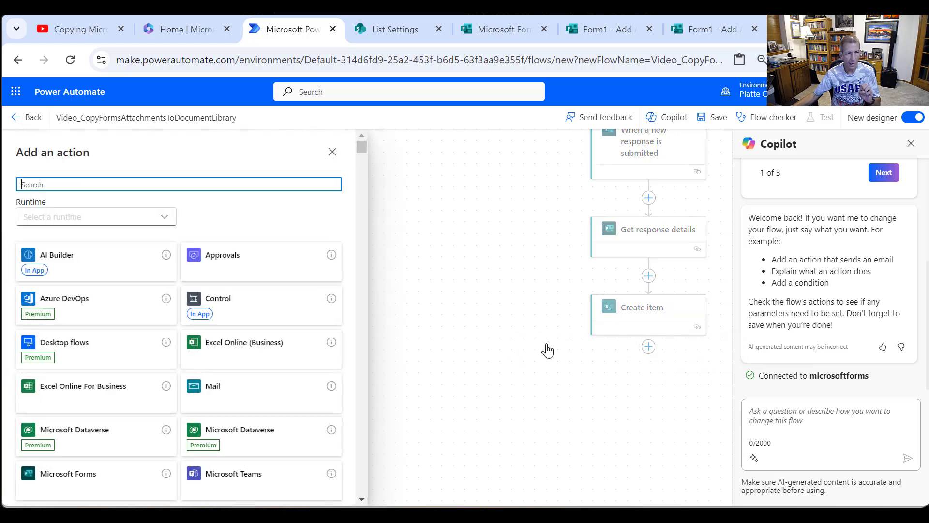
{"action": "left_click", "coordinate": [243, 297]}
{"action": "left_click", "coordinate": [50, 271]}
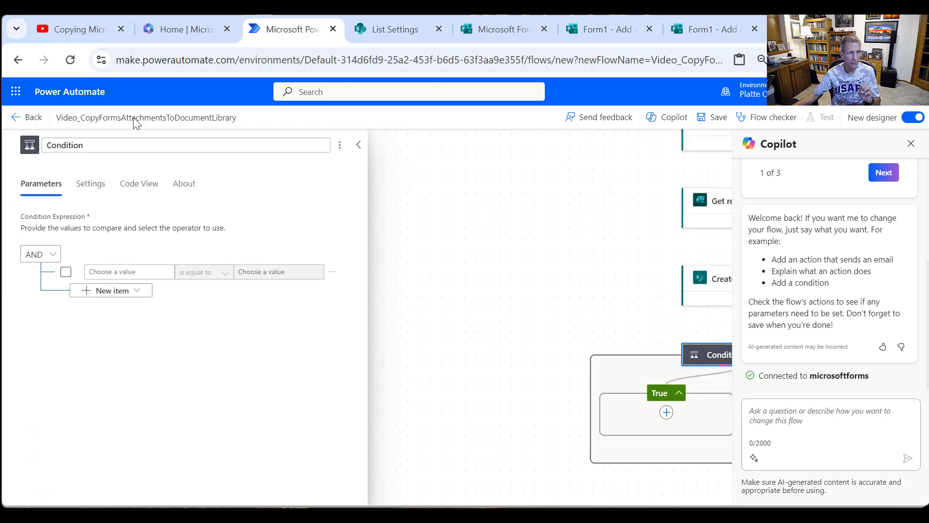
{"action": "left_click_drag", "start_coordinate": [108, 141], "coordinate": [2, 153]}
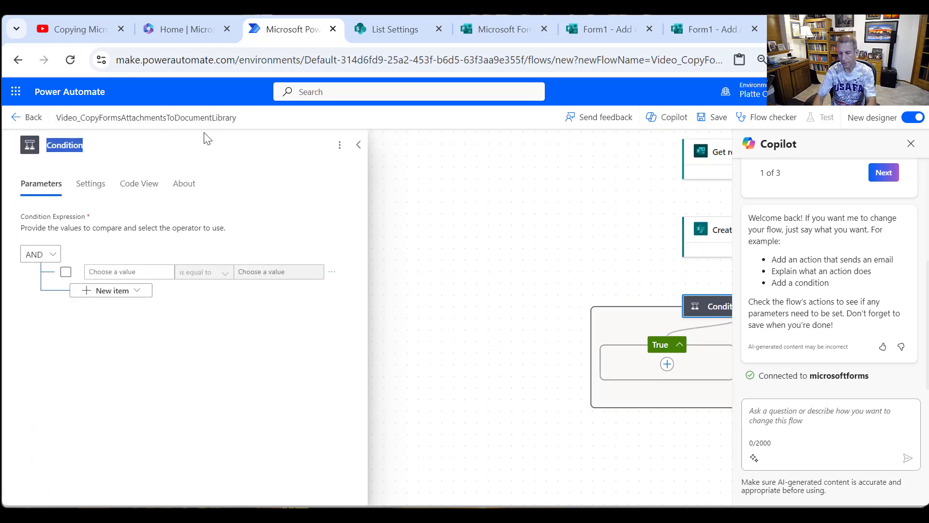
{"action": "type", "text": "Check if A"}
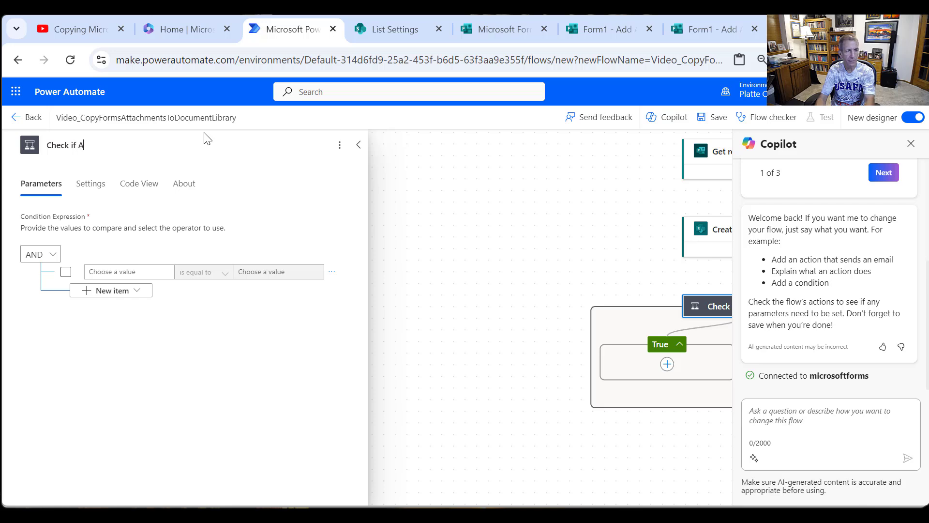
{"action": "type", "text": "ttachments"}
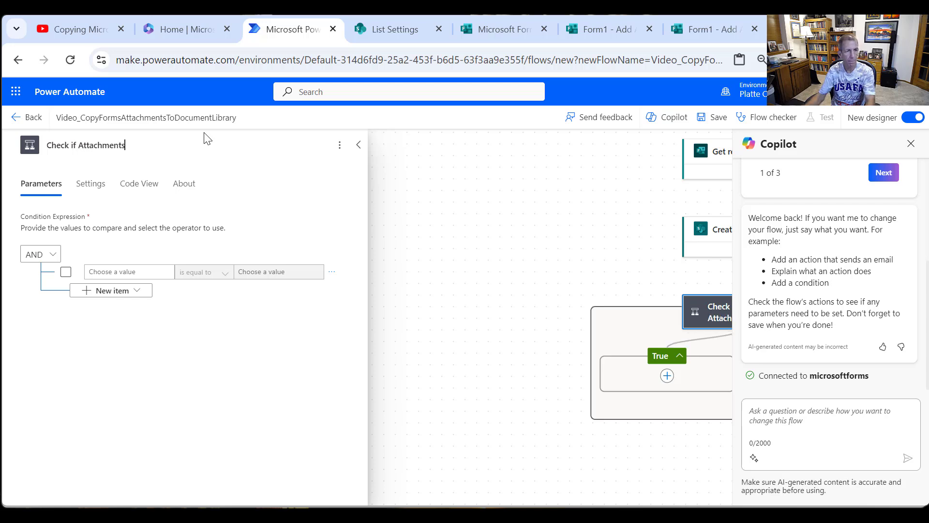
- Set the first value of the condition to the "Please add up to three files" answer from Get response details
{"action": "left_click", "coordinate": [148, 275]}
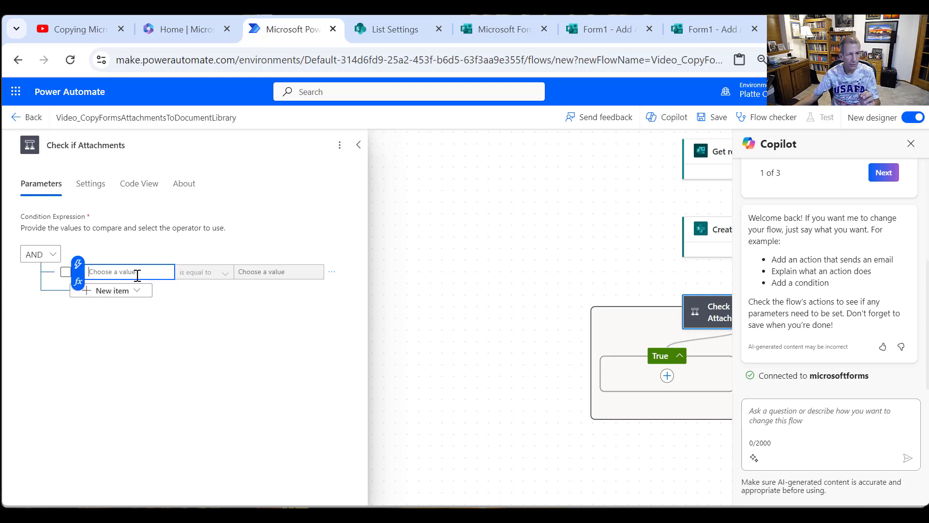
{"action": "left_click", "coordinate": [78, 264]}
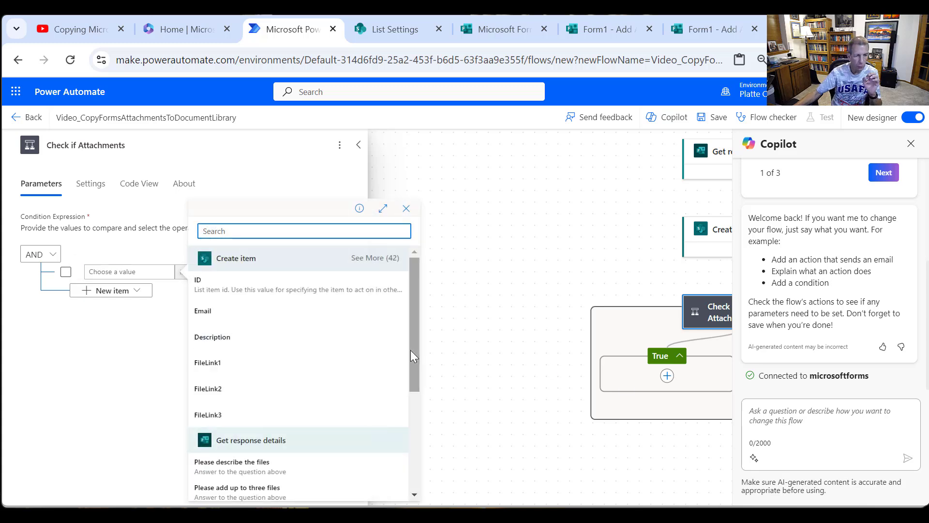
{"action": "scroll", "coordinate": [410, 350], "scroll_direction": "down", "scroll_amount": 5}
{"action": "left_click", "coordinate": [273, 347]}
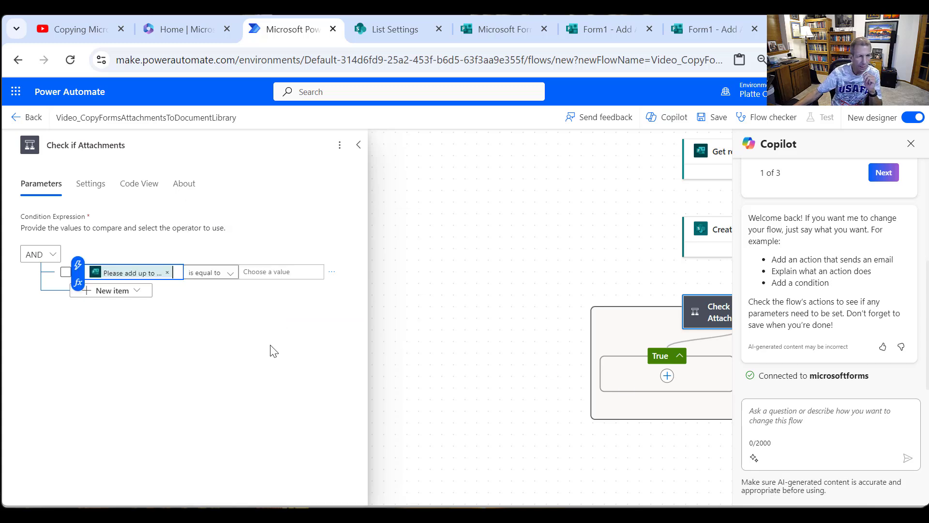
- Set the operator of the Check if Attachments condition to "is not equal to", leaving the comparison value blank
{"action": "left_click", "coordinate": [232, 272]}
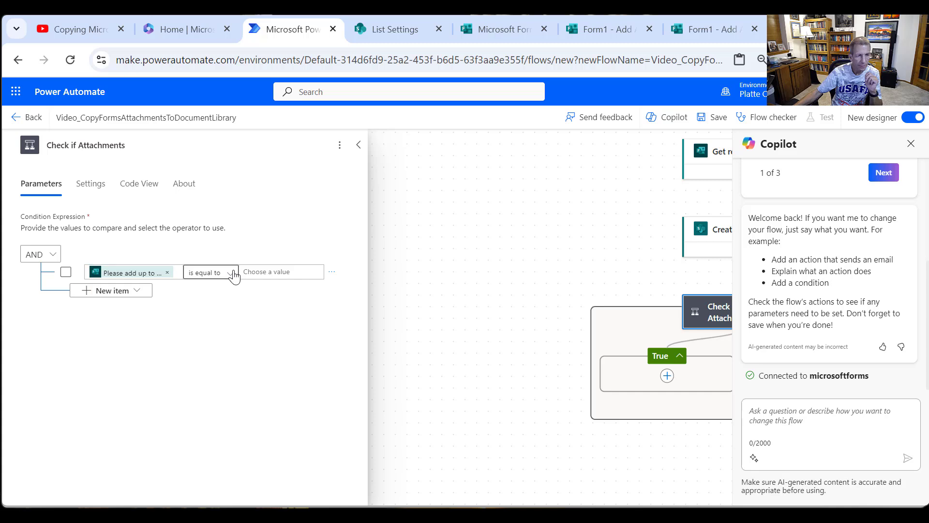
{"action": "left_click", "coordinate": [233, 273]}
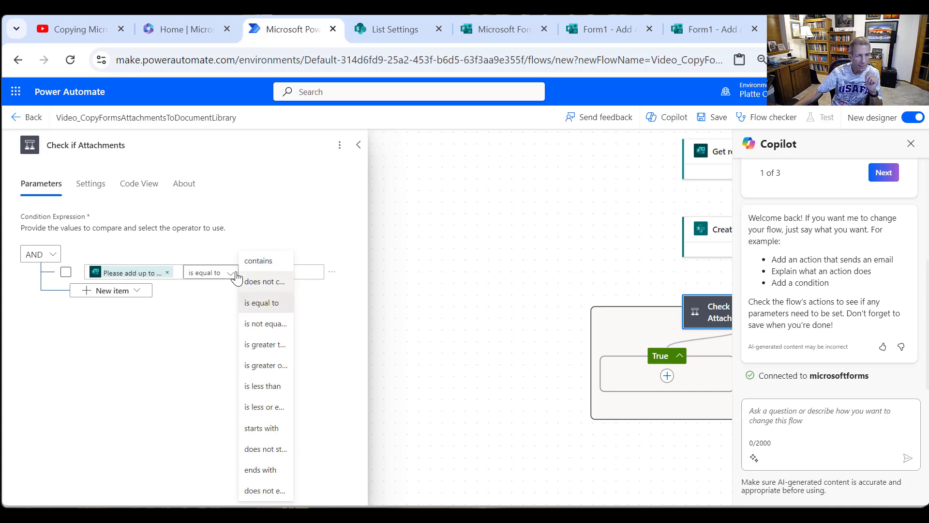
{"action": "left_click", "coordinate": [285, 324]}
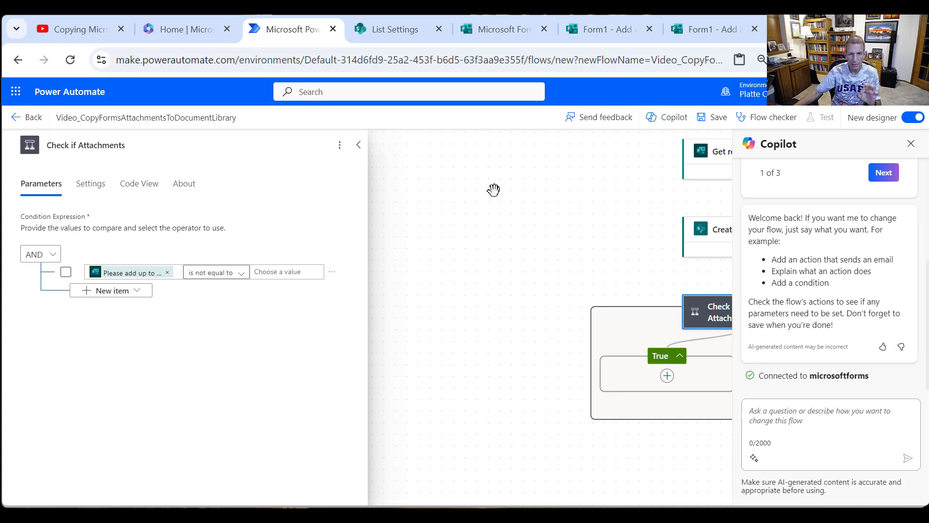
- Add a Compose action to the True branch of the condition and rename it "Get JSON of Attachments"
{"action": "left_click", "coordinate": [910, 147]}
{"action": "left_click", "coordinate": [668, 377]}
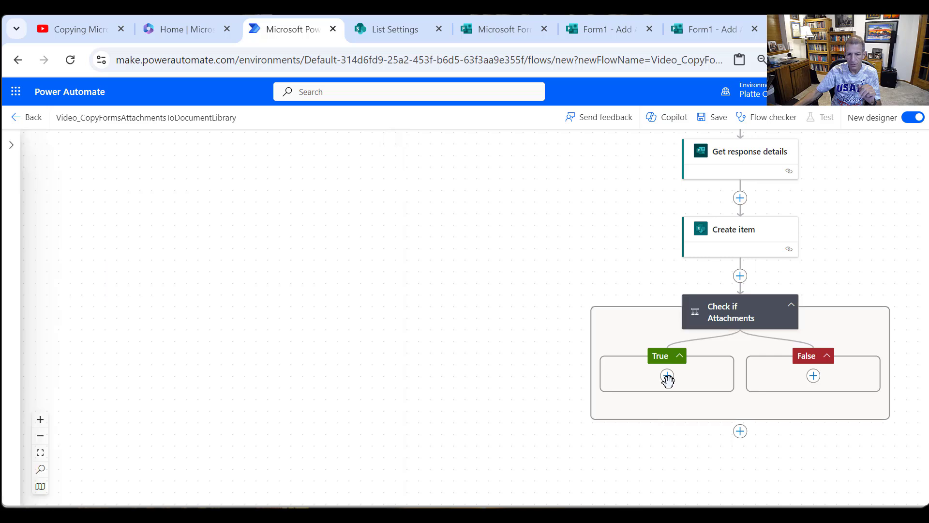
{"action": "left_click", "coordinate": [691, 376]}
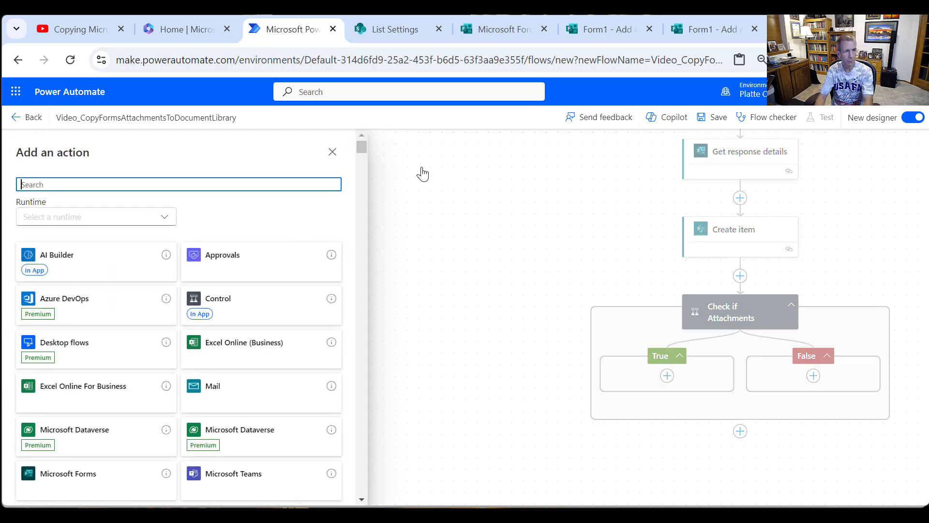
{"action": "type", "text": "compose"}
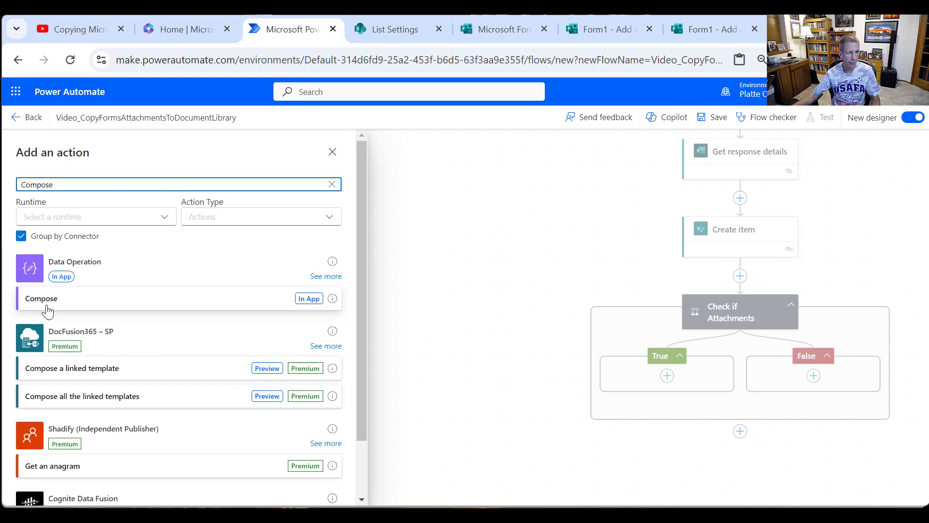
{"action": "left_click", "coordinate": [42, 298]}
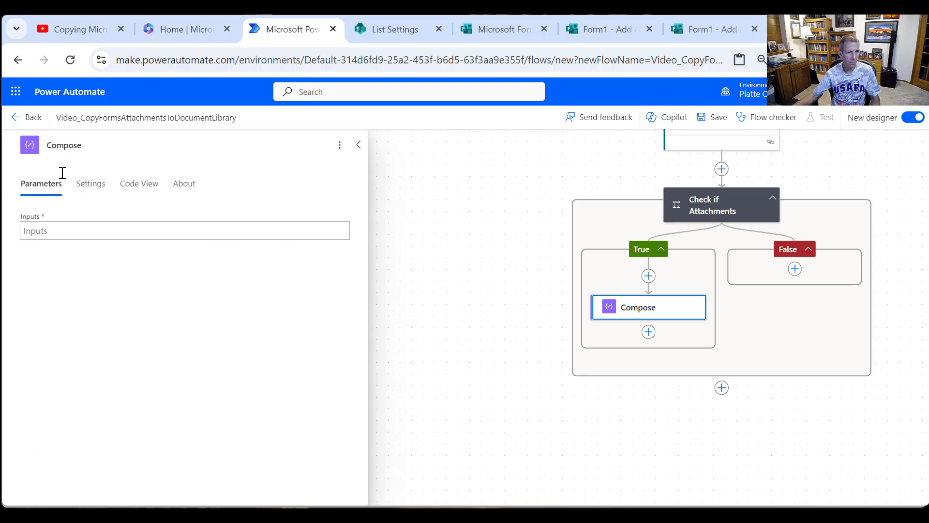
{"action": "left_click_drag", "start_coordinate": [105, 144], "coordinate": [14, 144]}
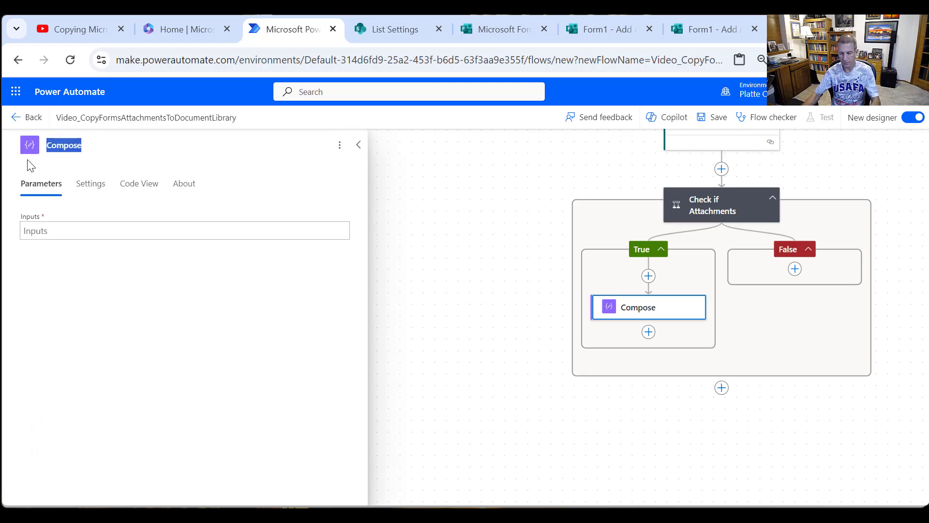
{"action": "type", "text": "Get JSON of Attachm"}
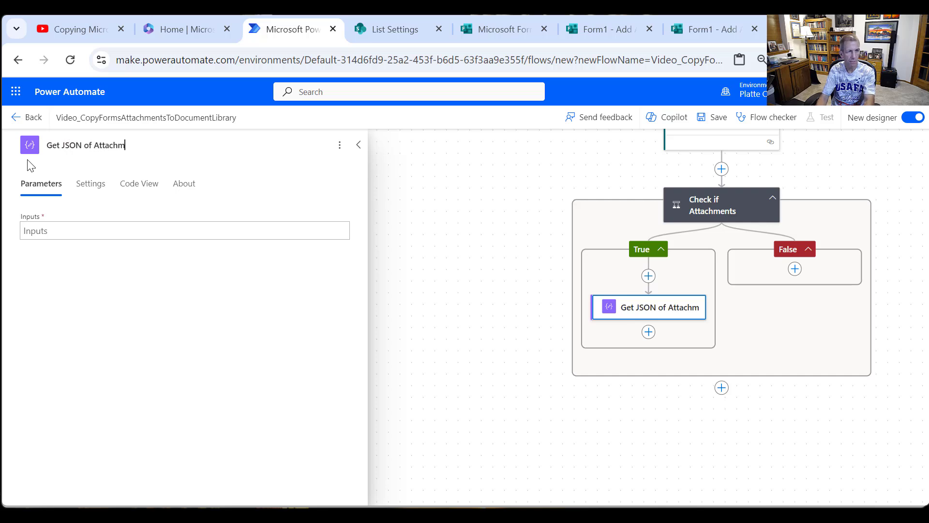
{"action": "type", "text": "ents"}
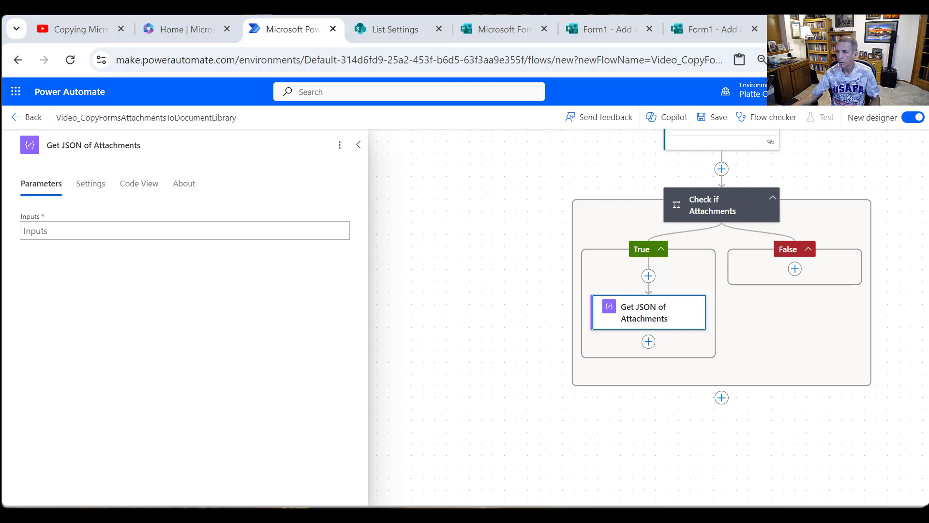
- Set the Inputs of Get JSON of Attachments to the "Please add up to three files" answer from Get response details
{"action": "left_click", "coordinate": [103, 233]}
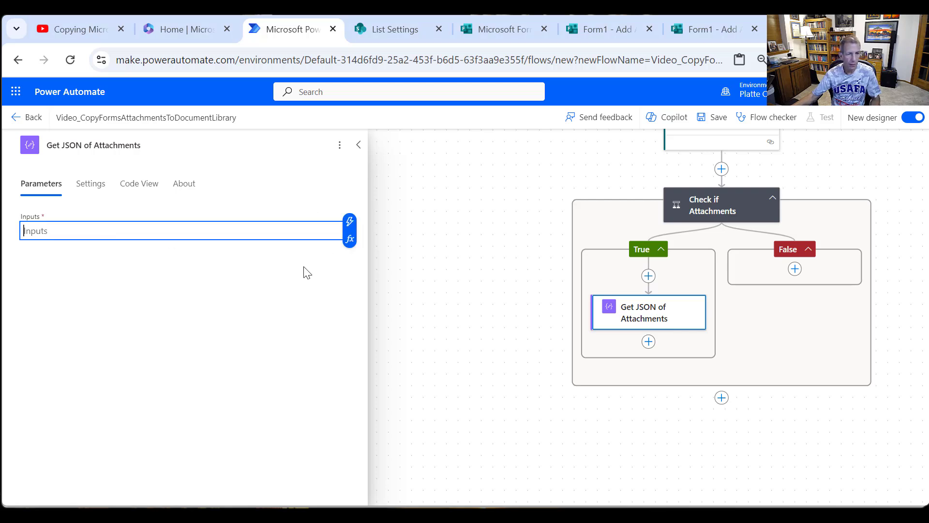
{"action": "left_click", "coordinate": [350, 221]}
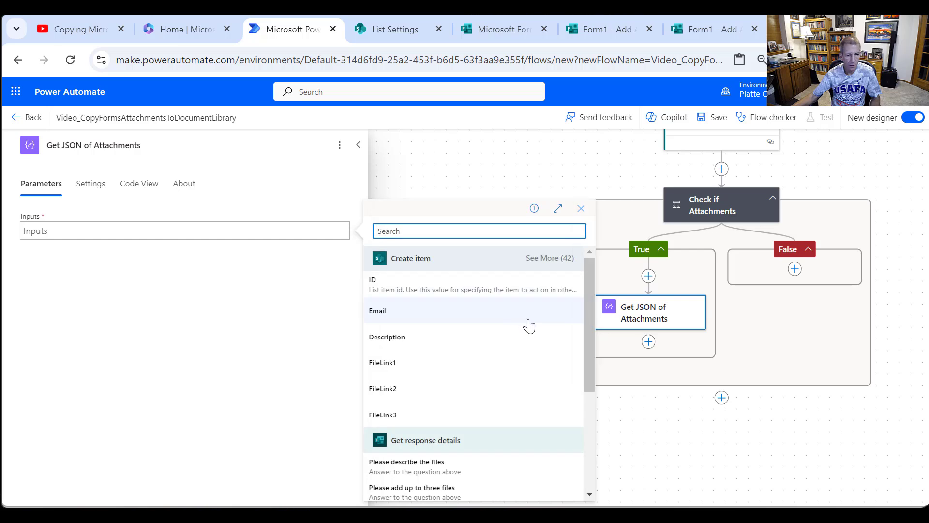
{"action": "scroll", "coordinate": [529, 327], "scroll_direction": "down", "scroll_amount": 3}
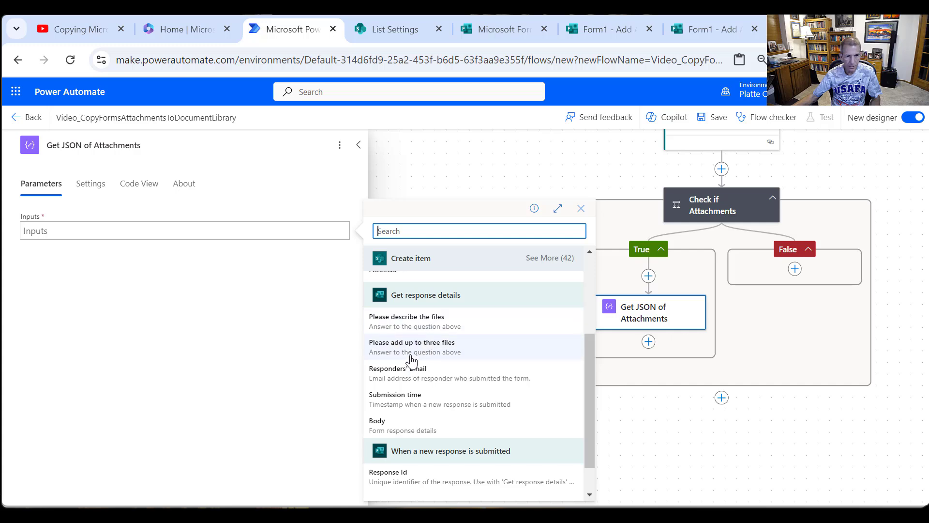
{"action": "left_click", "coordinate": [441, 349]}
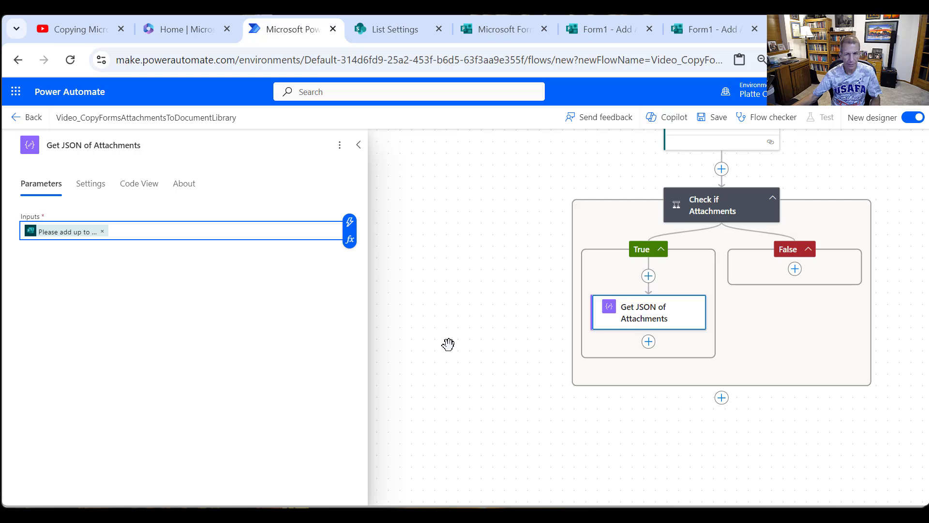
- Save the flow and return to its details page
{"action": "left_click", "coordinate": [712, 130]}
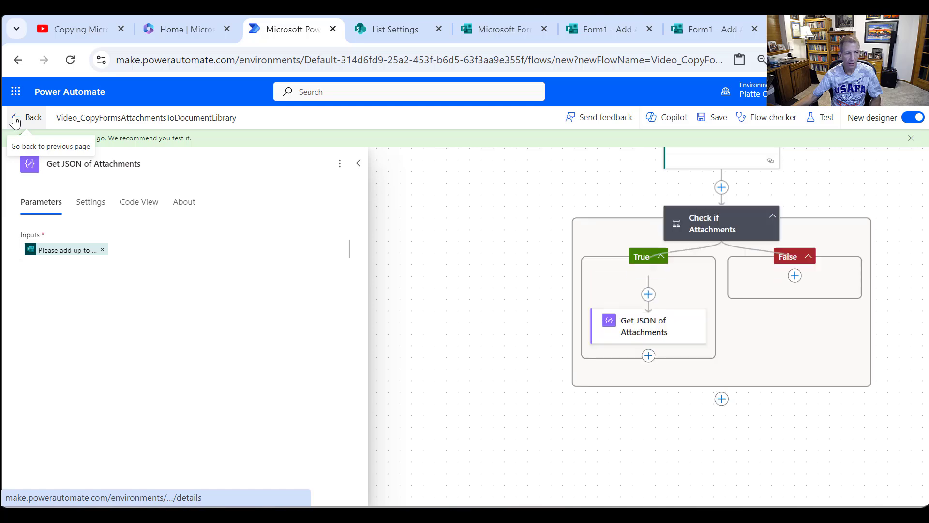
{"action": "left_click", "coordinate": [14, 121]}
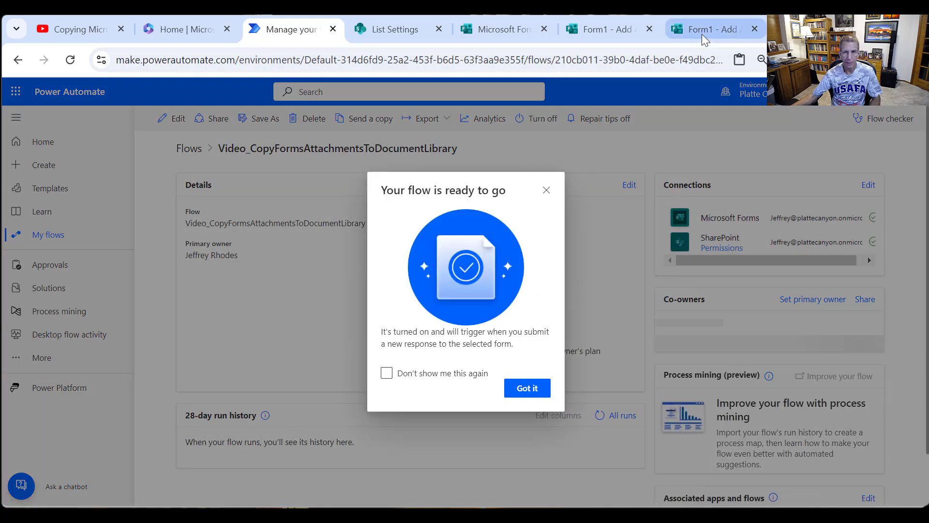
- Switch to the Form1 - Add Attachments response page and answer "Please describe the files" with "Test upload of files"
{"action": "left_click", "coordinate": [701, 34]}
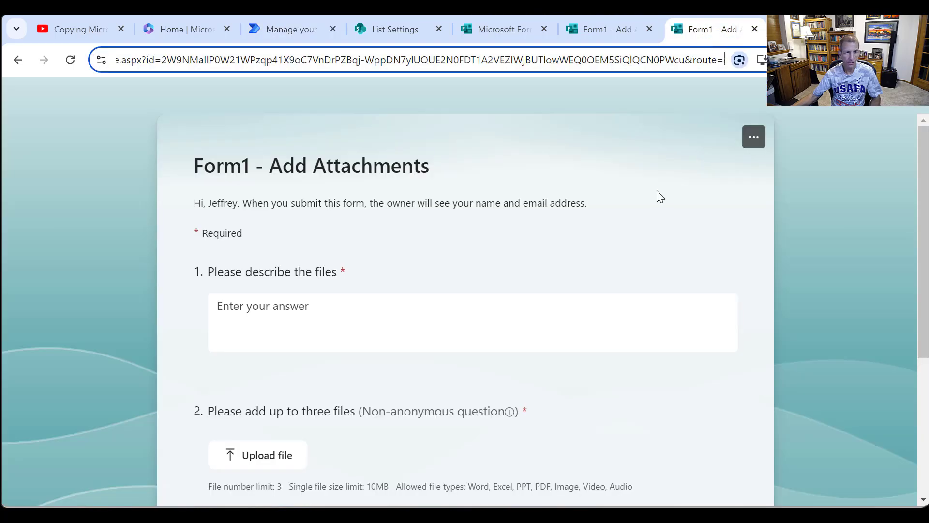
{"action": "left_click", "coordinate": [359, 297]}
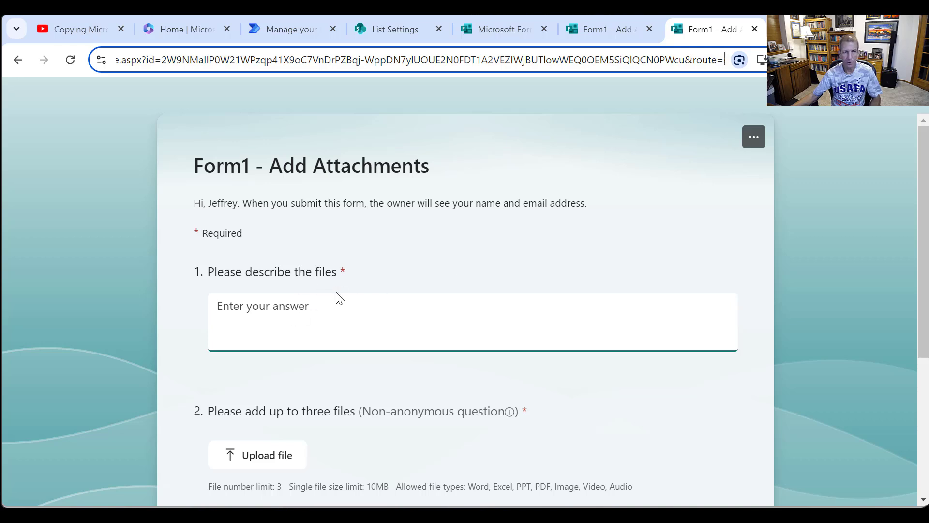
{"action": "left_click", "coordinate": [353, 318]}
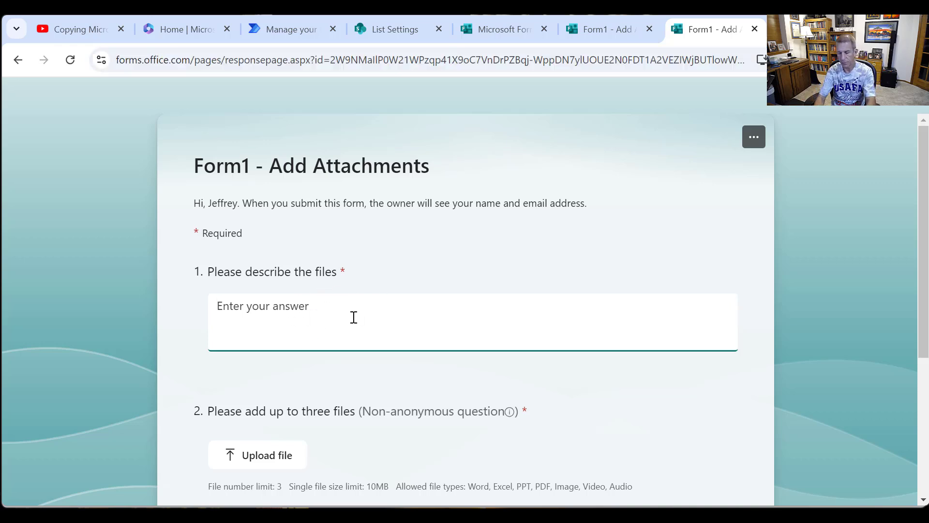
{"action": "type", "text": "Test u"}
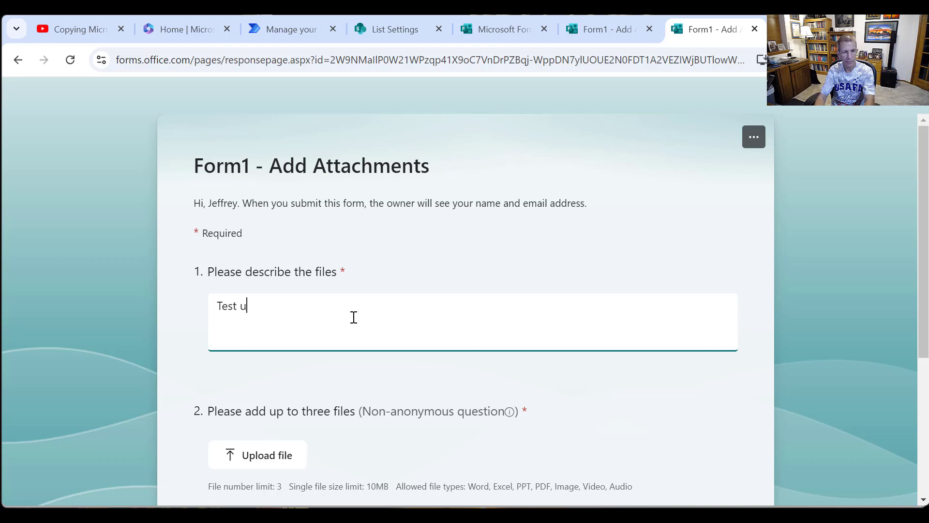
{"action": "type", "text": "pload of files"}
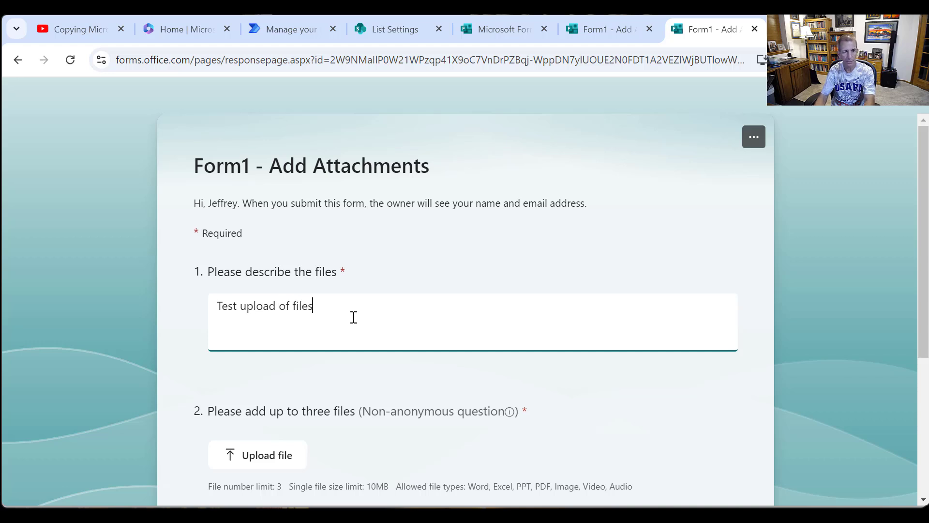
- Upload the 2023 Facebook image JPG from the Pictures folder to the form and submit the response
{"action": "left_click", "coordinate": [243, 464]}
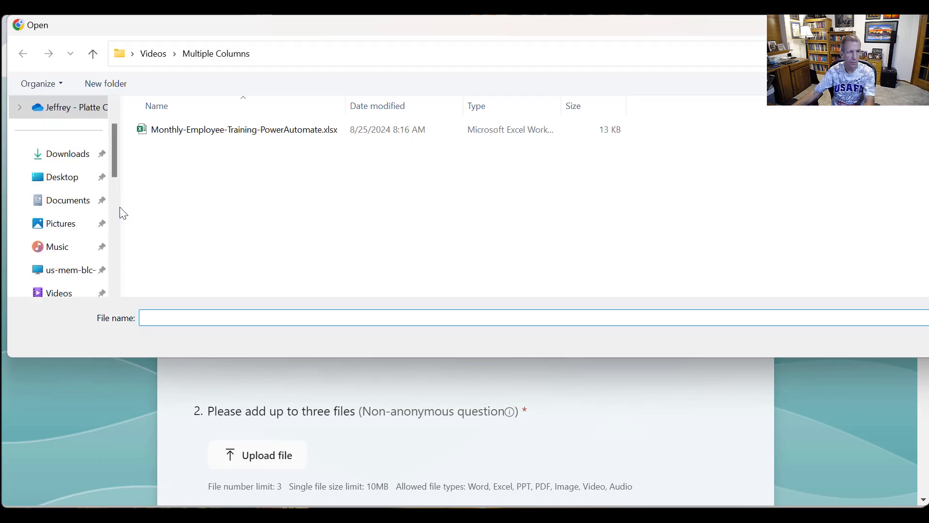
{"action": "left_click", "coordinate": [74, 231]}
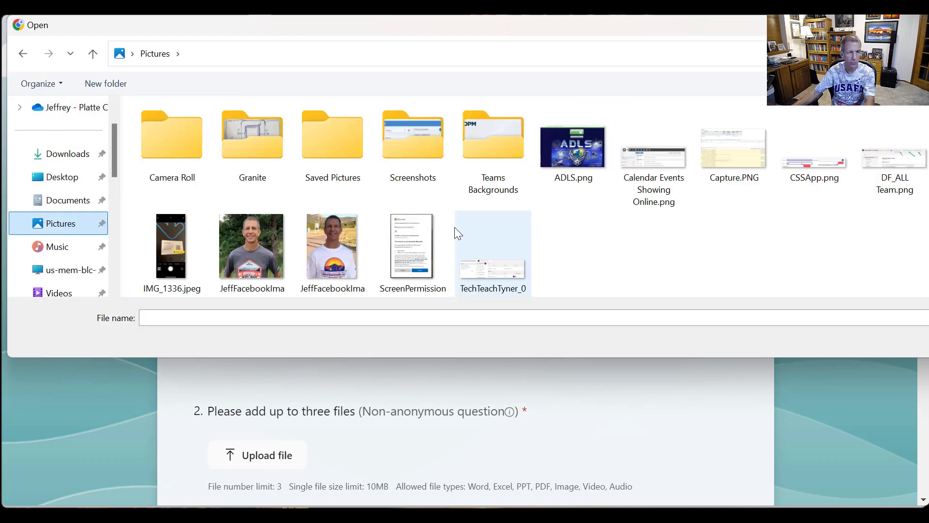
{"action": "double_click", "coordinate": [239, 263]}
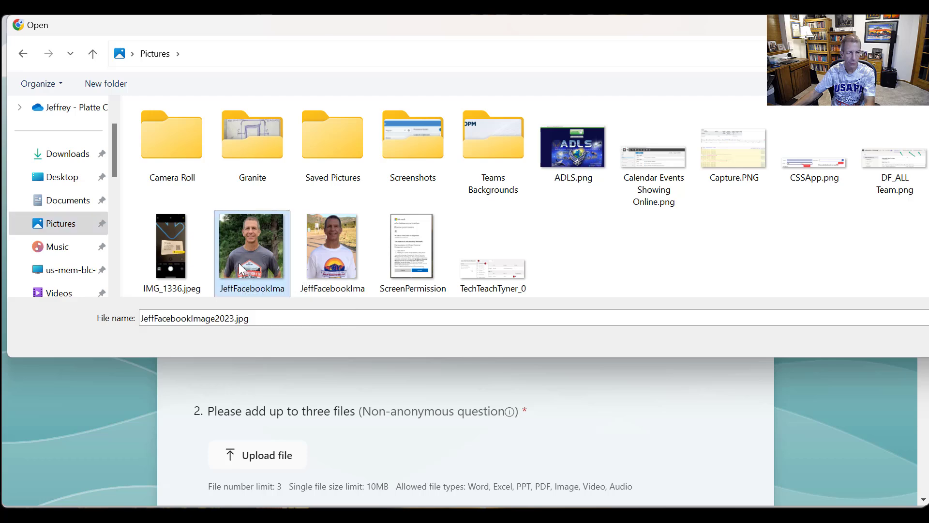
{"action": "scroll", "coordinate": [487, 391], "scroll_direction": "down", "scroll_amount": 4}
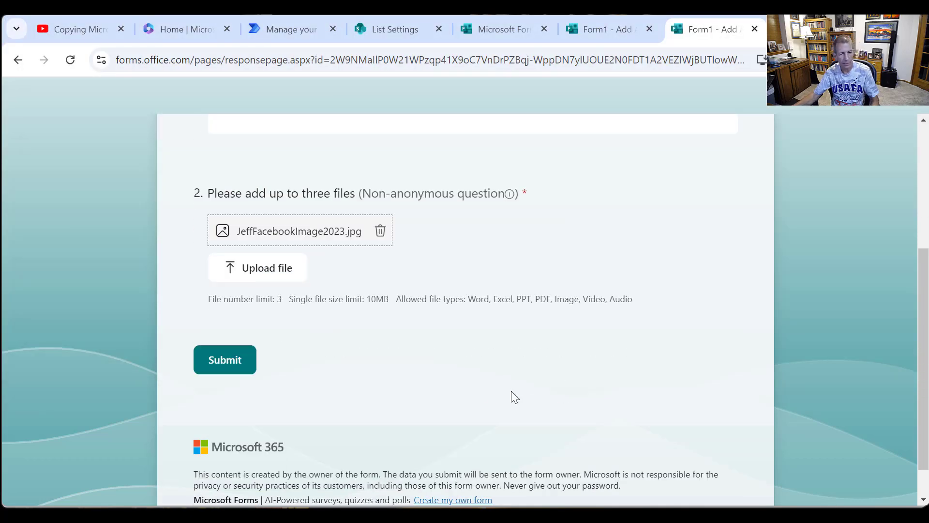
{"action": "left_click", "coordinate": [219, 370]}
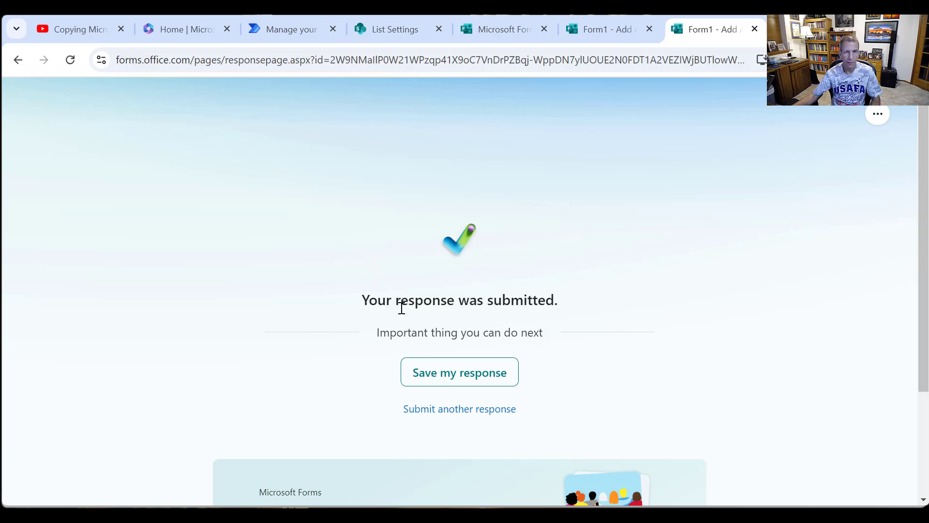
- Return to the flow's details page in Power Automate, dismiss the ready notice and reload the page to check the run history
{"action": "left_click", "coordinate": [294, 25]}
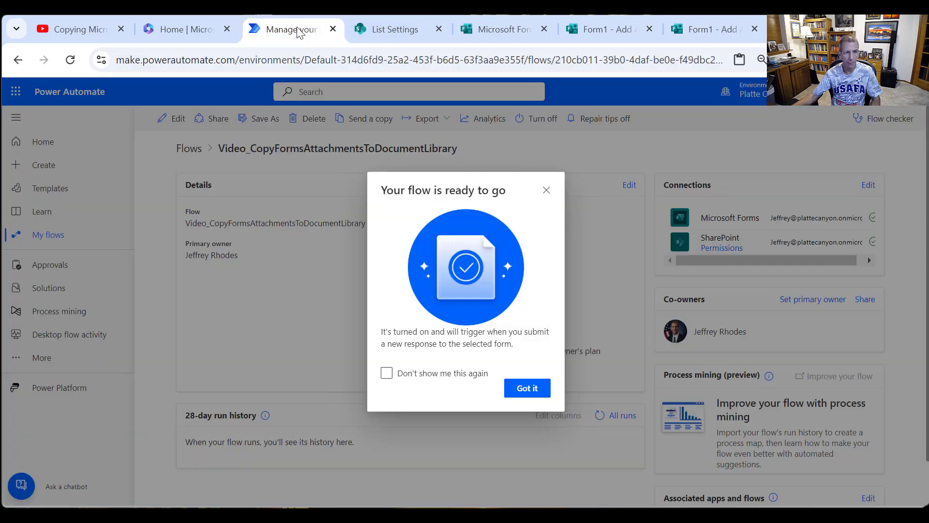
{"action": "left_click", "coordinate": [547, 190]}
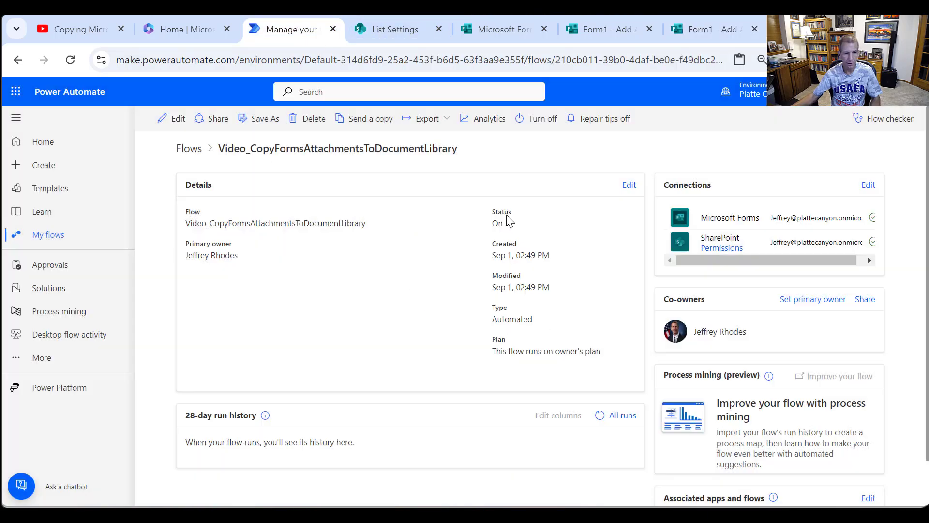
{"action": "right_click", "coordinate": [374, 305]}
{"action": "left_click", "coordinate": [411, 360]}
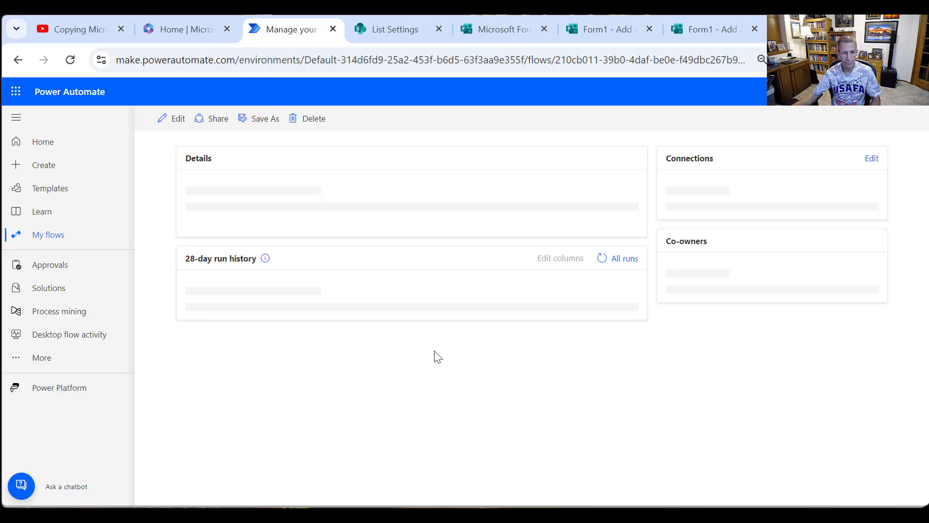
{"action": "scroll", "coordinate": [436, 356], "scroll_direction": "down", "scroll_amount": 1}
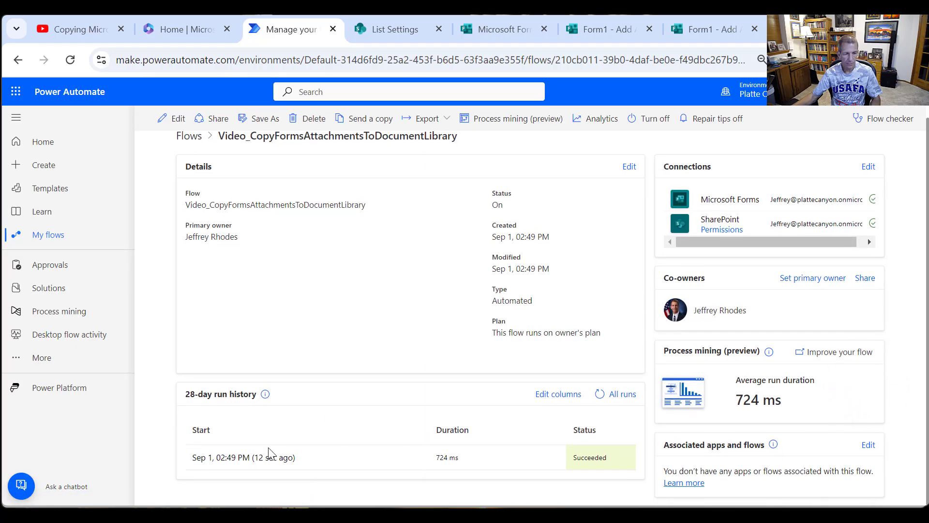
- Copy the Outputs of Get JSON of Attachments from the latest flow run and switch to a blank Notepad document
{"action": "left_click", "coordinate": [257, 460]}
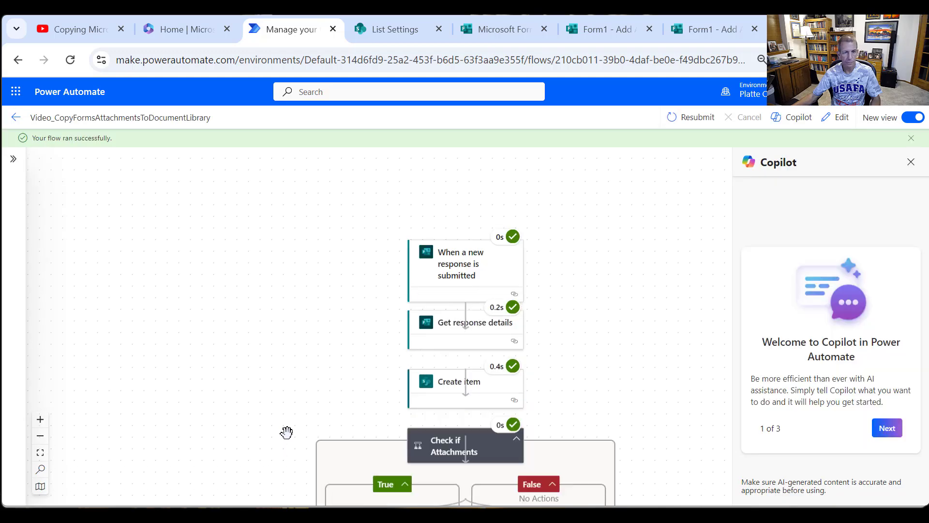
{"action": "scroll", "coordinate": [463, 311], "scroll_direction": "down", "scroll_amount": 3}
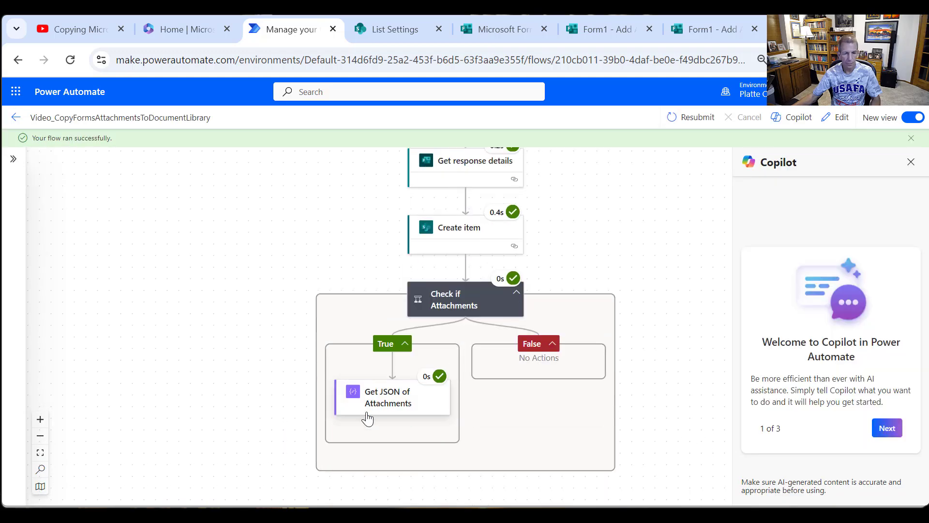
{"action": "left_click", "coordinate": [390, 399]}
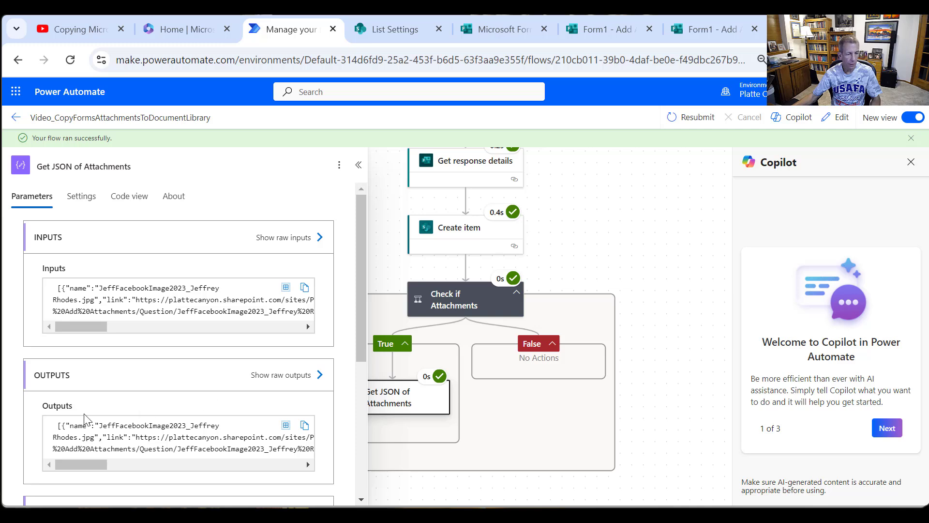
{"action": "left_click", "coordinate": [305, 426]}
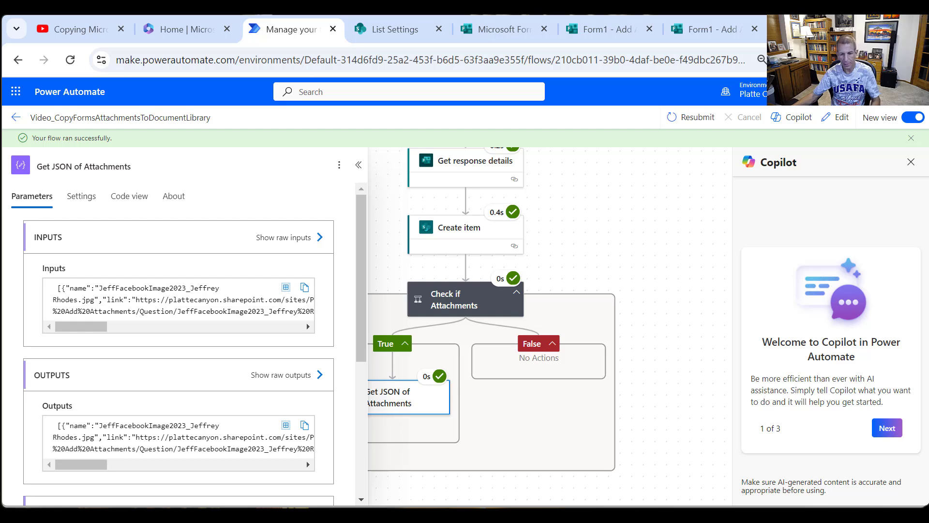
{"action": "key", "text": "alt+Tab"}
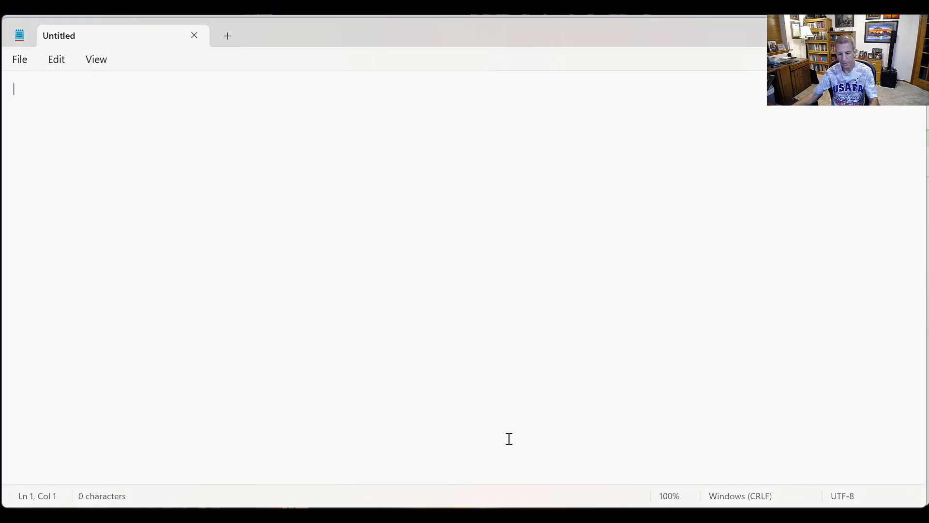
- Paste the copied JSON into the blank document, start new lines before "link" and "id", and select the link's URL
{"action": "type", "text": "[{\"name\":\"JeffFacebookImage2023_Jeffrey Rhodes.jpg\",\"link\":\"https://plattecanyon.sharepoint.com/sites/PlatteCanyon/Shared%20Documents/Apps/Microsoft%20Forms/Form1%20-%20Add%20Attachments/Question/JeffFacebookImage2023_Jeffrey%20Rhodes.jpg\",\"id\":\"01JTDIMIZKJWF2X3TGM5BY6ZKYMI66LIW5\",\"type\":null,\"size\":140785,\"referenceId\":\"01JTDIMI4UZTVJC26S3RDIGPIU2D2S7Y5V\",\"driveId\":\"b!qAg0UdyV1UmeVGaeSc4wXUjtPKWy5UBKrz8JrLW6QqGxlKeH4VIvSawnD6CJQ_tc\",\"status\":1,\"uploadSessionUrl\":null}]"}
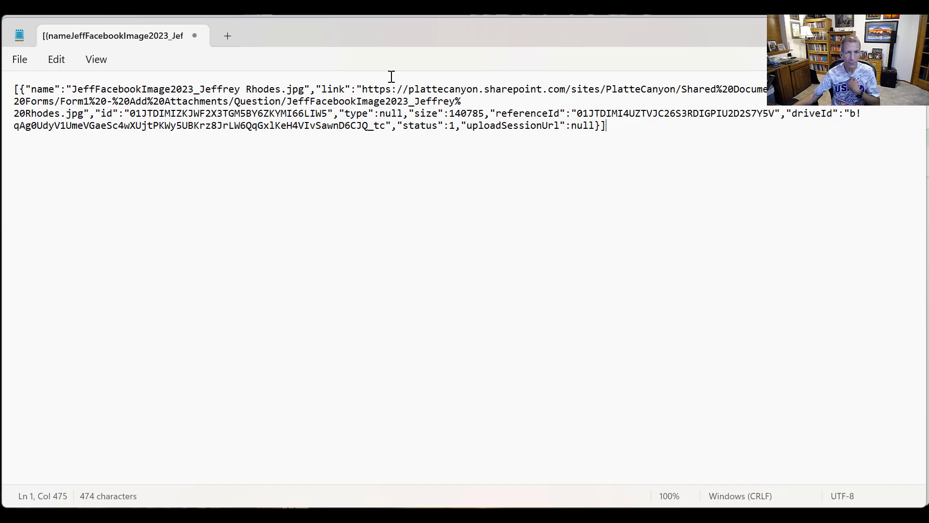
{"action": "left_click", "coordinate": [318, 88]}
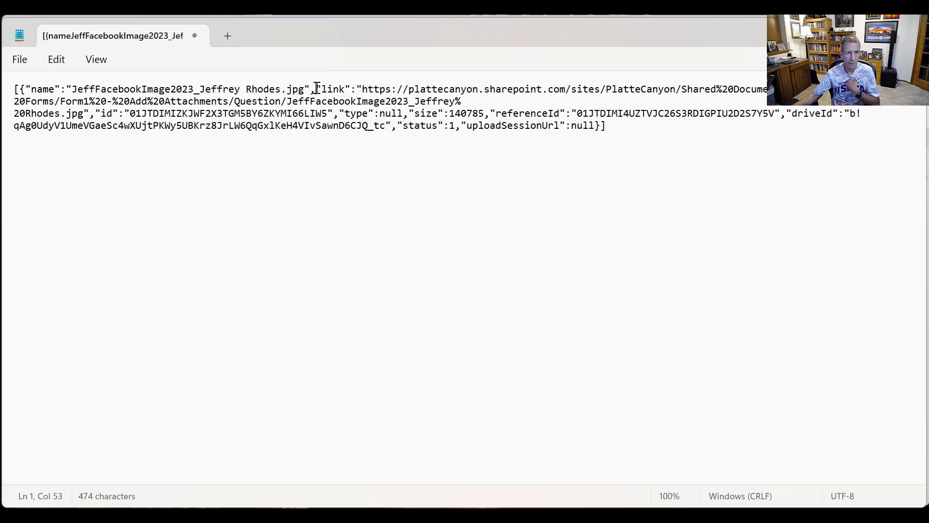
{"action": "key", "text": "Return"}
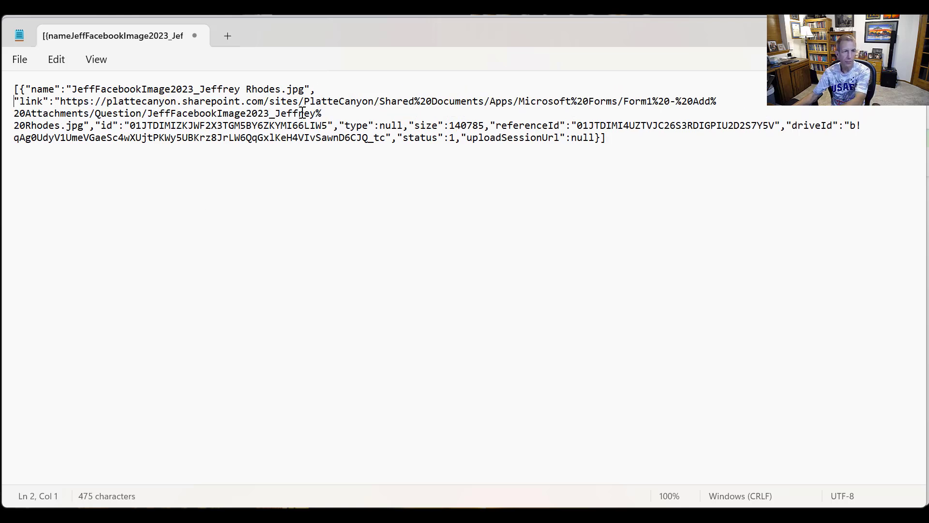
{"action": "left_click", "coordinate": [96, 126]}
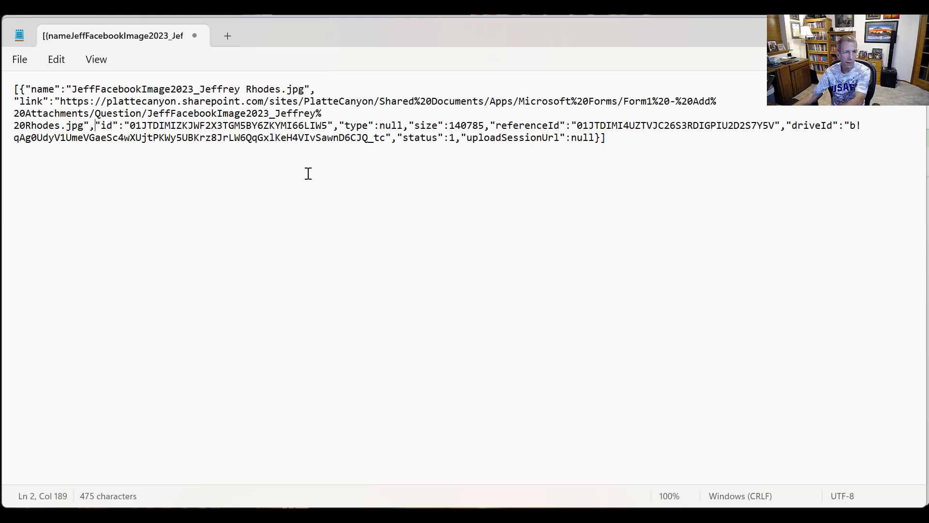
{"action": "key", "text": "Return"}
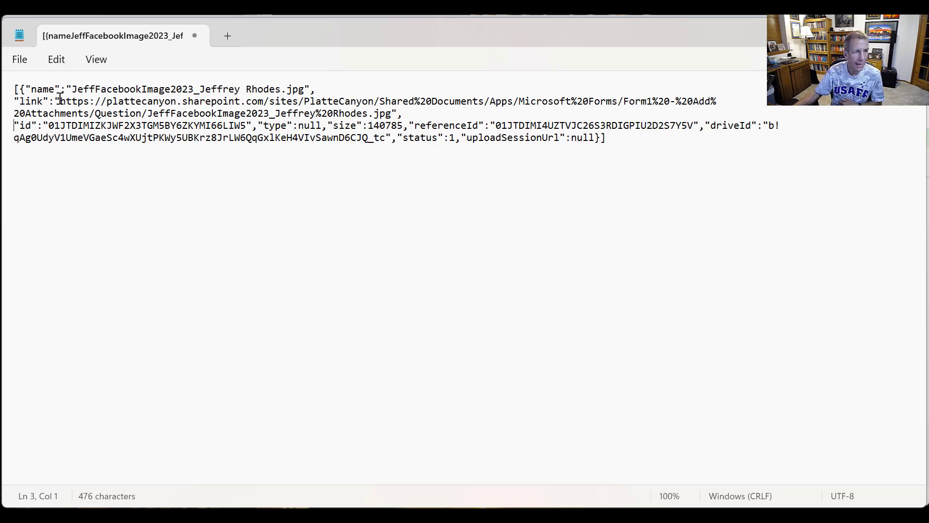
{"action": "left_click_drag", "start_coordinate": [59, 100], "coordinate": [364, 116]}
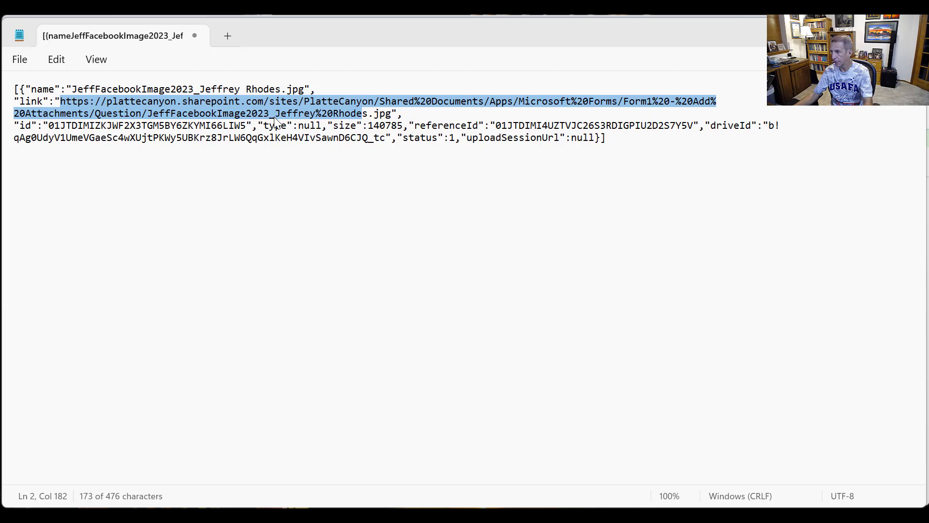
- Switch to SharePoint in the browser and open the Form1Submissions list from its settings page to check the submitted item
{"action": "key", "text": "alt+Tab"}
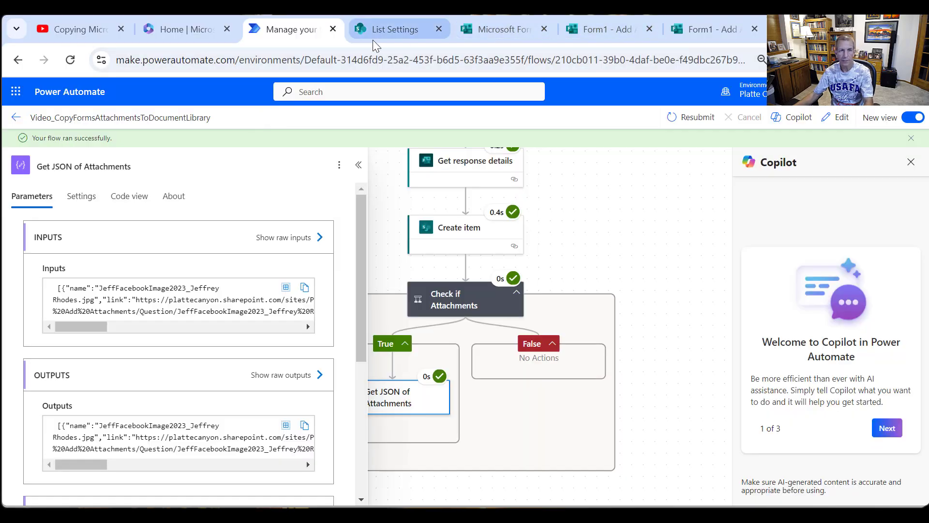
{"action": "left_click", "coordinate": [408, 35]}
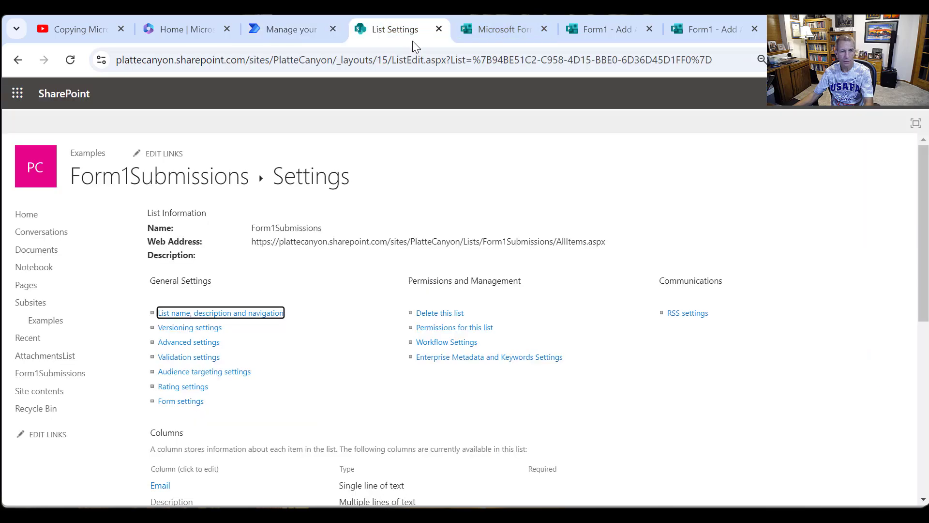
{"action": "left_click", "coordinate": [157, 176]}
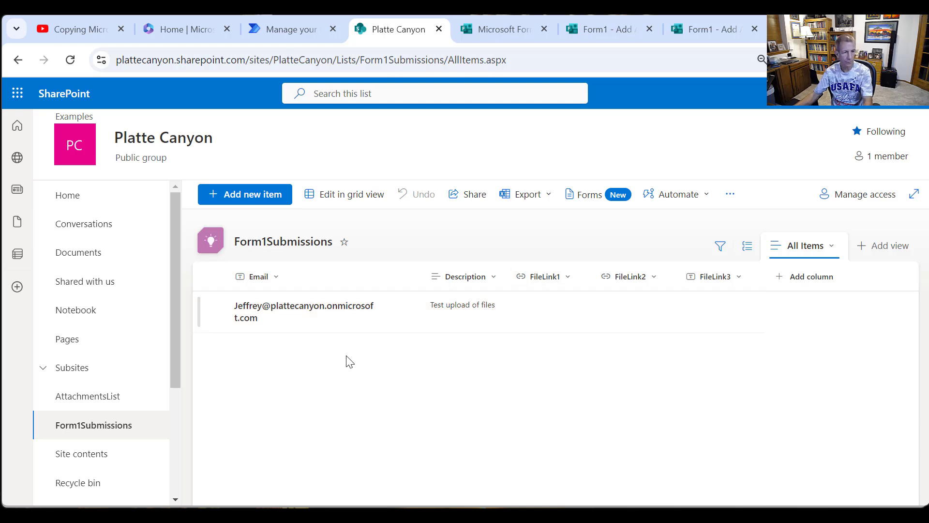
- Browse Documents to Apps, Microsoft Forms, Form1 - Add Attachments, Question, and compare the uploaded file's location with the link in Notepad
{"action": "left_click", "coordinate": [79, 254]}
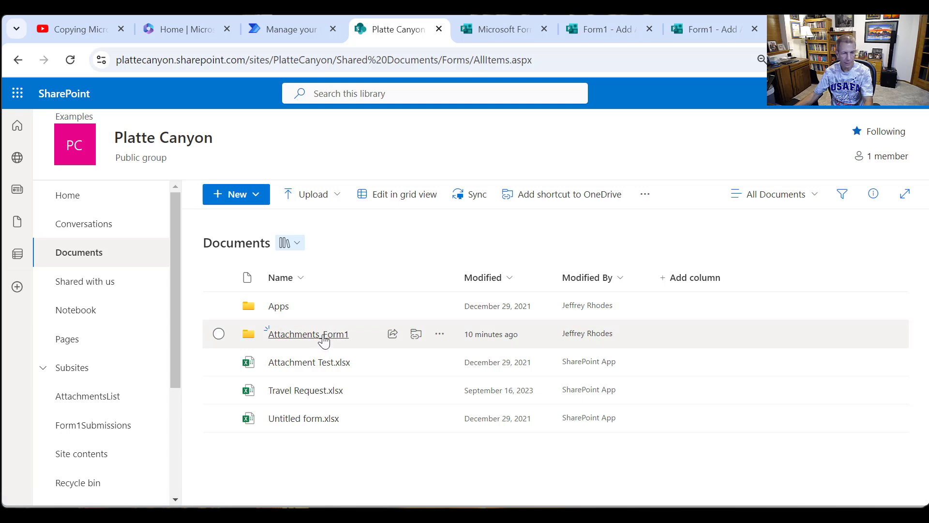
{"action": "left_click", "coordinate": [283, 305]}
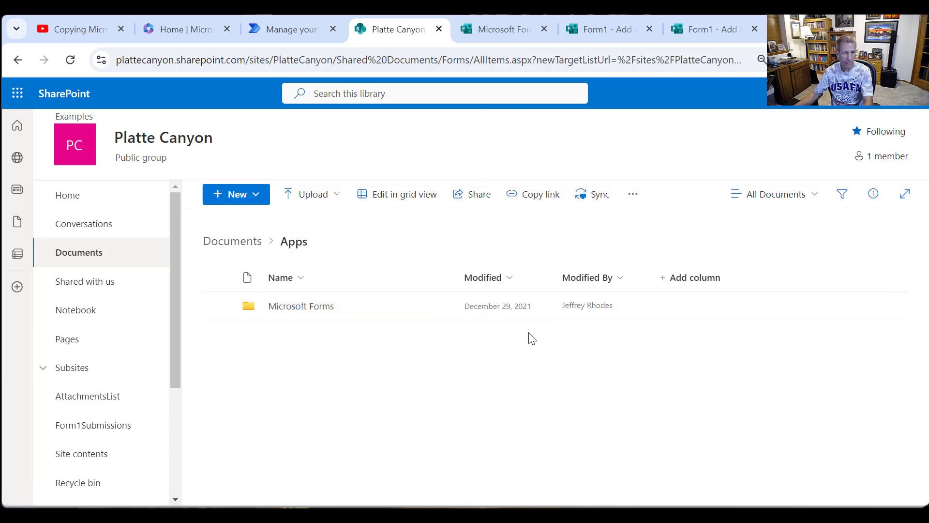
{"action": "left_click", "coordinate": [306, 308]}
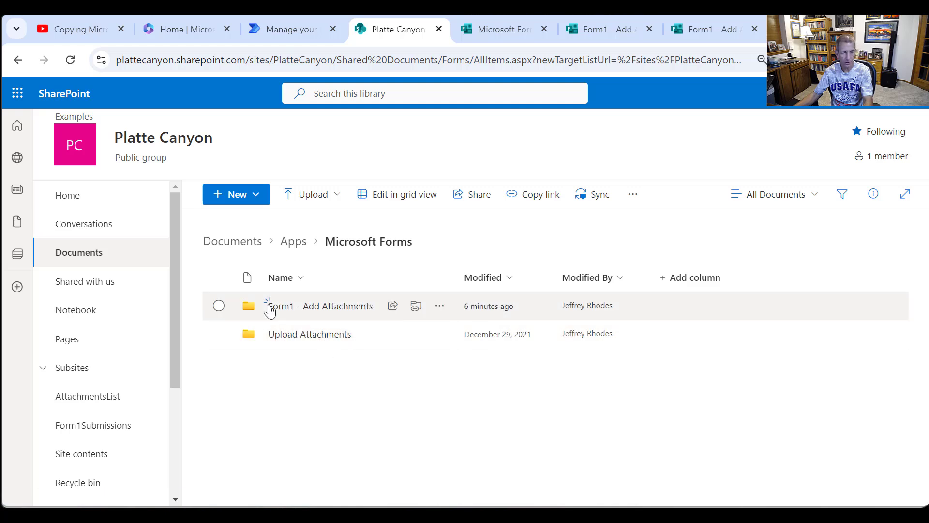
{"action": "left_click", "coordinate": [280, 306]}
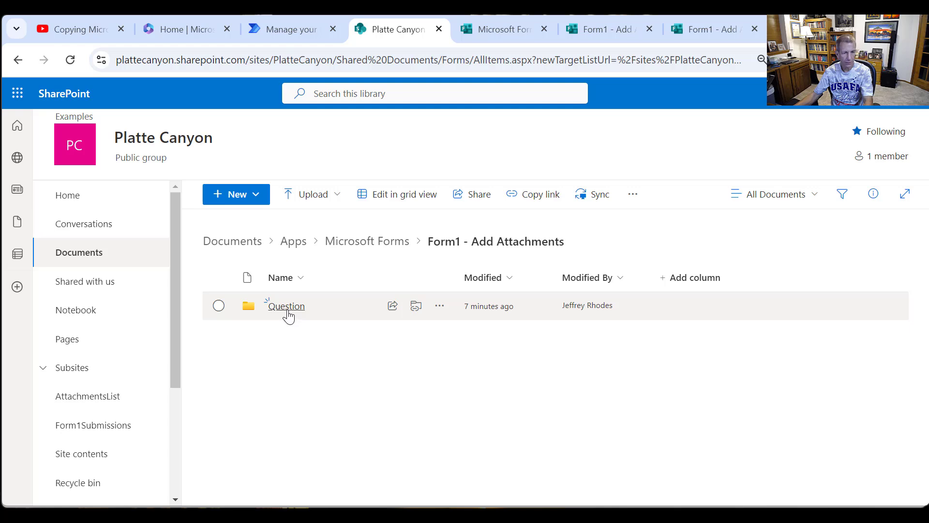
{"action": "left_click", "coordinate": [288, 307]}
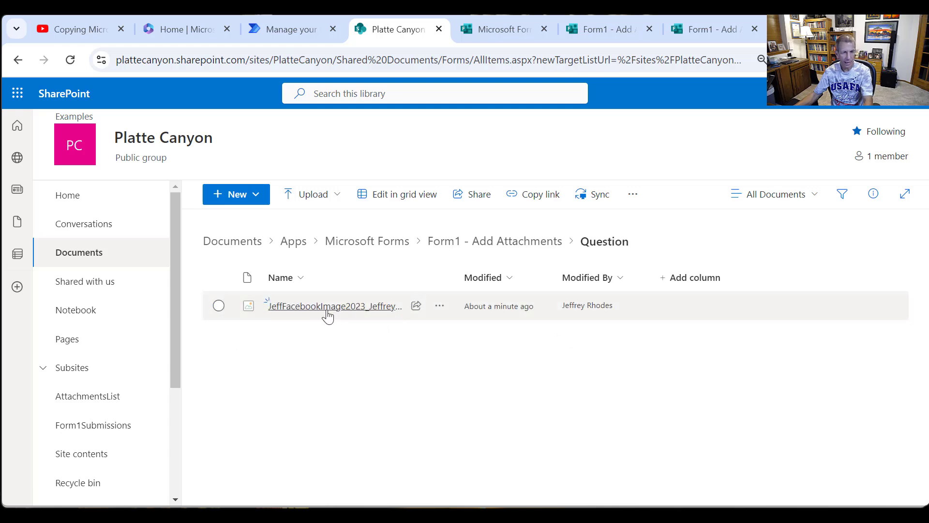
{"action": "mouse_move", "coordinate": [342, 316]}
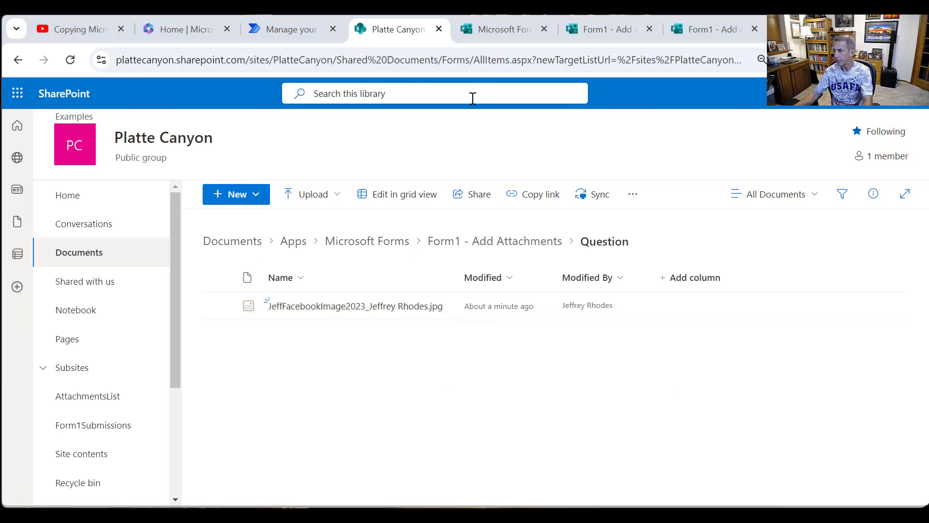
{"action": "key", "text": "alt+Tab"}
{"action": "left_click", "coordinate": [293, 125]}
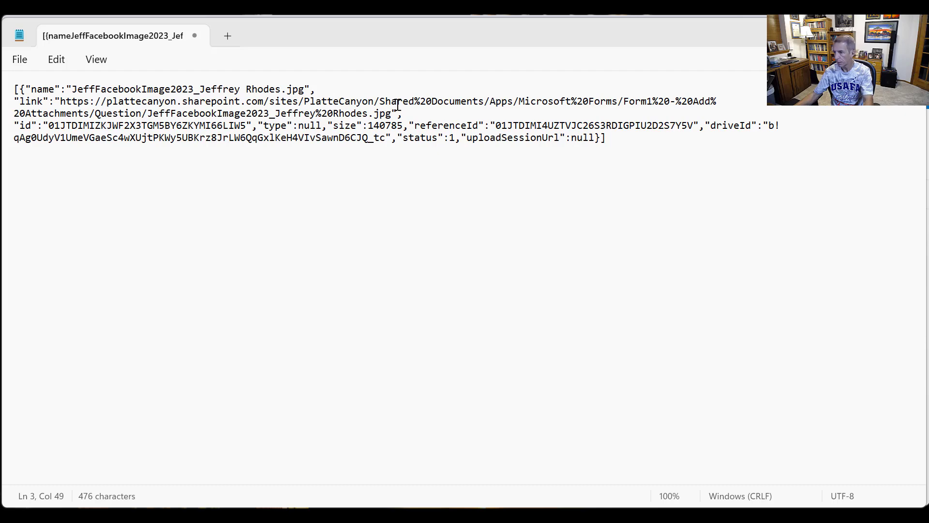
- Return to Power Automate, open the flow for editing and add a Parse JSON action after Get JSON of Attachments in the True branch
{"action": "key", "text": "alt+Tab"}
{"action": "left_click", "coordinate": [292, 28]}
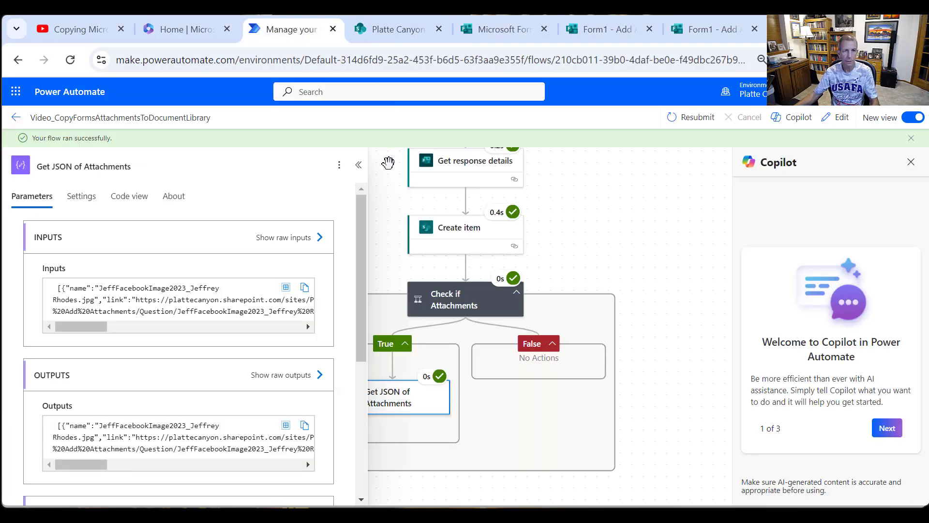
{"action": "left_click", "coordinate": [840, 120]}
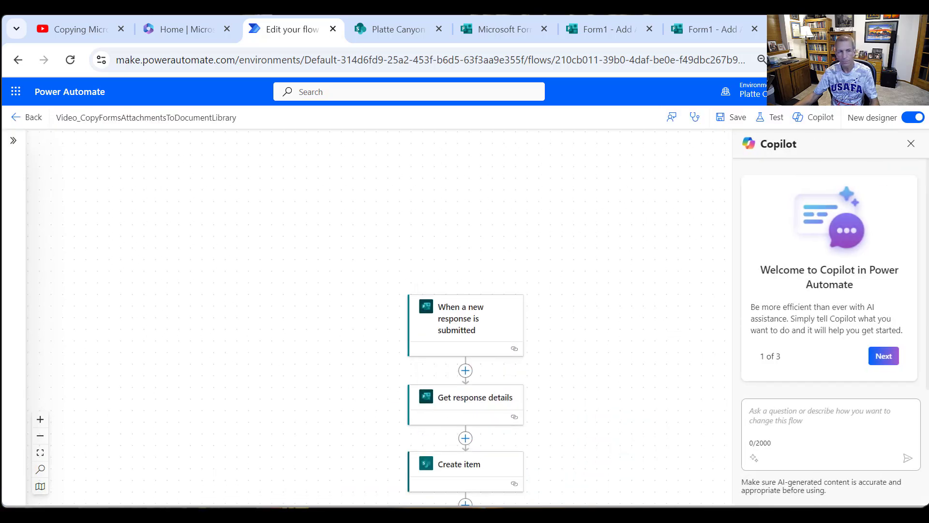
{"action": "scroll", "coordinate": [533, 415], "scroll_direction": "down", "scroll_amount": 5}
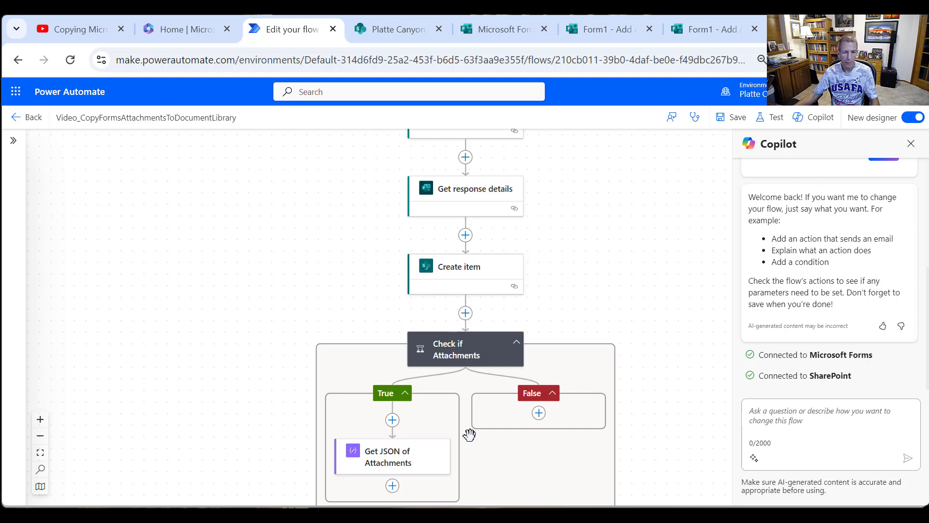
{"action": "scroll", "coordinate": [470, 435], "scroll_direction": "down", "scroll_amount": 2}
{"action": "left_click", "coordinate": [394, 414]}
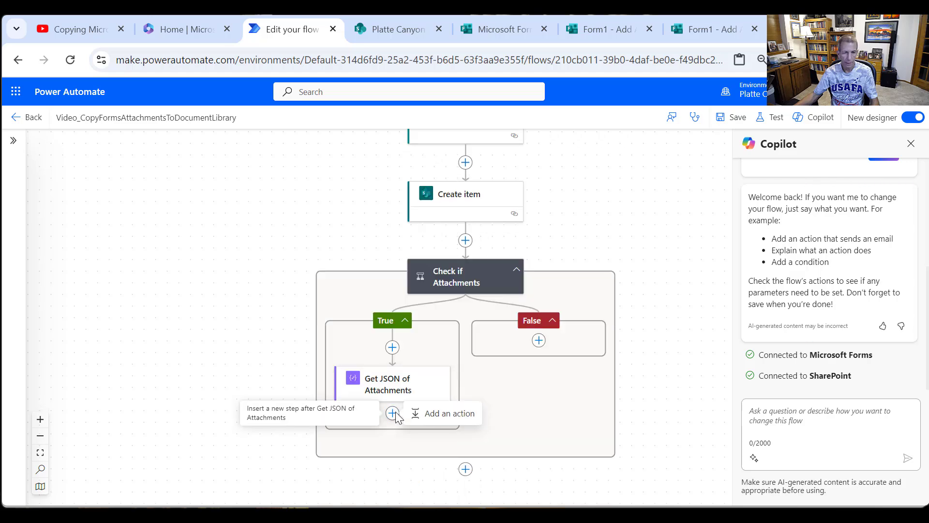
{"action": "left_click", "coordinate": [438, 413]}
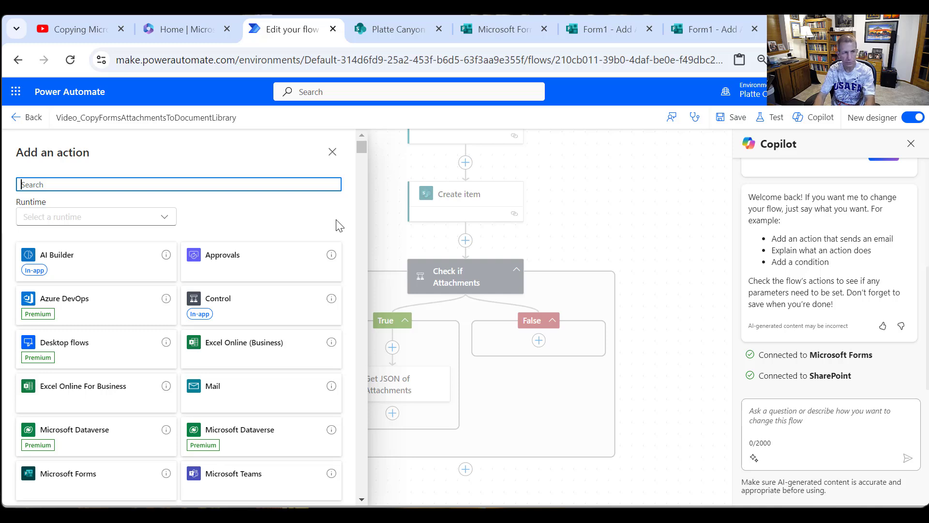
{"action": "type", "text": "Parse"}
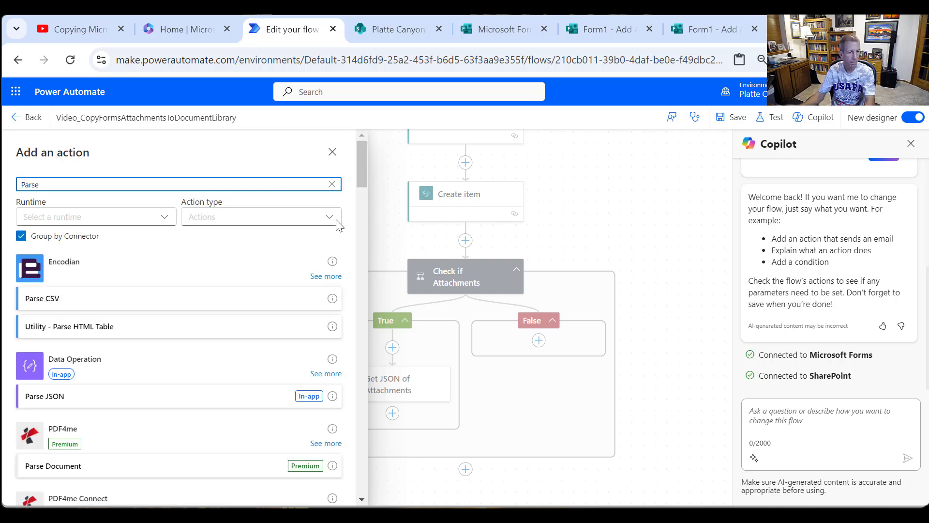
{"action": "left_click", "coordinate": [77, 400]}
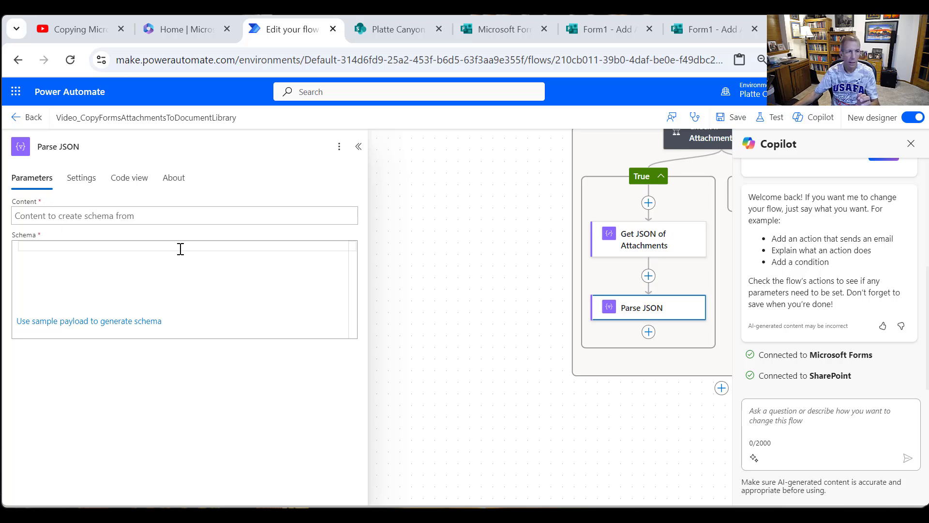
- Set the Content of Parse JSON to the Outputs of Get JSON of Attachments
{"action": "left_click", "coordinate": [89, 219]}
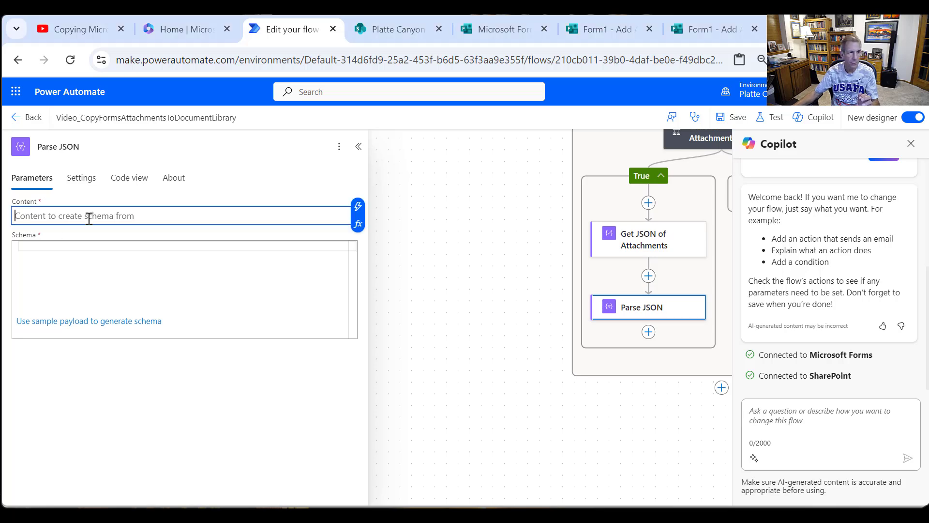
{"action": "left_click", "coordinate": [360, 209]}
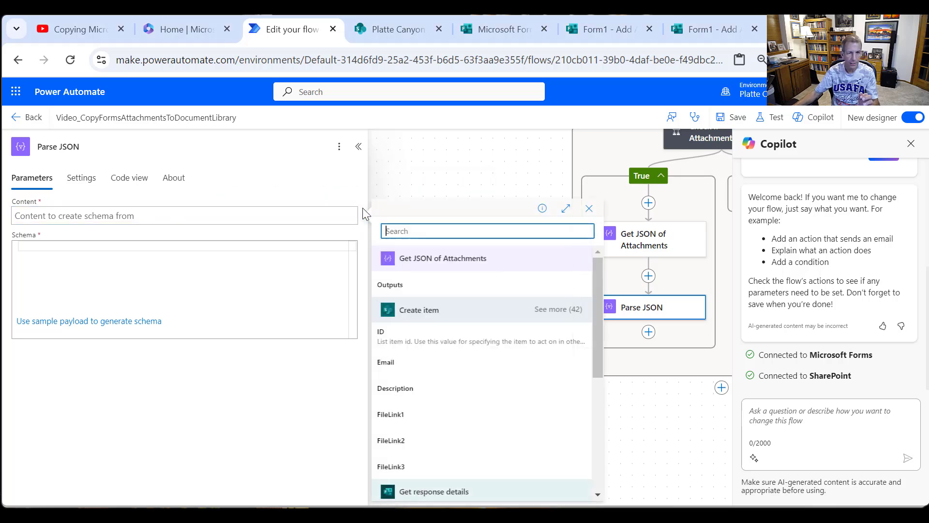
{"action": "left_click", "coordinate": [397, 291]}
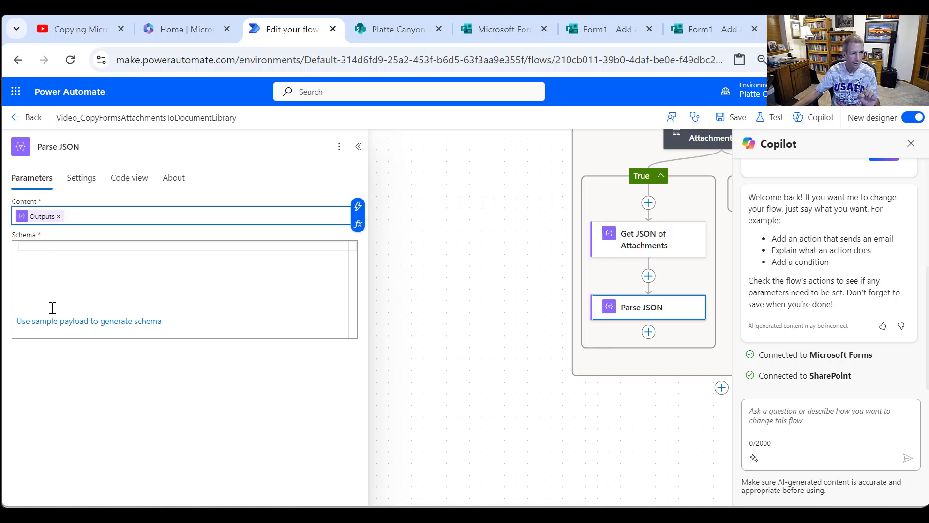
- Generate the Parse JSON schema using all of the JSON in Notepad as the sample payload, and review the schema's properties such as "name"
{"action": "left_click", "coordinate": [37, 322]}
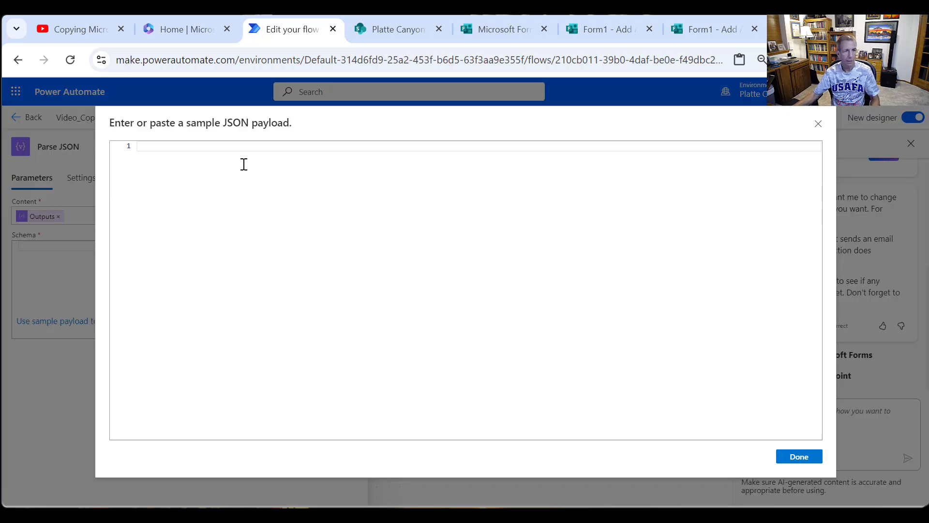
{"action": "right_click", "coordinate": [177, 142]}
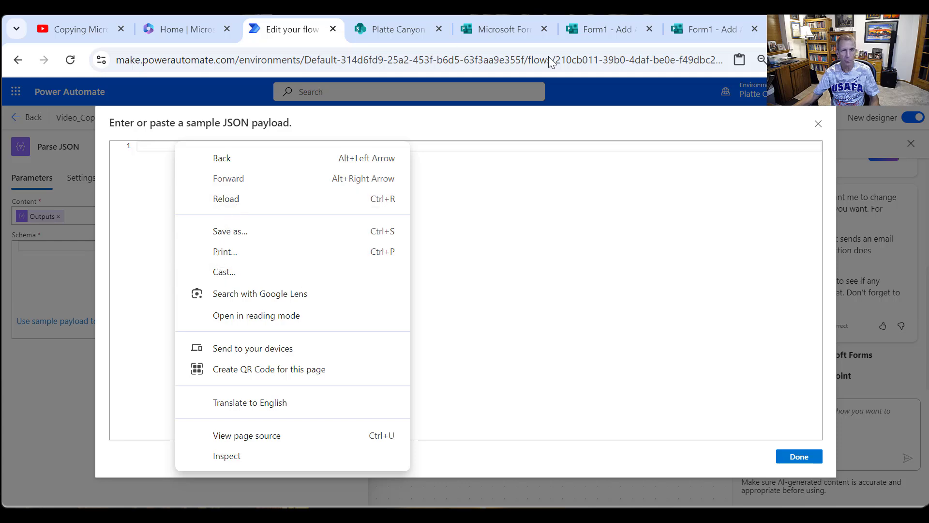
{"action": "left_click", "coordinate": [621, 407]}
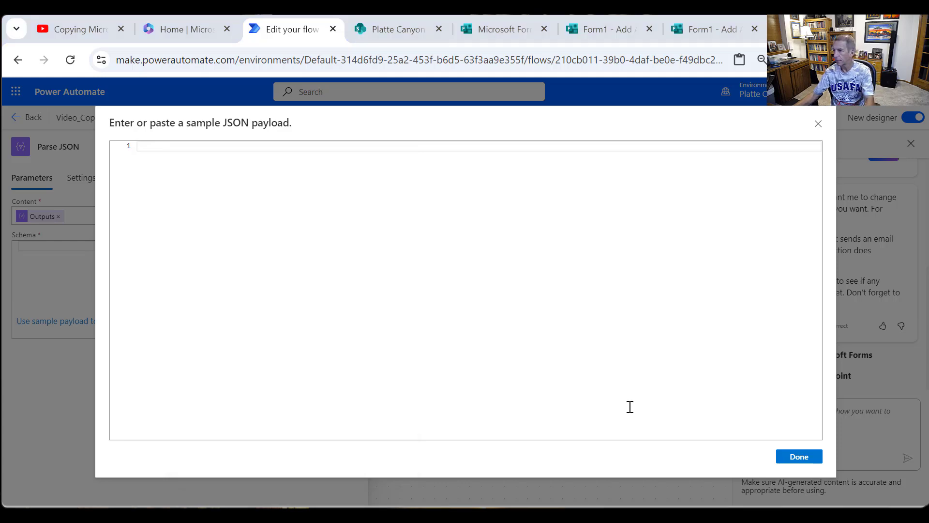
{"action": "key", "text": "alt+Tab"}
{"action": "key", "text": "ctrl+a"}
{"action": "key", "text": "ctrl+c"}
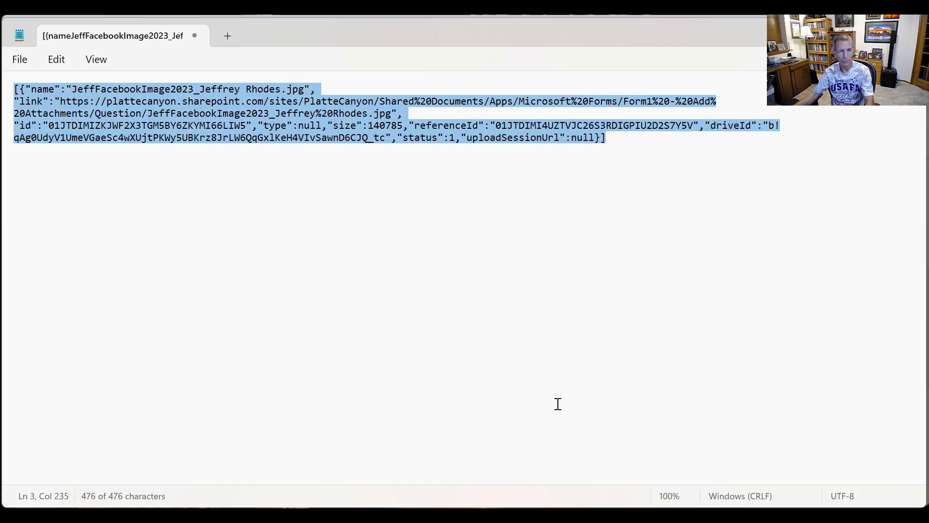
{"action": "key", "text": "alt+Tab"}
{"action": "key", "text": "ctrl+v"}
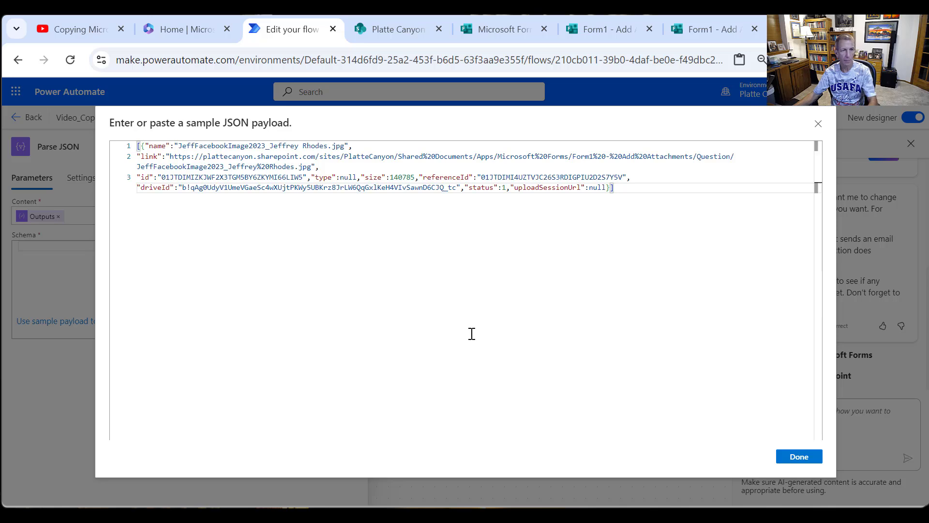
{"action": "left_click", "coordinate": [799, 456]}
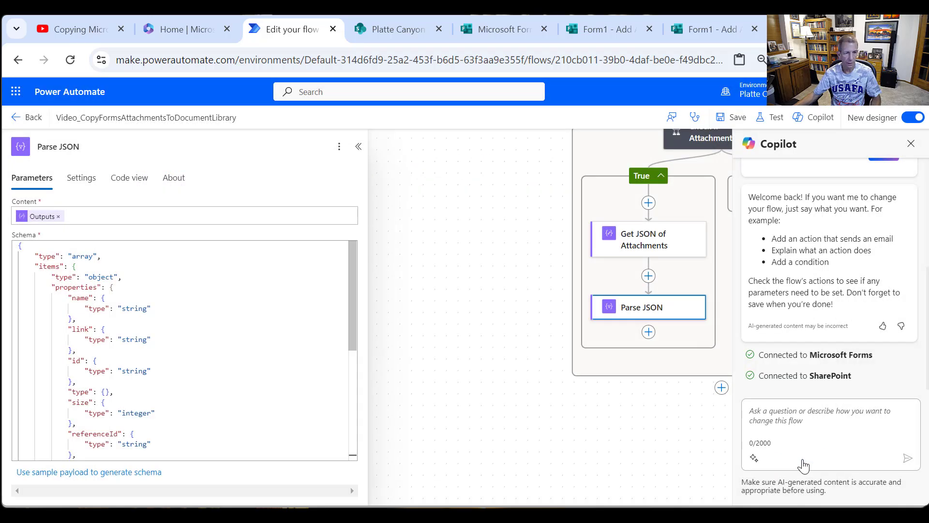
{"action": "left_click_drag", "start_coordinate": [351, 269], "coordinate": [405, 255]}
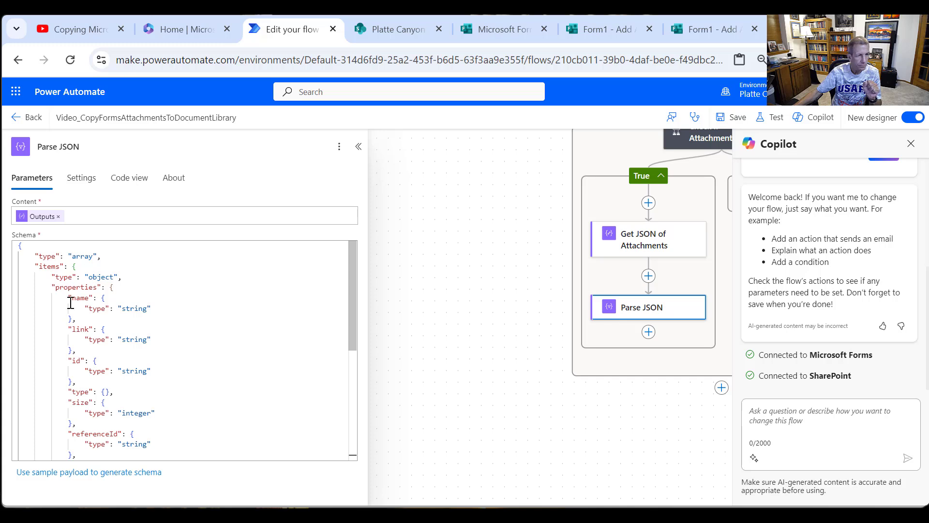
{"action": "scroll", "coordinate": [92, 322], "scroll_direction": "down", "scroll_amount": 1}
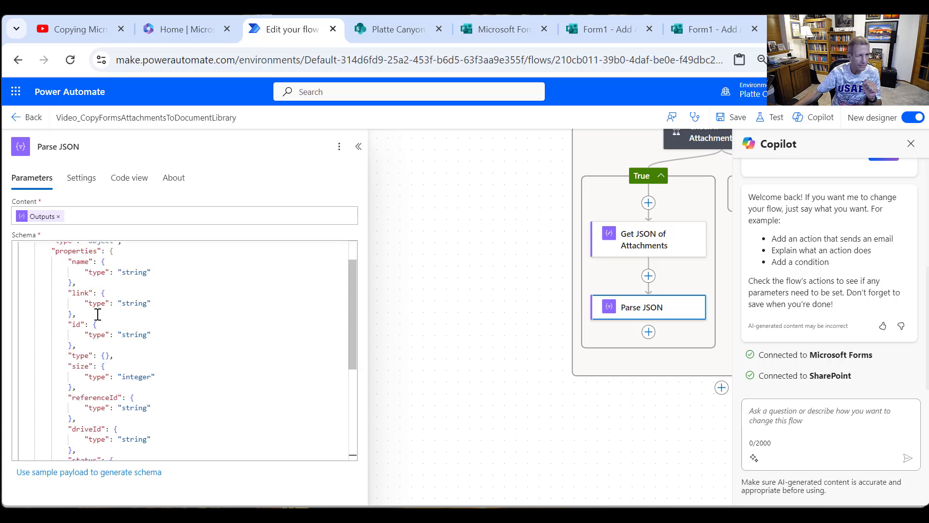
{"action": "double_click", "coordinate": [80, 263]}
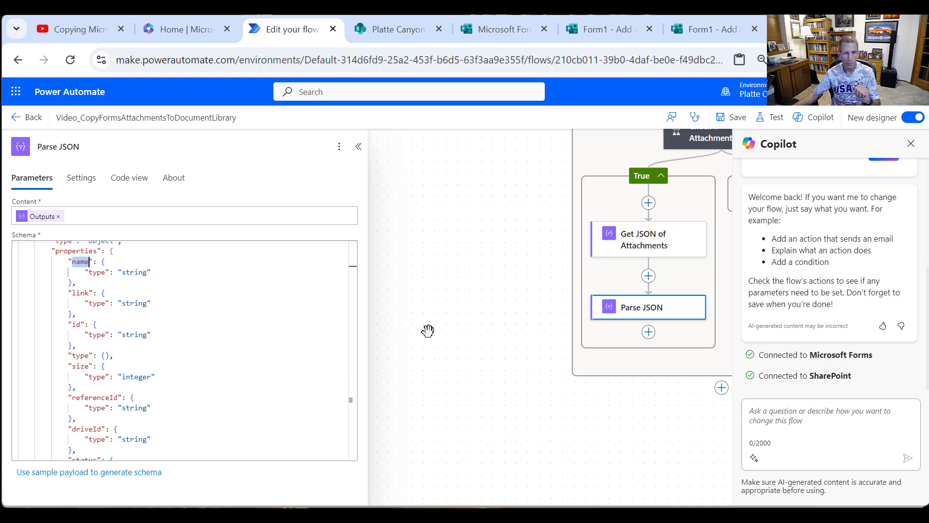
- Add an Apply to each control after Parse JSON in the True branch
{"action": "scroll", "coordinate": [416, 300], "scroll_direction": "up", "scroll_amount": 2}
{"action": "left_click", "coordinate": [359, 146]}
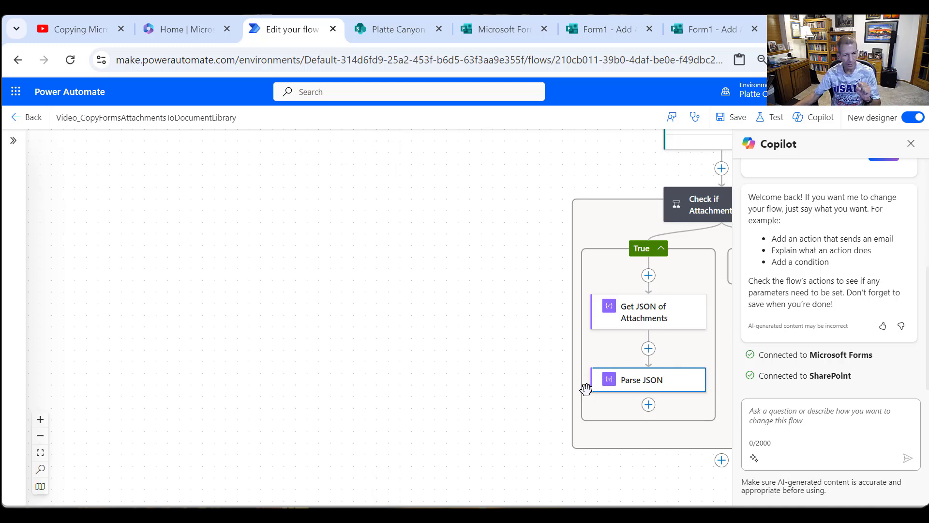
{"action": "left_click", "coordinate": [649, 404]}
{"action": "left_click", "coordinate": [678, 402]}
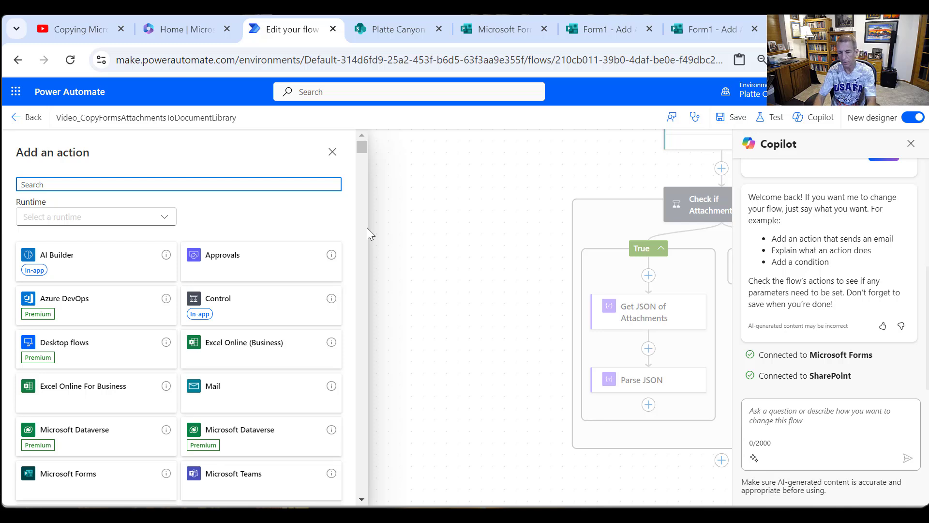
{"action": "left_click", "coordinate": [280, 296]}
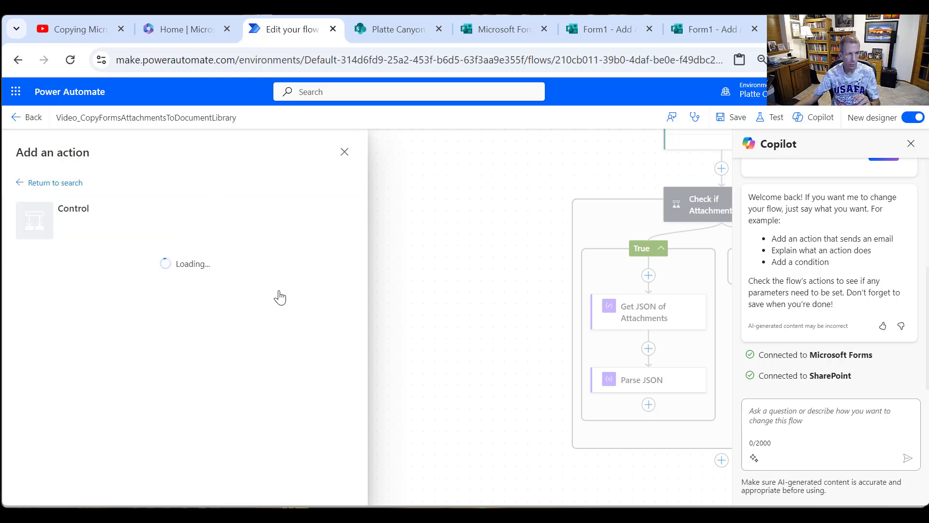
{"action": "left_click", "coordinate": [85, 292]}
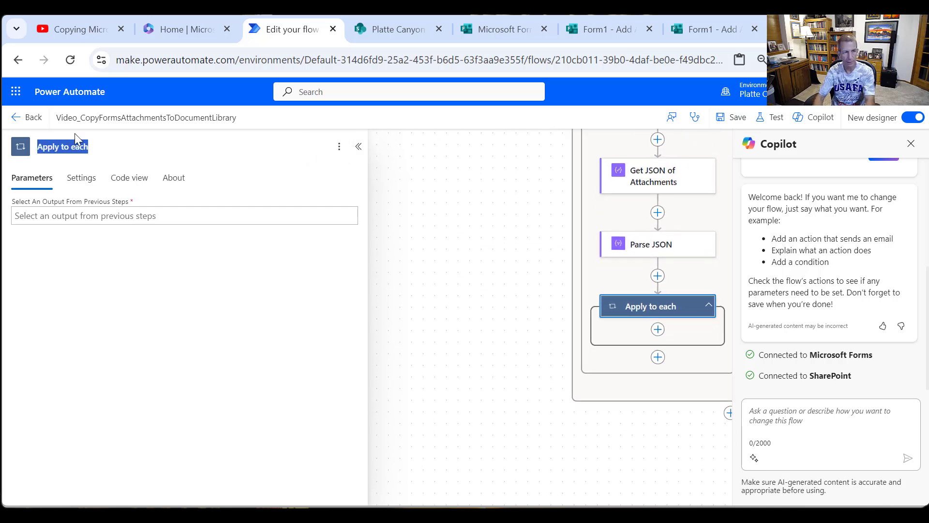
- Rename the Apply to each control as "Loop through attachments"
{"action": "type", "text": "Loop throu"}
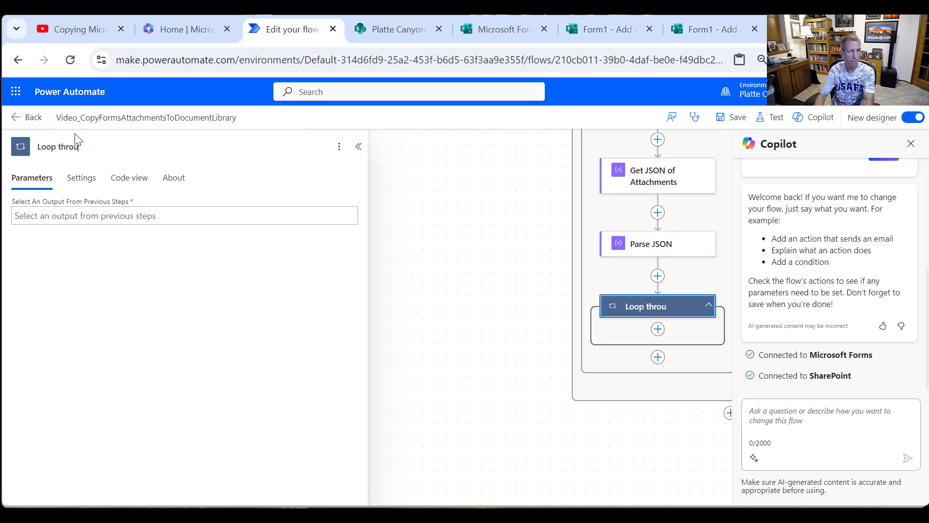
{"action": "type", "text": "gh attac"}
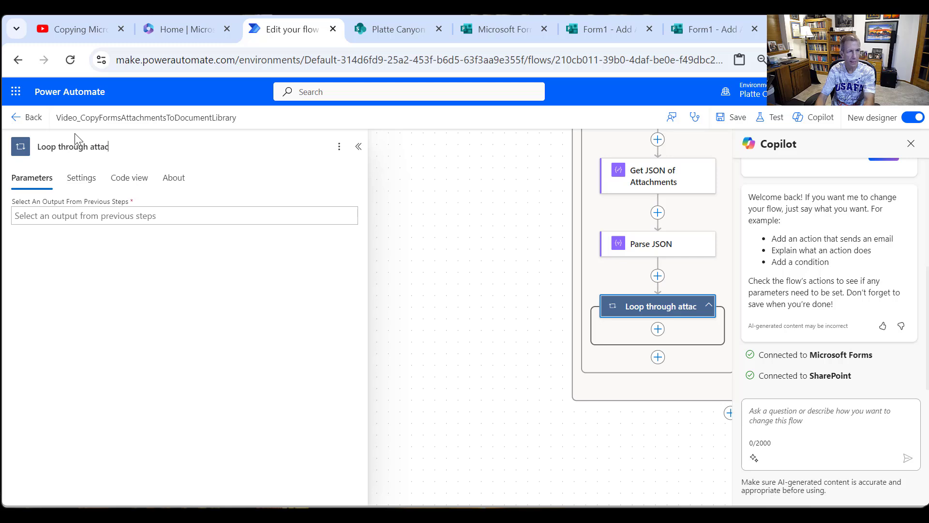
{"action": "type", "text": "hments"}
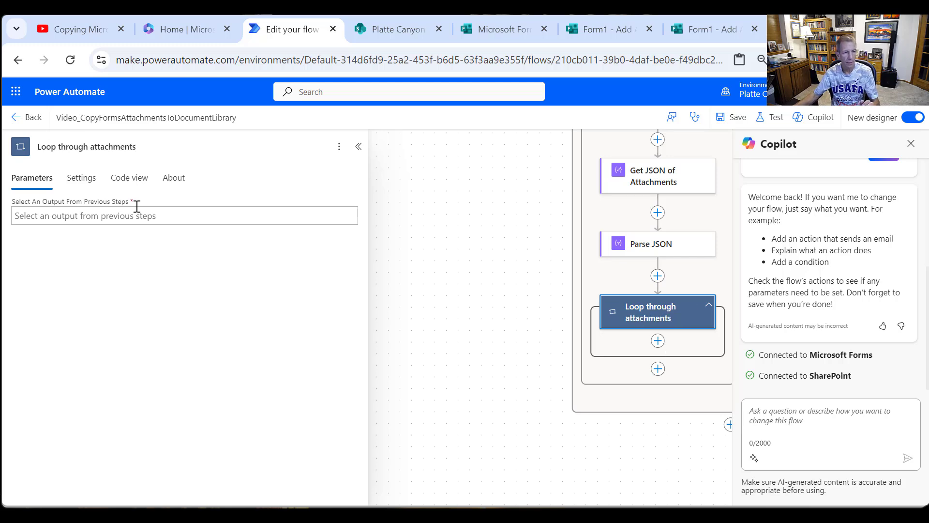
- Set the output that Loop through attachments iterates over to the Body of Parse JSON
{"action": "left_click", "coordinate": [133, 214]}
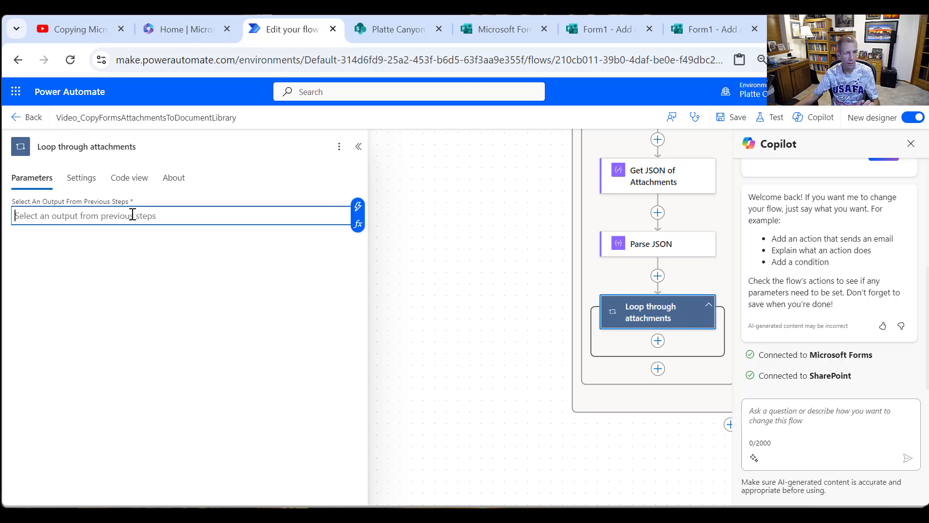
{"action": "left_click", "coordinate": [358, 206]}
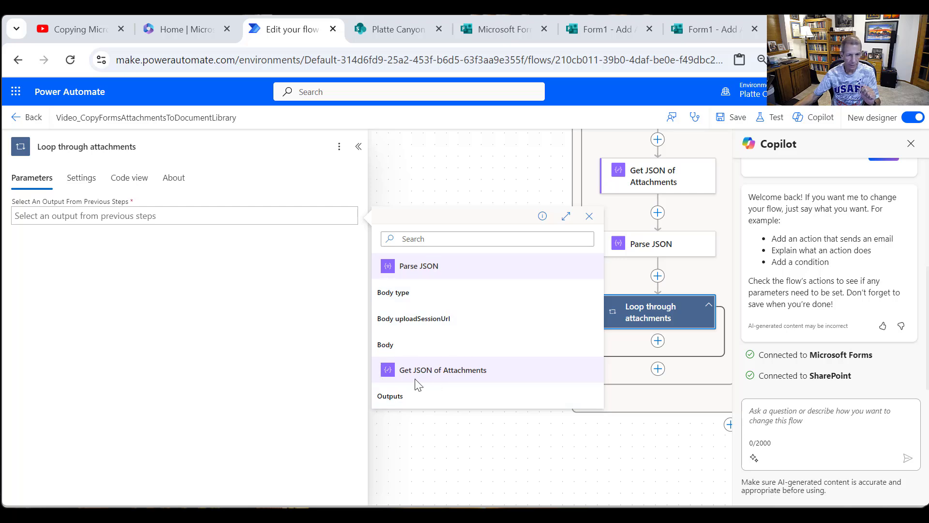
{"action": "left_click", "coordinate": [386, 344]}
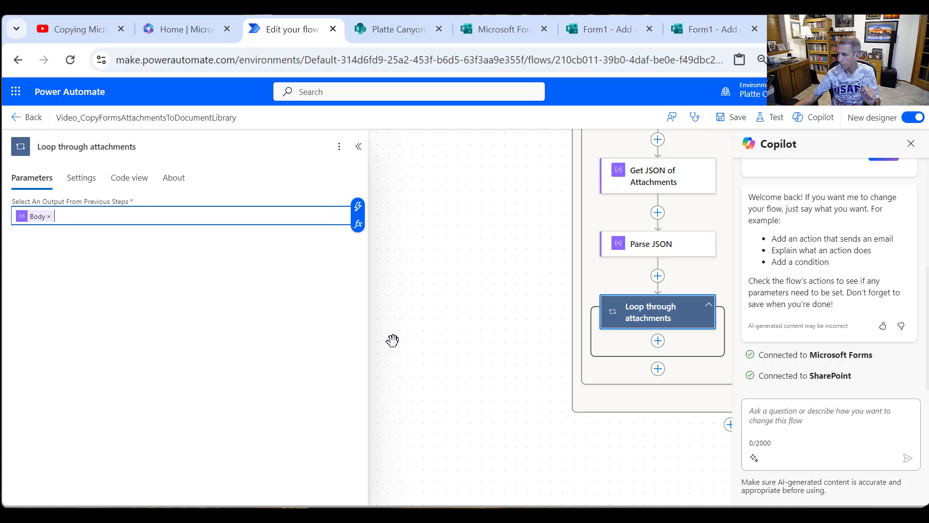
{"action": "left_click", "coordinate": [360, 148]}
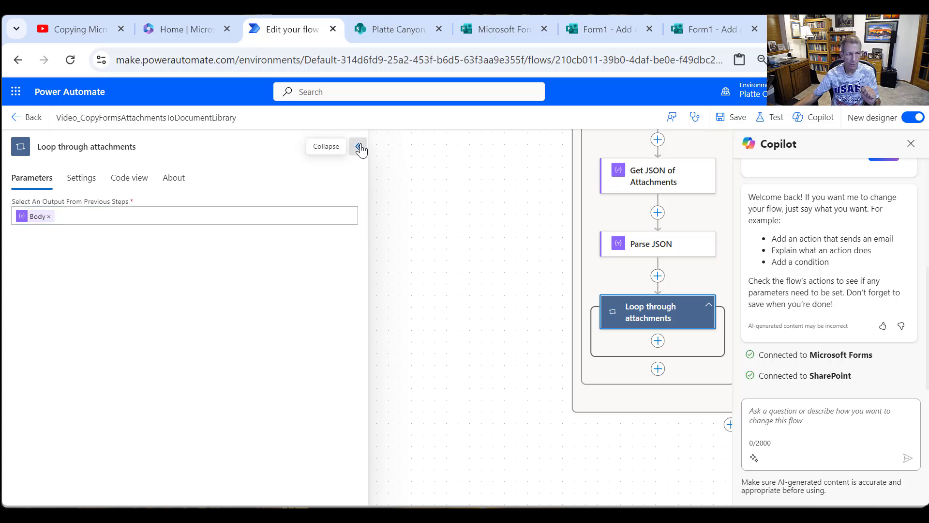
{"action": "left_click", "coordinate": [360, 147]}
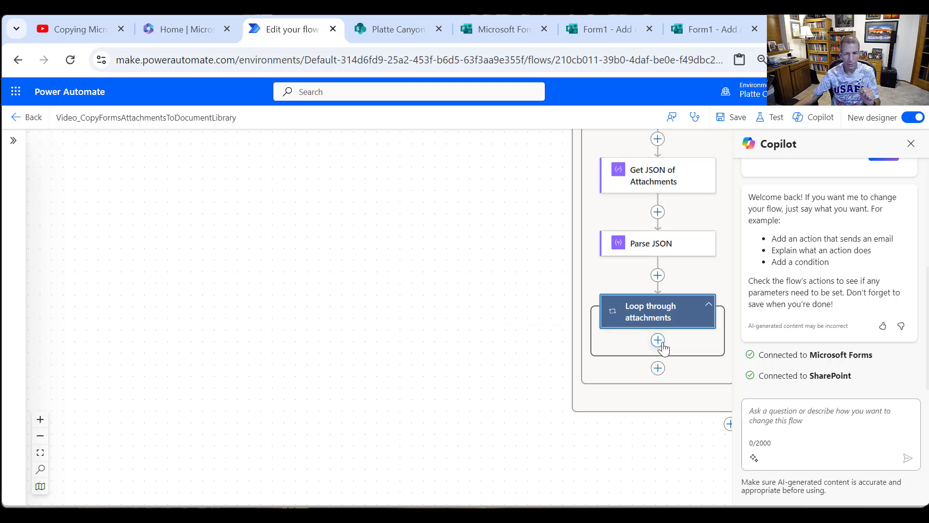
- Add the SharePoint action Get file content using path inside Loop through attachments
{"action": "left_click", "coordinate": [659, 341]}
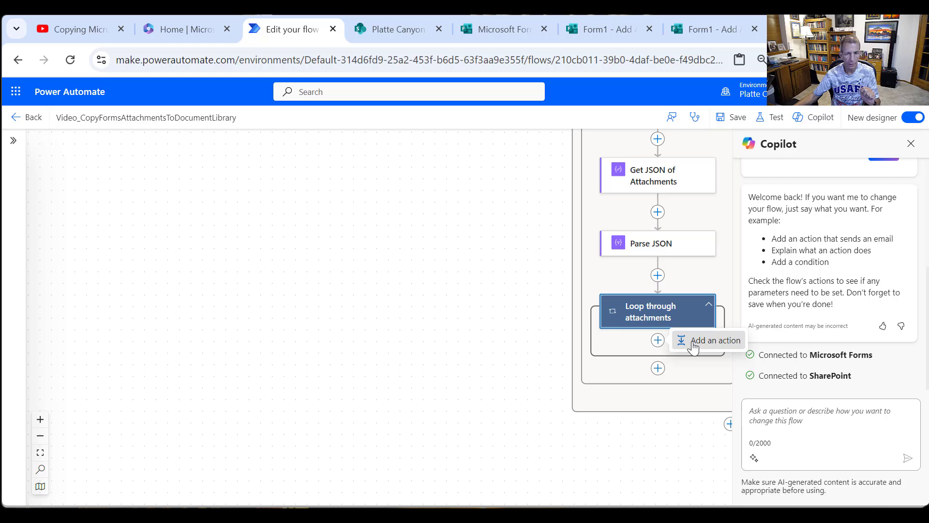
{"action": "left_click", "coordinate": [711, 340]}
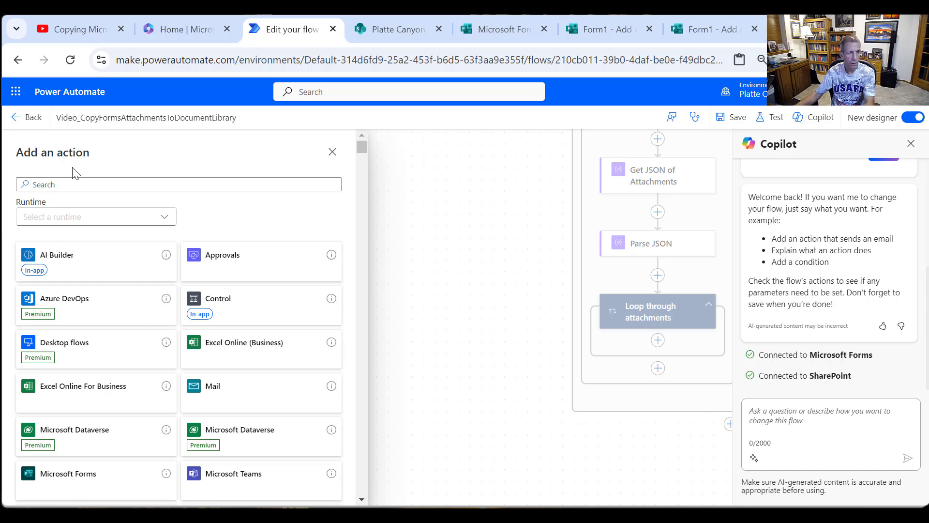
{"action": "left_click", "coordinate": [86, 180]}
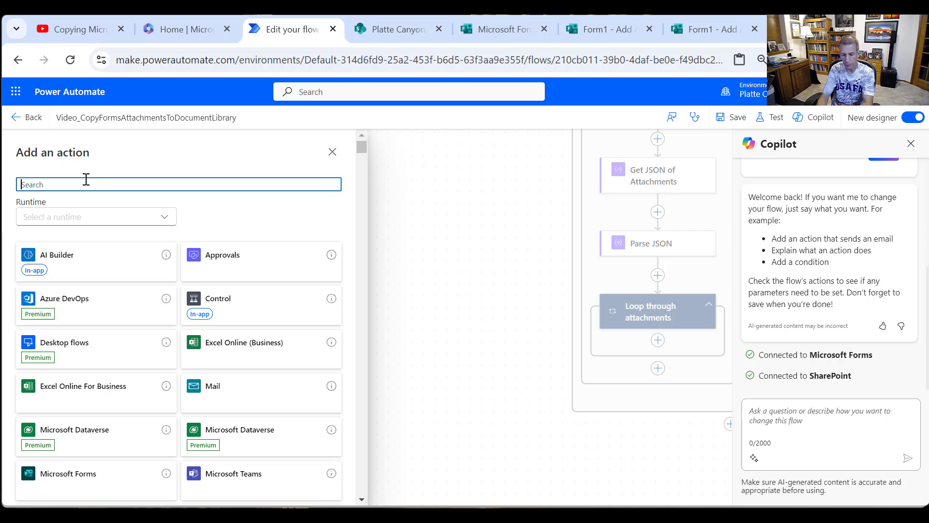
{"action": "type", "text": "s"}
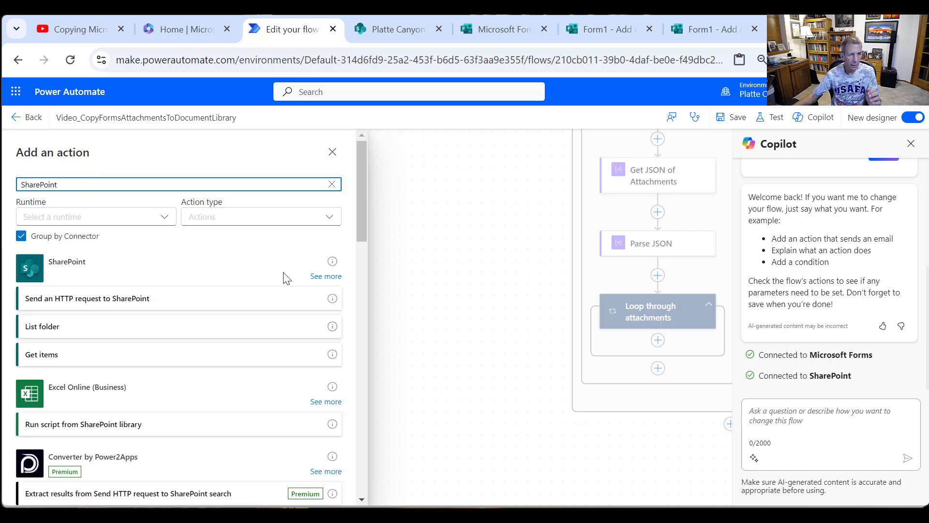
{"action": "left_click", "coordinate": [327, 277]}
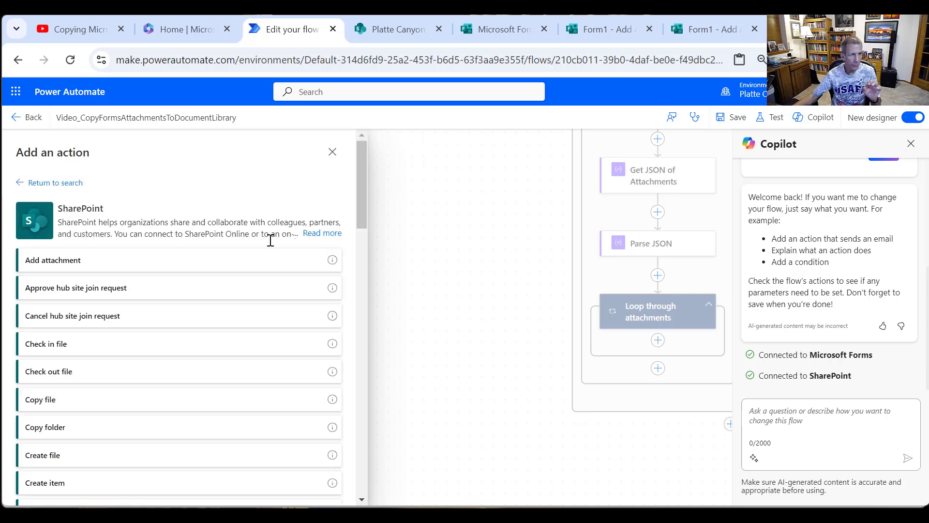
{"action": "scroll", "coordinate": [249, 260], "scroll_direction": "down", "scroll_amount": 3}
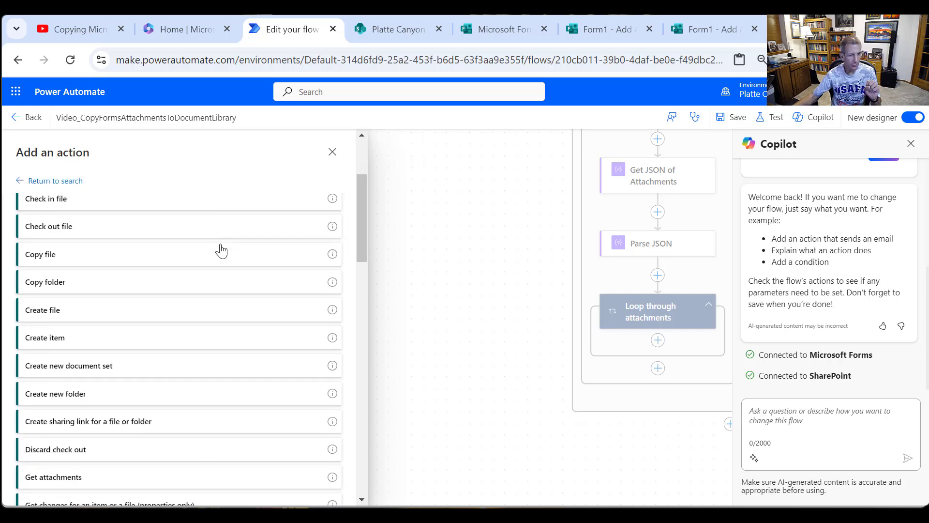
{"action": "scroll", "coordinate": [227, 259], "scroll_direction": "up", "scroll_amount": 3}
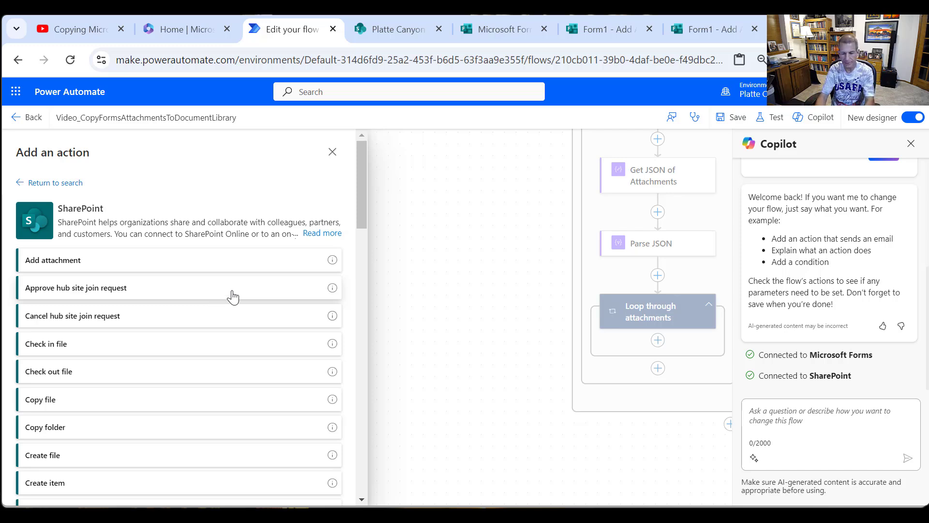
{"action": "key", "text": "ctrl+f"}
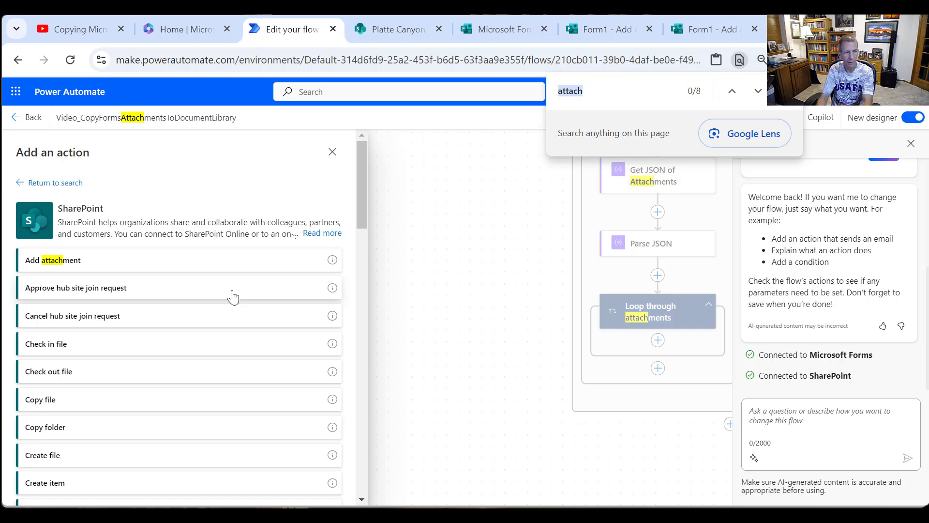
{"action": "type", "text": "file cont"}
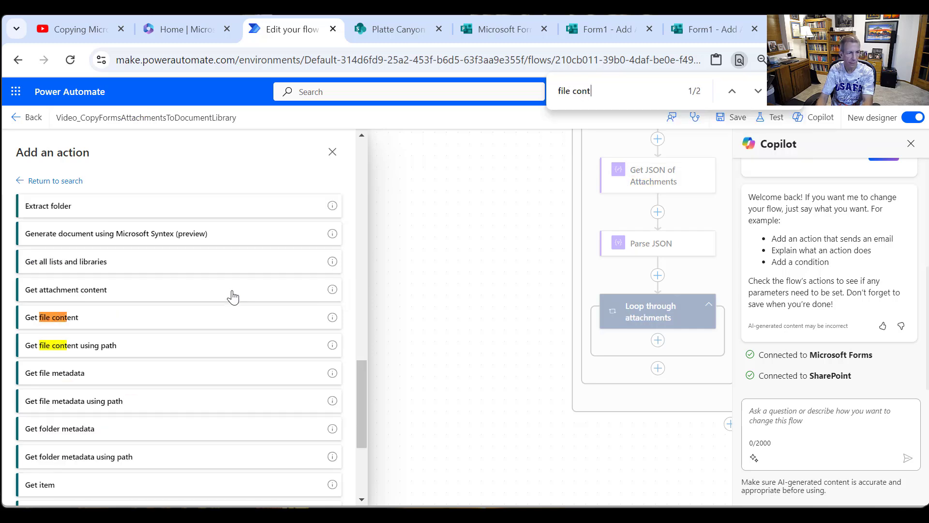
{"action": "left_click", "coordinate": [81, 343]}
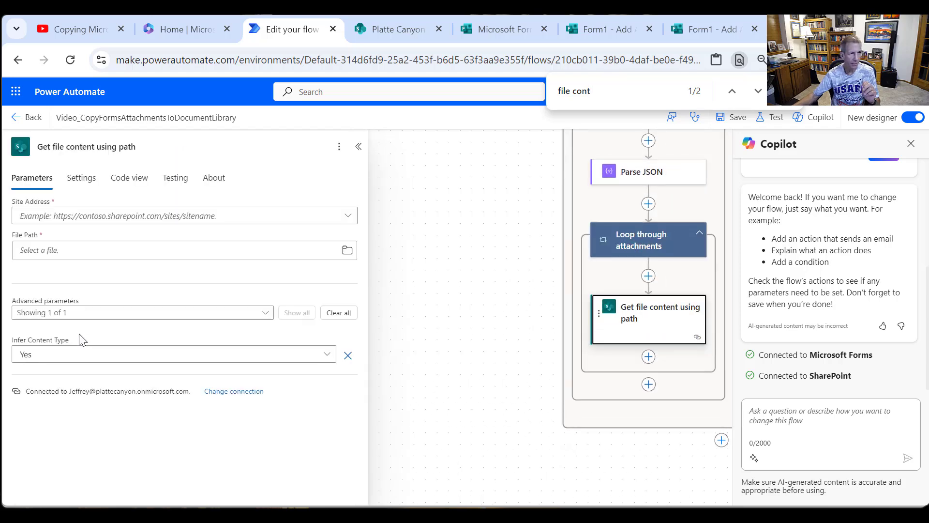
- Set the site to Platte Canyon (sites/PlatteCanyon) and the file path to the JPG in /Shared Documents/Apps/Microsoft Forms/Form1 - Add Attachments/Question
{"action": "left_click", "coordinate": [348, 216]}
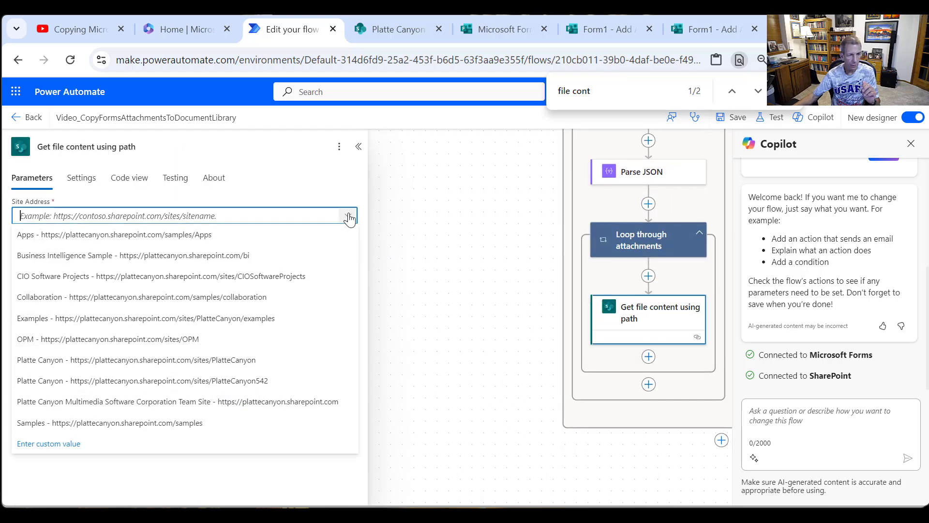
{"action": "left_click", "coordinate": [213, 361]}
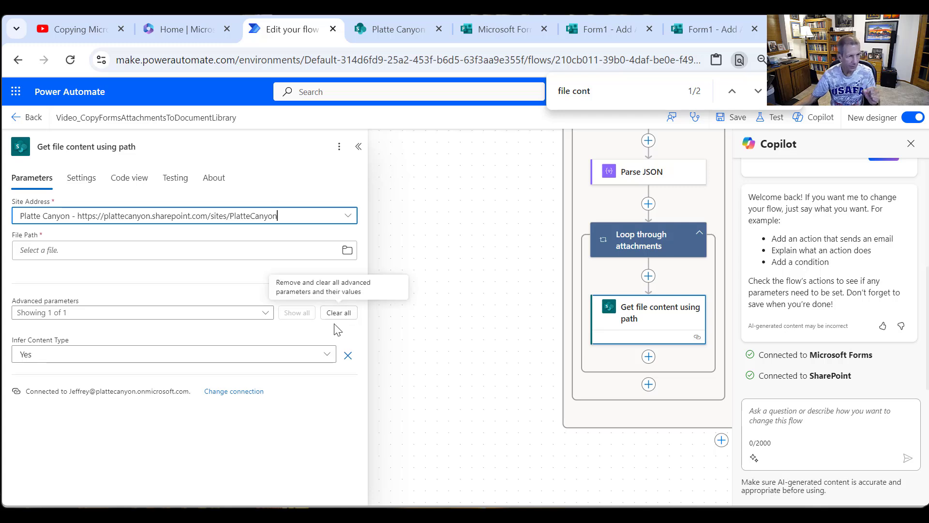
{"action": "left_click", "coordinate": [347, 249]}
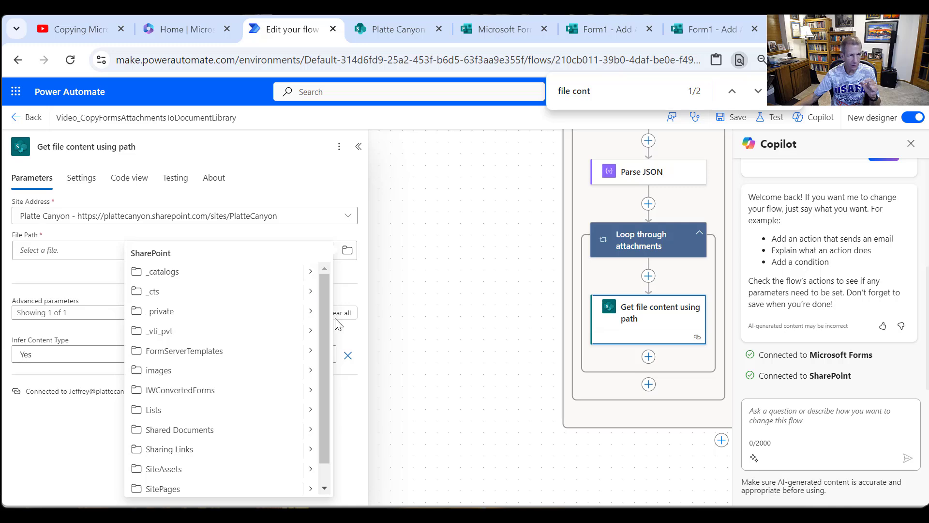
{"action": "left_click", "coordinate": [311, 431]}
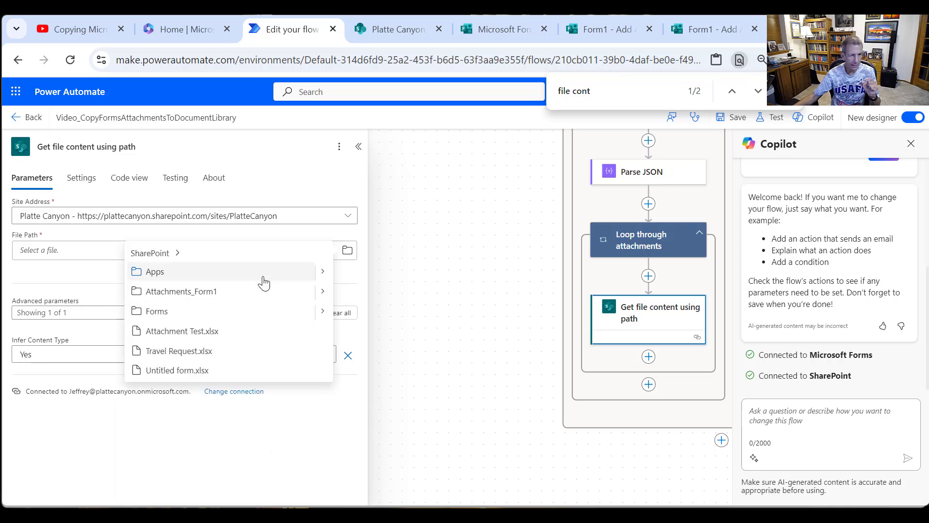
{"action": "left_click", "coordinate": [322, 274]}
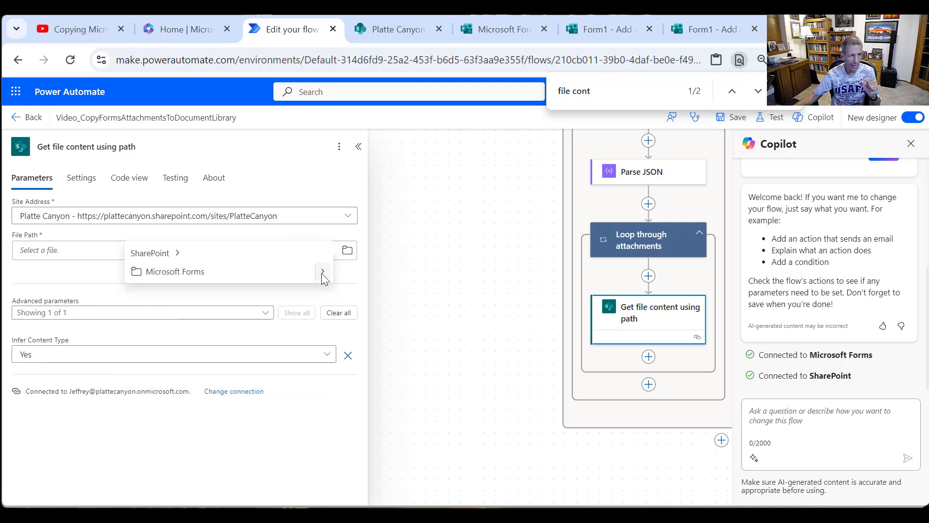
{"action": "left_click", "coordinate": [323, 272]}
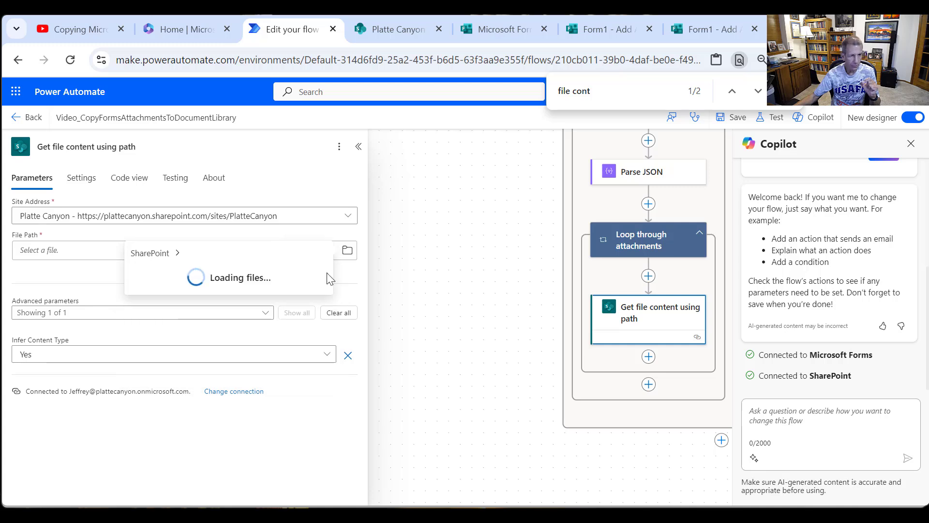
{"action": "left_click", "coordinate": [323, 273]}
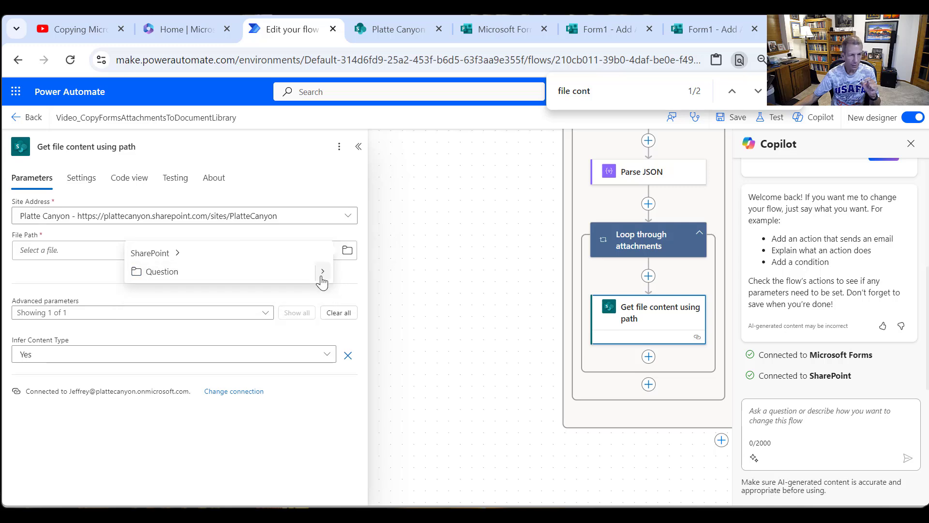
{"action": "left_click", "coordinate": [323, 274]}
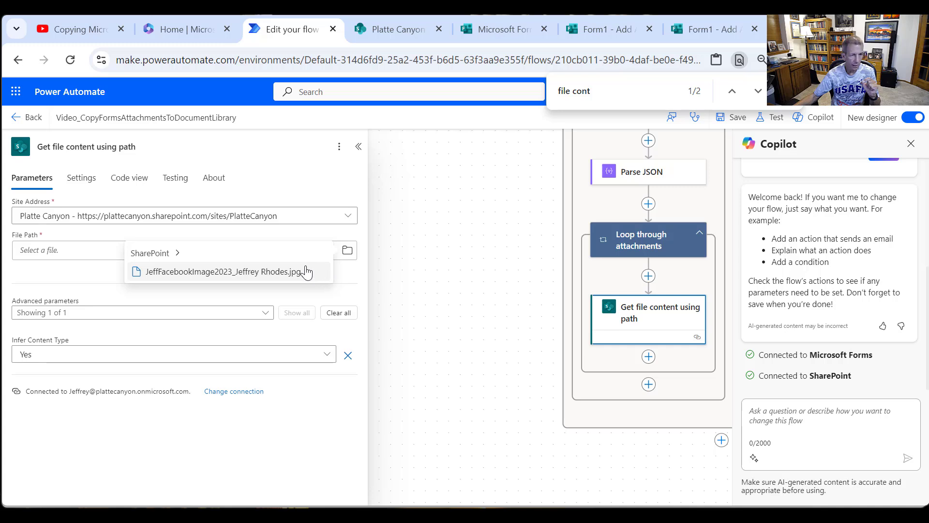
{"action": "left_click", "coordinate": [273, 275]}
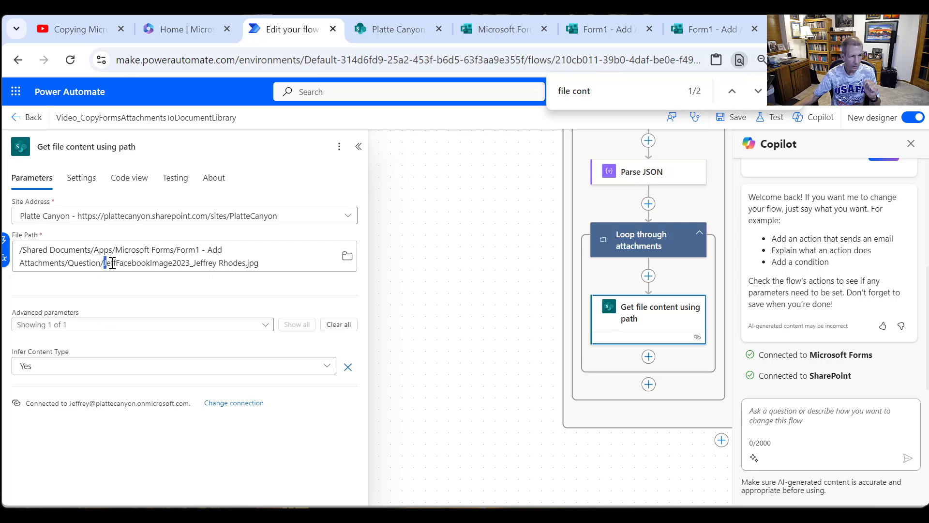
- Replace the JPG file name at the end of the File Path with the Body name value from Parse JSON
{"action": "left_click_drag", "start_coordinate": [105, 263], "coordinate": [261, 266]}
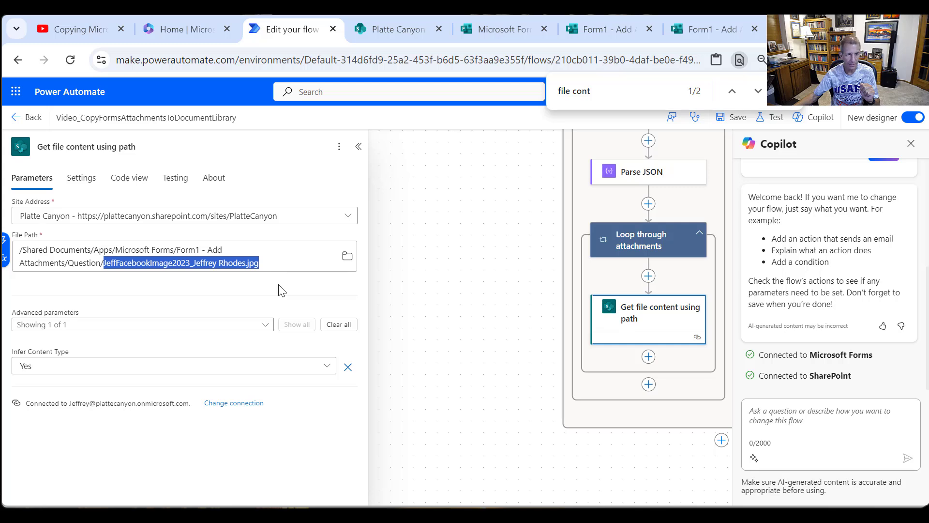
{"action": "left_click", "coordinate": [4, 246]}
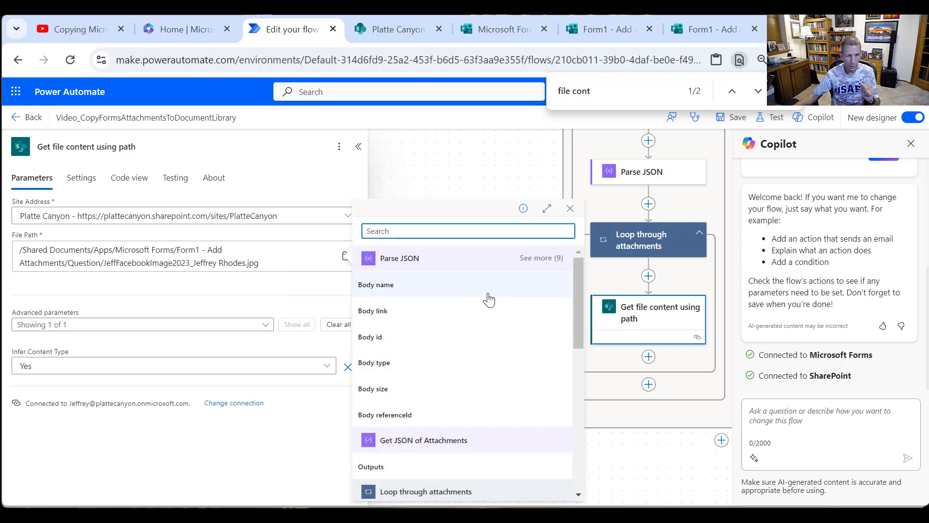
{"action": "scroll", "coordinate": [511, 386], "scroll_direction": "down", "scroll_amount": 1}
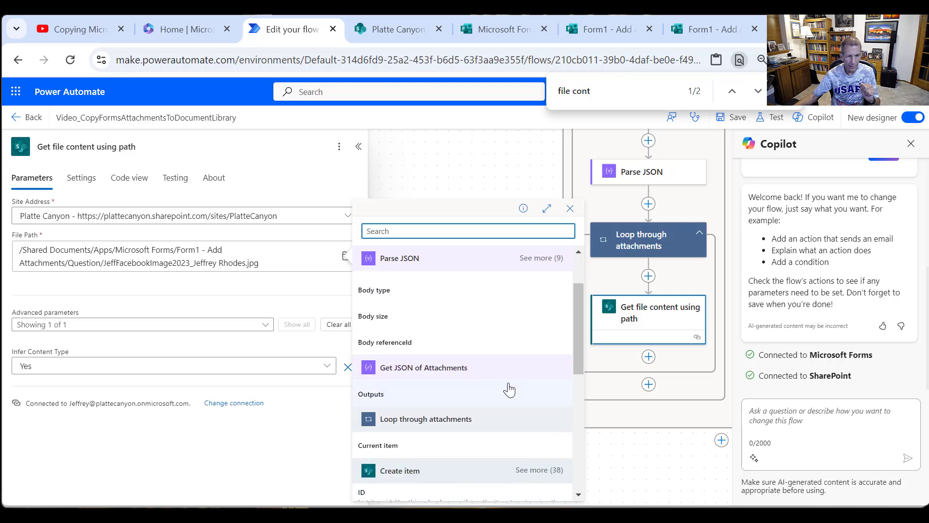
{"action": "scroll", "coordinate": [509, 389], "scroll_direction": "up", "scroll_amount": 1}
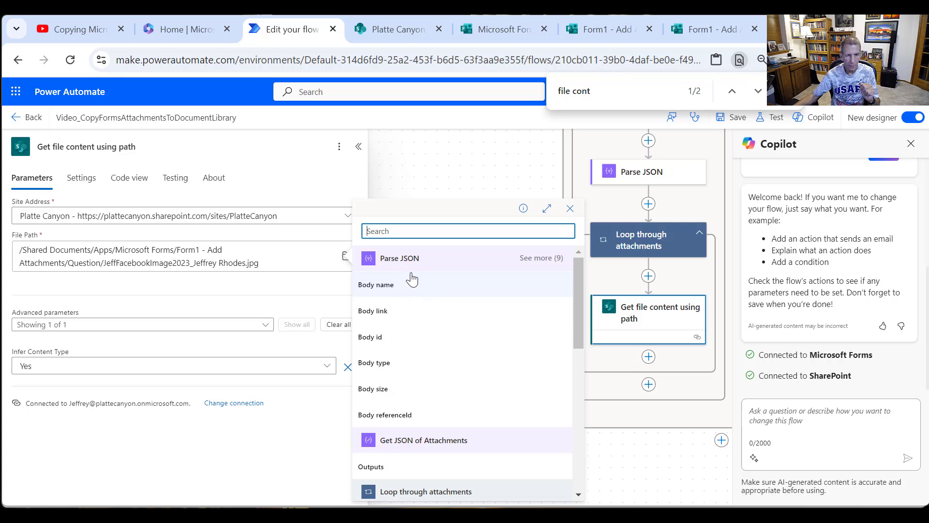
{"action": "left_click", "coordinate": [382, 290]}
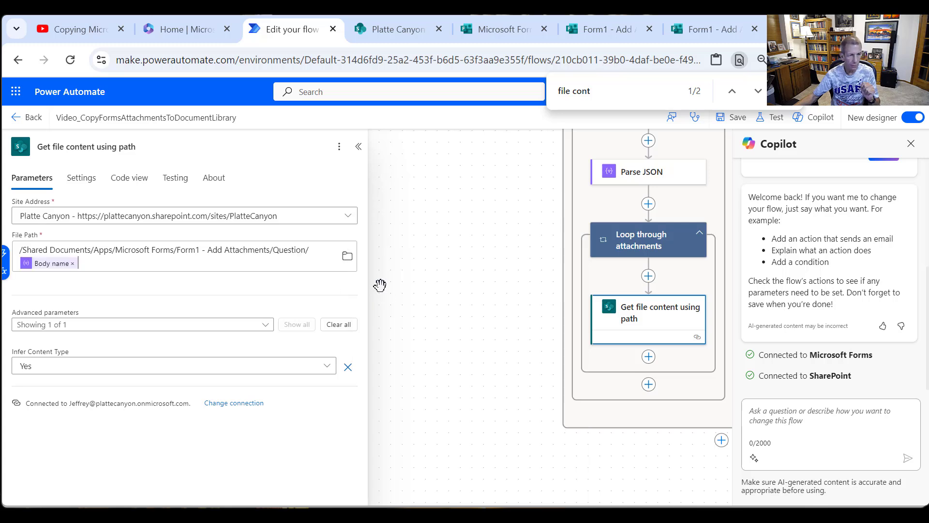
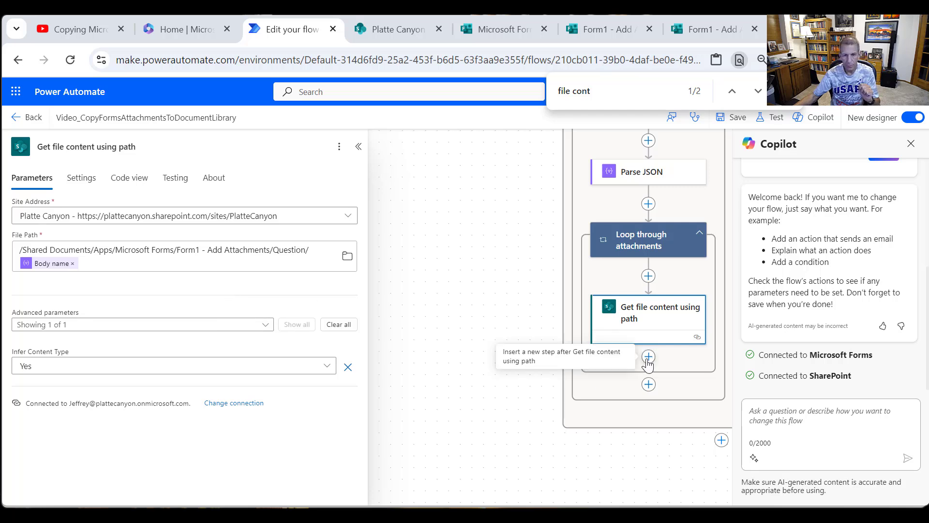
- Add the SharePoint action Create file after Get file content using path inside Loop through attachments
{"action": "left_click", "coordinate": [648, 360]}
{"action": "left_click", "coordinate": [669, 364]}
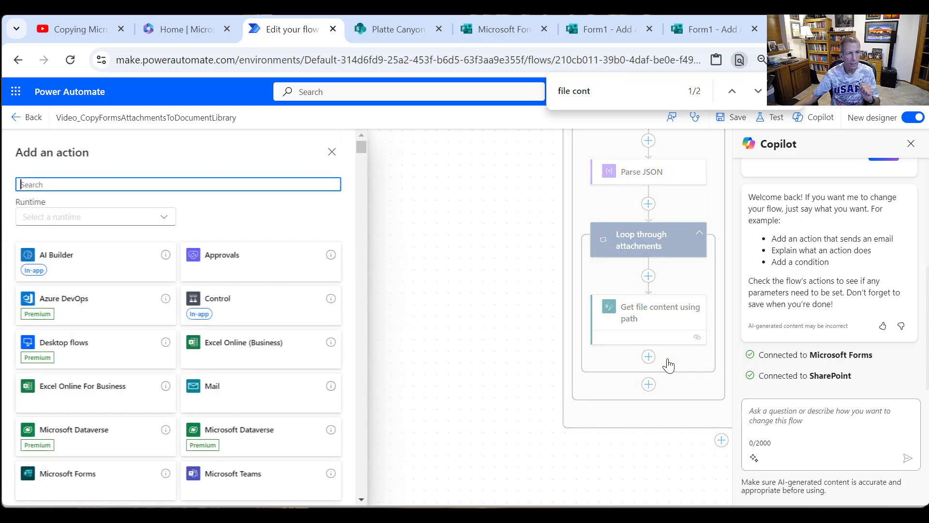
{"action": "type", "text": "SharePoint"}
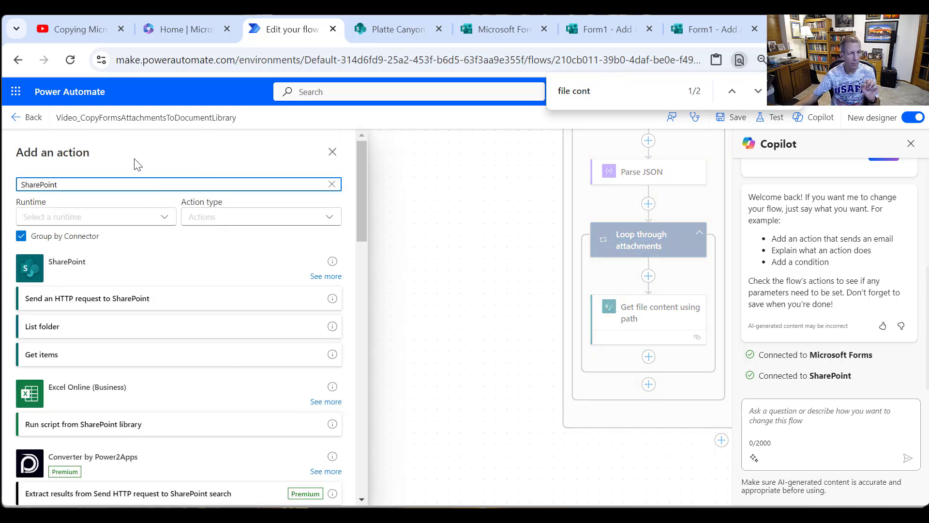
{"action": "left_click", "coordinate": [315, 278]}
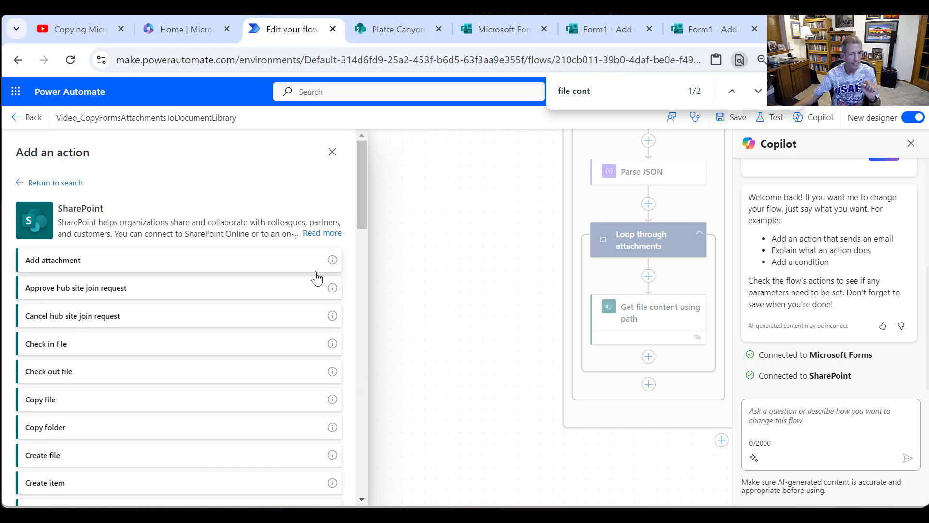
{"action": "scroll", "coordinate": [184, 359], "scroll_direction": "down", "scroll_amount": 3}
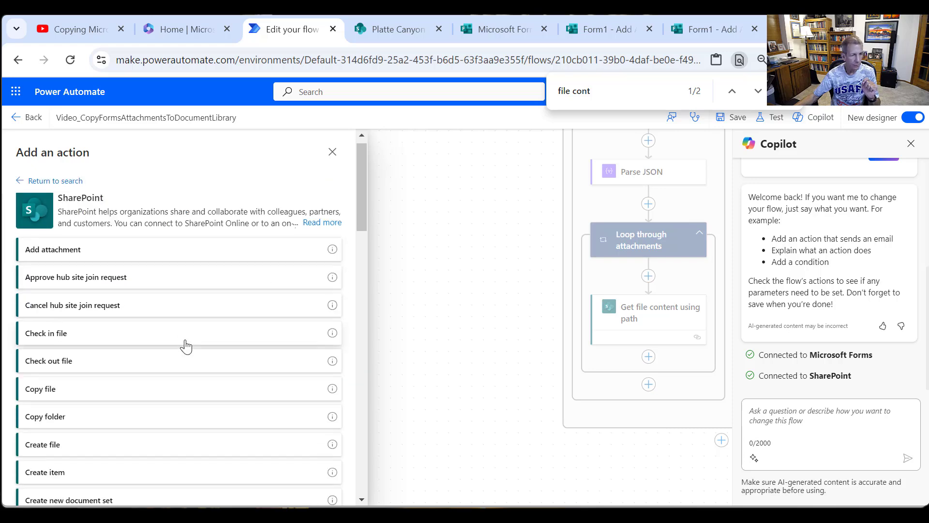
{"action": "left_click", "coordinate": [53, 385]}
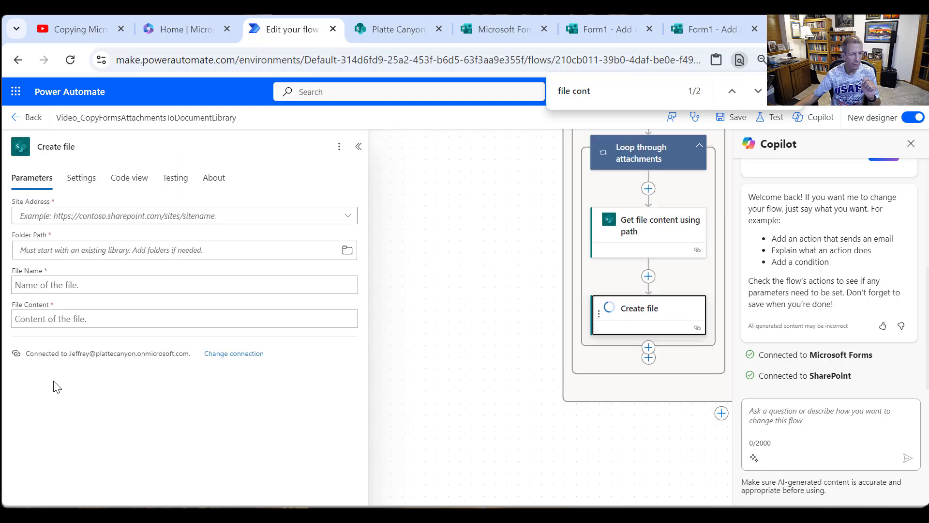
- Set the Create file action's site to Platte Canyon (sites/PlatteCanyon) and its folder path to /Shared Documents/Attachments_Form1
{"action": "left_click", "coordinate": [347, 215]}
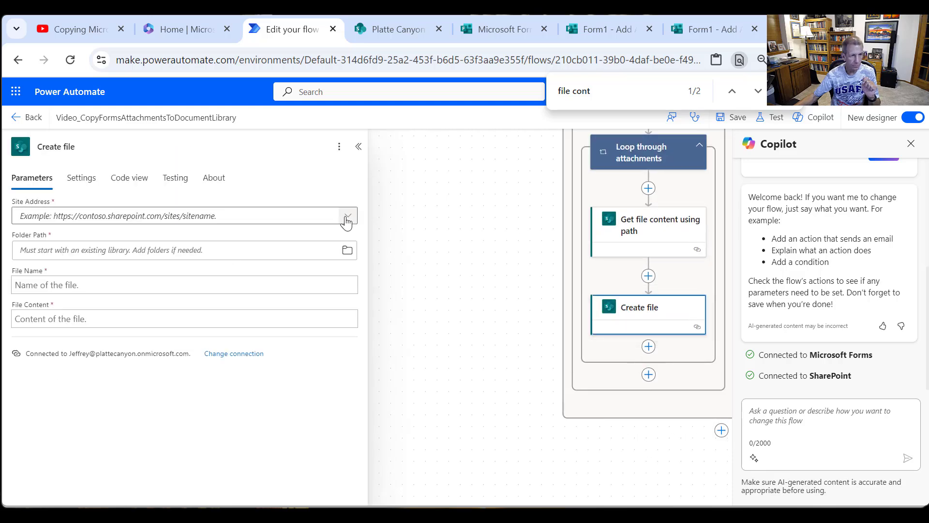
{"action": "left_click", "coordinate": [245, 360]}
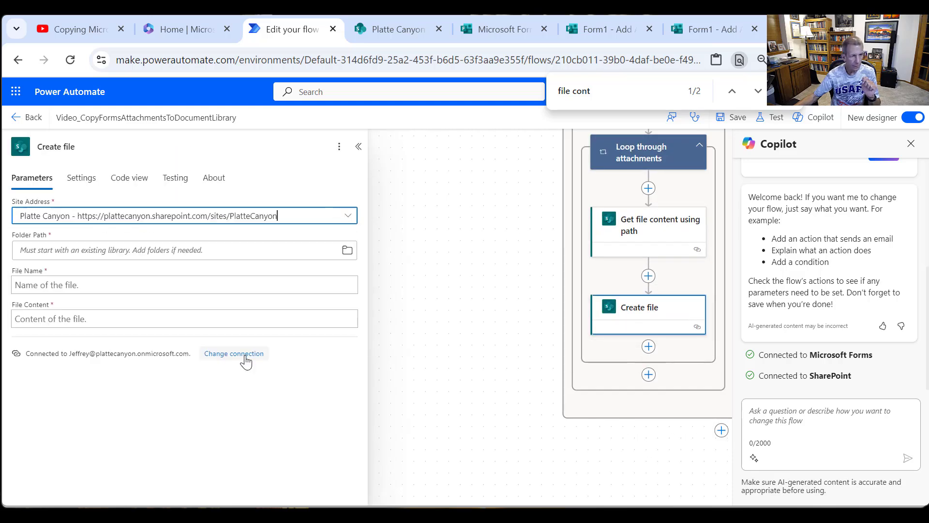
{"action": "left_click", "coordinate": [347, 251]}
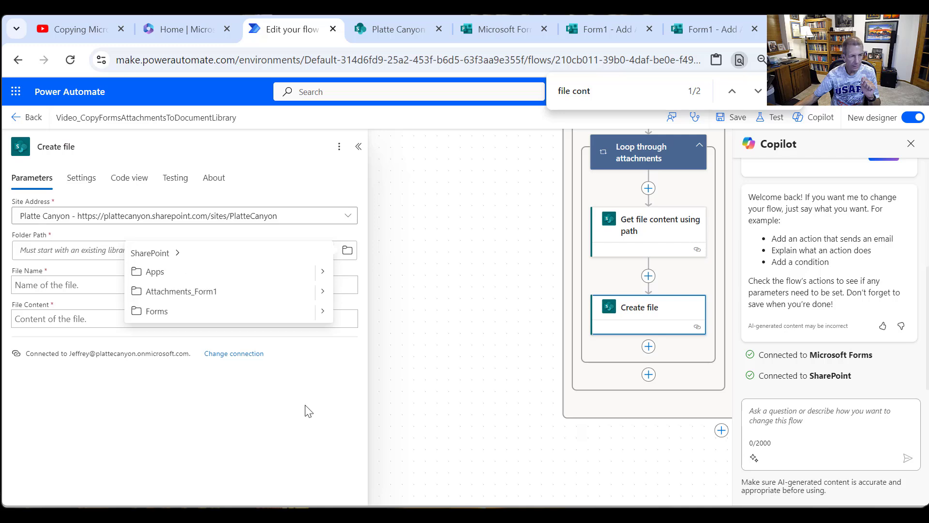
{"action": "left_click", "coordinate": [323, 291]}
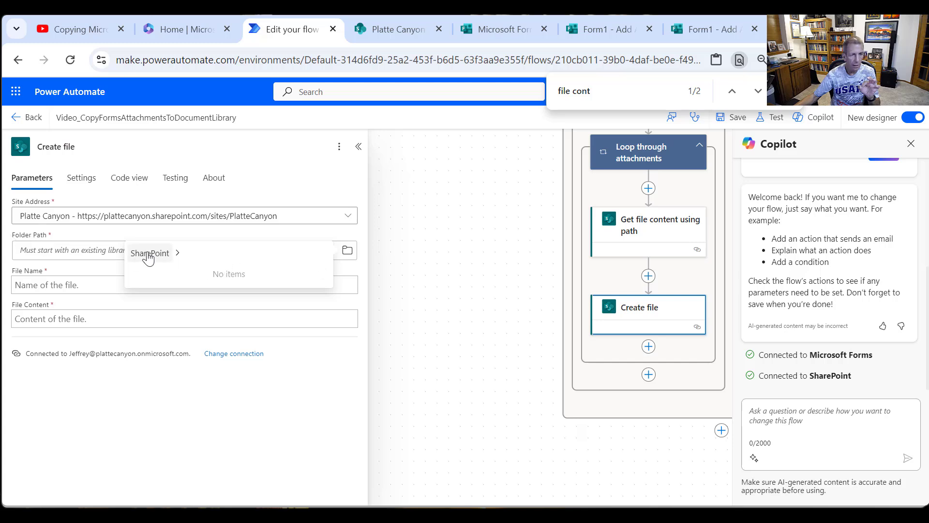
{"action": "left_click", "coordinate": [166, 258]}
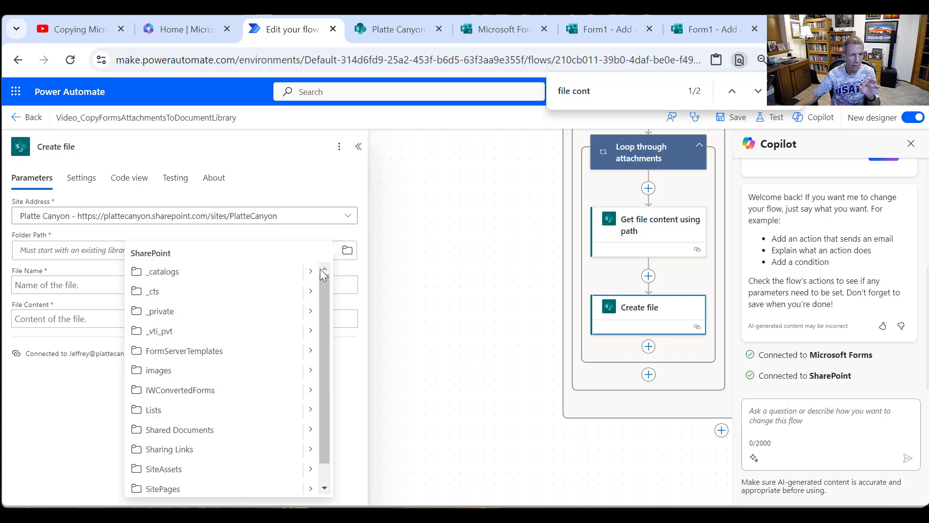
{"action": "left_click", "coordinate": [310, 430]}
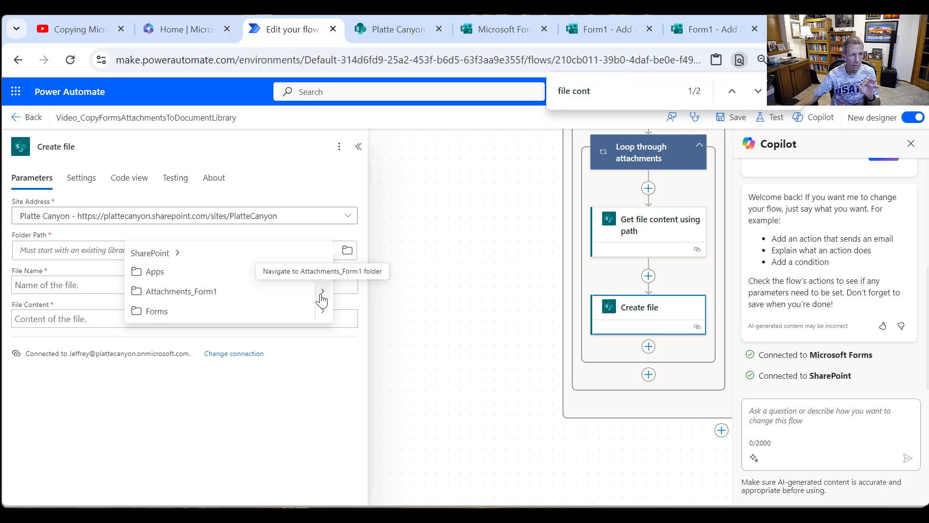
{"action": "left_click", "coordinate": [238, 297]}
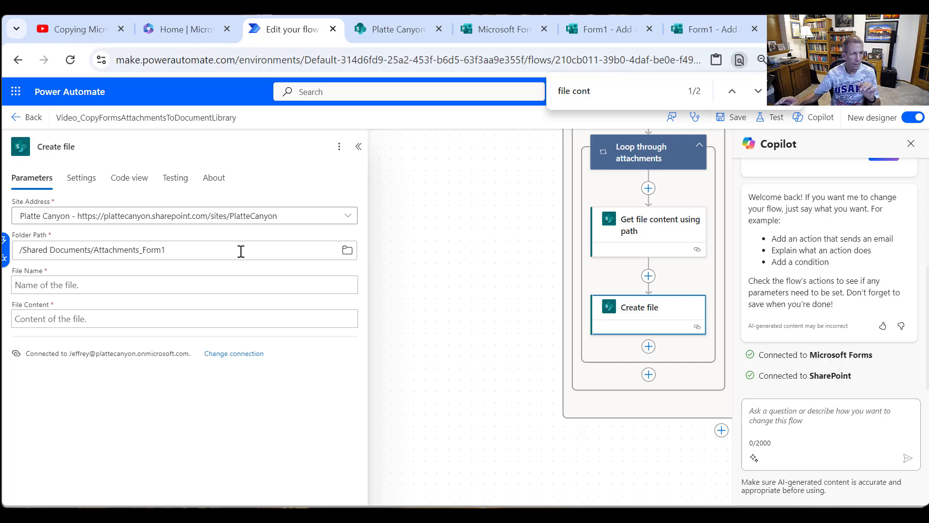
- Set the new file's name to Body name from Parse JSON and its content to File Content from Get file content using path
{"action": "left_click", "coordinate": [82, 285]}
{"action": "left_click", "coordinate": [360, 280]}
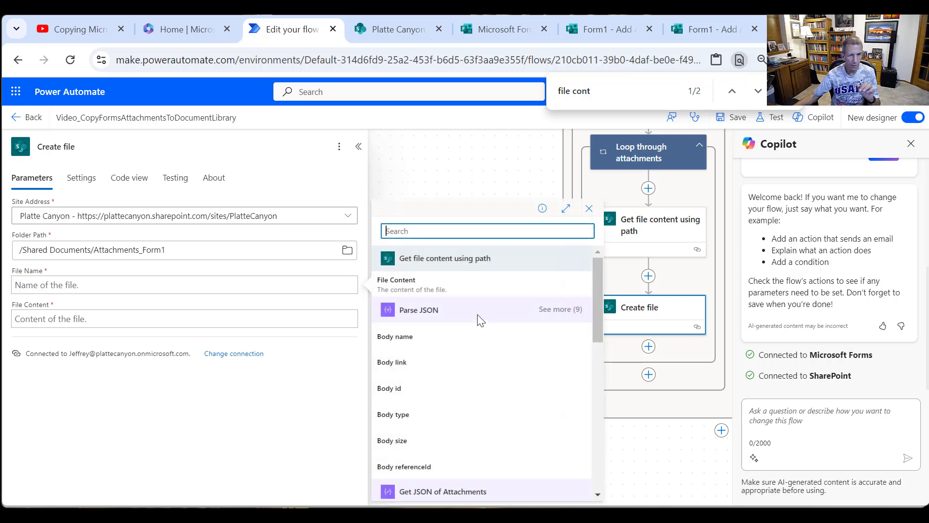
{"action": "left_click", "coordinate": [398, 337]}
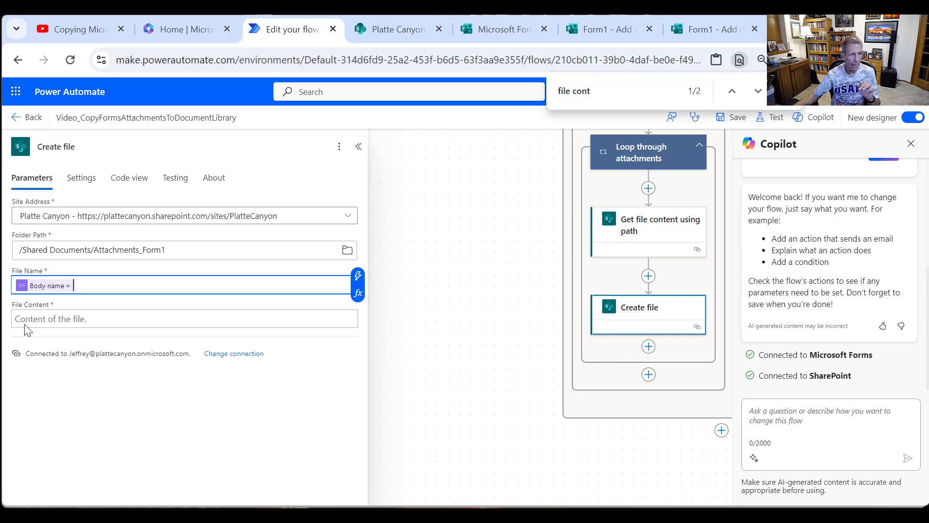
{"action": "left_click", "coordinate": [87, 317]}
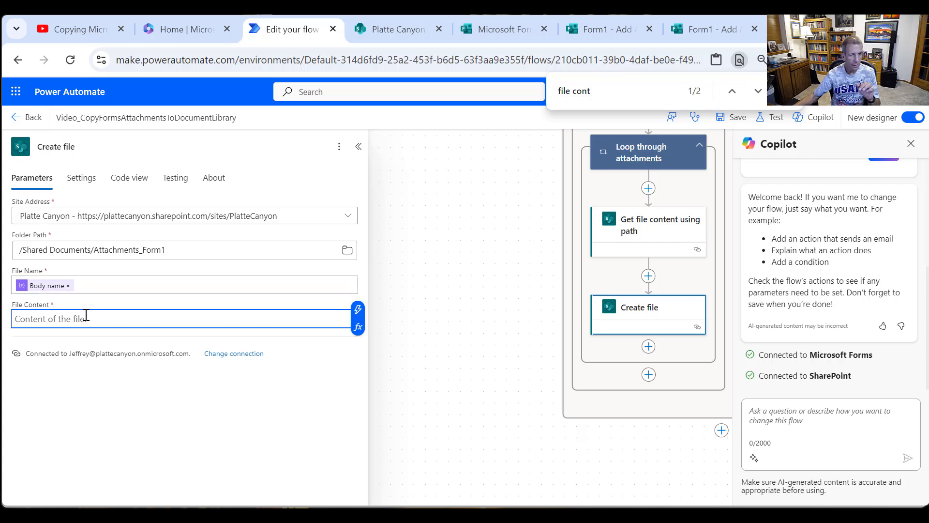
{"action": "left_click", "coordinate": [357, 310]}
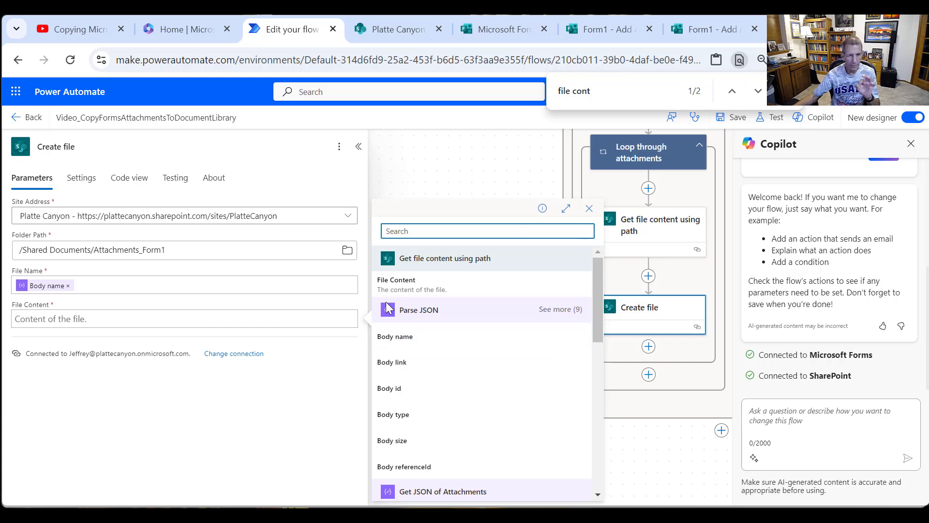
{"action": "left_click", "coordinate": [405, 295]}
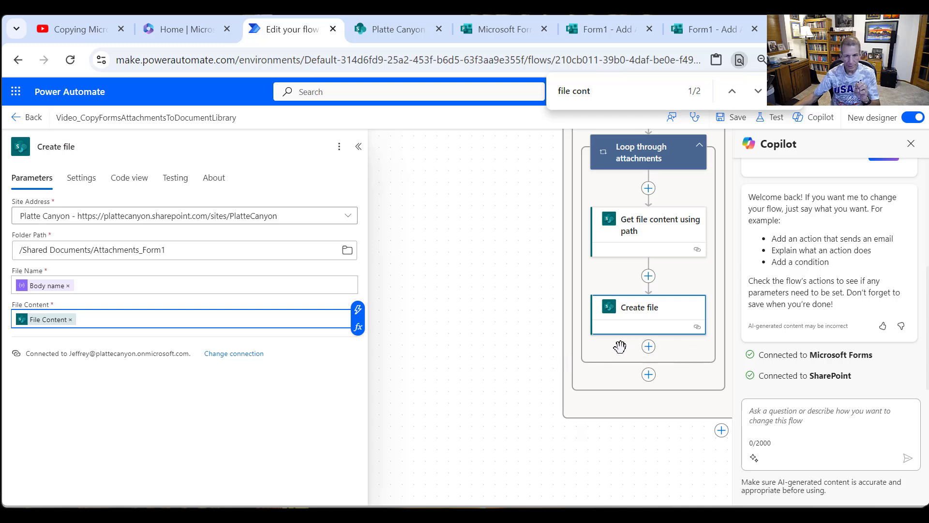
- Close the Copilot pane and add an Initialize variable action between Create item and Check if Attachments
{"action": "scroll", "coordinate": [654, 289], "scroll_direction": "up", "scroll_amount": 2}
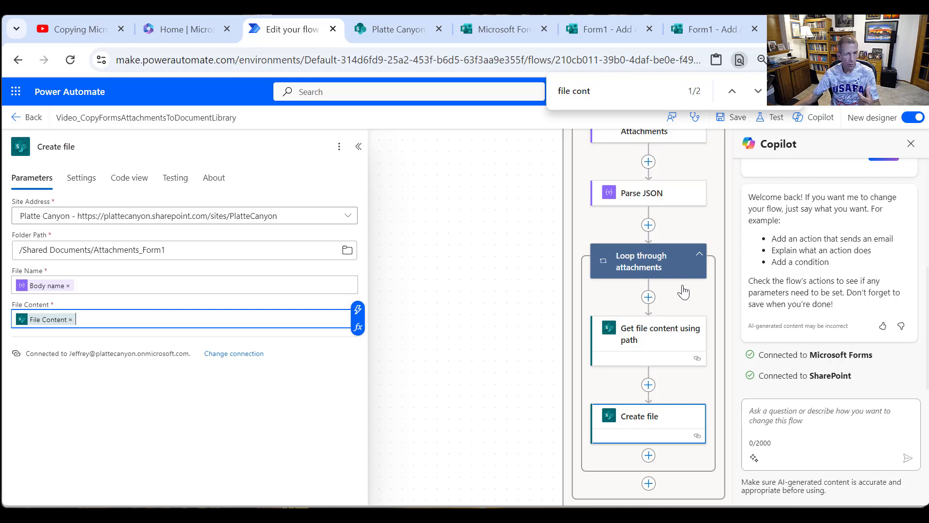
{"action": "scroll", "coordinate": [668, 301], "scroll_direction": "up", "scroll_amount": 5}
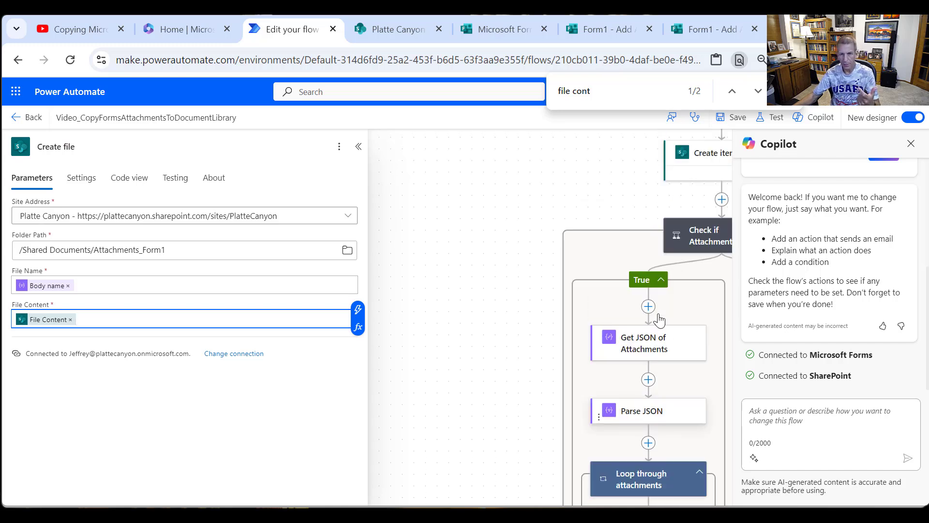
{"action": "left_click", "coordinate": [912, 141]}
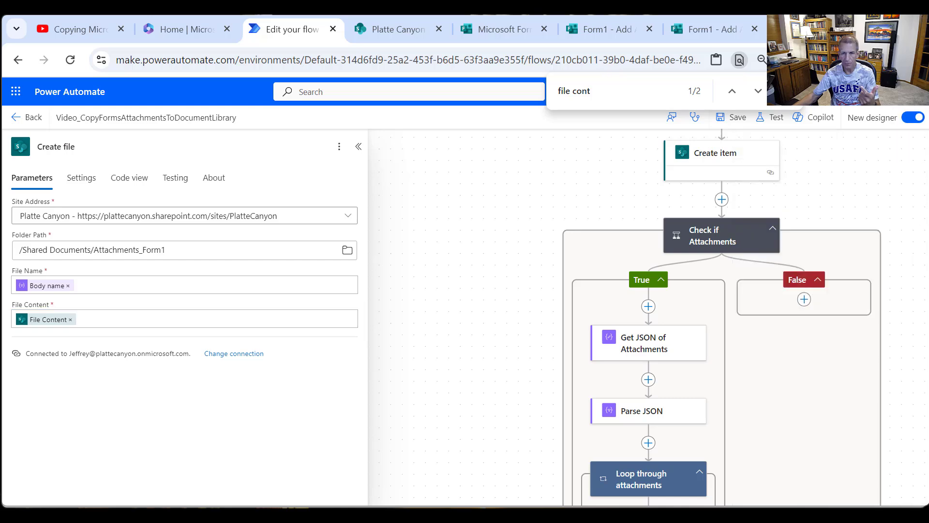
{"action": "scroll", "coordinate": [713, 298], "scroll_direction": "up", "scroll_amount": 2}
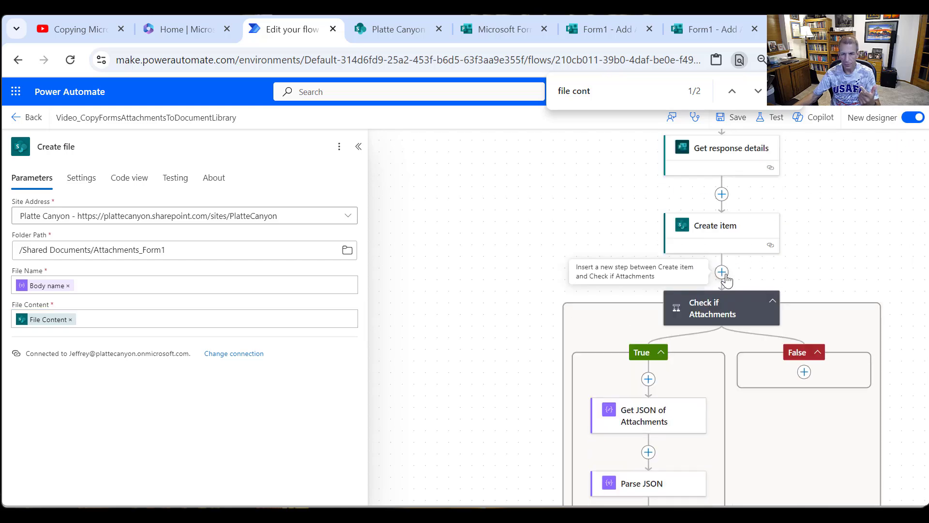
{"action": "left_click", "coordinate": [723, 273]}
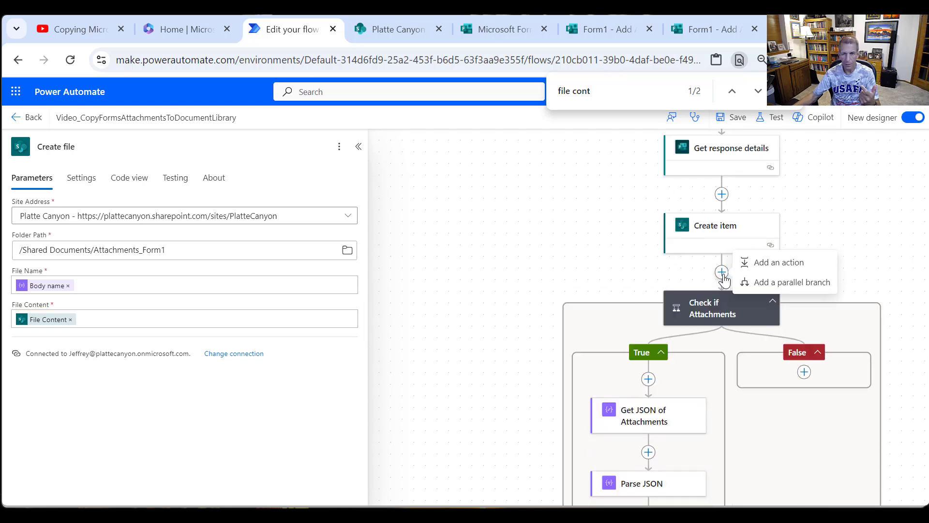
{"action": "left_click", "coordinate": [765, 263]}
{"action": "type", "text": "var"}
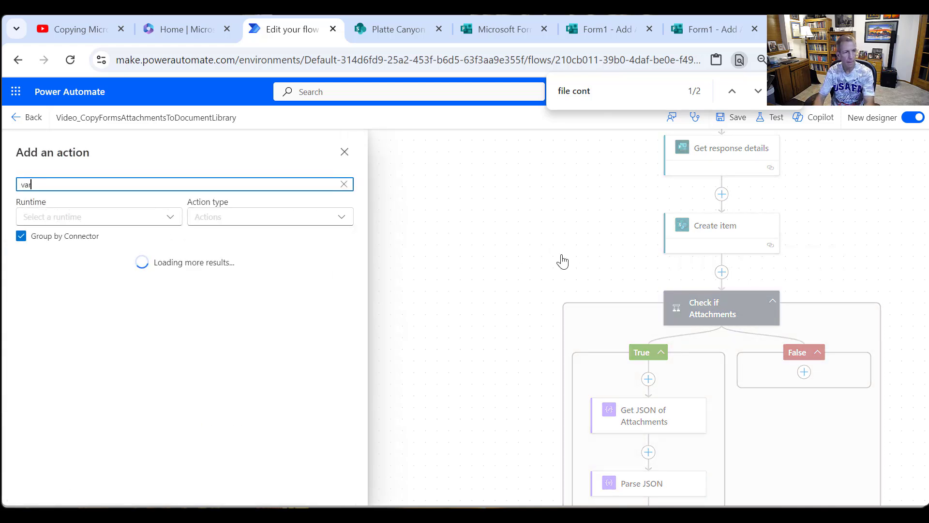
{"action": "type", "text": "iable"}
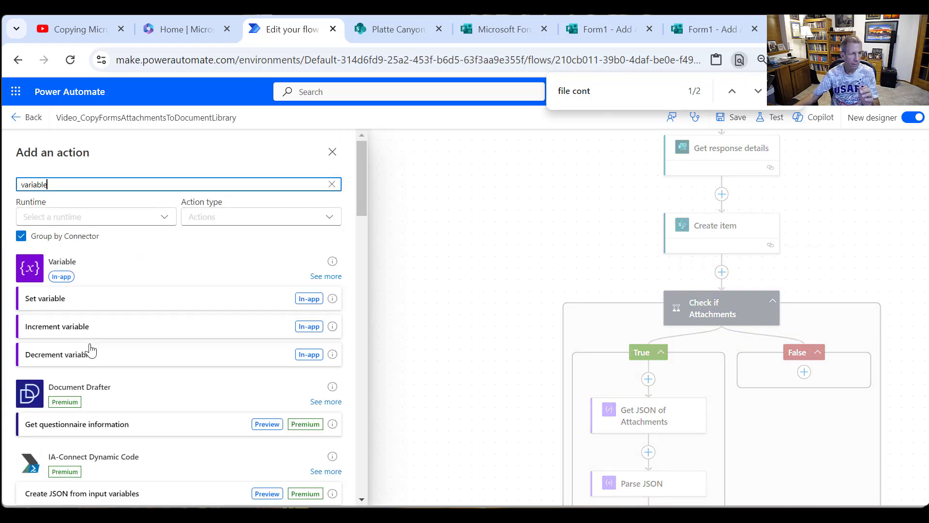
{"action": "left_click", "coordinate": [325, 276]}
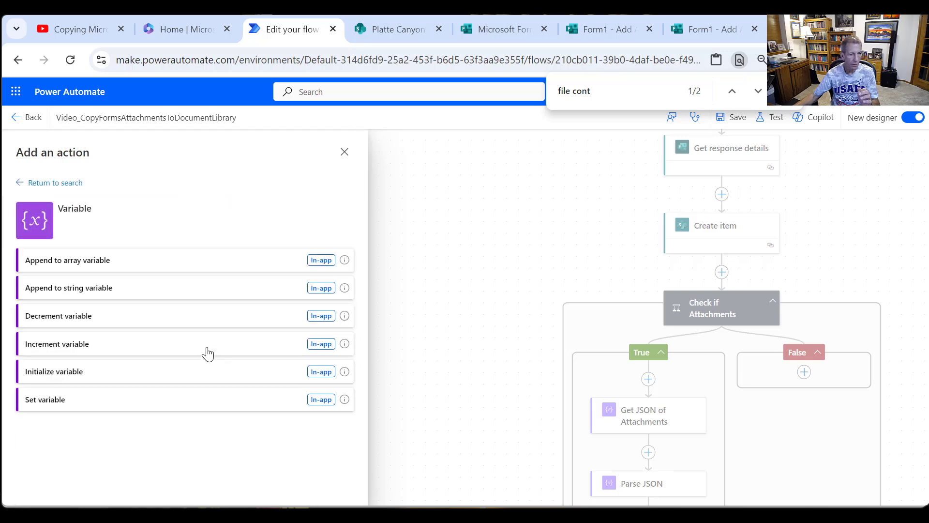
{"action": "left_click", "coordinate": [82, 371]}
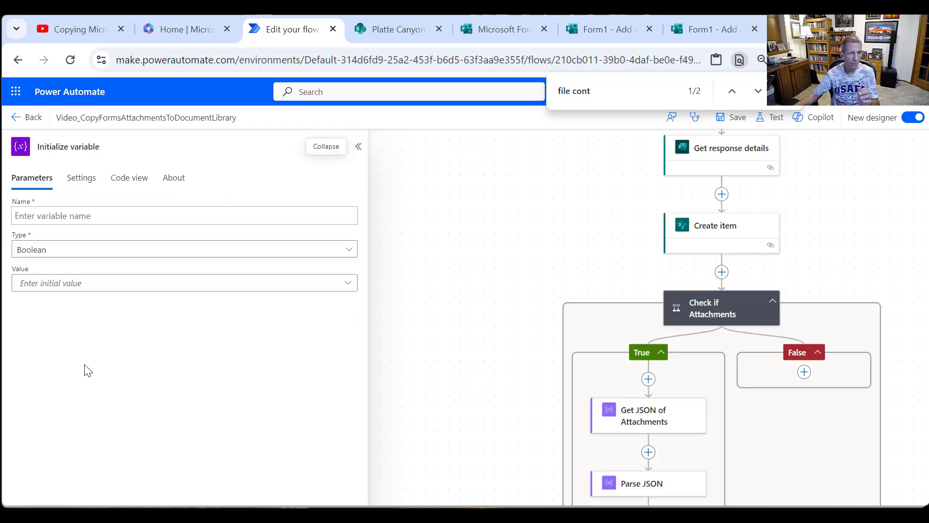
- Name the variable varLinkNumber, set its type to Integer and give it the initial value 0
{"action": "left_click", "coordinate": [117, 215]}
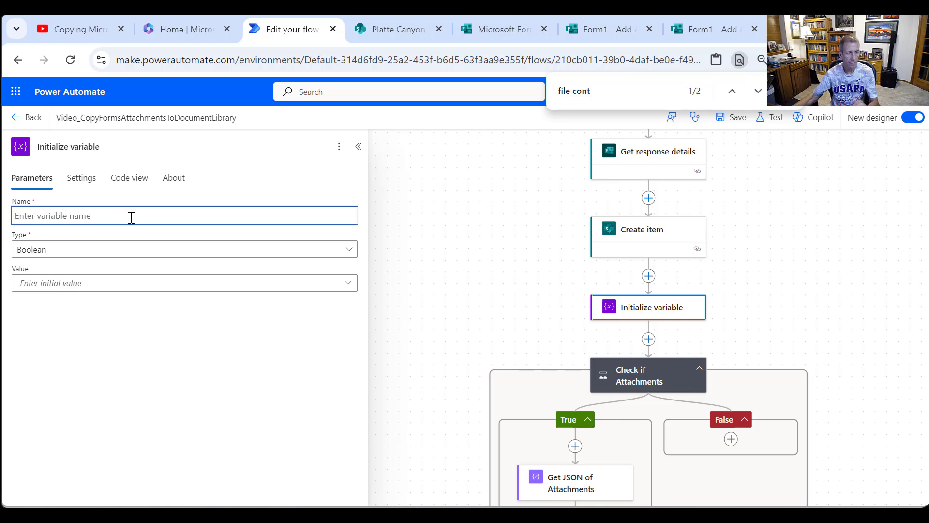
{"action": "type", "text": "varLinkNumber"}
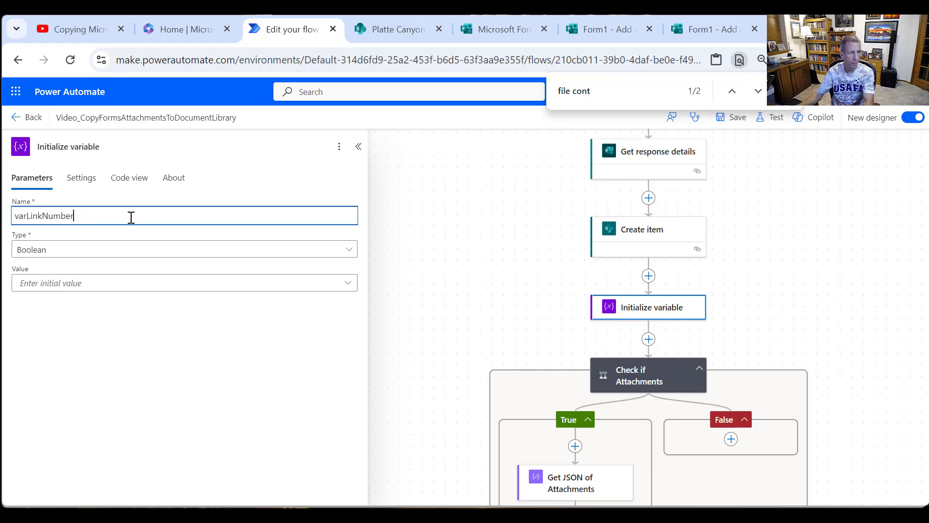
{"action": "left_click", "coordinate": [55, 254]}
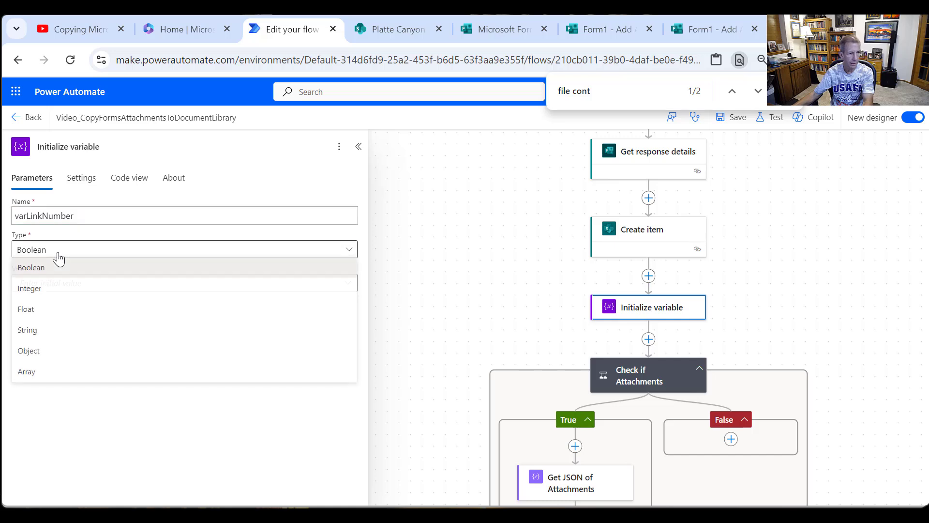
{"action": "left_click", "coordinate": [38, 291]}
{"action": "left_click", "coordinate": [80, 281]}
{"action": "type", "text": "0"}
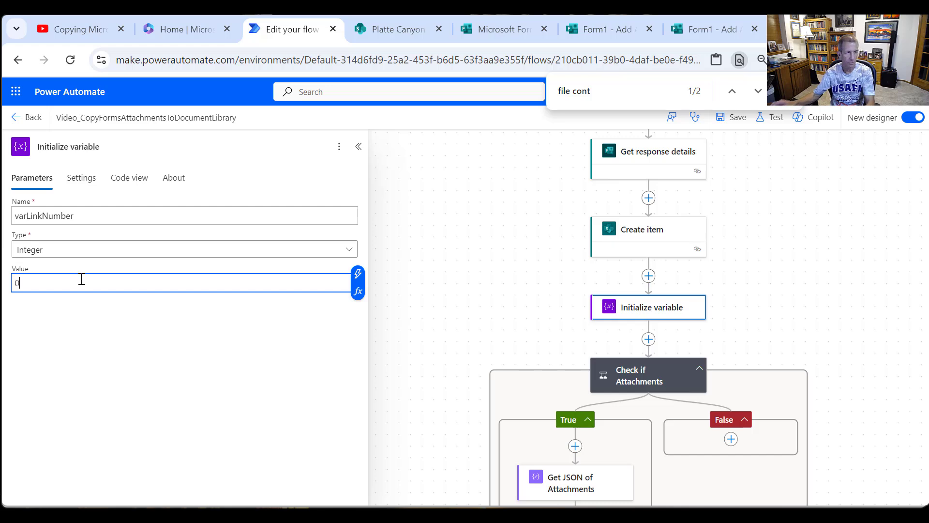
- Rename the Initialize variable action to Initialize varLinkNumber and collapse its settings
{"action": "double_click", "coordinate": [86, 216]}
{"action": "key", "text": "ctrl+c"}
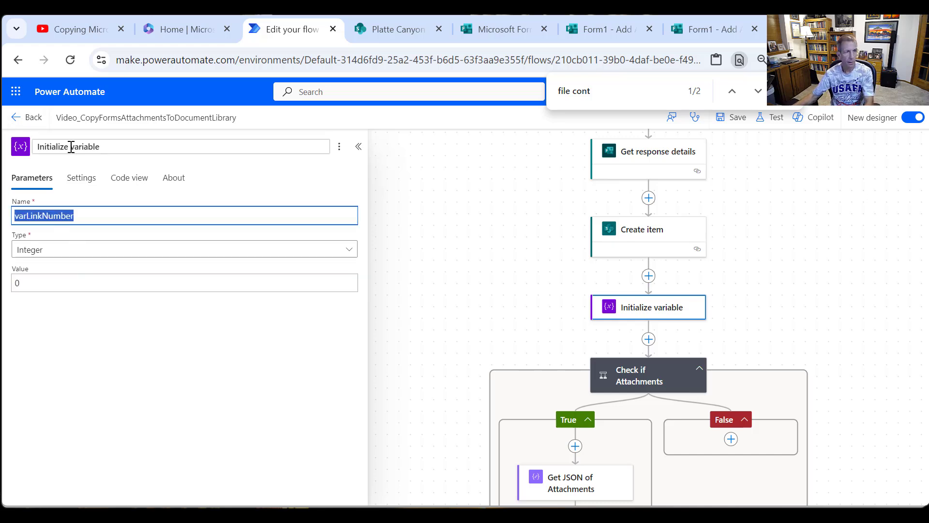
{"action": "left_click_drag", "start_coordinate": [73, 145], "coordinate": [175, 150]}
{"action": "key", "text": "ctrl+v"}
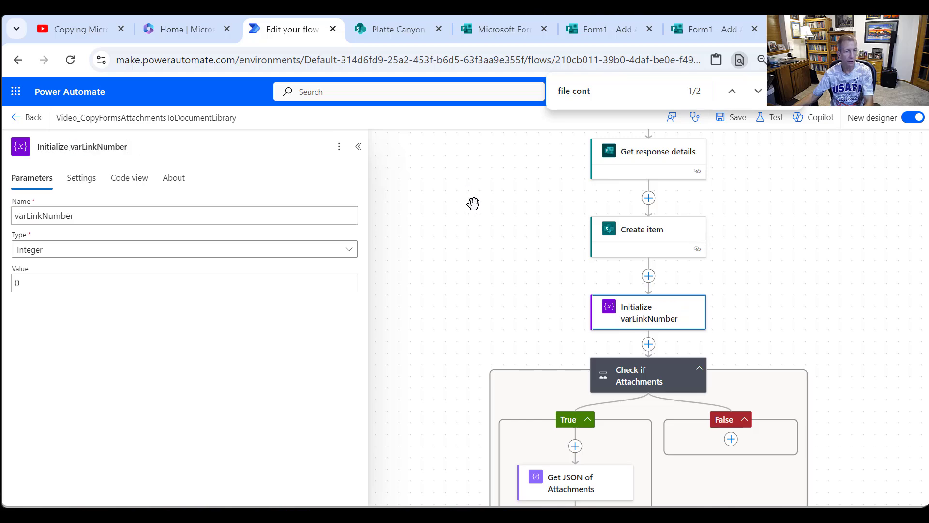
{"action": "left_click", "coordinate": [428, 264]}
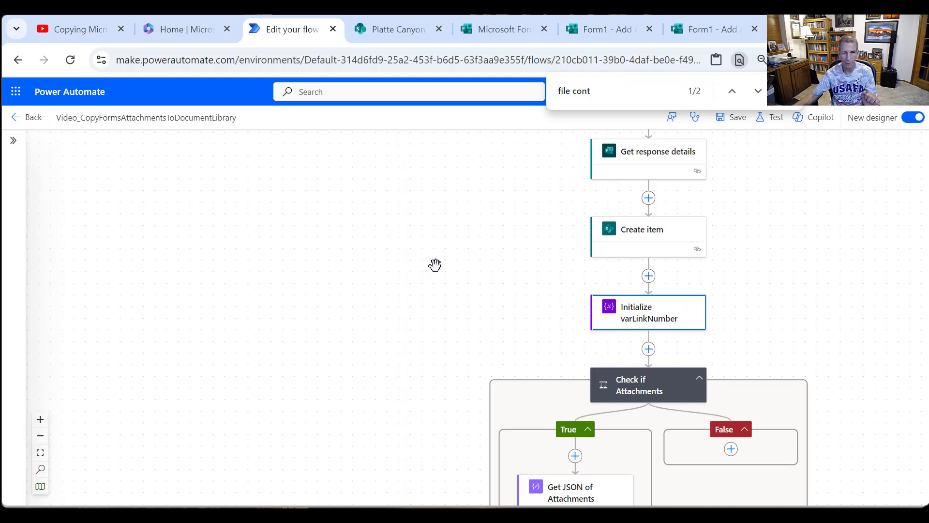
{"action": "scroll", "coordinate": [441, 266], "scroll_direction": "down", "scroll_amount": 6}
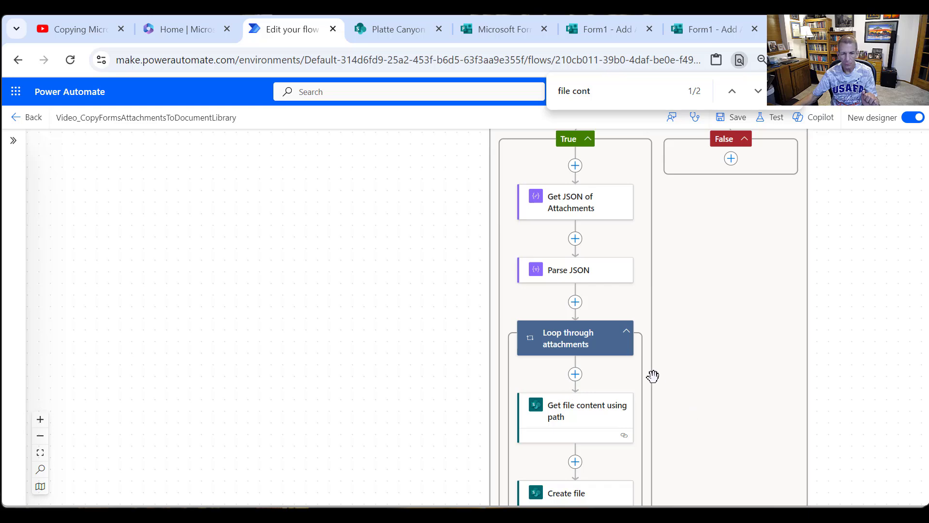
{"action": "scroll", "coordinate": [654, 372], "scroll_direction": "down", "scroll_amount": 2}
{"action": "scroll", "coordinate": [654, 375], "scroll_direction": "down", "scroll_amount": 2}
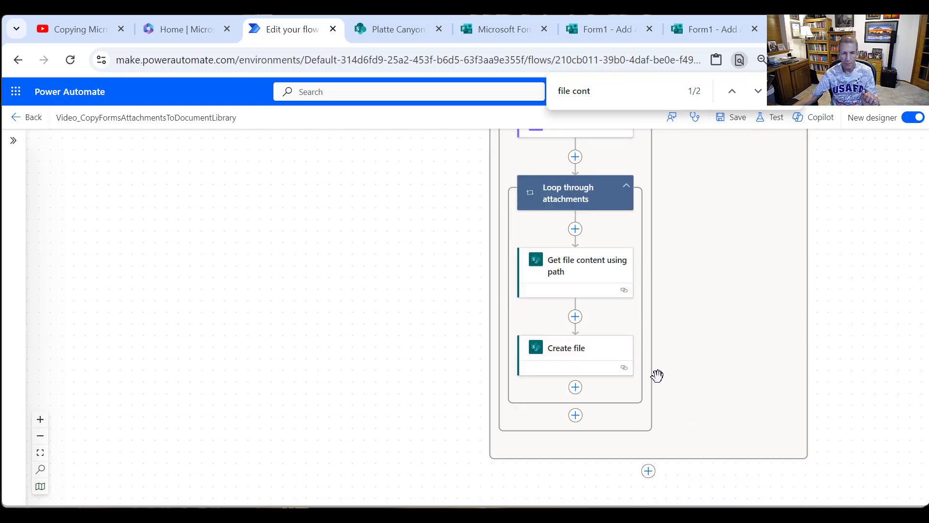
- Add an Increment variable action after Create file inside Loop through attachments
{"action": "scroll", "coordinate": [658, 375], "scroll_direction": "up", "scroll_amount": 2}
{"action": "scroll", "coordinate": [658, 376], "scroll_direction": "down", "scroll_amount": 2}
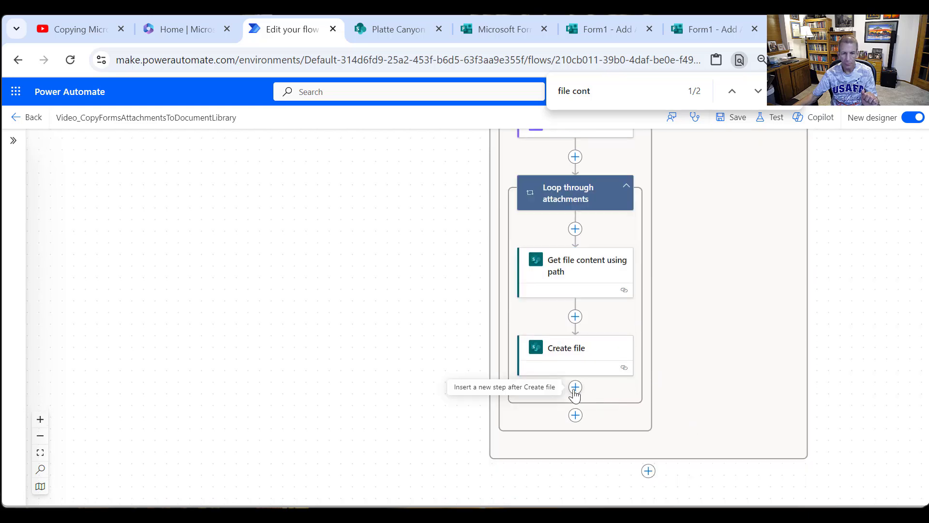
{"action": "left_click", "coordinate": [575, 388]}
{"action": "left_click", "coordinate": [617, 390]}
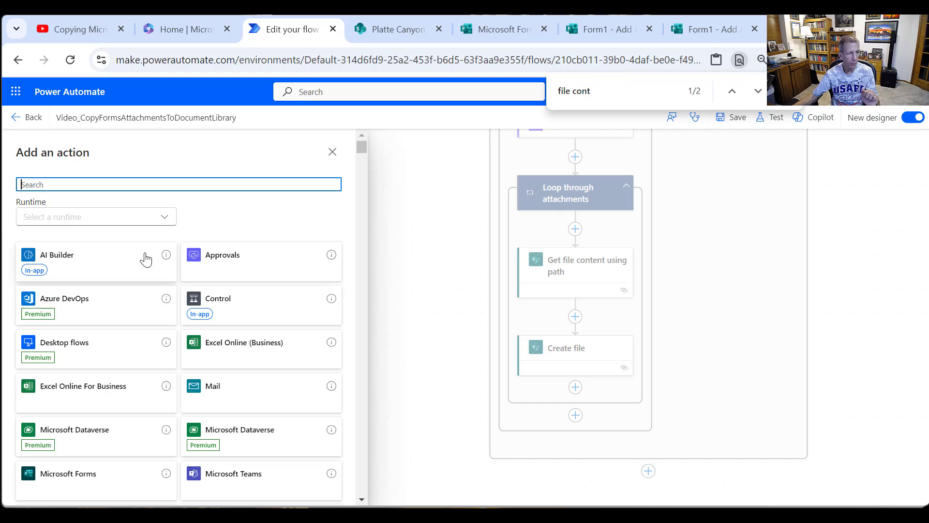
{"action": "type", "text": "variable"}
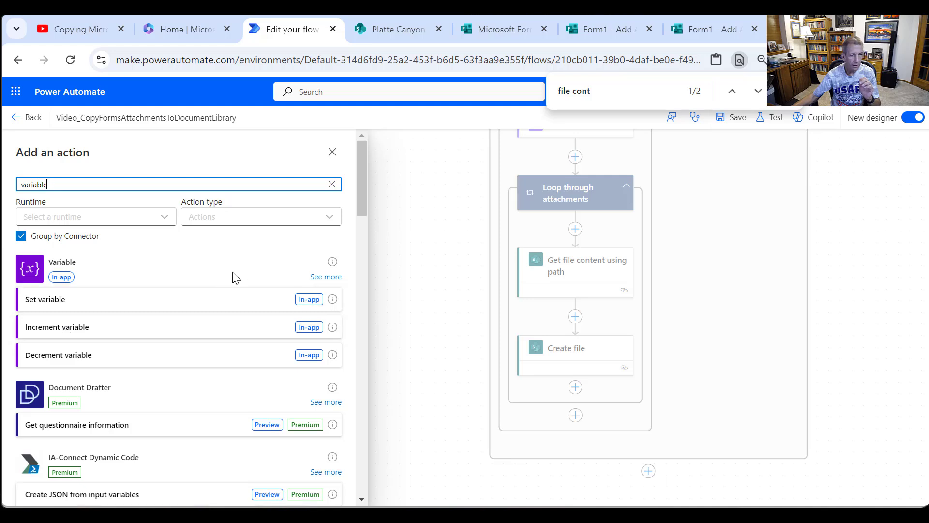
{"action": "left_click", "coordinate": [326, 277]}
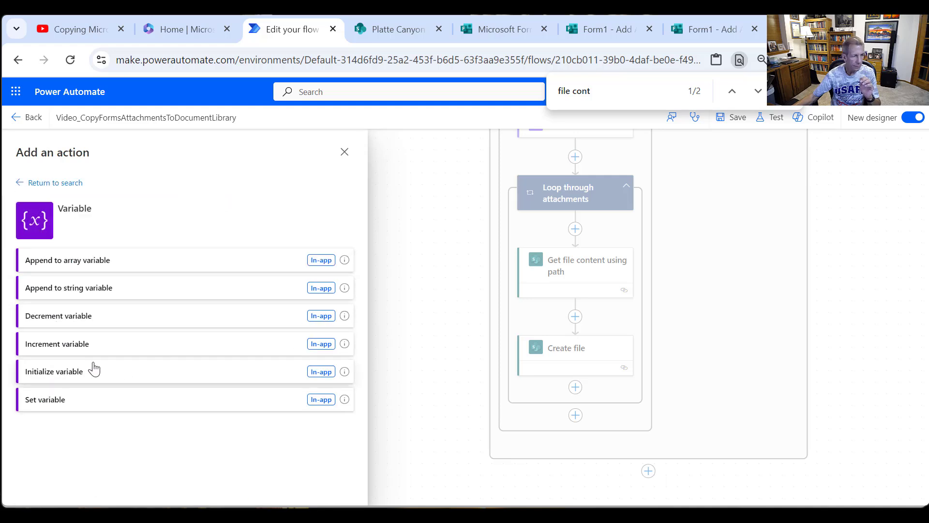
{"action": "left_click", "coordinate": [67, 356]}
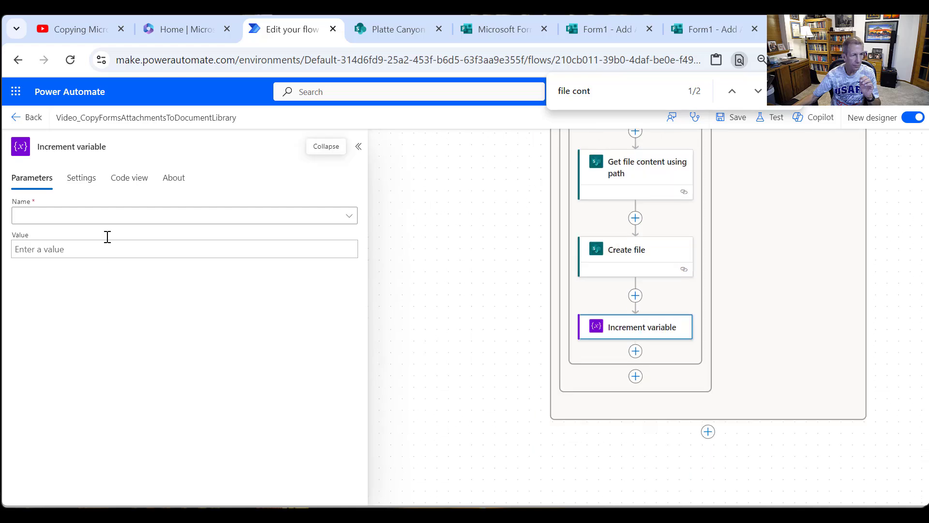
- Set the increment action to increase varLinkNumber by 1 and collapse its settings
{"action": "left_click", "coordinate": [101, 219]}
{"action": "left_click", "coordinate": [77, 239]}
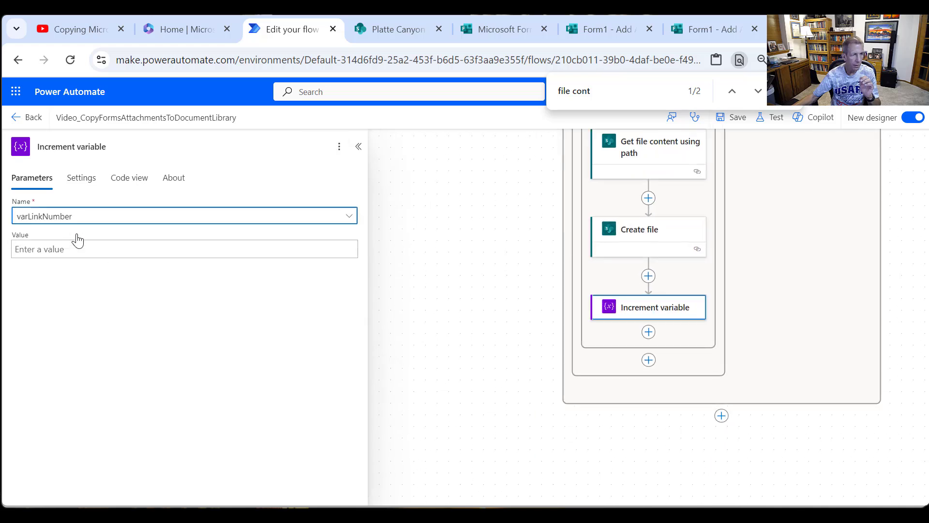
{"action": "left_click", "coordinate": [73, 249]}
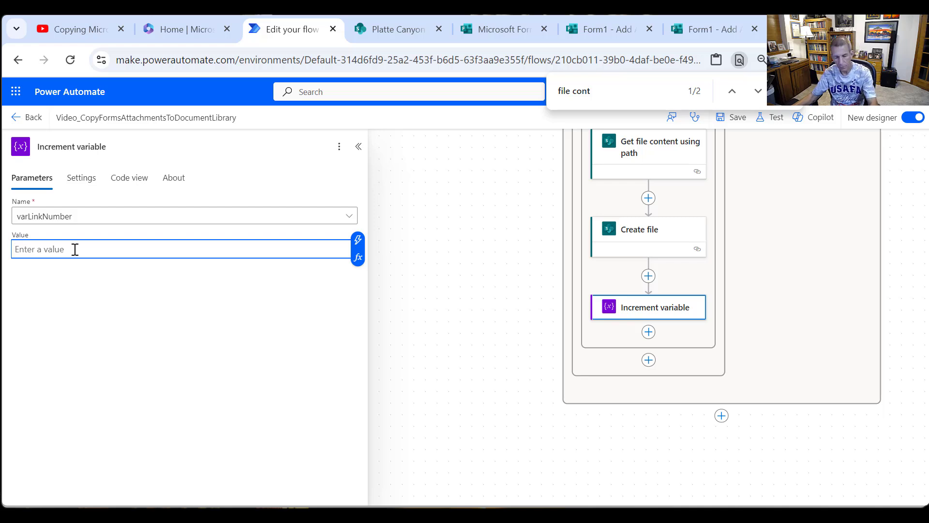
{"action": "type", "text": "1"}
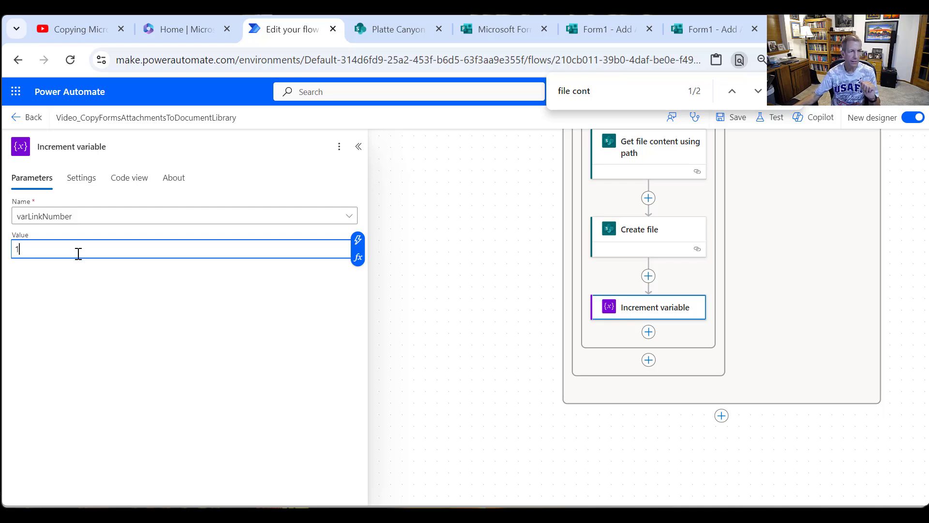
{"action": "left_click", "coordinate": [359, 147]}
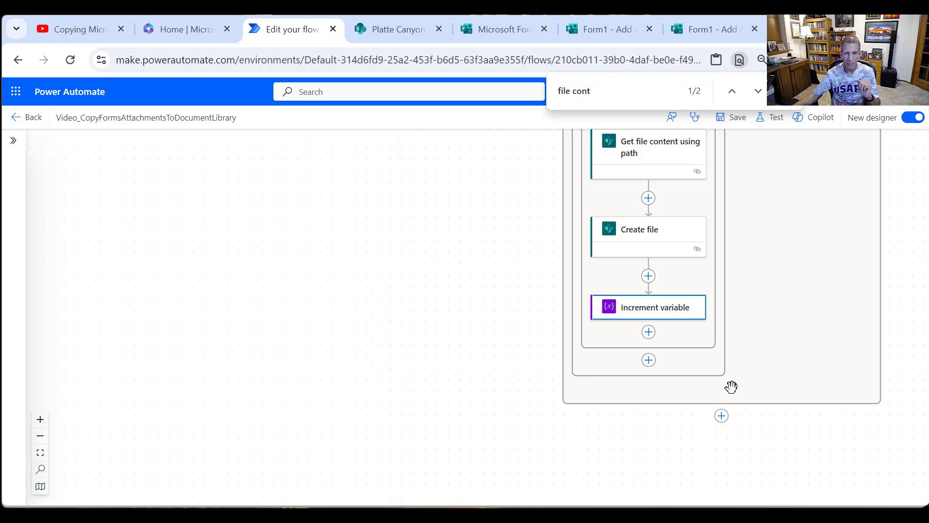
- Rename the Increment variable action to Increment varLinkNumber
{"action": "left_click", "coordinate": [649, 333]}
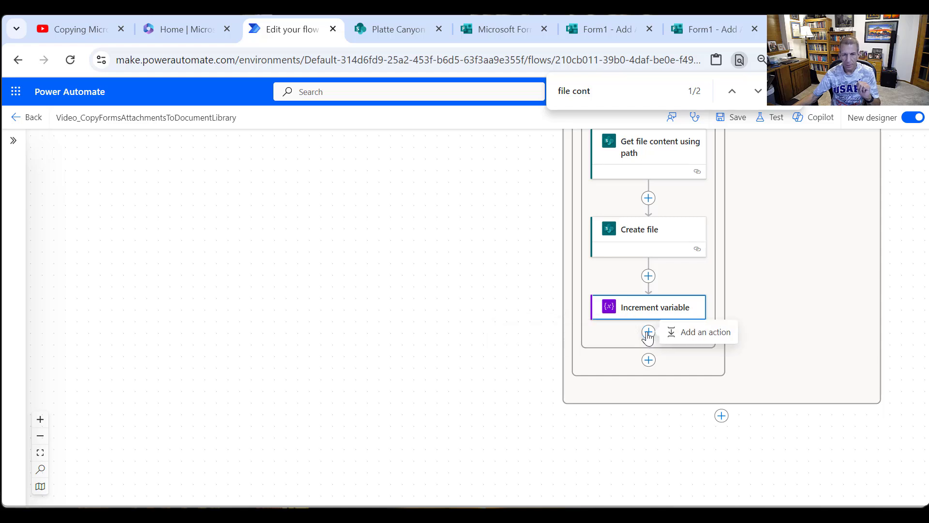
{"action": "left_click", "coordinate": [629, 307]}
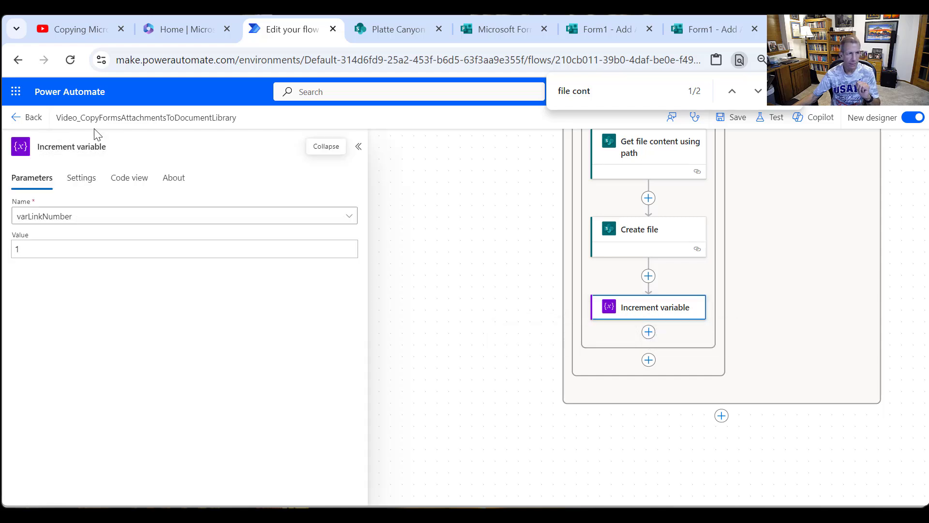
{"action": "double_click", "coordinate": [92, 147]}
{"action": "key", "text": "ctrl+v"}
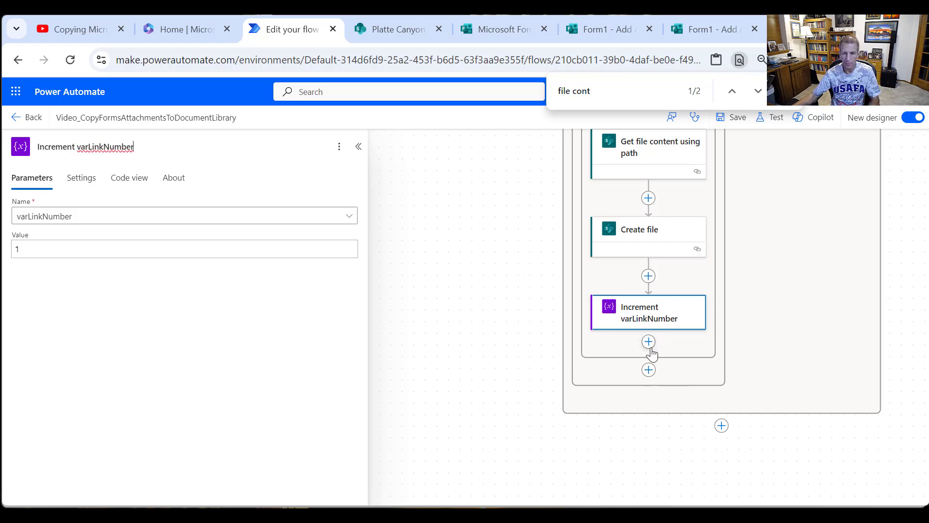
- Add a Switch control after Increment varLinkNumber inside the attachments loop
{"action": "left_click", "coordinate": [649, 345]}
{"action": "left_click", "coordinate": [680, 345]}
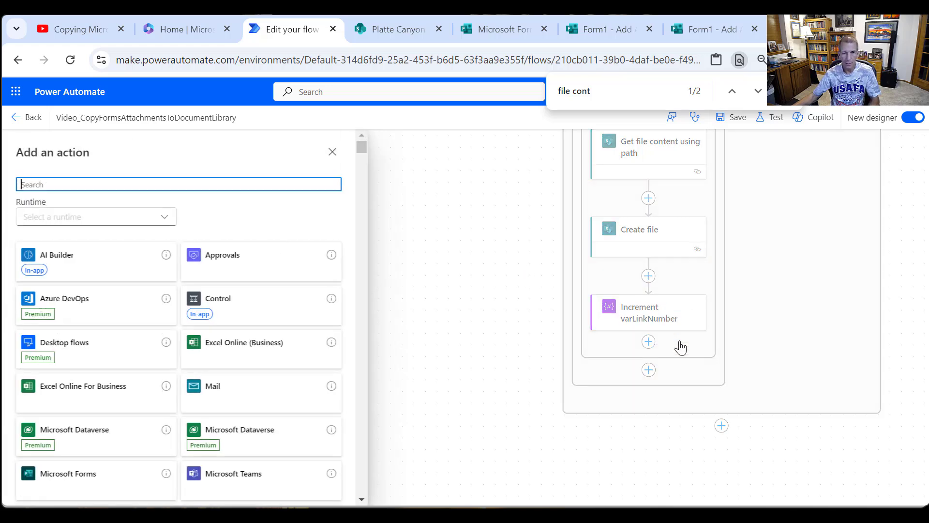
{"action": "left_click", "coordinate": [239, 316]}
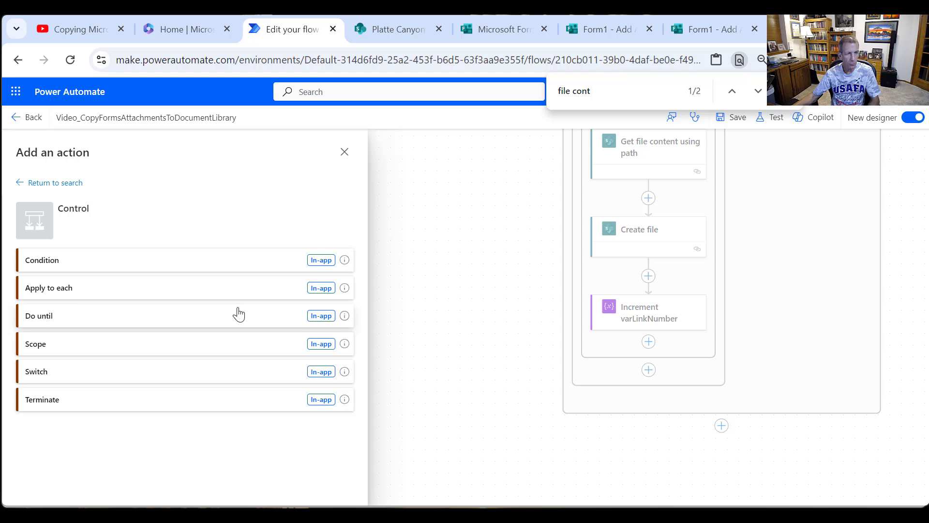
{"action": "left_click", "coordinate": [75, 373]}
- Rename the Switch to Write appropriate FileLink Column
{"action": "left_click", "coordinate": [73, 145]}
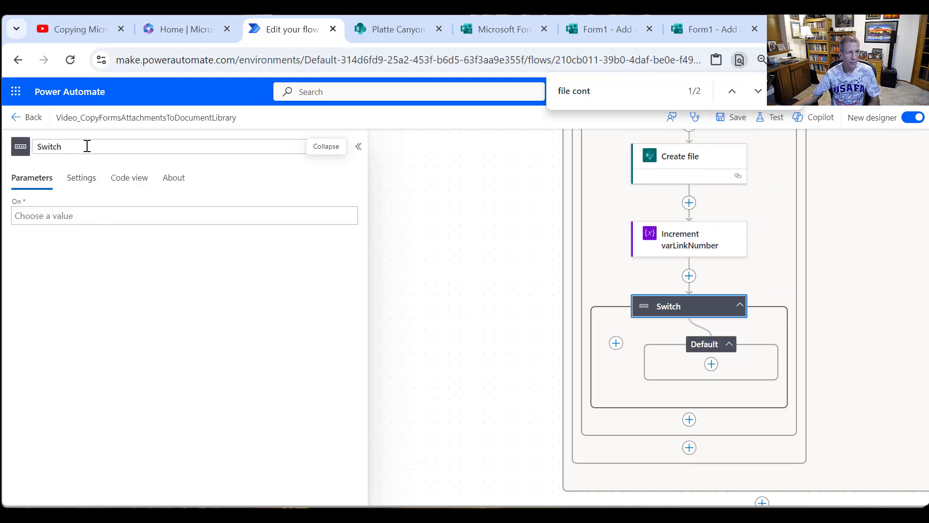
{"action": "double_click", "coordinate": [73, 143]}
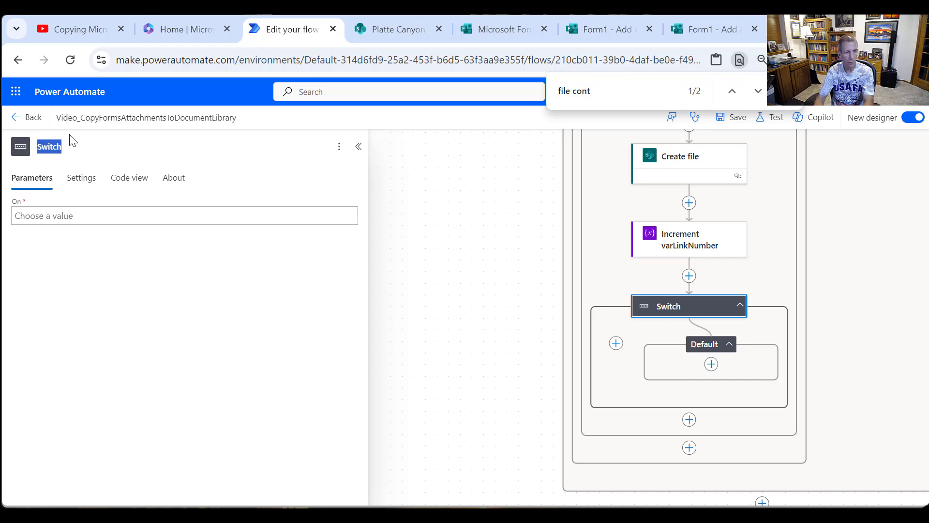
{"action": "type", "text": "Write approp"}
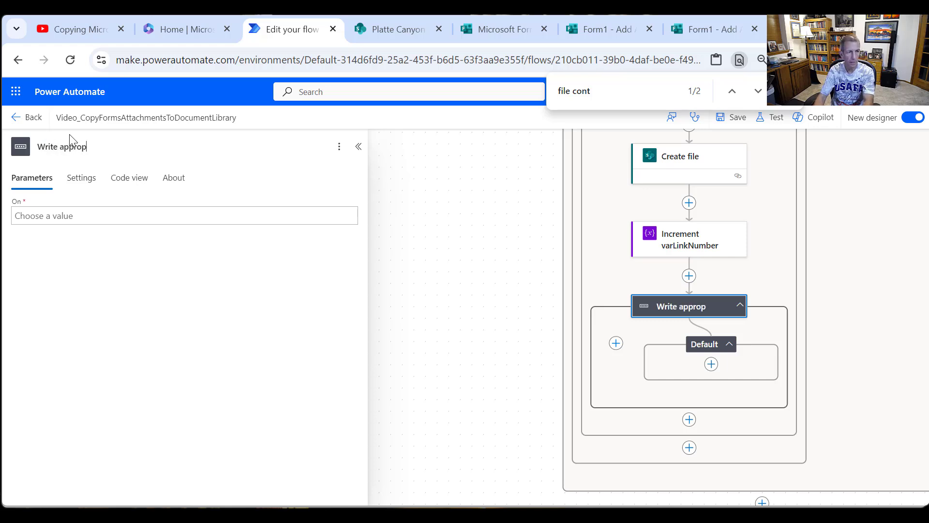
{"action": "type", "text": "riate FileLink Column"}
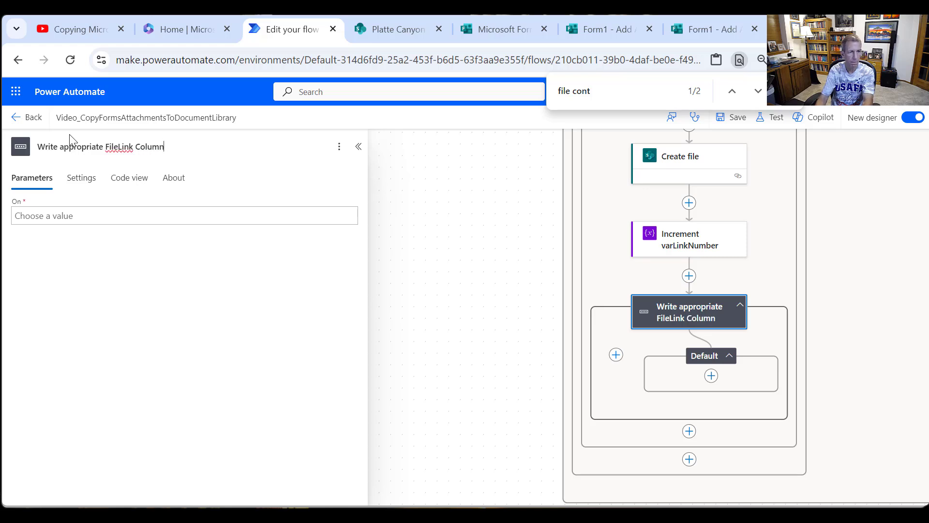
- Set the switch to evaluate on the varLinkNumber variable
{"action": "left_click", "coordinate": [85, 215]}
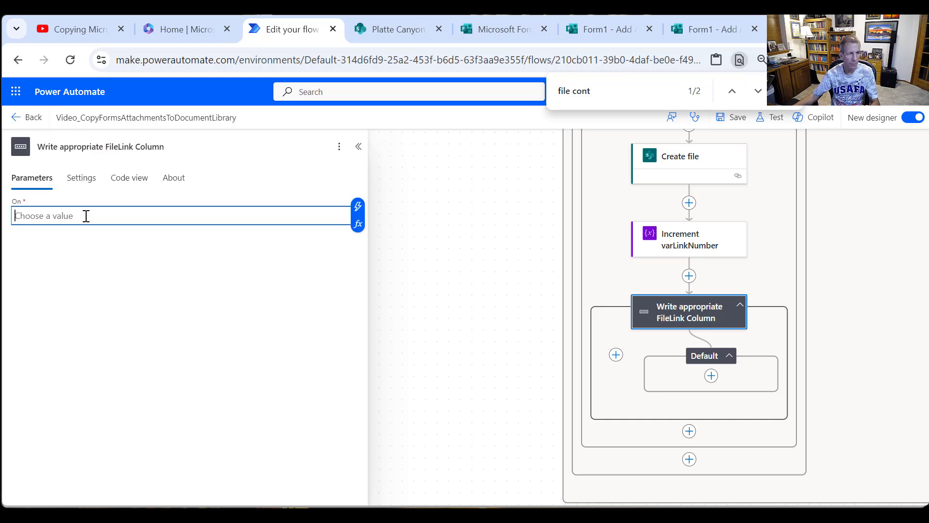
{"action": "left_click", "coordinate": [358, 207]}
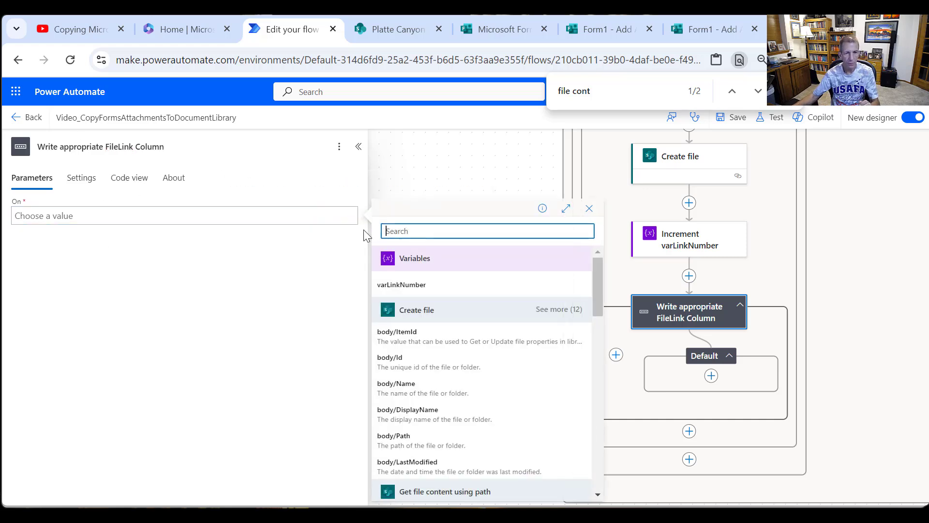
{"action": "left_click", "coordinate": [443, 290]}
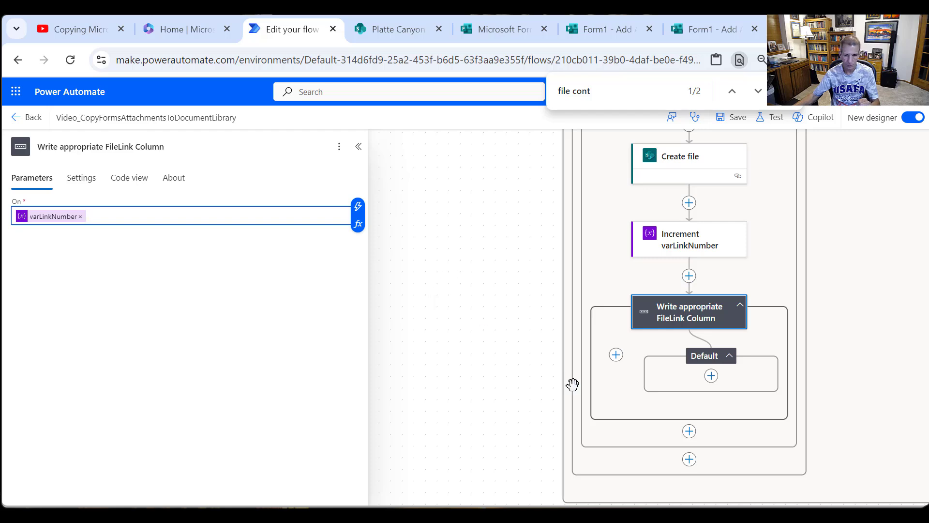
- Add a SharePoint Update item action inside the switch's Default branch
{"action": "left_click", "coordinate": [714, 380]}
{"action": "left_click", "coordinate": [713, 378]}
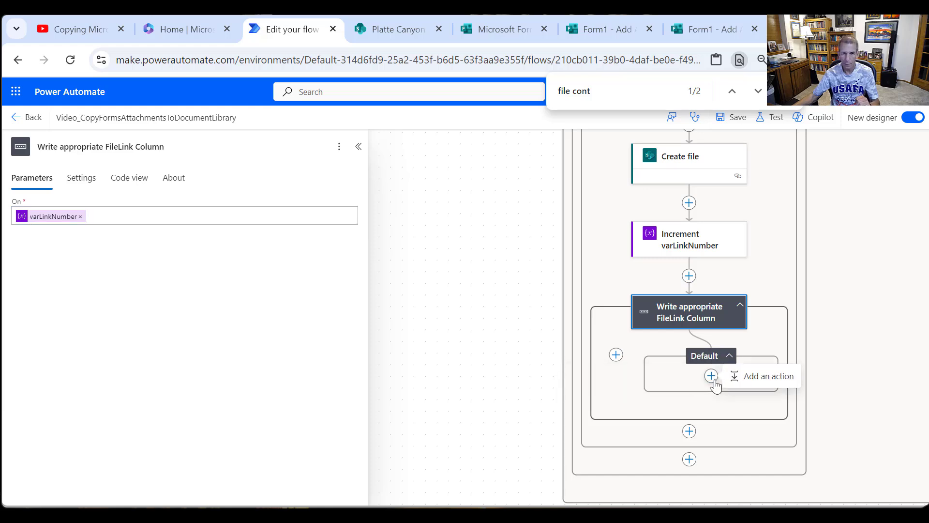
{"action": "left_click", "coordinate": [754, 385]}
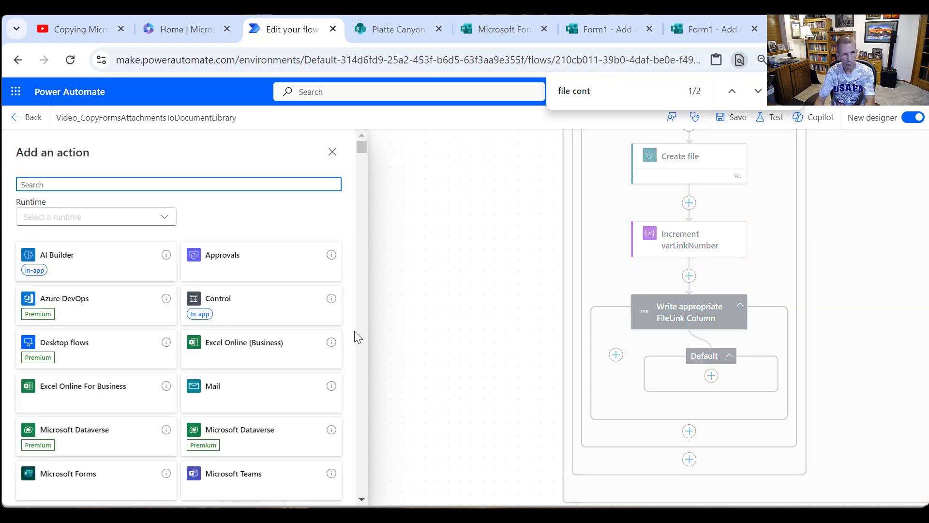
{"action": "type", "text": "Shar"}
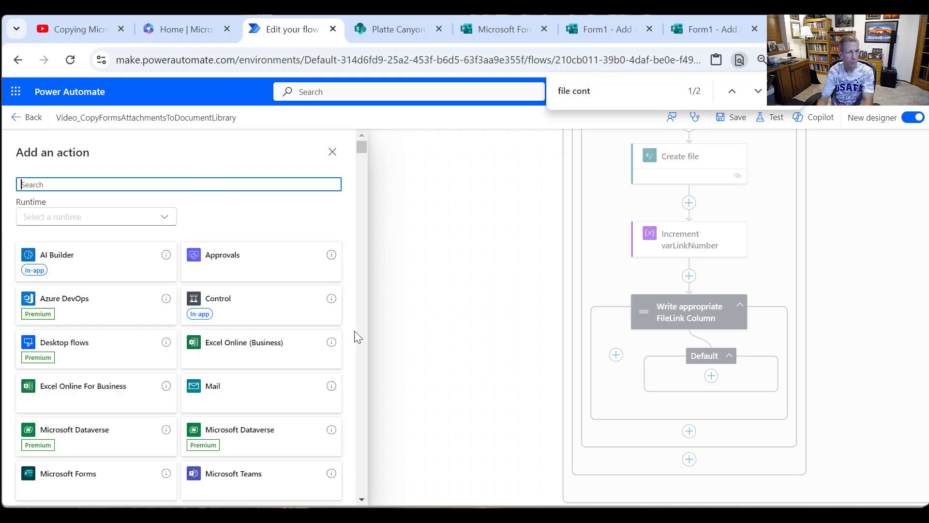
{"action": "type", "text": "ePoint"}
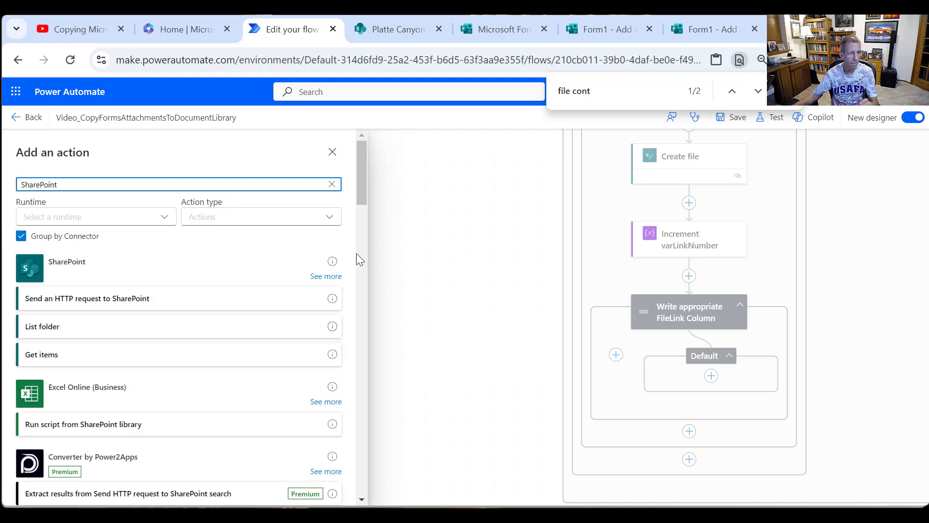
{"action": "left_click", "coordinate": [326, 277]}
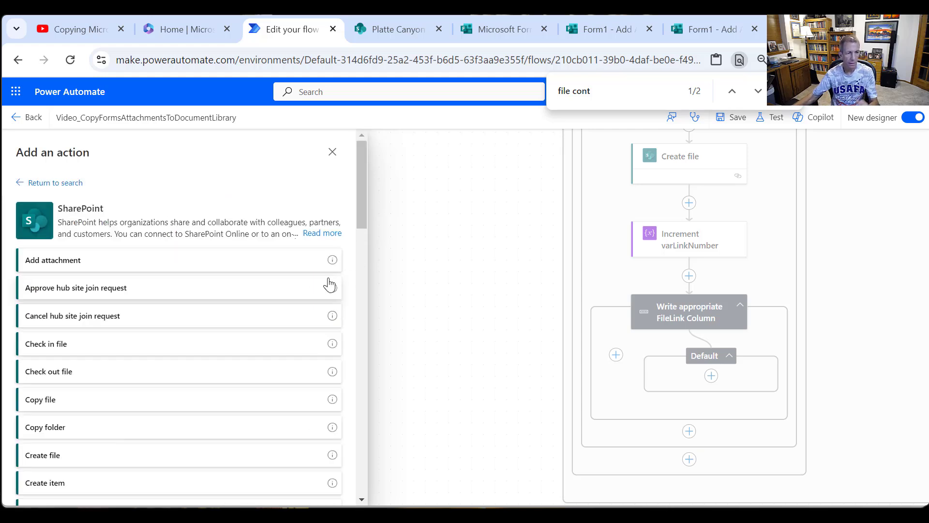
{"action": "key", "text": "ctrl+f"}
{"action": "type", "text": "Update"}
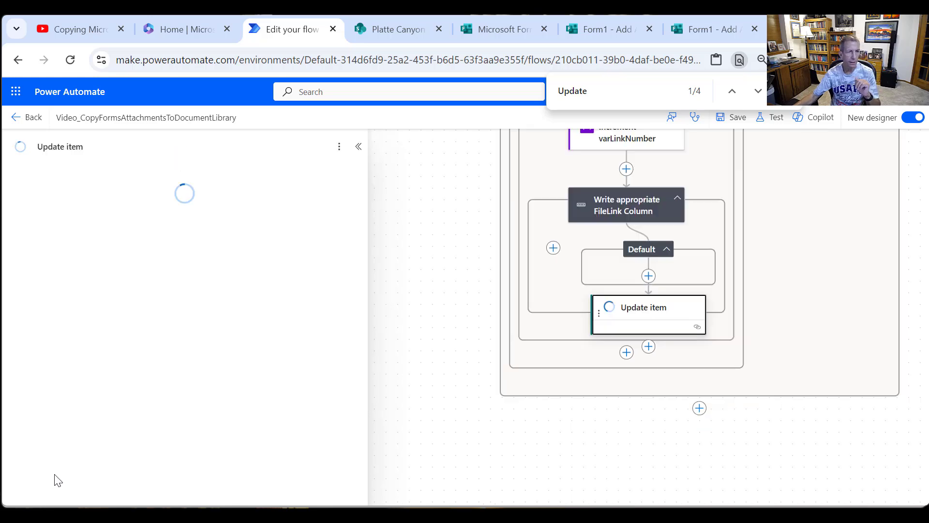
- Point Update item to the Platte Canyon site at plattecanyon.sharepoint.com/sites/PlatteCanyon and the Form1Submissions list
{"action": "left_click", "coordinate": [344, 221]}
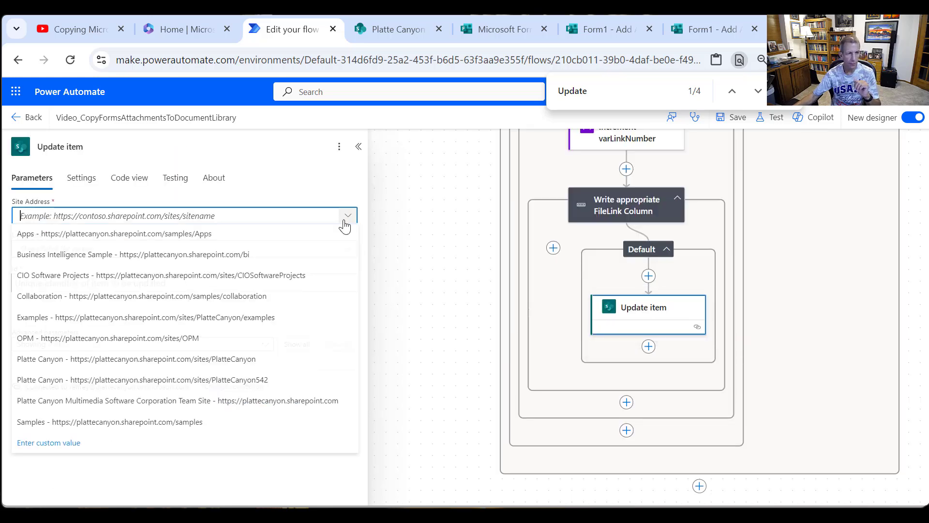
{"action": "left_click", "coordinate": [164, 370]}
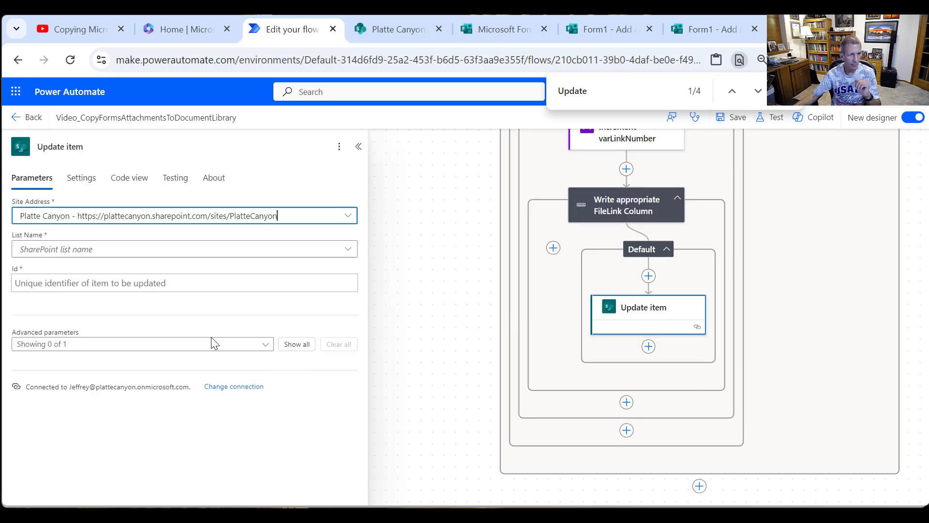
{"action": "left_click", "coordinate": [352, 250]}
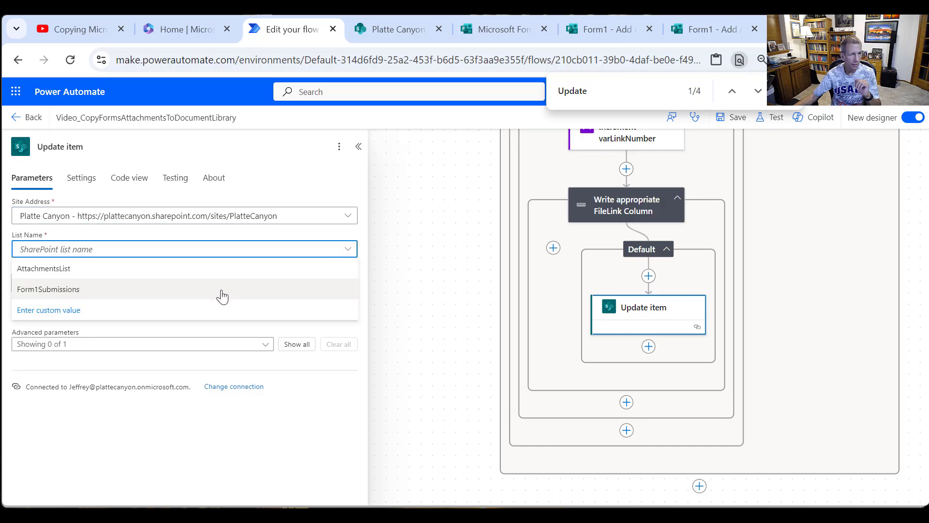
{"action": "left_click", "coordinate": [97, 298]}
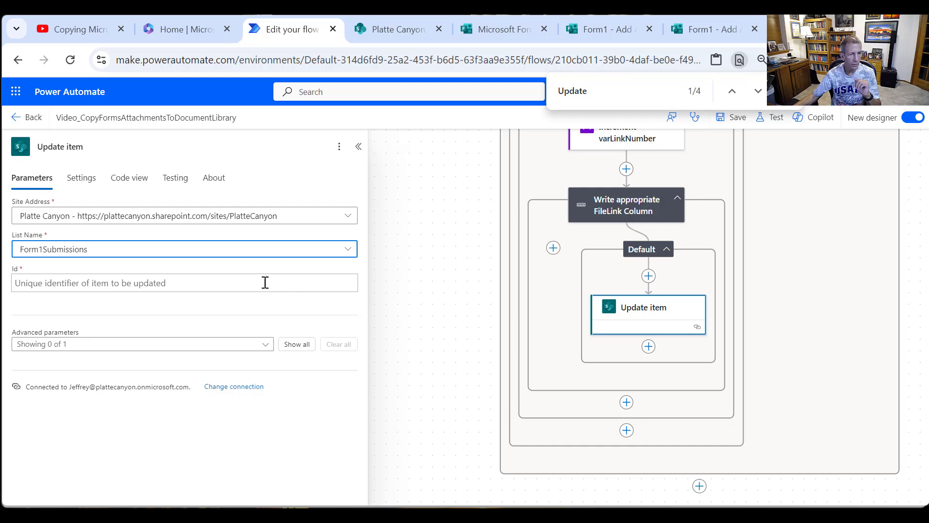
- Set the Id of Update item to ID from Create item and show all its advanced parameters
{"action": "left_click", "coordinate": [227, 279]}
{"action": "left_click", "coordinate": [357, 276]}
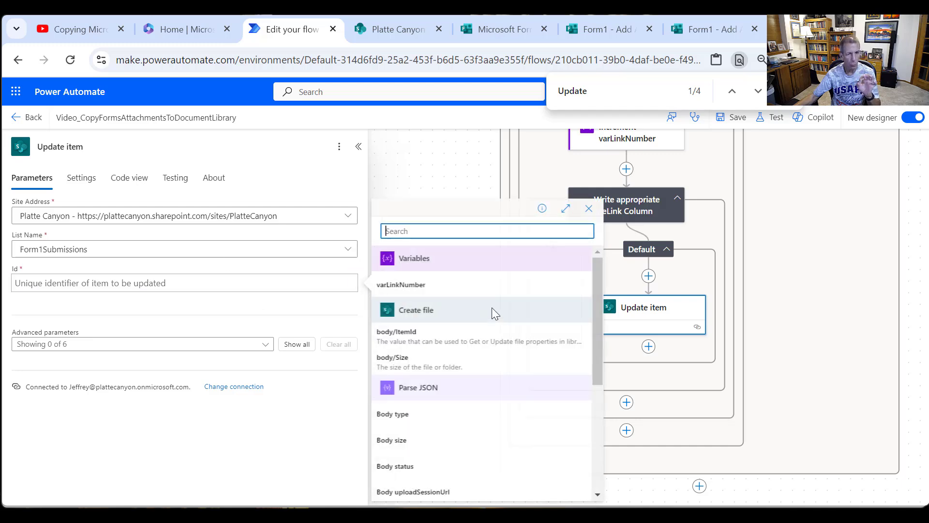
{"action": "scroll", "coordinate": [566, 329], "scroll_direction": "down", "scroll_amount": 5}
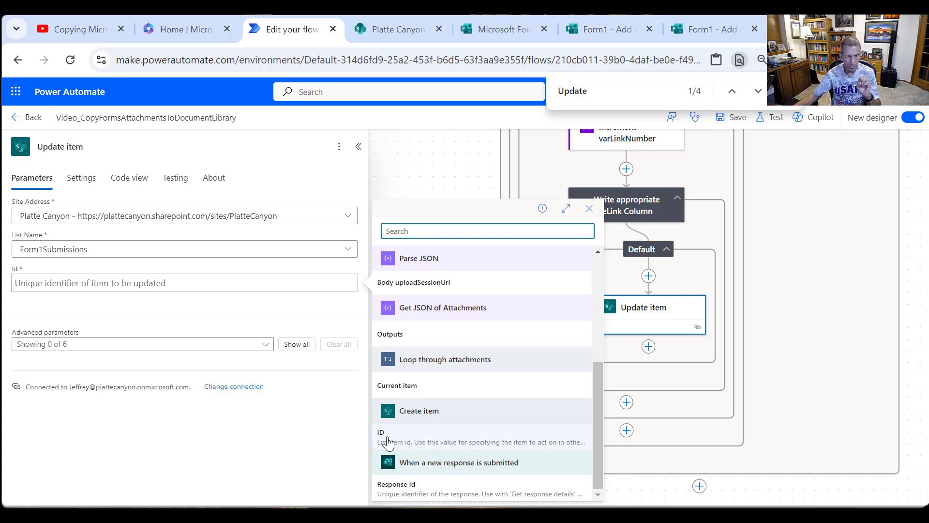
{"action": "left_click", "coordinate": [394, 442]}
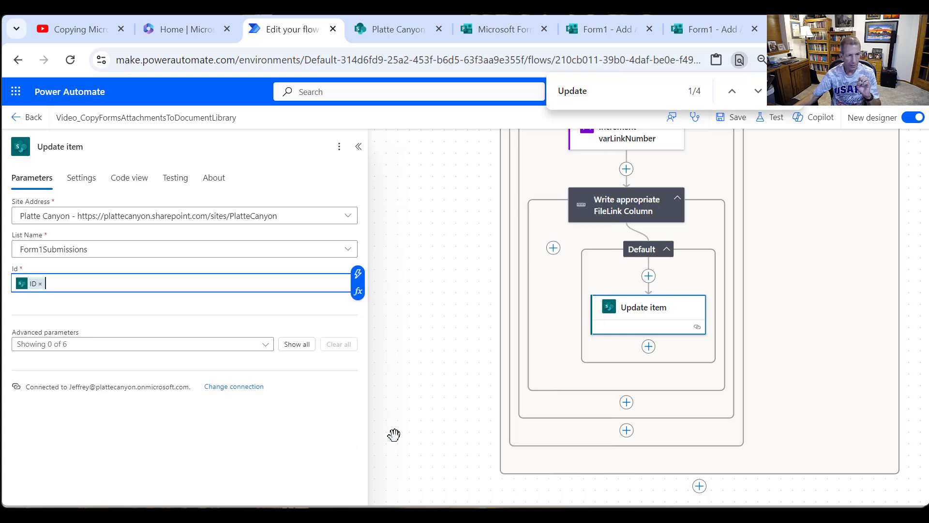
{"action": "left_click", "coordinate": [297, 355]}
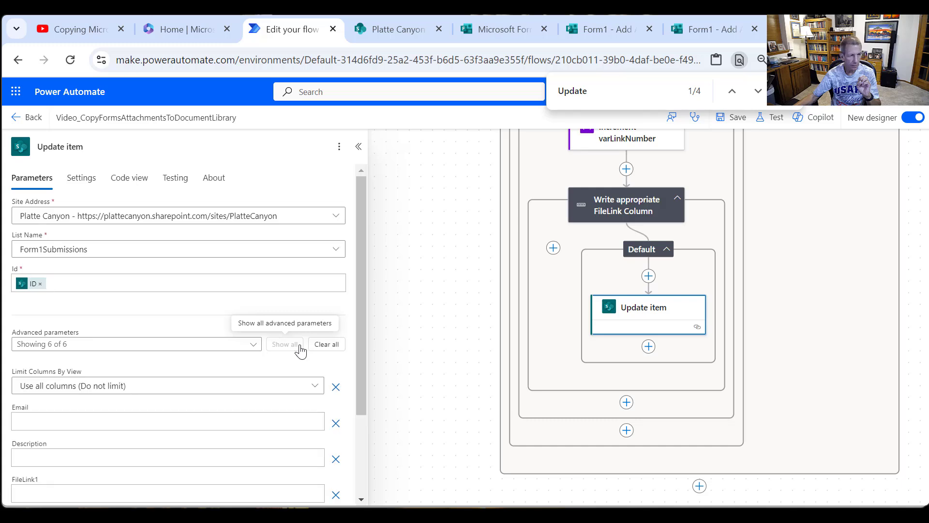
- Set the FileLink1 column of Update item to the body/Path output of Create file
{"action": "scroll", "coordinate": [187, 394], "scroll_direction": "down", "scroll_amount": 3}
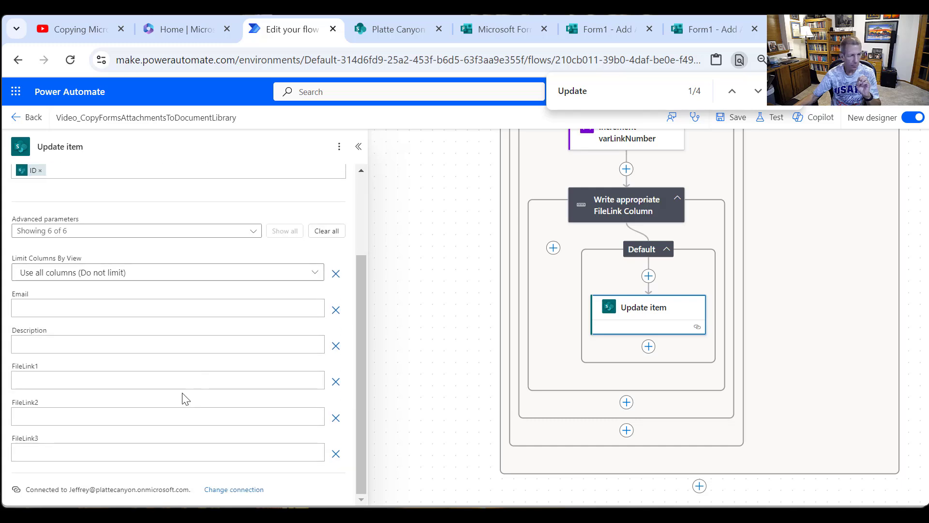
{"action": "left_click", "coordinate": [98, 382]}
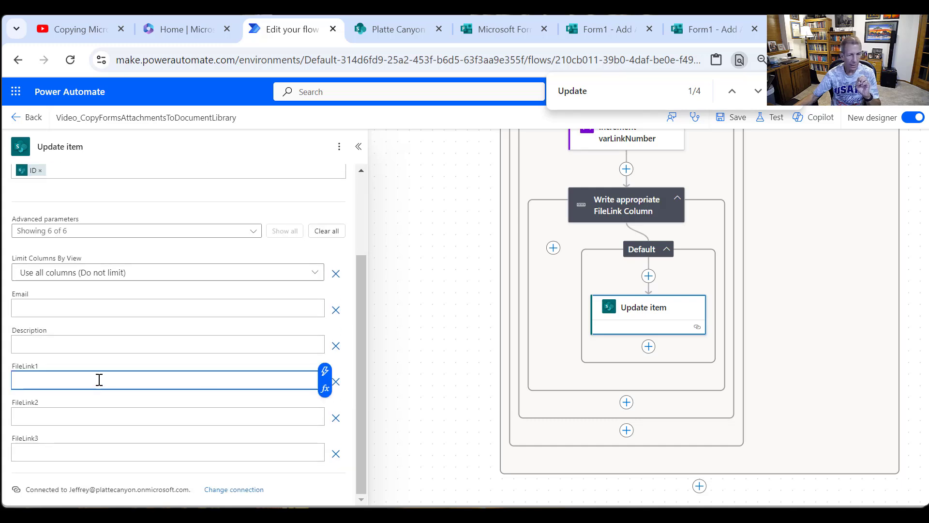
{"action": "left_click", "coordinate": [326, 372]}
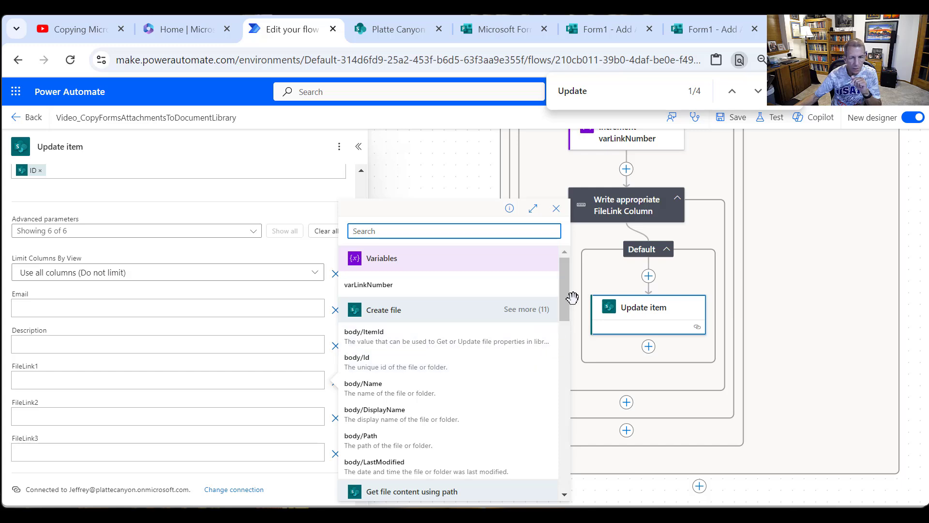
{"action": "left_click", "coordinate": [552, 310]}
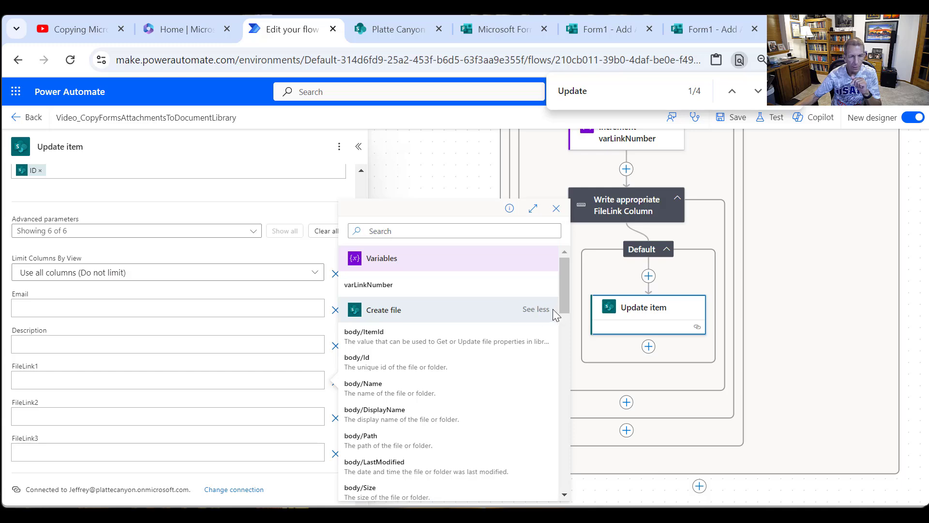
{"action": "left_click_drag", "start_coordinate": [571, 301], "coordinate": [597, 326]}
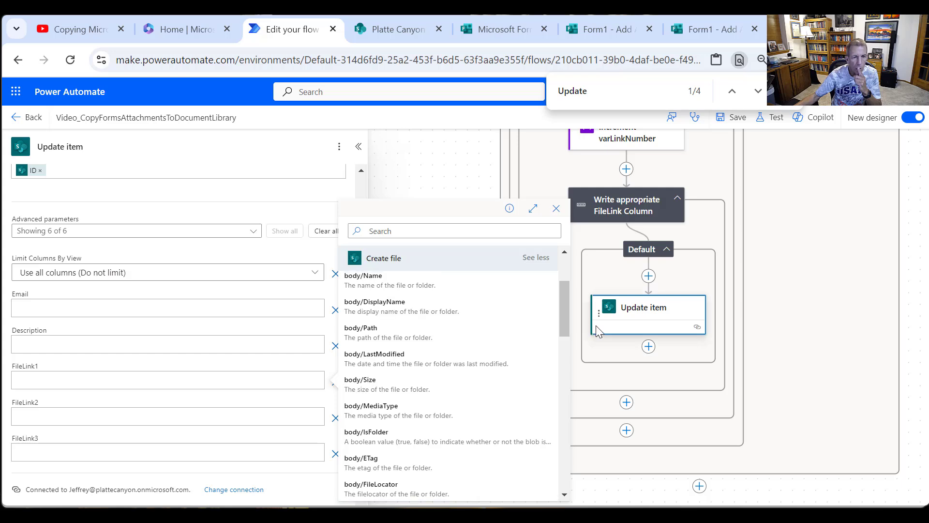
{"action": "left_click", "coordinate": [424, 341]}
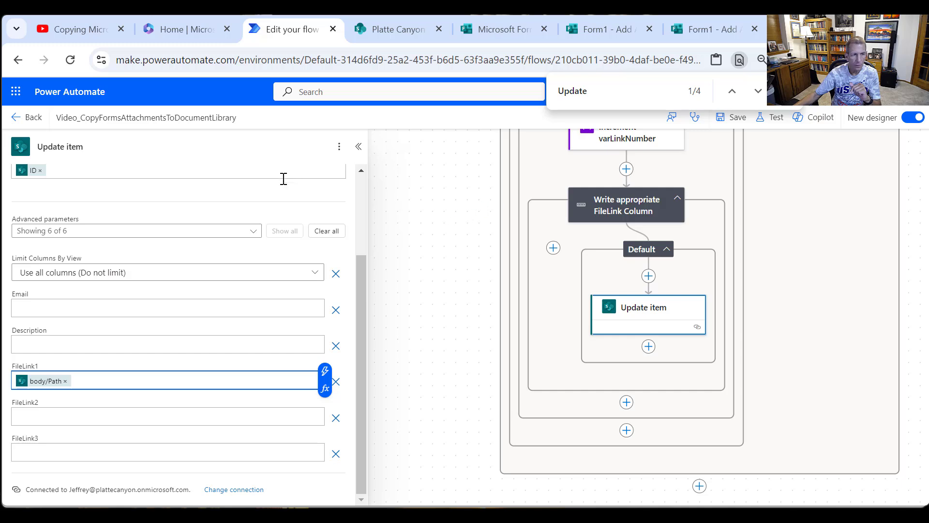
- Rename the Update item action in the Default branch as Update FileLink1
{"action": "double_click", "coordinate": [75, 146]}
{"action": "triple_click", "coordinate": [76, 146]}
{"action": "double_click", "coordinate": [72, 147]}
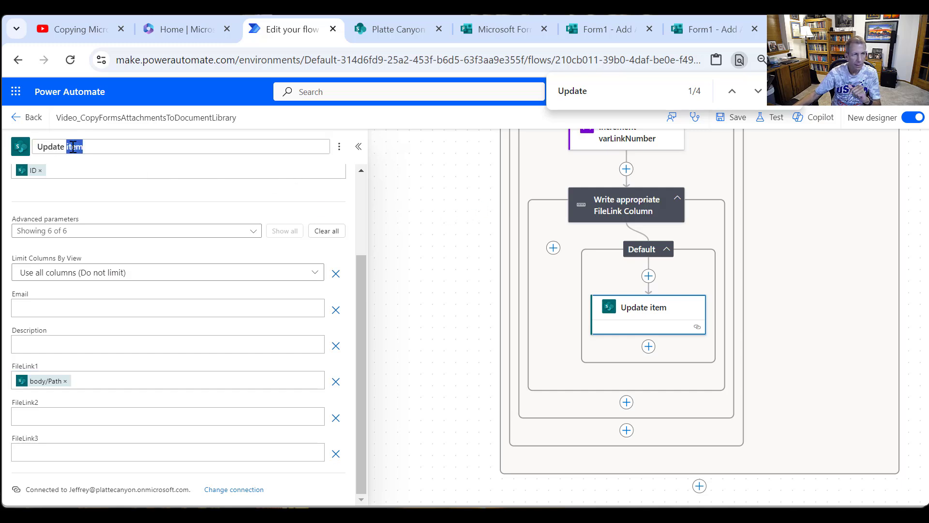
{"action": "type", "text": "FileLink1"}
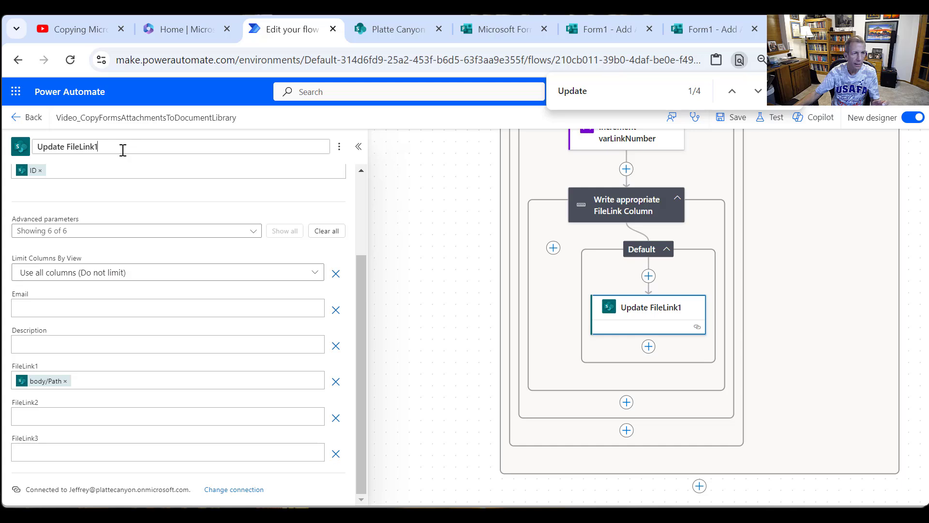
{"action": "key", "text": "ctrl+a"}
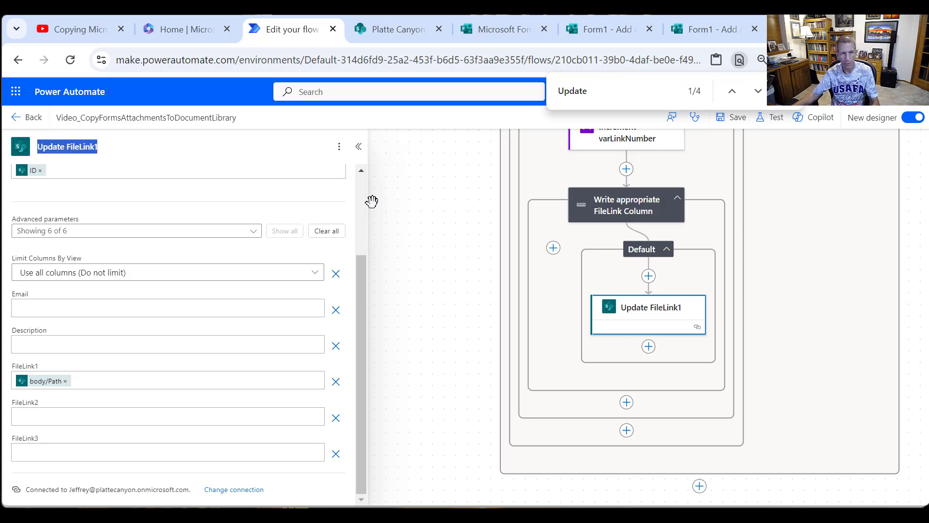
{"action": "left_click", "coordinate": [360, 150]}
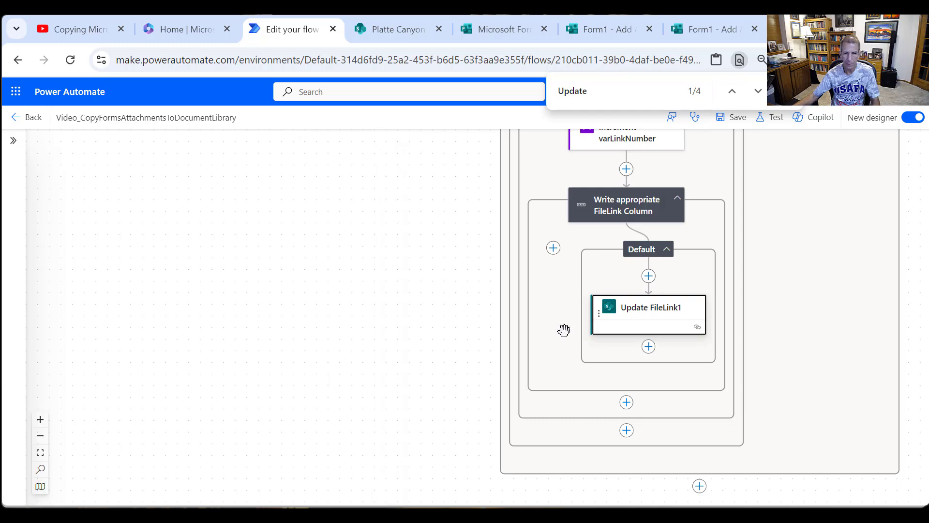
- Add a case to the Write appropriate FileLink Column switch and set its Equals value to 2
{"action": "left_click", "coordinate": [554, 249]}
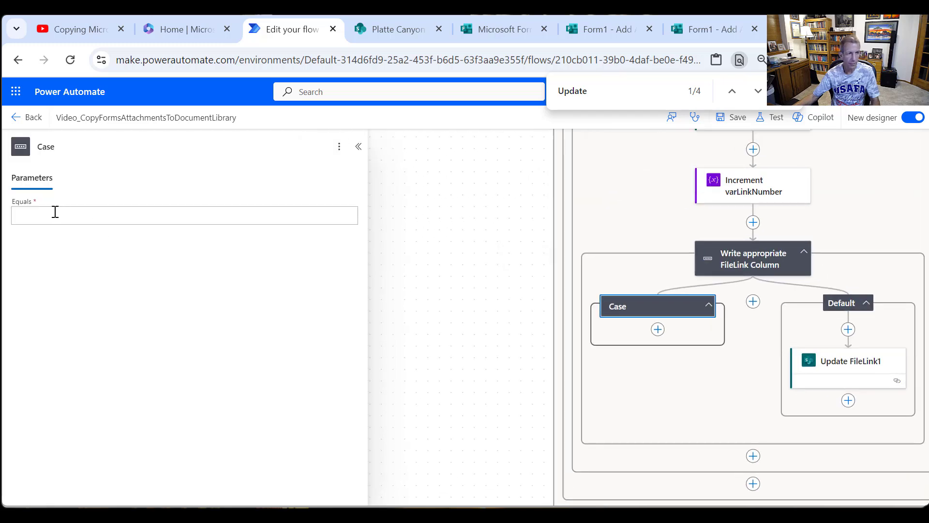
{"action": "left_click", "coordinate": [56, 212]}
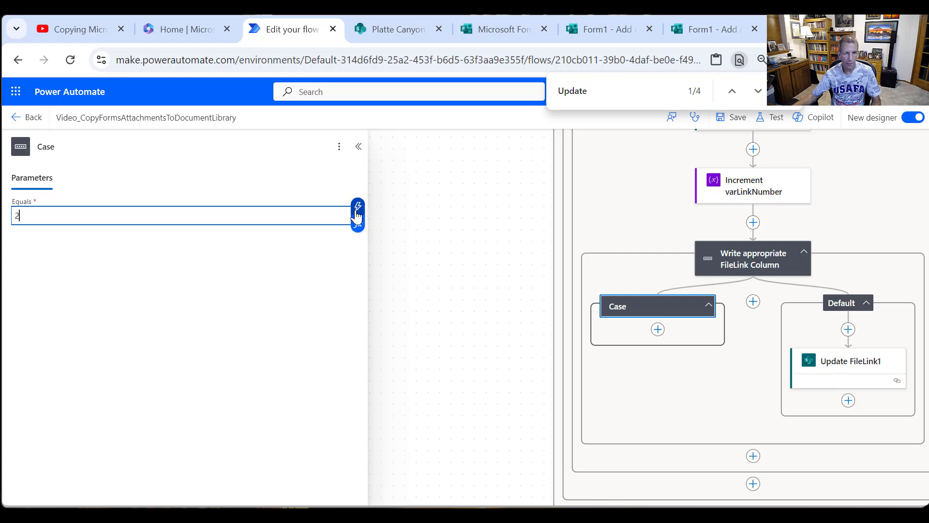
{"action": "left_click", "coordinate": [406, 229]}
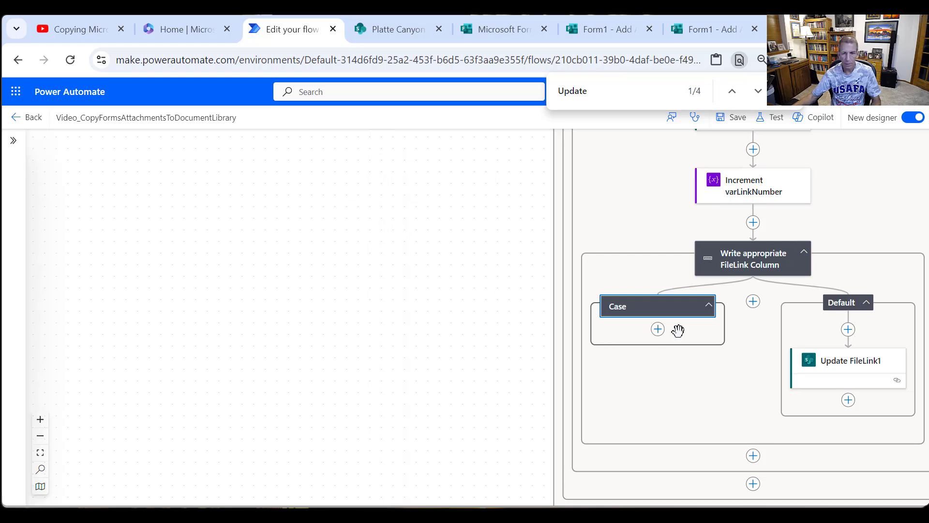
- Copy the Update FileLink1 action and paste it into the new, empty case
{"action": "right_click", "coordinate": [870, 366]}
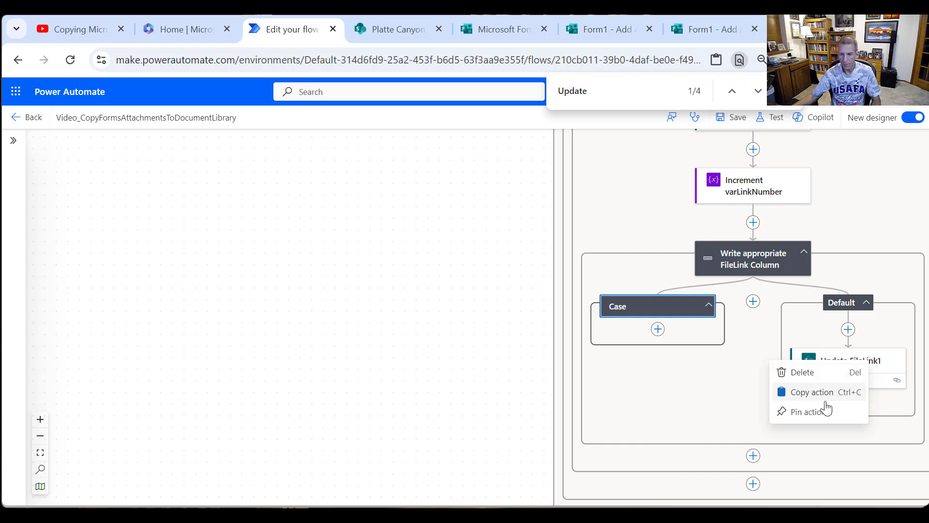
{"action": "left_click", "coordinate": [822, 394]}
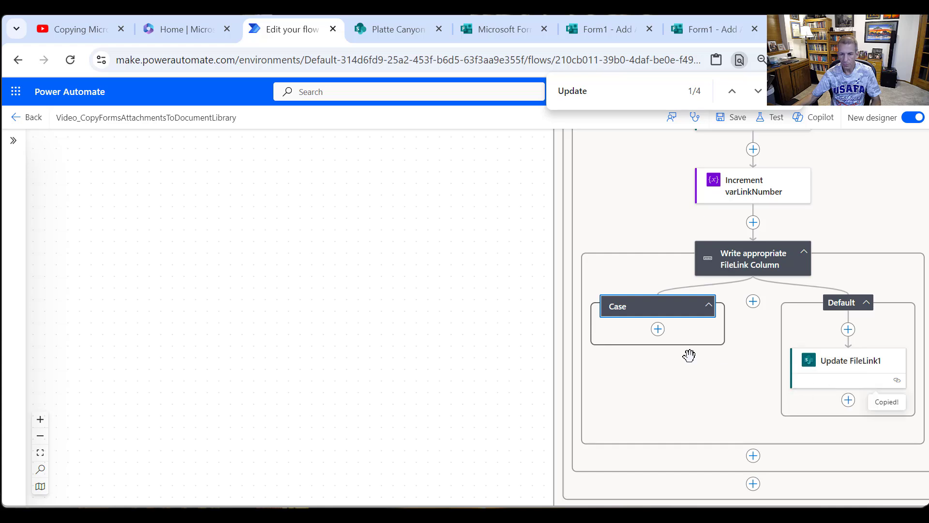
{"action": "left_click", "coordinate": [658, 329]}
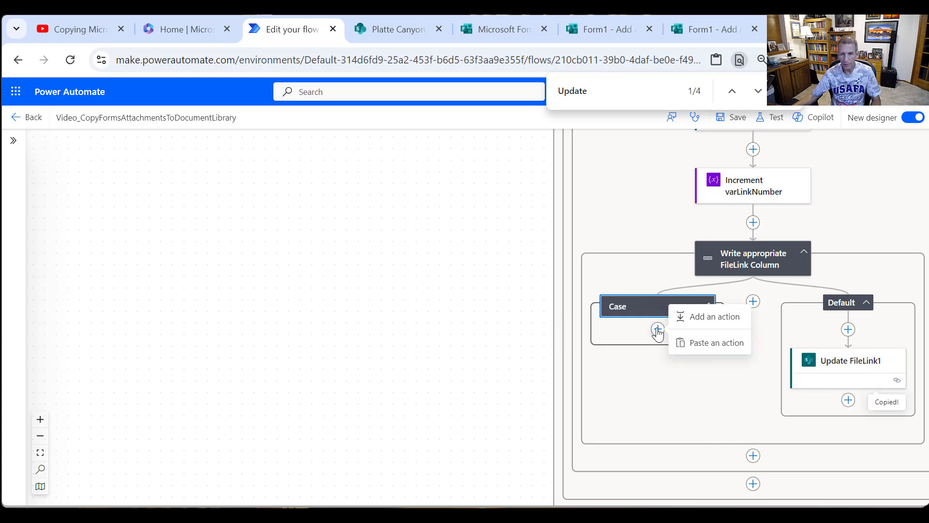
{"action": "left_click", "coordinate": [724, 345]}
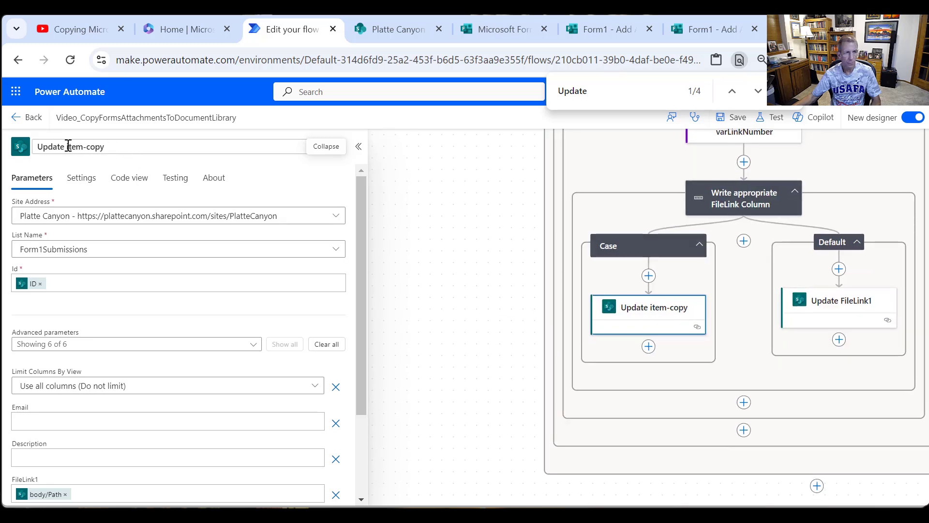
- Rename the pasted action in the case as Update FileLink2
{"action": "left_click_drag", "start_coordinate": [68, 146], "coordinate": [242, 149]}
{"action": "type", "text": "FileLin"}
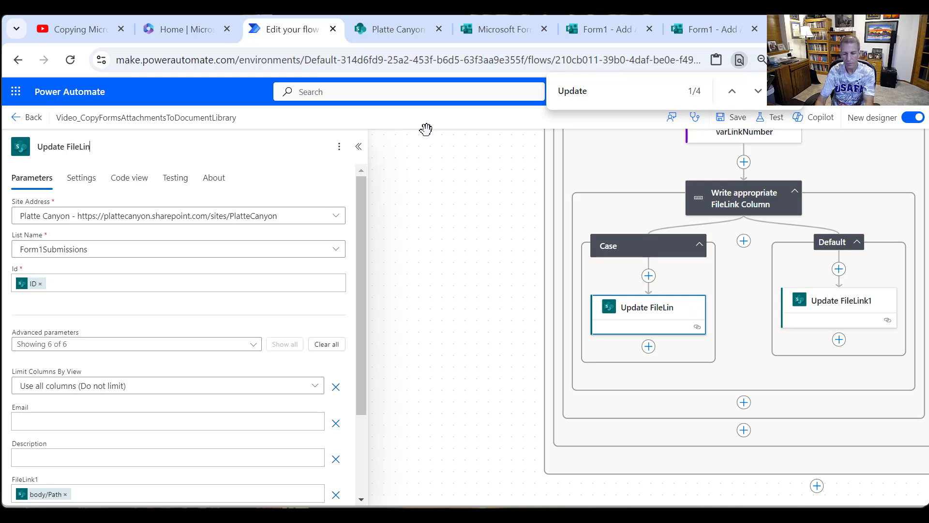
{"action": "type", "text": "2"}
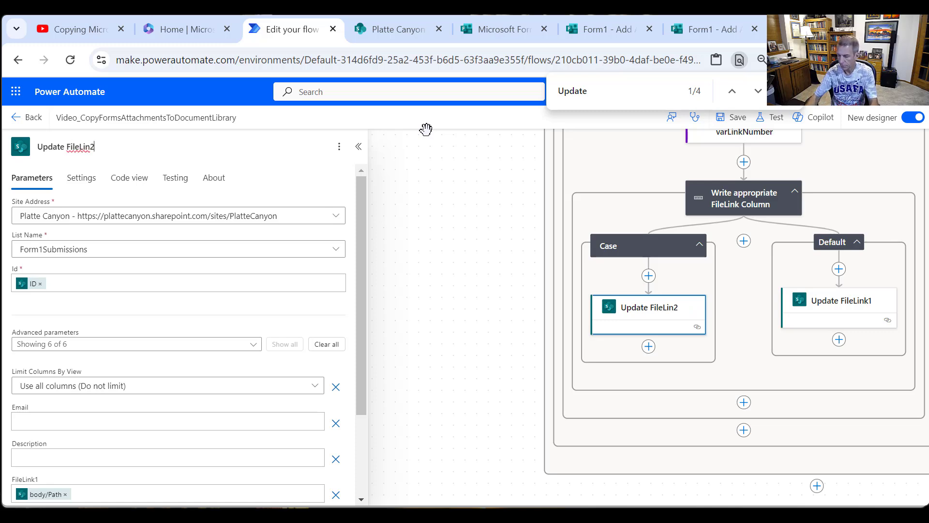
{"action": "key", "text": "BackSpace"}
{"action": "type", "text": "k2"}
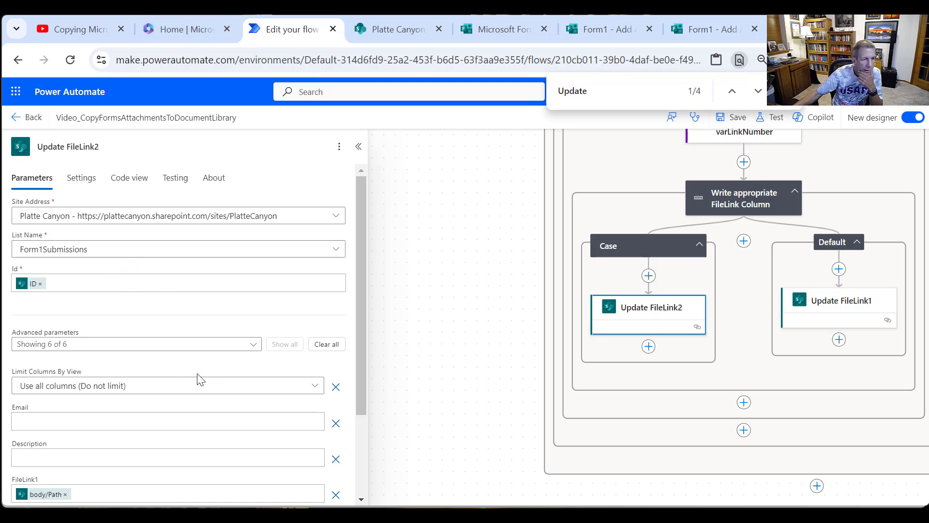
- In Update FileLink2, clear the FileLink1 column and put body/Path in the FileLink2 column instead
{"action": "scroll", "coordinate": [228, 355], "scroll_direction": "down", "scroll_amount": 2}
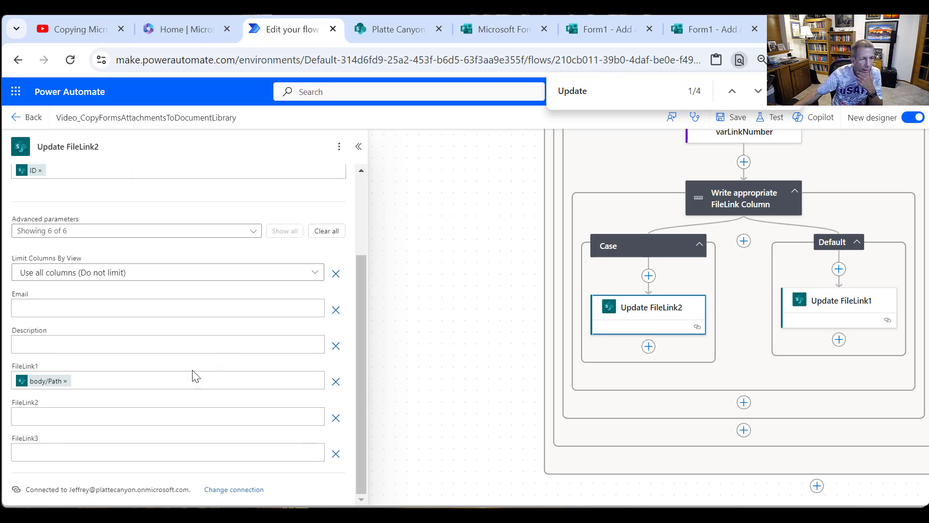
{"action": "left_click", "coordinate": [81, 381]}
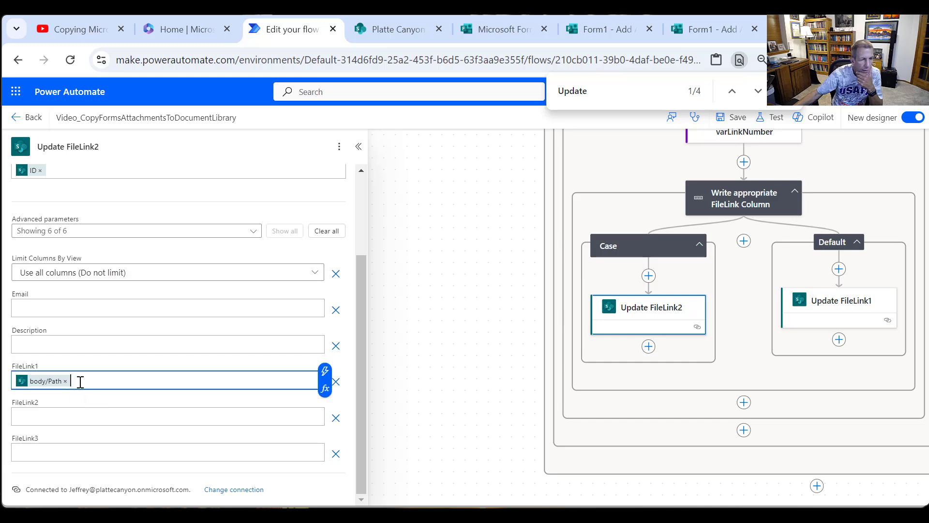
{"action": "key", "text": "BackSpace"}
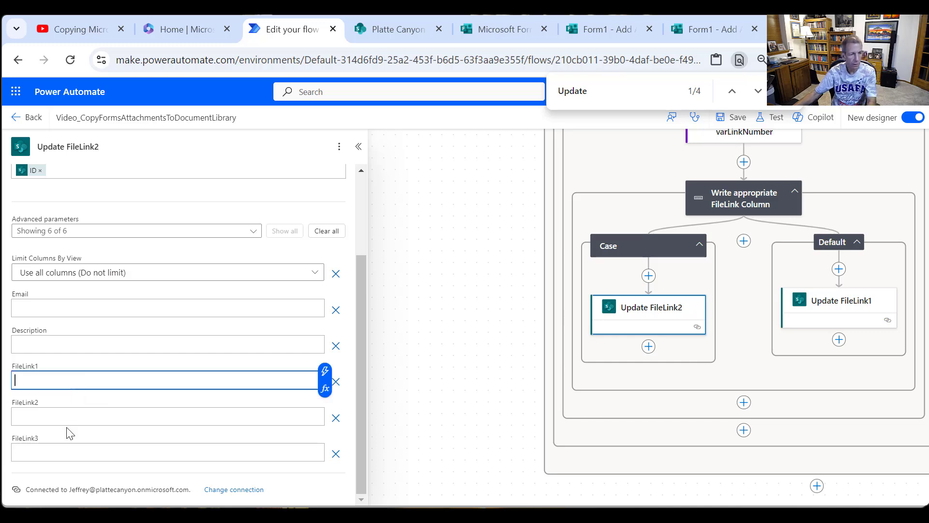
{"action": "left_click", "coordinate": [60, 417]}
{"action": "key", "text": "ctrl+v"}
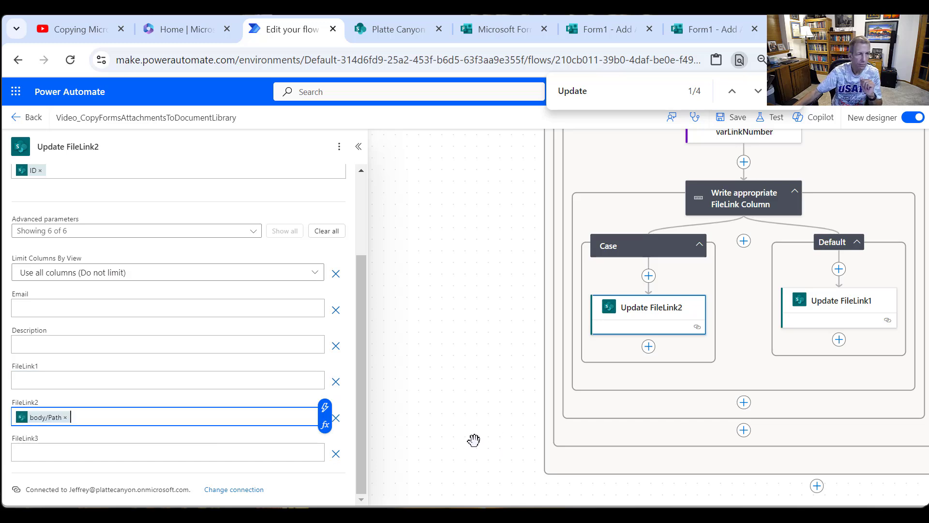
{"action": "scroll", "coordinate": [368, 212], "scroll_direction": "up", "scroll_amount": 3}
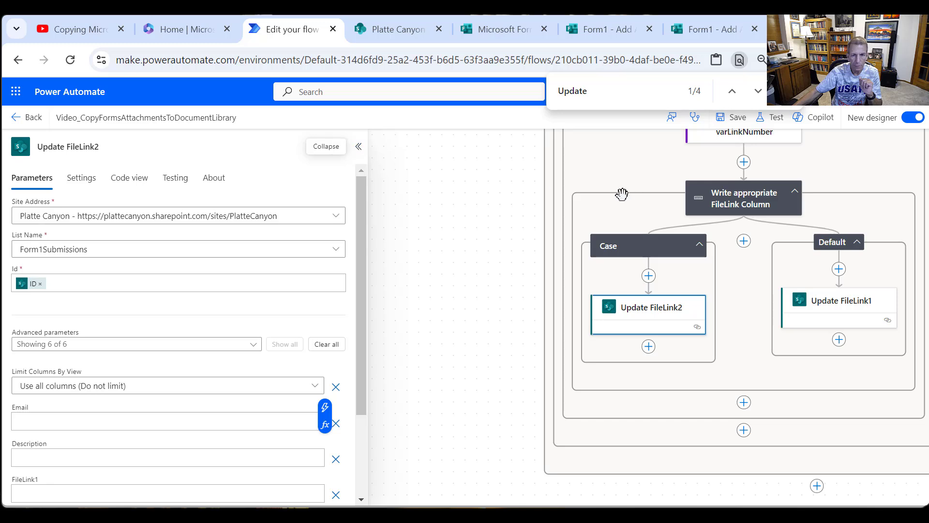
- Rename the case containing Update FileLink2 as Case 2
{"action": "left_click", "coordinate": [649, 251]}
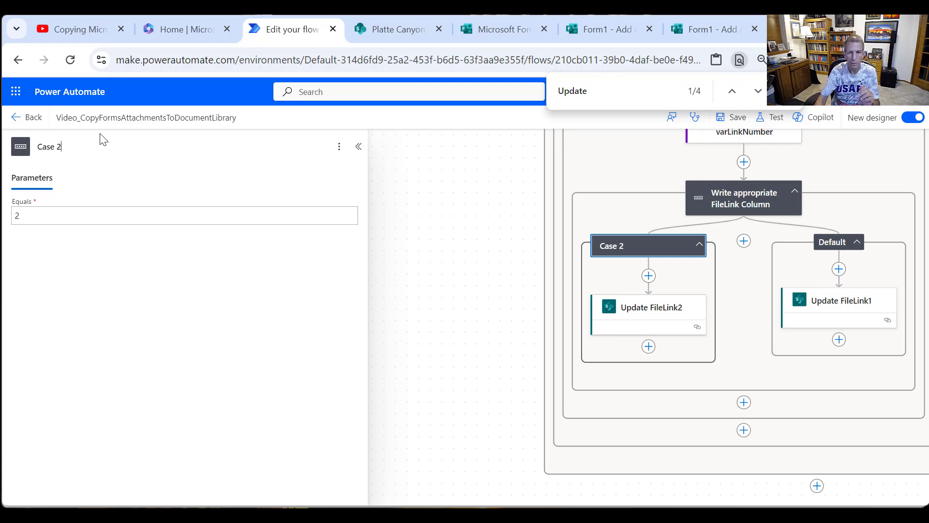
{"action": "right_click", "coordinate": [627, 240]}
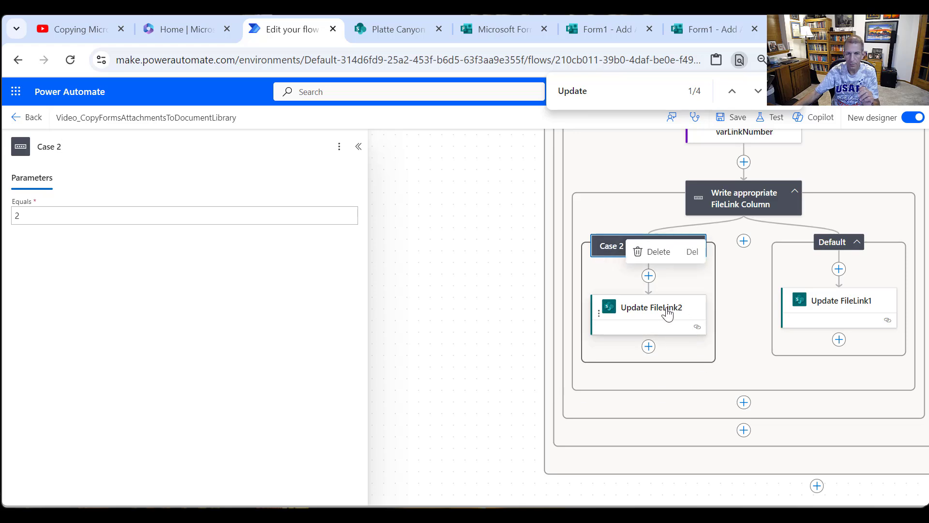
{"action": "left_click", "coordinate": [740, 259]}
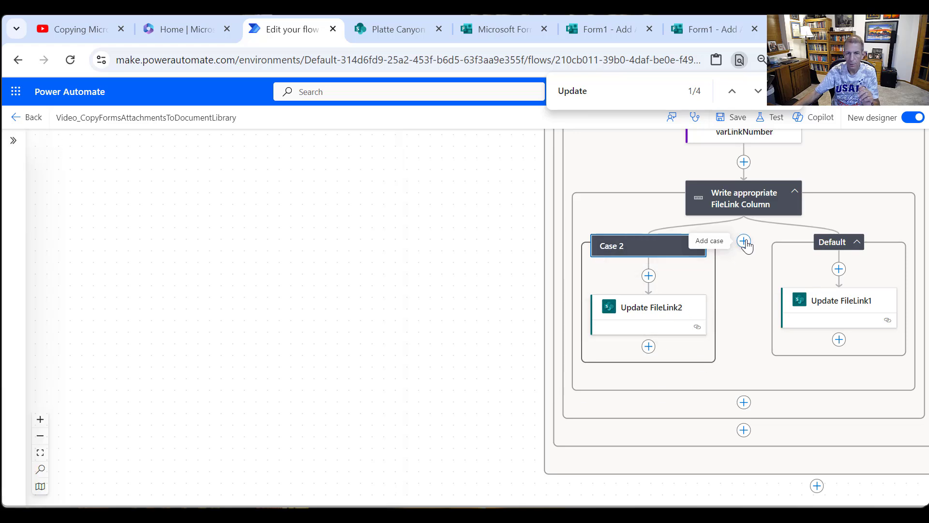
- Add another case to the switch, name it Case 3, and set its Equals value to 3
{"action": "left_click", "coordinate": [744, 242]}
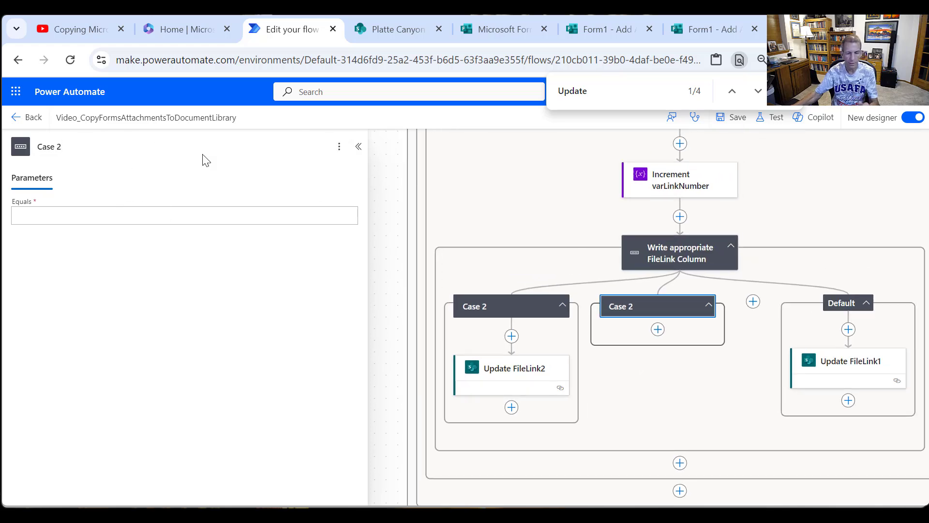
{"action": "key", "text": "BackSpace"}
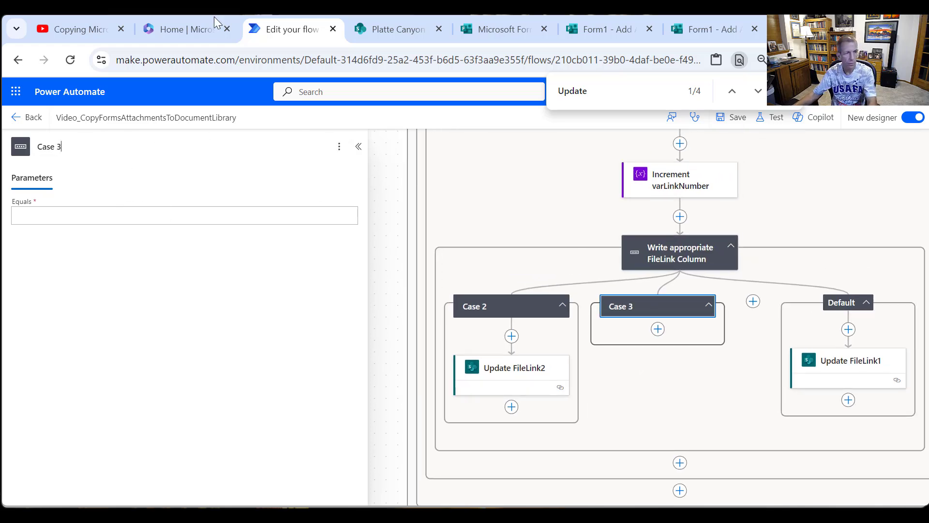
{"action": "left_click", "coordinate": [122, 220]}
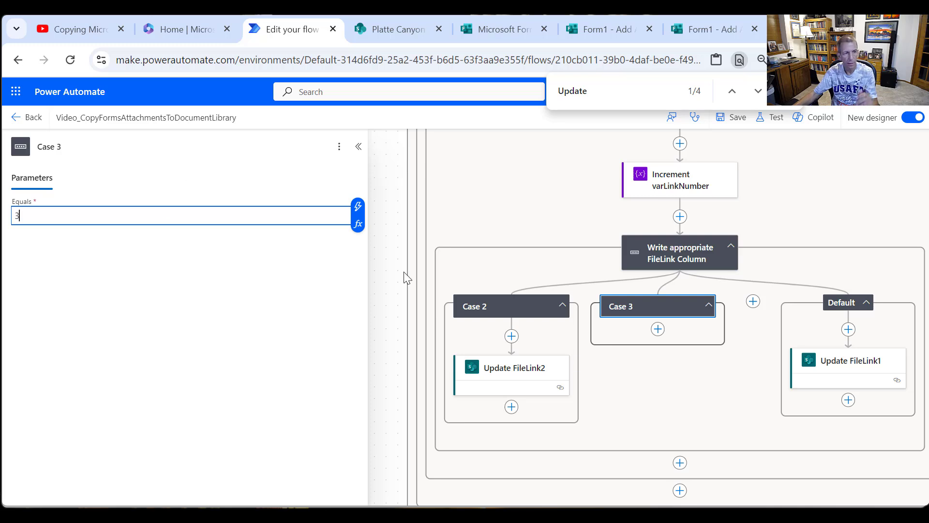
- Copy the Update FileLink2 action from Case 2 and paste it into Case 3
{"action": "right_click", "coordinate": [526, 369]}
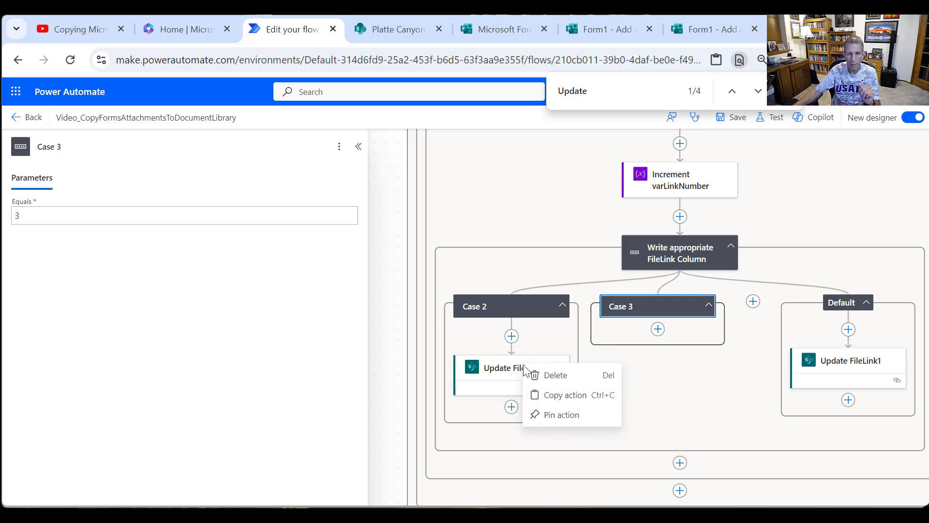
{"action": "left_click", "coordinate": [565, 396]}
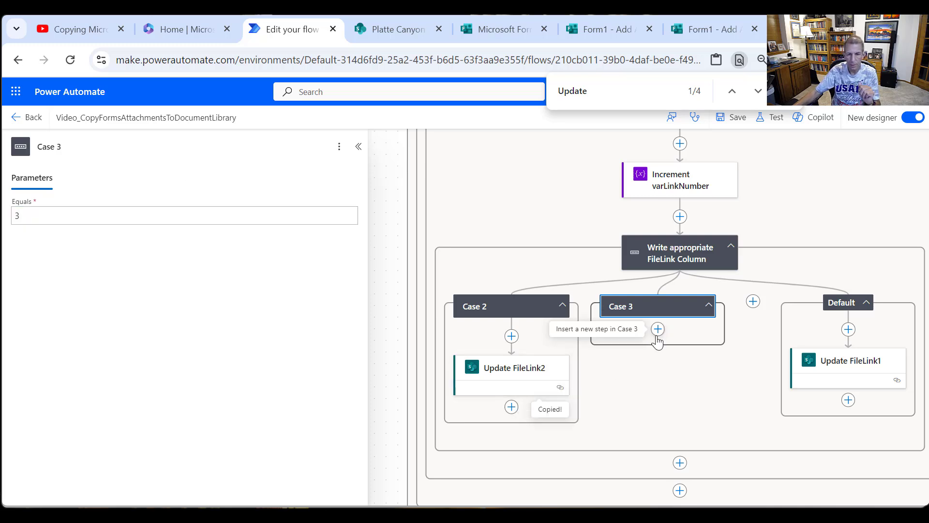
{"action": "left_click", "coordinate": [658, 329]}
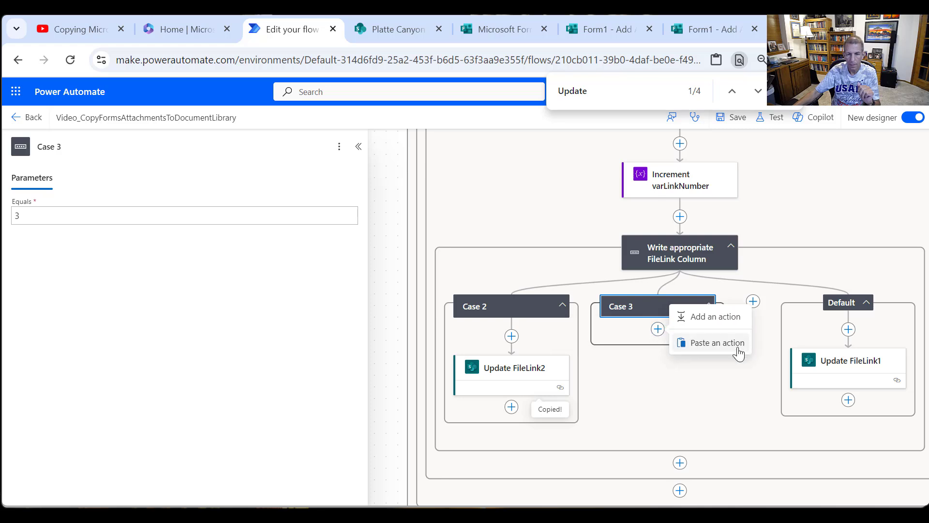
{"action": "left_click", "coordinate": [724, 335]}
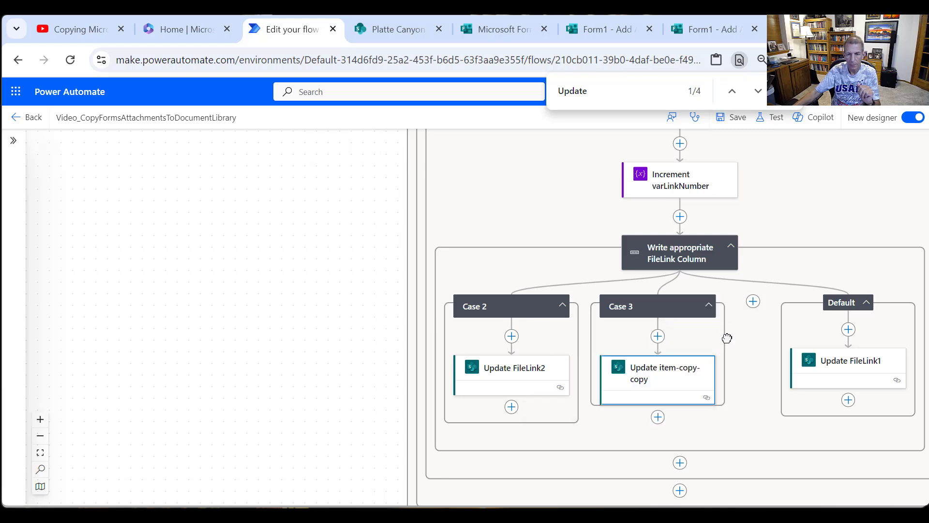
- Rename the pasted update action in Case 3 as Update FileLink3
{"action": "left_click", "coordinate": [691, 385]}
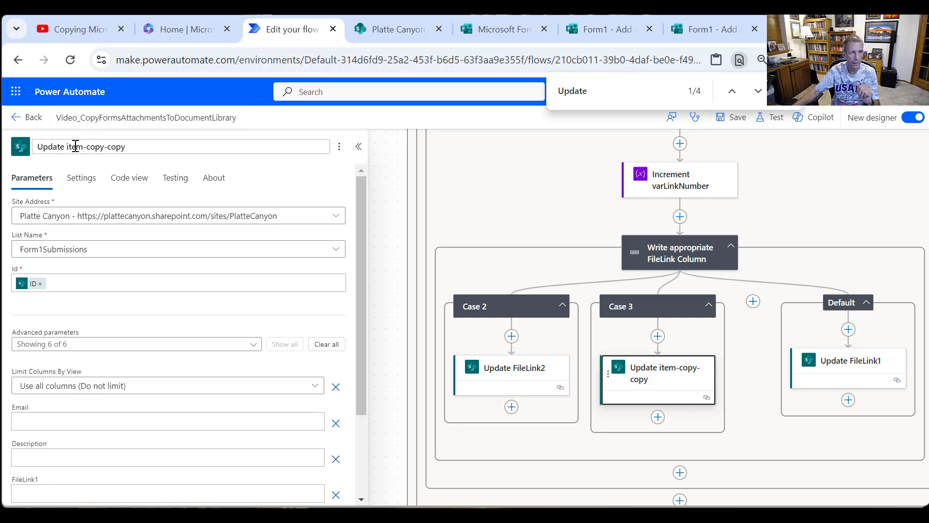
{"action": "left_click_drag", "start_coordinate": [68, 147], "coordinate": [127, 148]}
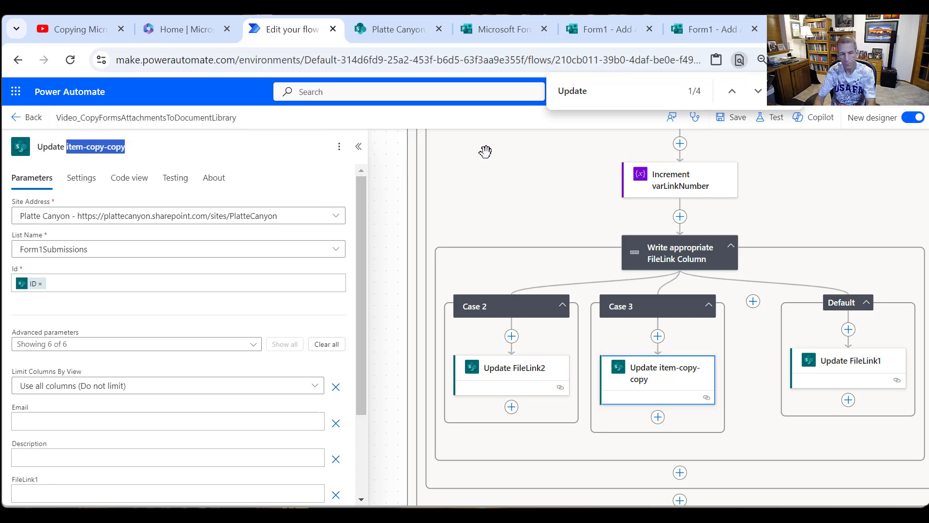
{"action": "type", "text": "FileLink"}
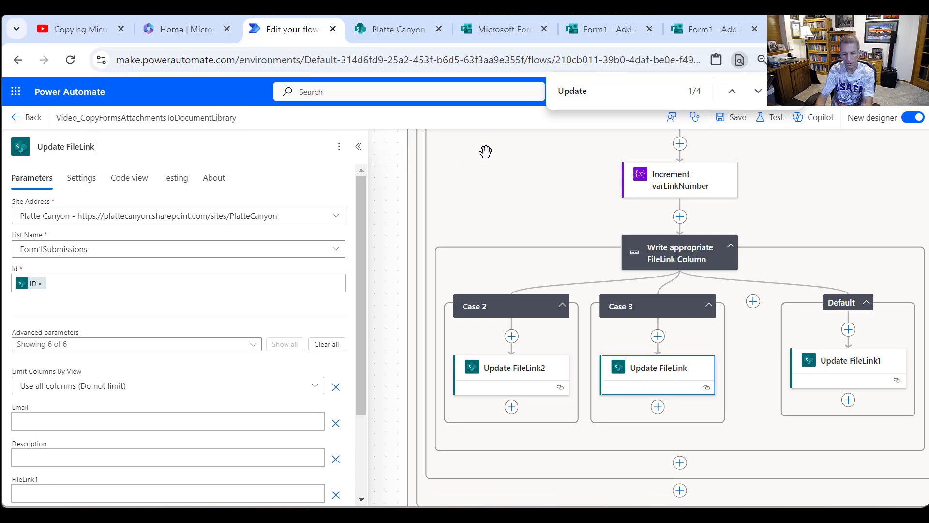
{"action": "type", "text": "3"}
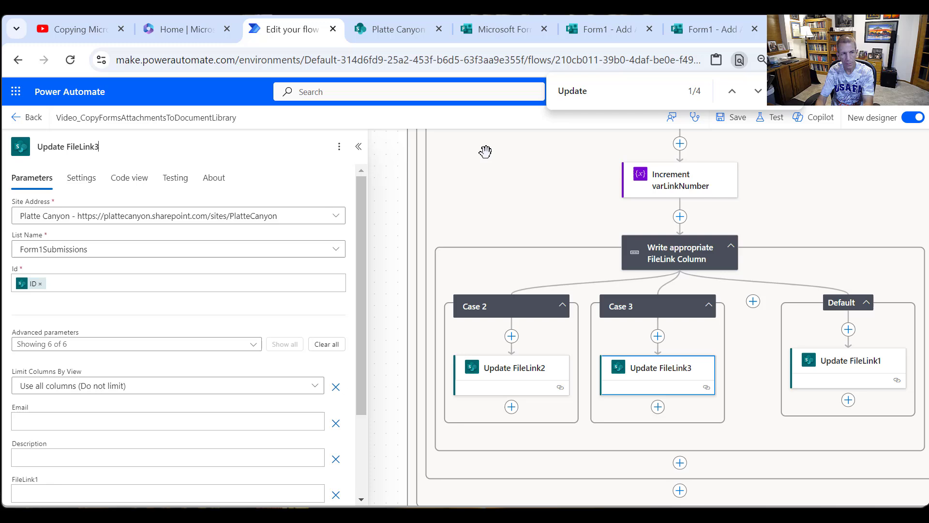
- In Update FileLink3, clear the FileLink2 column and put body/Path in the FileLink3 column instead
{"action": "scroll", "coordinate": [125, 410], "scroll_direction": "down", "scroll_amount": 3}
{"action": "left_click", "coordinate": [86, 418]}
{"action": "key", "text": "BackSpace"}
{"action": "key", "text": "BackSpace"}
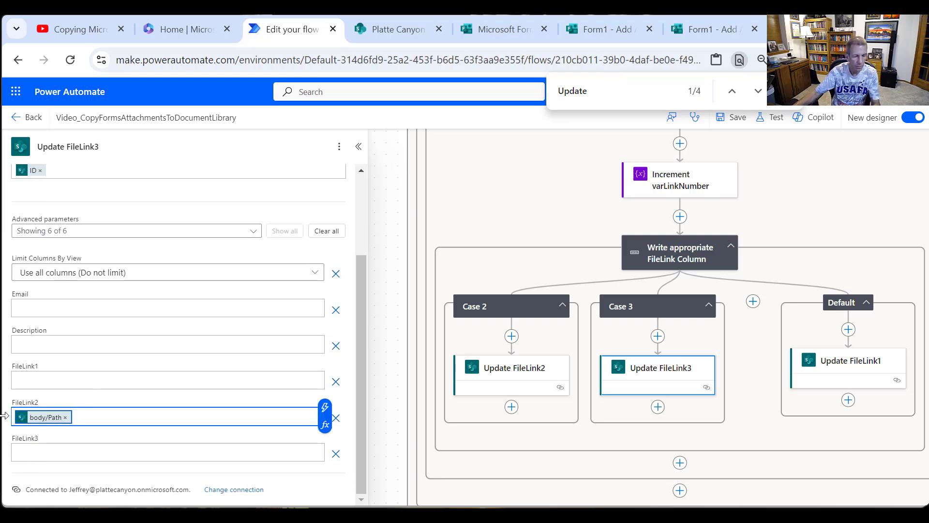
{"action": "left_click", "coordinate": [76, 452]}
{"action": "key", "text": "ctrl+v"}
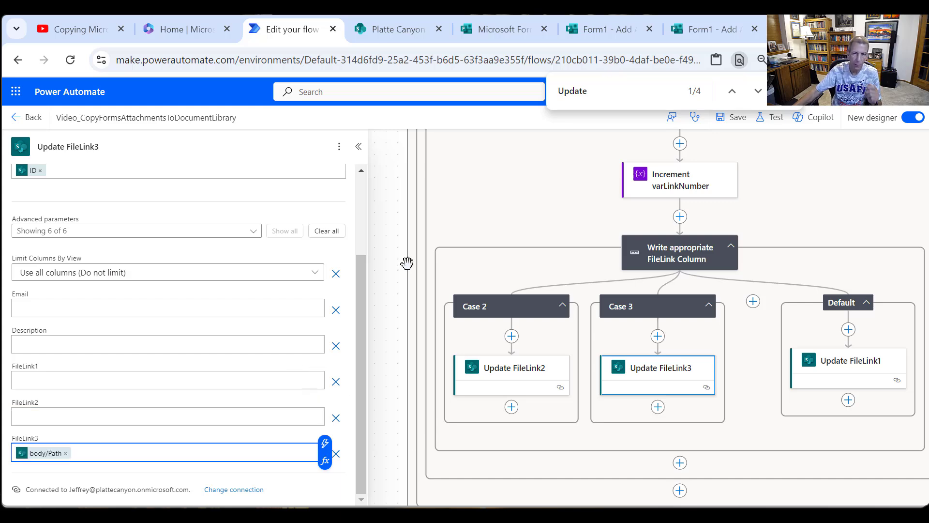
- Close the page search, save the flow, and return to its details page
{"action": "scroll", "coordinate": [506, 197], "scroll_direction": "up", "scroll_amount": 2}
{"action": "scroll", "coordinate": [525, 221], "scroll_direction": "up", "scroll_amount": 5}
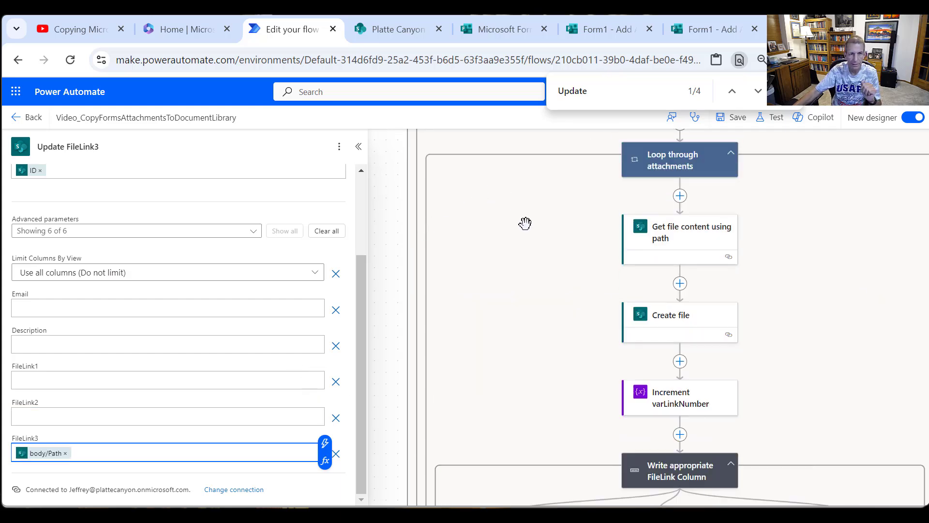
{"action": "left_click", "coordinate": [738, 118]}
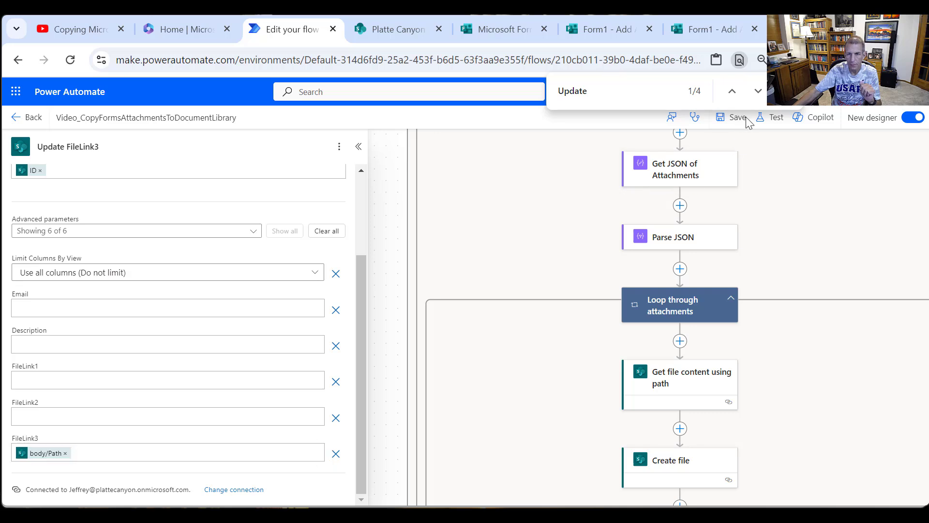
{"action": "key", "text": "Escape"}
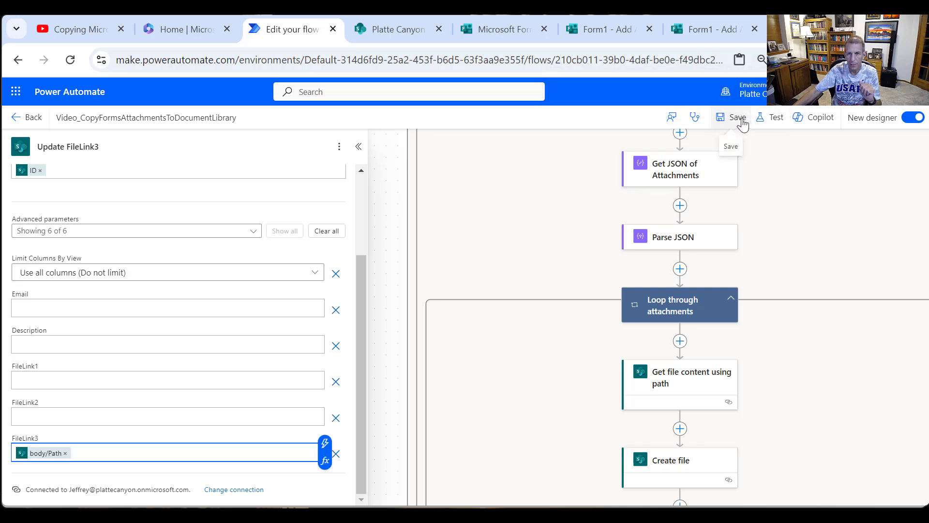
{"action": "left_click", "coordinate": [740, 121]}
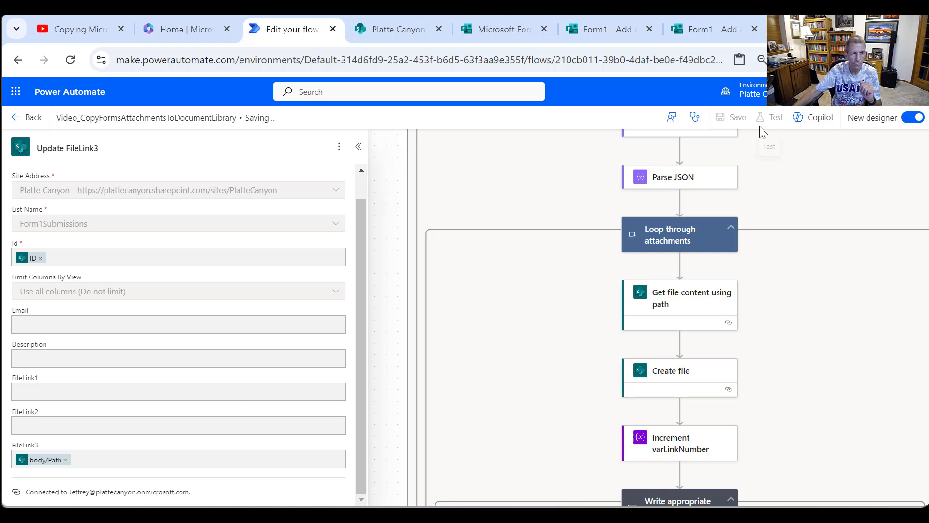
{"action": "left_click", "coordinate": [27, 116]}
- Start another response to Form1 - Add Attachments and enter "Test with three files" as the file description
{"action": "left_click", "coordinate": [718, 31]}
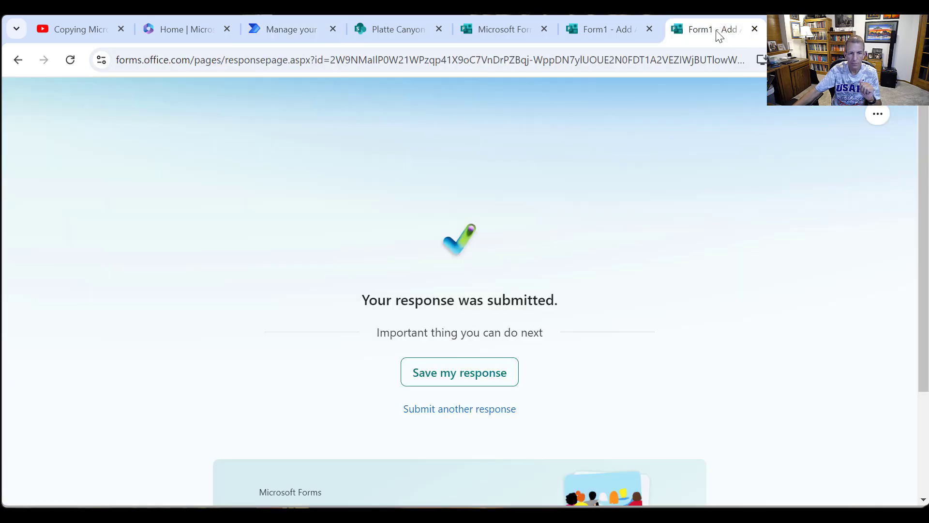
{"action": "left_click", "coordinate": [508, 412]}
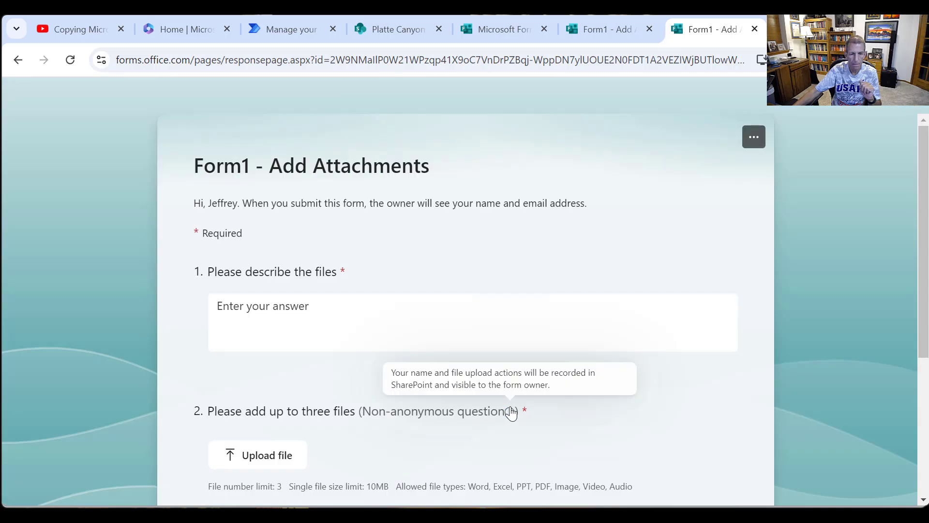
{"action": "left_click", "coordinate": [372, 333]}
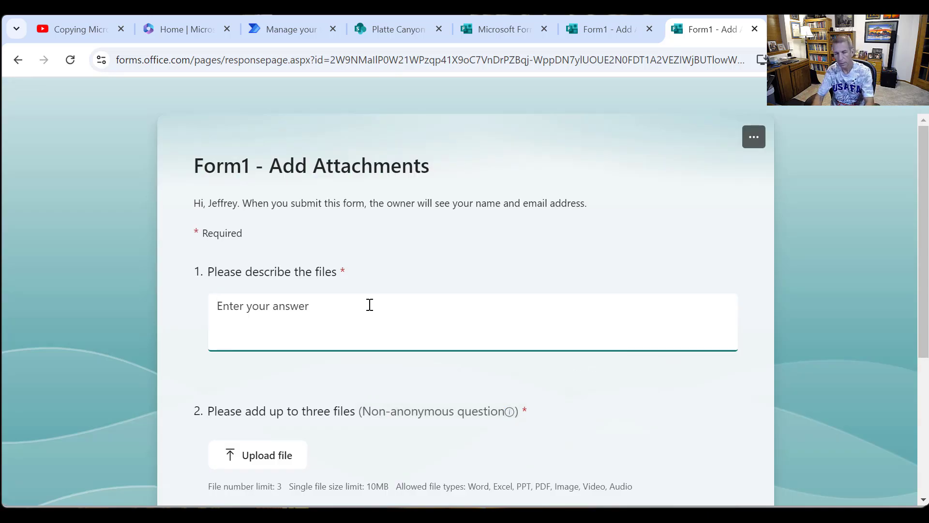
{"action": "type", "text": "Test with"}
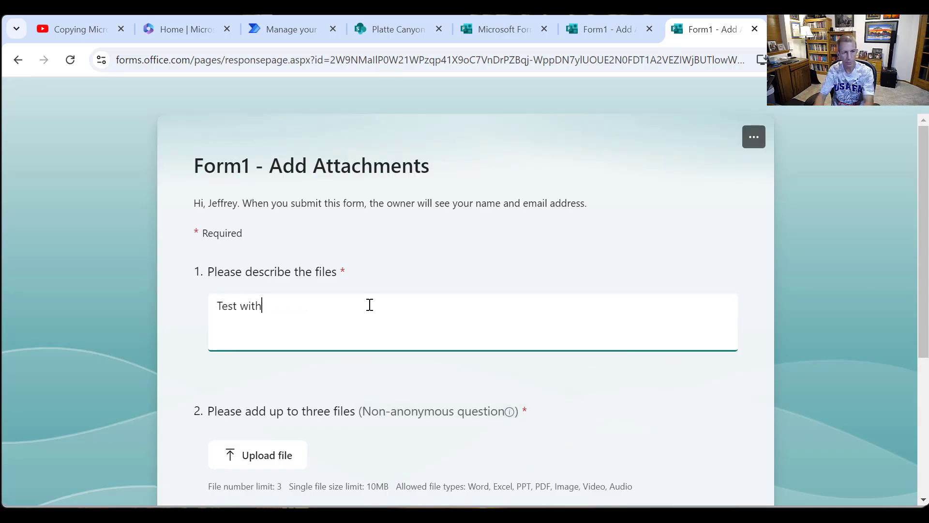
{"action": "type", "text": " three file"}
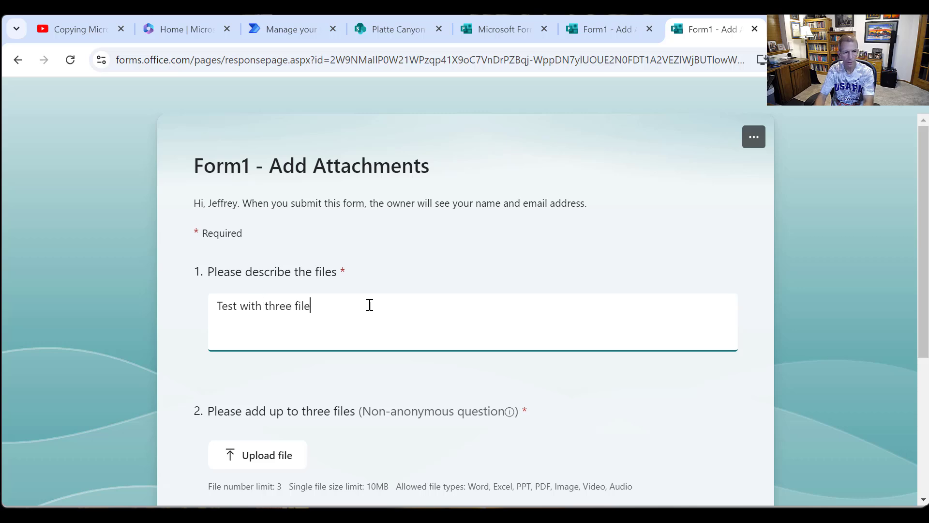
{"action": "type", "text": "s"}
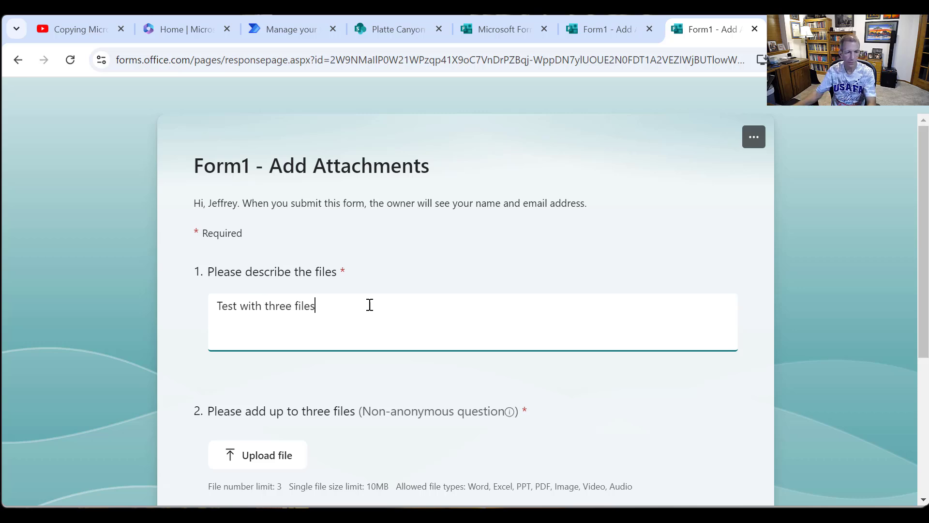
- Upload the 2023 and 2024 Facebook portrait JPGs from the Pictures folder to the form's file question
{"action": "left_click", "coordinate": [255, 459]}
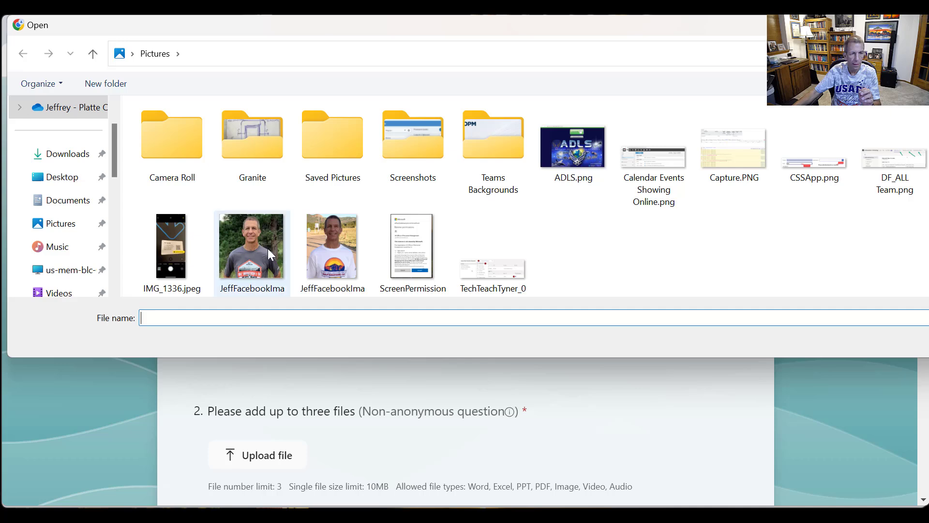
{"action": "left_click", "coordinate": [268, 248]}
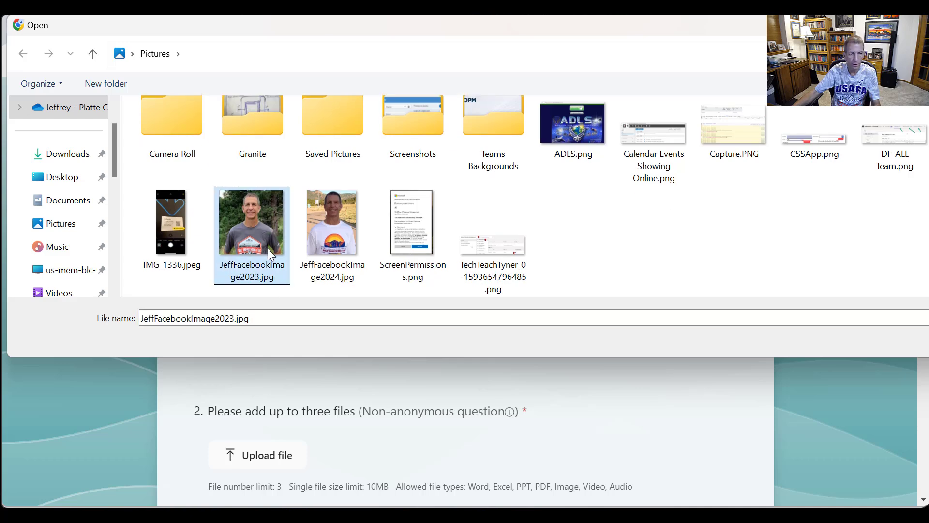
{"action": "double_click", "coordinate": [268, 248]}
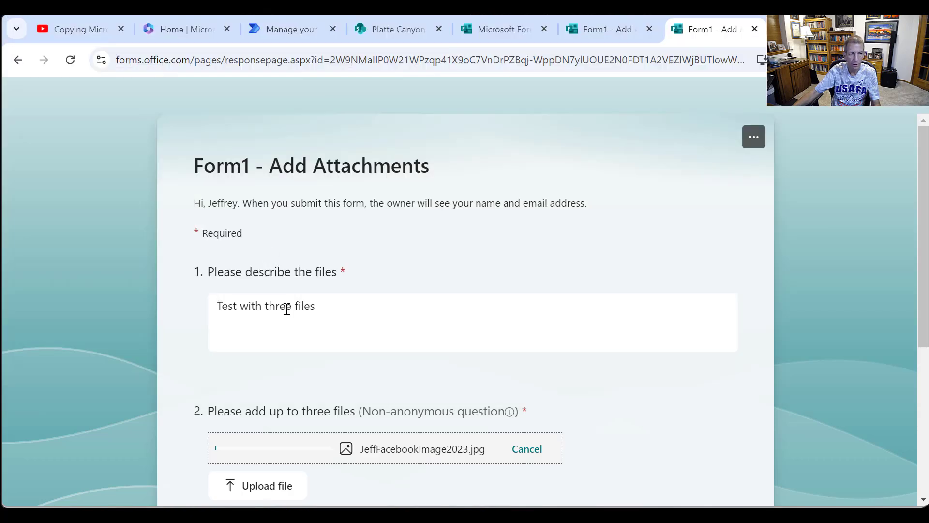
{"action": "left_click", "coordinate": [282, 486]}
{"action": "double_click", "coordinate": [343, 254]}
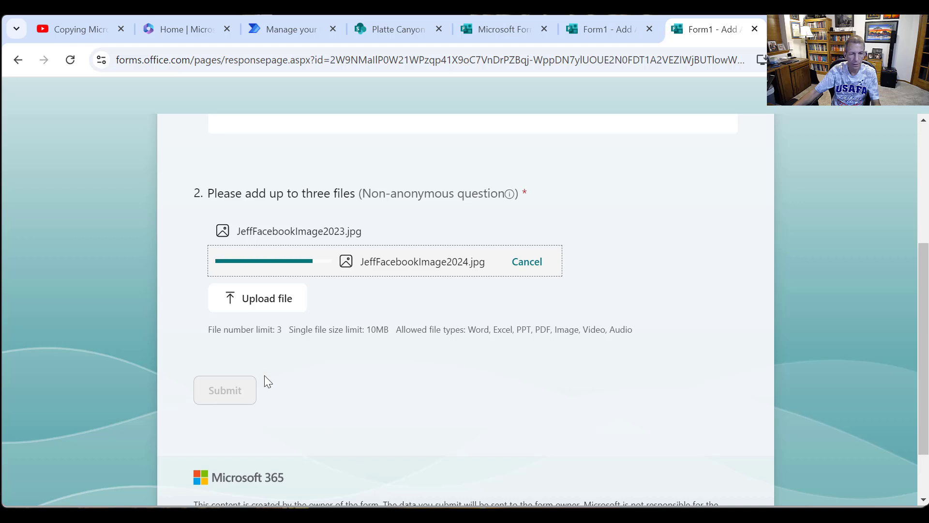
- Begin a third file upload and look through Documents and its Travel\2024 subfolder for a suitable file
{"action": "left_click", "coordinate": [285, 306]}
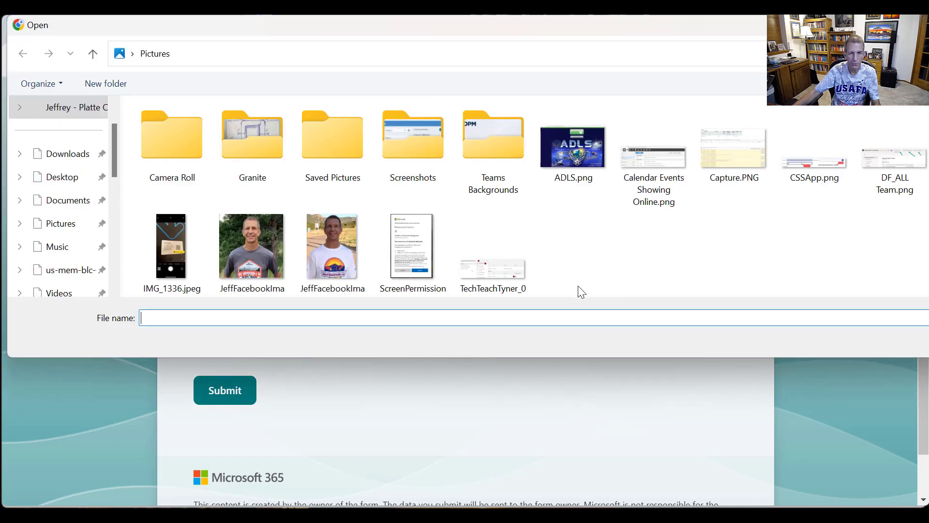
{"action": "left_click", "coordinate": [73, 205]}
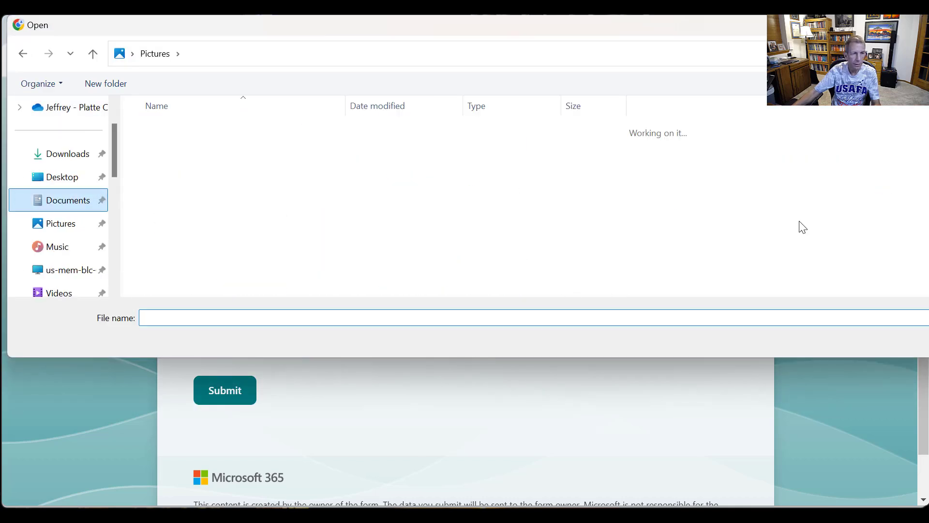
{"action": "scroll", "coordinate": [374, 253], "scroll_direction": "down", "scroll_amount": 10}
{"action": "scroll", "coordinate": [374, 254], "scroll_direction": "down", "scroll_amount": 4}
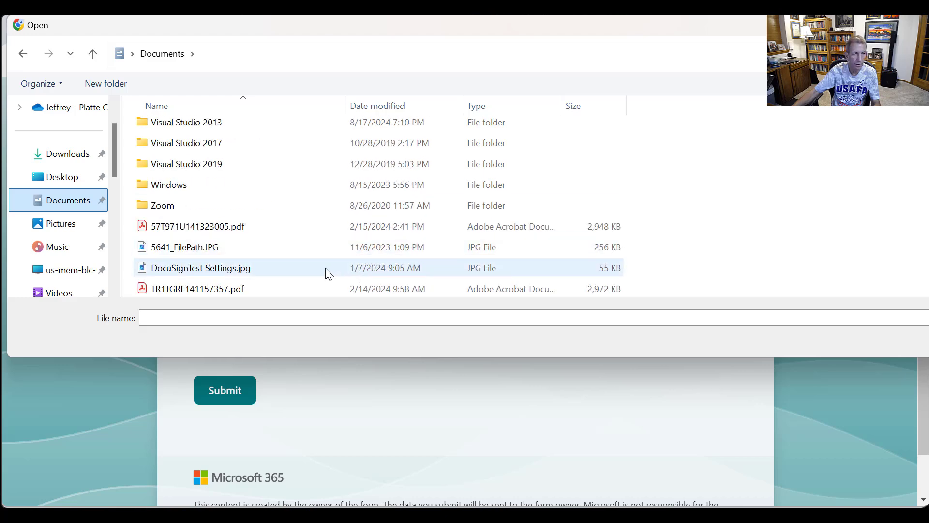
{"action": "scroll", "coordinate": [325, 268], "scroll_direction": "up", "scroll_amount": 2}
{"action": "scroll", "coordinate": [325, 268], "scroll_direction": "down", "scroll_amount": 2}
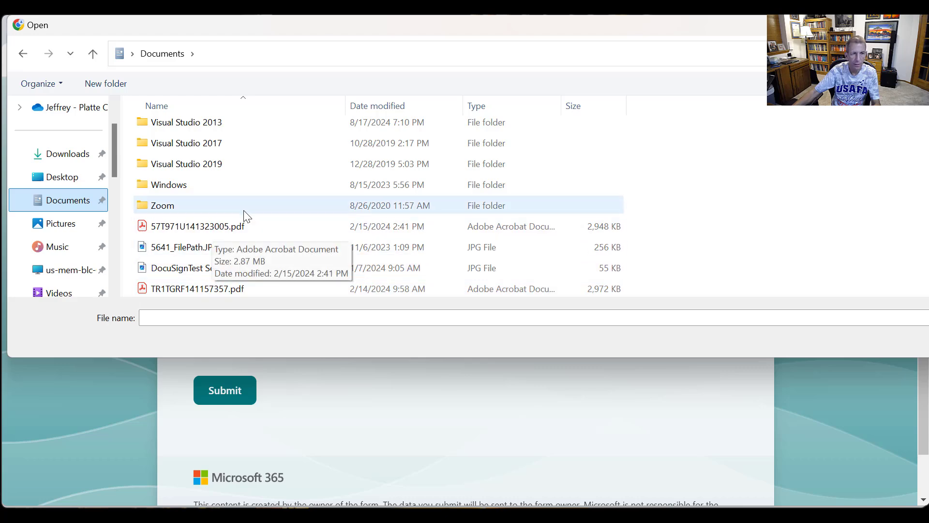
{"action": "scroll", "coordinate": [245, 214], "scroll_direction": "up", "scroll_amount": 3}
{"action": "scroll", "coordinate": [243, 210], "scroll_direction": "up", "scroll_amount": 4}
{"action": "scroll", "coordinate": [244, 207], "scroll_direction": "up", "scroll_amount": 3}
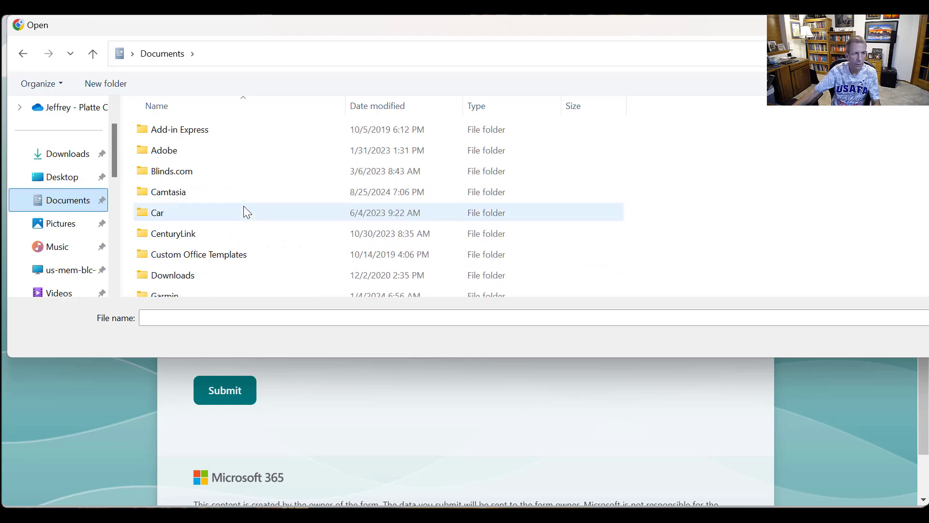
{"action": "scroll", "coordinate": [228, 203], "scroll_direction": "down", "scroll_amount": 7}
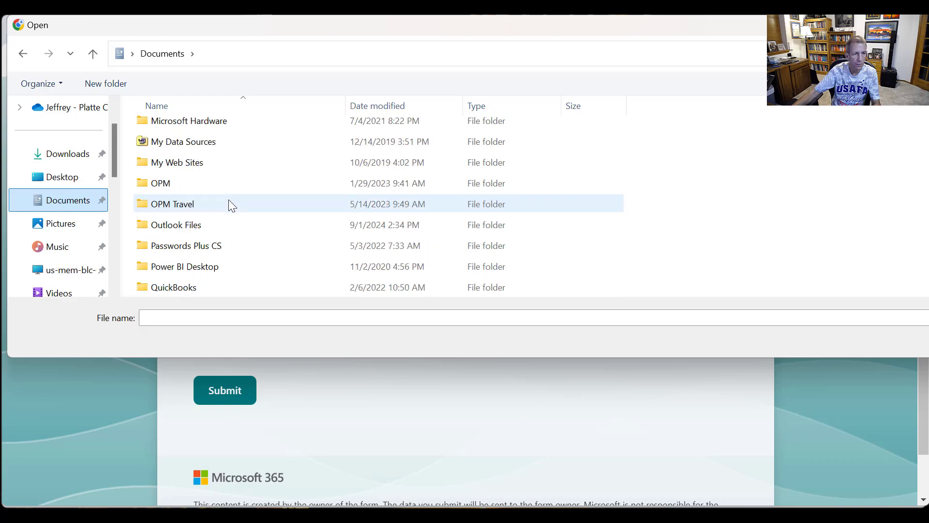
{"action": "scroll", "coordinate": [224, 226], "scroll_direction": "down", "scroll_amount": 3}
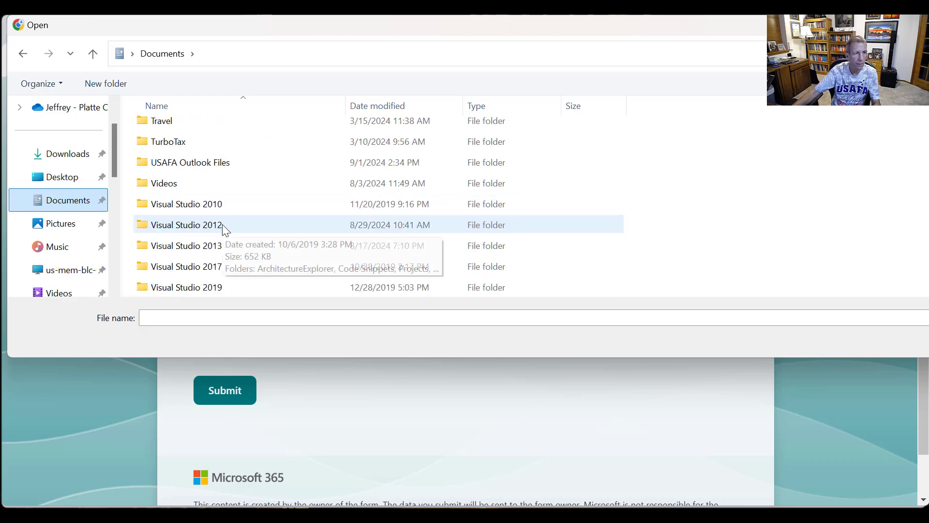
{"action": "scroll", "coordinate": [224, 227], "scroll_direction": "down", "scroll_amount": 2}
{"action": "scroll", "coordinate": [203, 218], "scroll_direction": "up", "scroll_amount": 2}
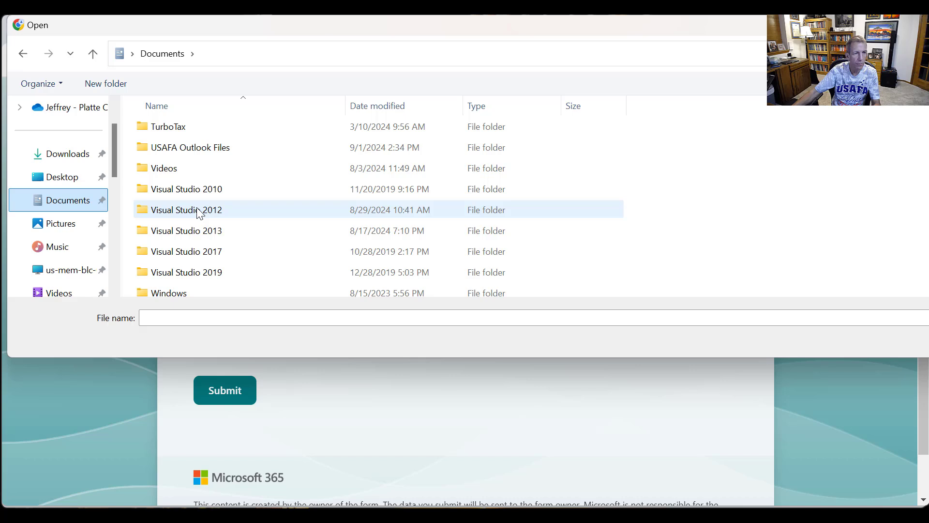
{"action": "scroll", "coordinate": [200, 213], "scroll_direction": "up", "scroll_amount": 2}
{"action": "double_click", "coordinate": [180, 232]}
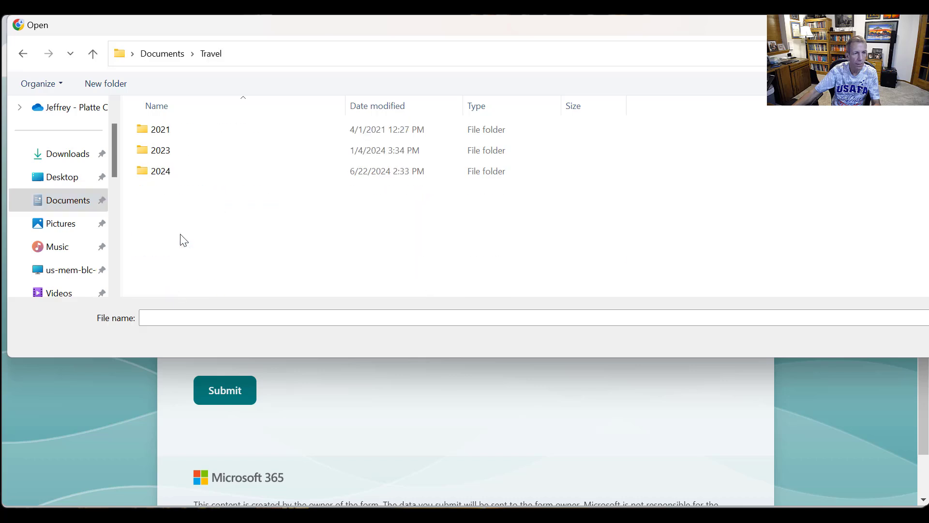
{"action": "double_click", "coordinate": [192, 170]}
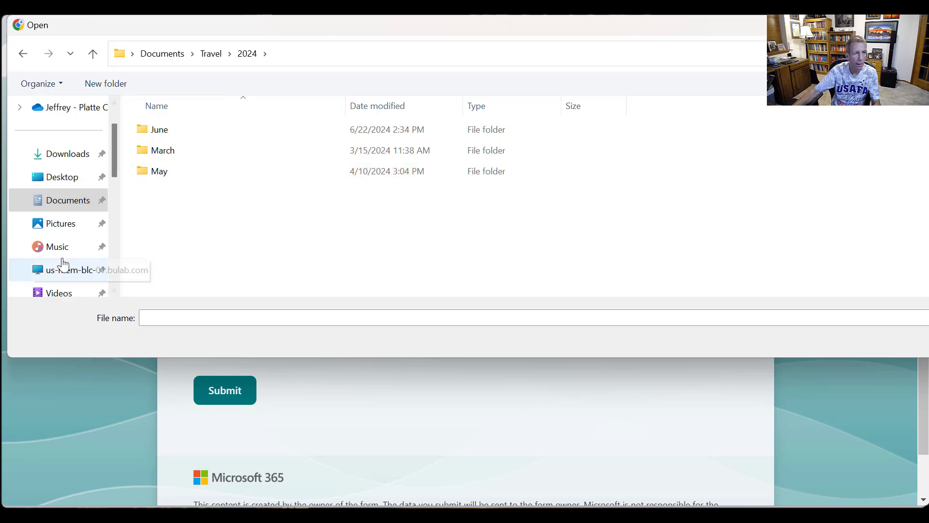
{"action": "scroll", "coordinate": [80, 220], "scroll_direction": "up", "scroll_amount": 1}
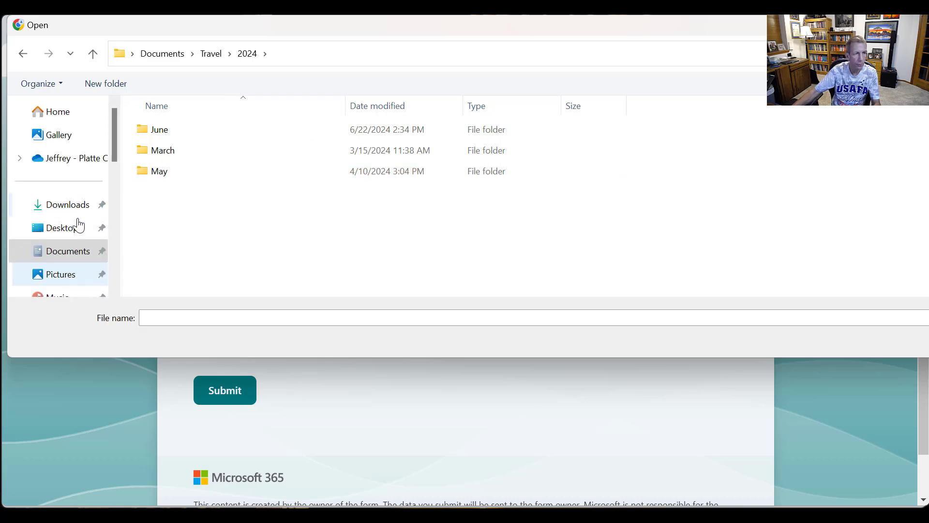
{"action": "scroll", "coordinate": [79, 232], "scroll_direction": "down", "scroll_amount": 2}
{"action": "scroll", "coordinate": [80, 233], "scroll_direction": "down", "scroll_amount": 2}
{"action": "scroll", "coordinate": [80, 231], "scroll_direction": "up", "scroll_amount": 3}
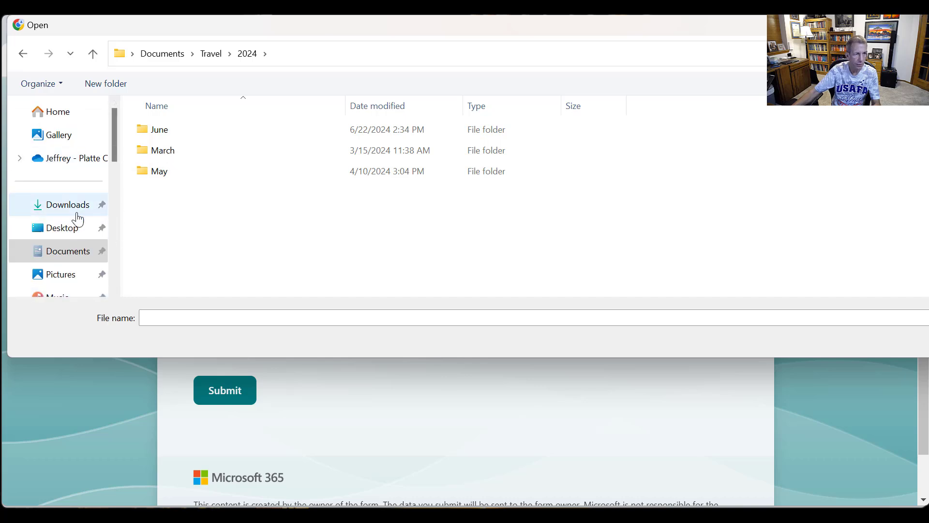
- Upload IMG_1336.jpeg from the Pictures folder as the third file and submit the form response
{"action": "left_click", "coordinate": [54, 279]}
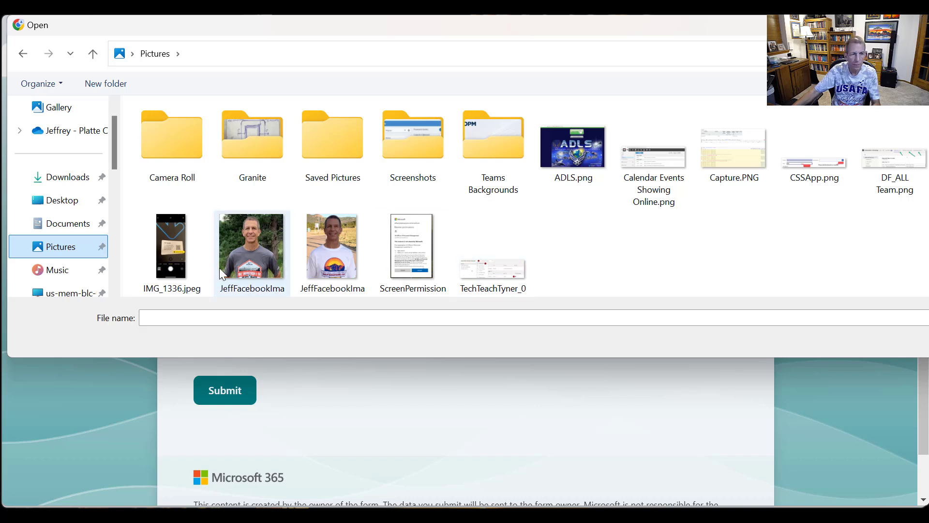
{"action": "double_click", "coordinate": [171, 257]}
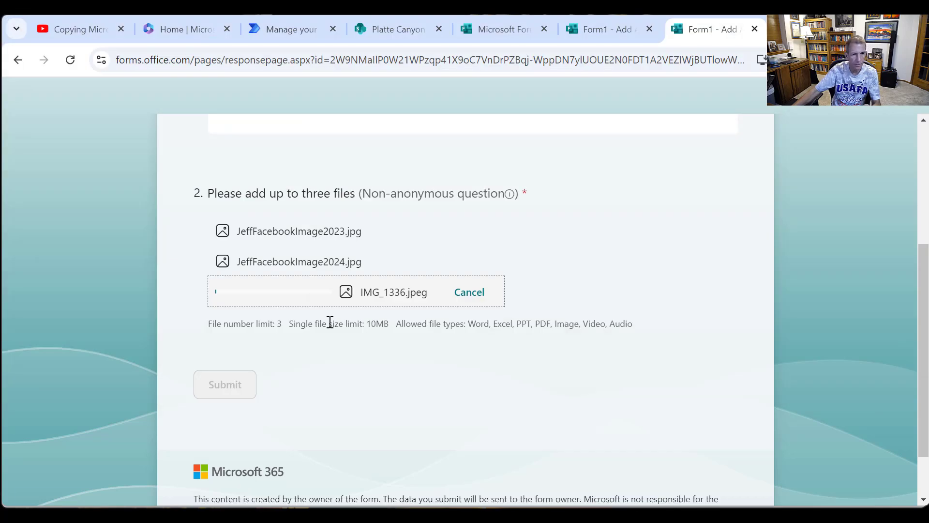
{"action": "left_click", "coordinate": [235, 386]}
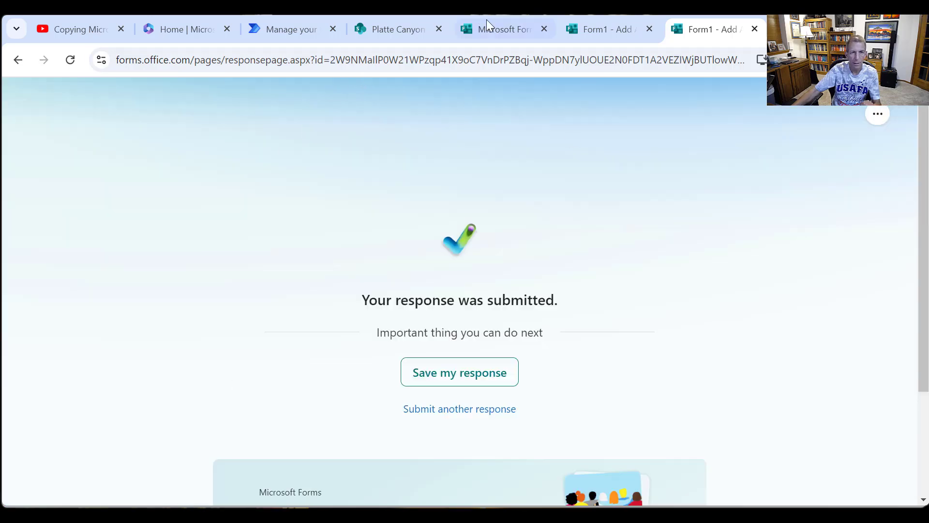
- Switch to Power Automate, refresh the Video_CopyFormsAttachmentsToDocumentLibrary details page and open the newest run
{"action": "left_click", "coordinate": [260, 35]}
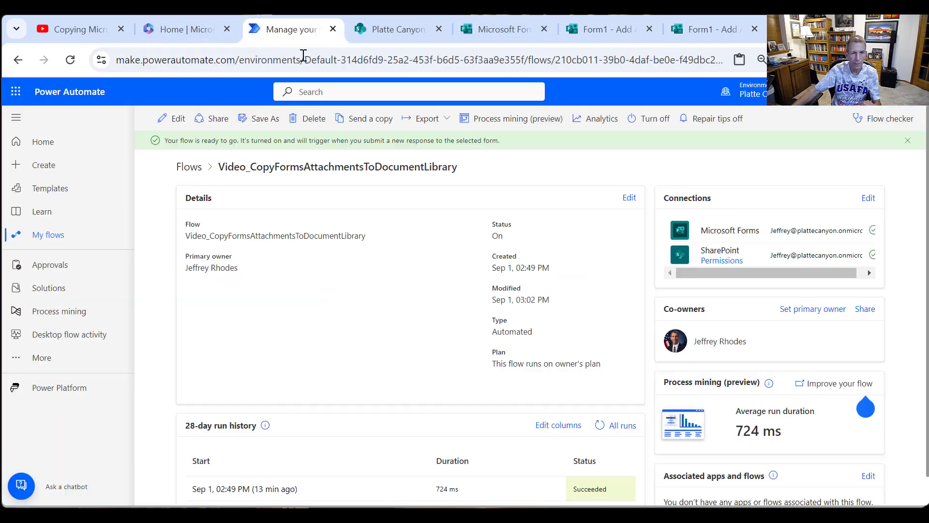
{"action": "right_click", "coordinate": [325, 321]}
{"action": "left_click", "coordinate": [401, 374]}
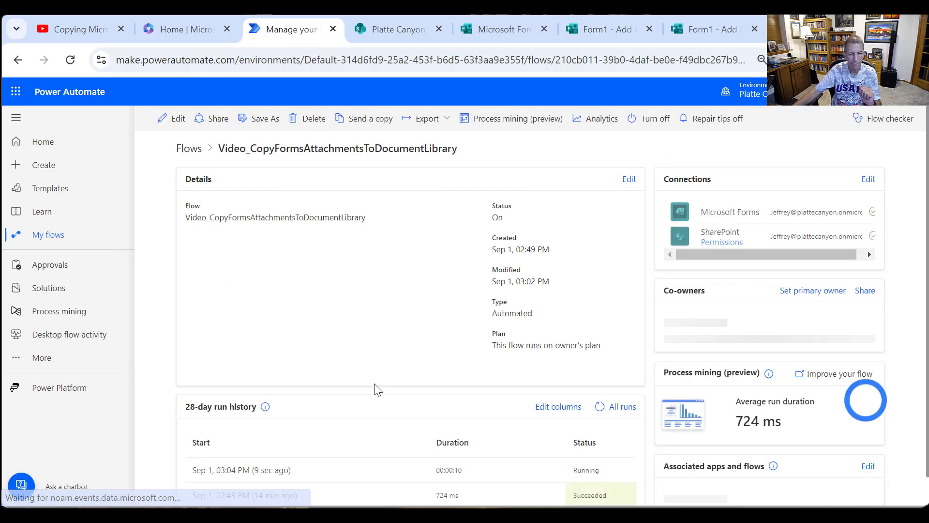
{"action": "left_click", "coordinate": [245, 477]}
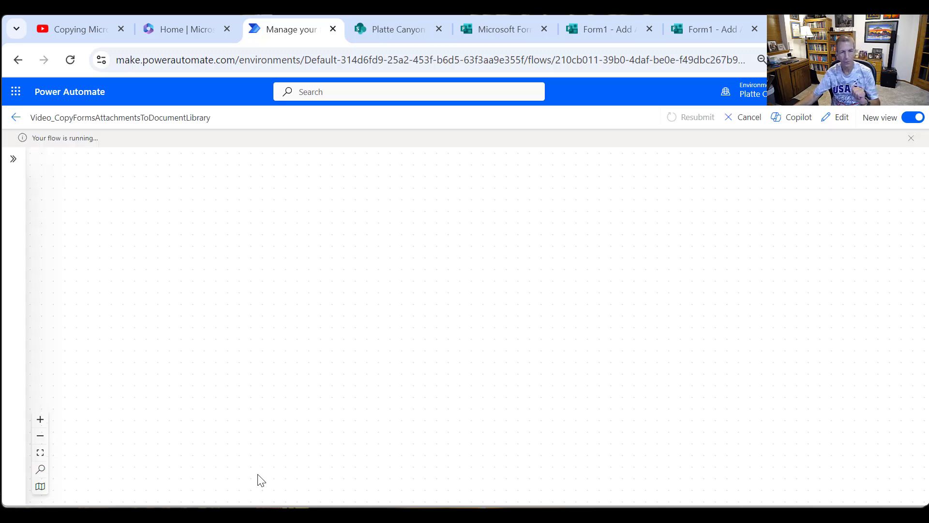
- Examine the run's actions through the Write appropriate FileLink Column switch and inspect the error details and path value of Update FileLink1
{"action": "scroll", "coordinate": [579, 330], "scroll_direction": "down", "scroll_amount": 3}
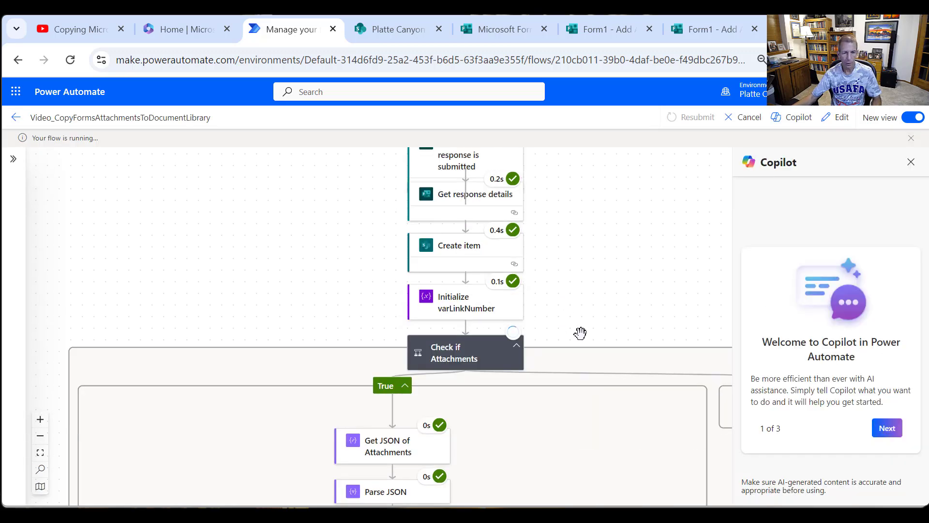
{"action": "scroll", "coordinate": [580, 334], "scroll_direction": "down", "scroll_amount": 5}
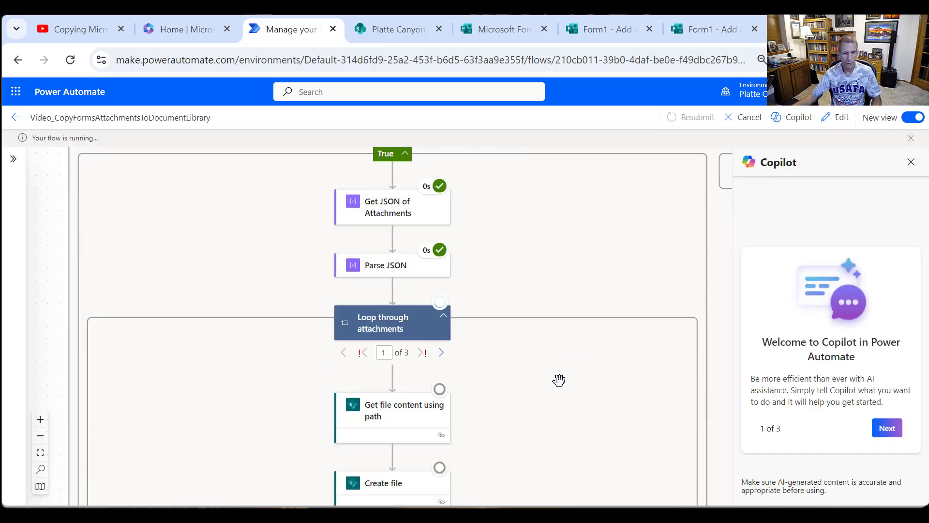
{"action": "scroll", "coordinate": [427, 377], "scroll_direction": "down", "scroll_amount": 2}
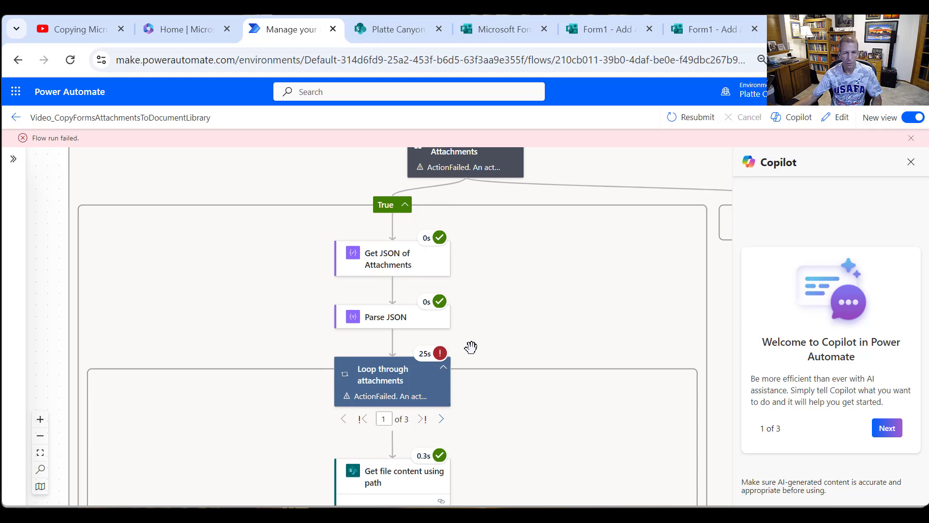
{"action": "scroll", "coordinate": [471, 347], "scroll_direction": "down", "scroll_amount": 3}
{"action": "scroll", "coordinate": [455, 323], "scroll_direction": "down", "scroll_amount": 3}
{"action": "scroll", "coordinate": [457, 324], "scroll_direction": "down", "scroll_amount": 2}
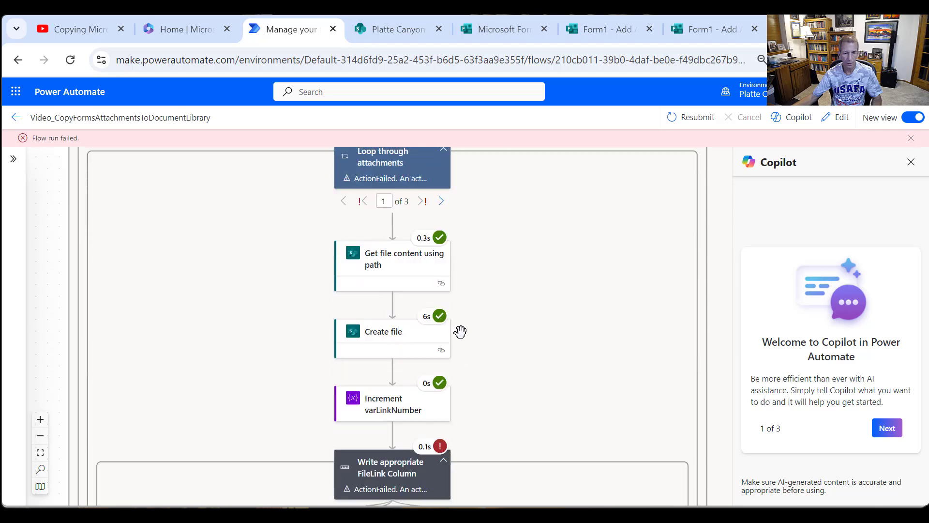
{"action": "scroll", "coordinate": [453, 394], "scroll_direction": "down", "scroll_amount": 2}
{"action": "scroll", "coordinate": [406, 391], "scroll_direction": "down", "scroll_amount": 2}
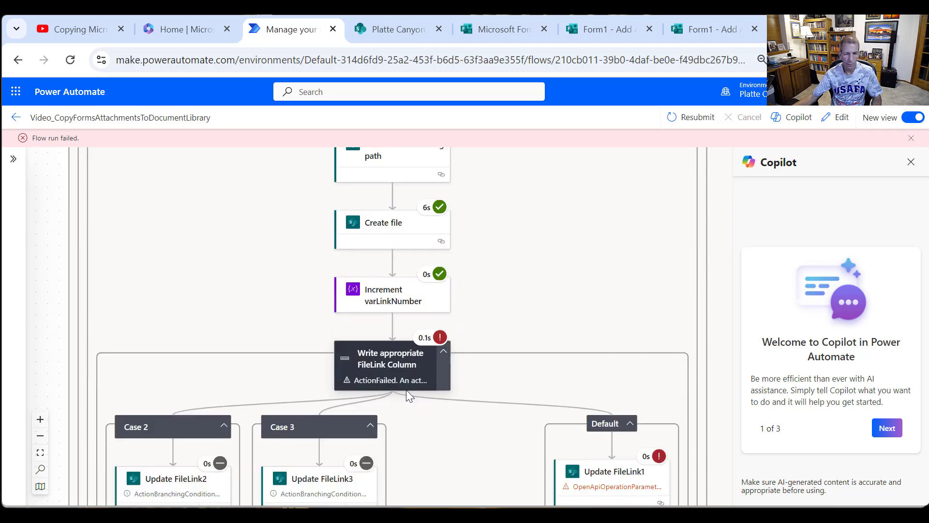
{"action": "left_click", "coordinate": [601, 443]}
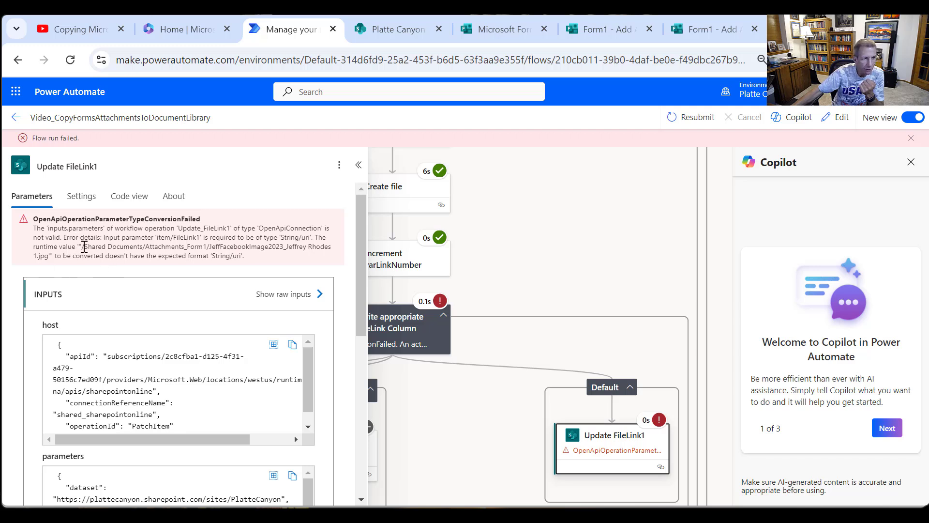
{"action": "left_click_drag", "start_coordinate": [81, 246], "coordinate": [48, 257]}
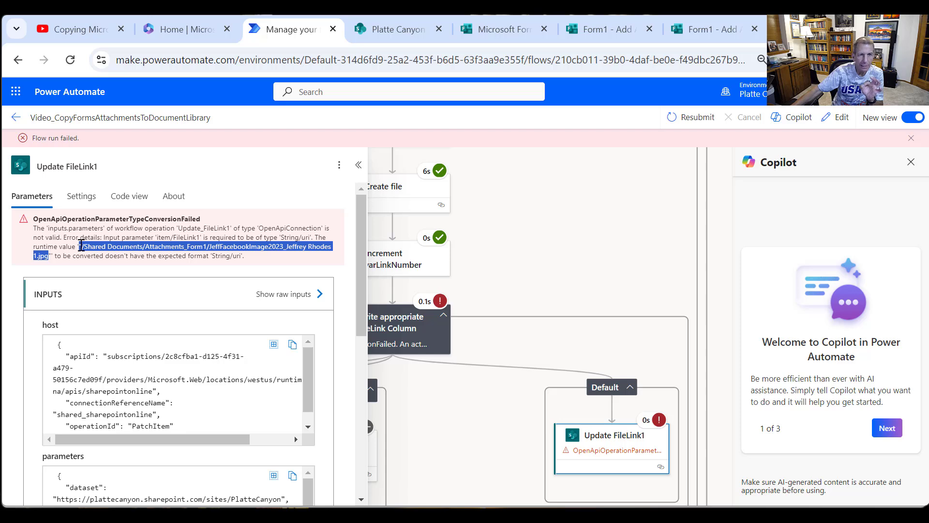
{"action": "left_click", "coordinate": [393, 35]}
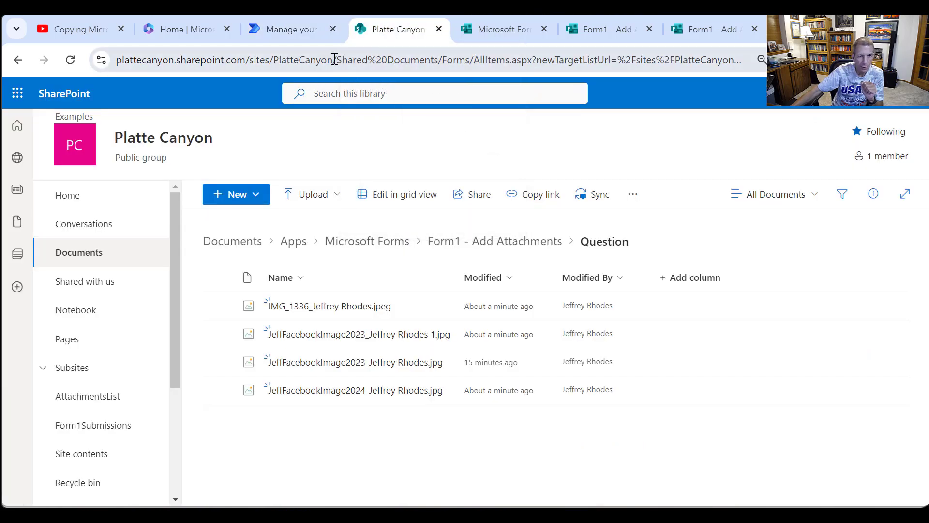
{"action": "left_click_drag", "start_coordinate": [334, 59], "coordinate": [115, 79]}
{"action": "left_click_drag", "start_coordinate": [23, 70], "coordinate": [21, 95]}
{"action": "key", "text": "ctrl+c"}
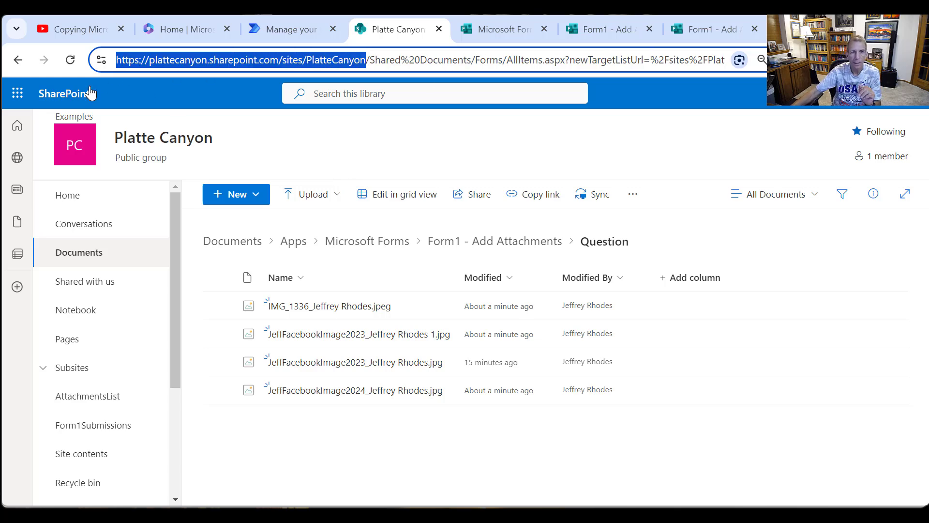
{"action": "left_click", "coordinate": [297, 31]}
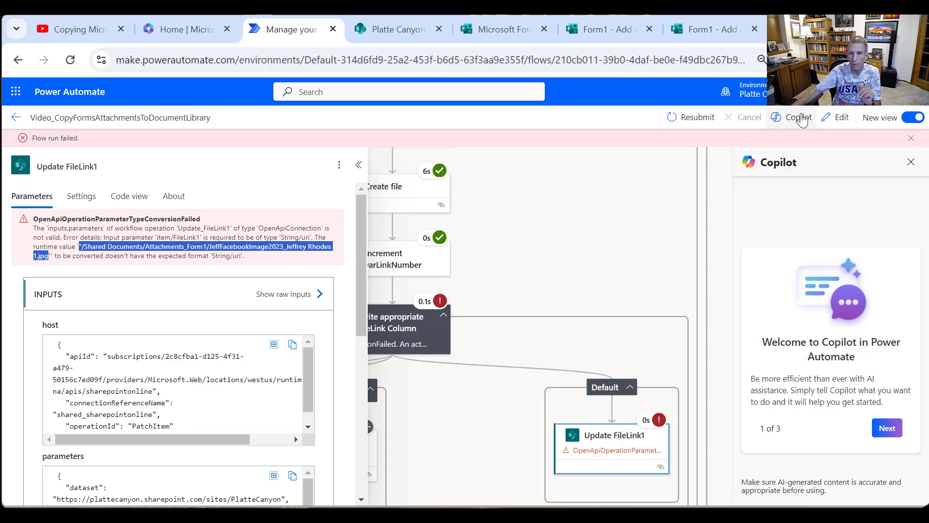
{"action": "left_click", "coordinate": [842, 119]}
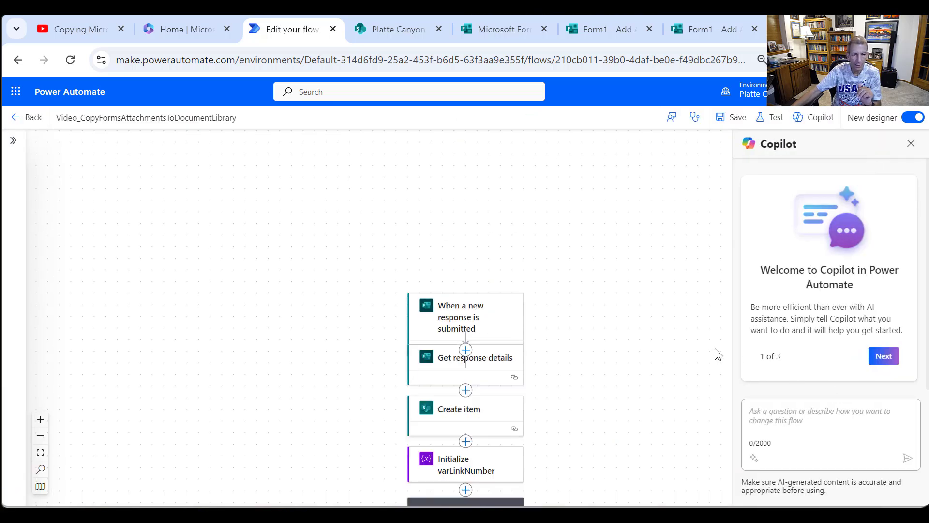
{"action": "scroll", "coordinate": [475, 339], "scroll_direction": "down", "scroll_amount": 10}
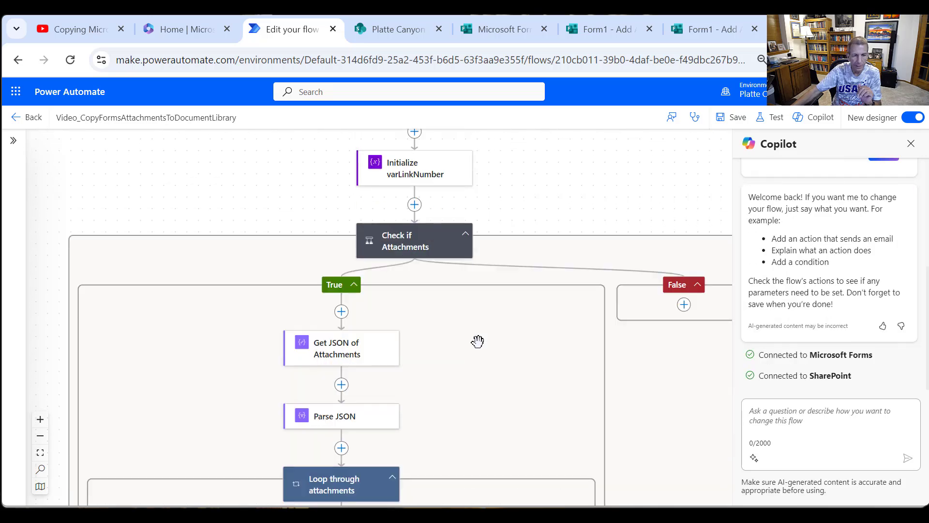
{"action": "scroll", "coordinate": [478, 342], "scroll_direction": "down", "scroll_amount": 10}
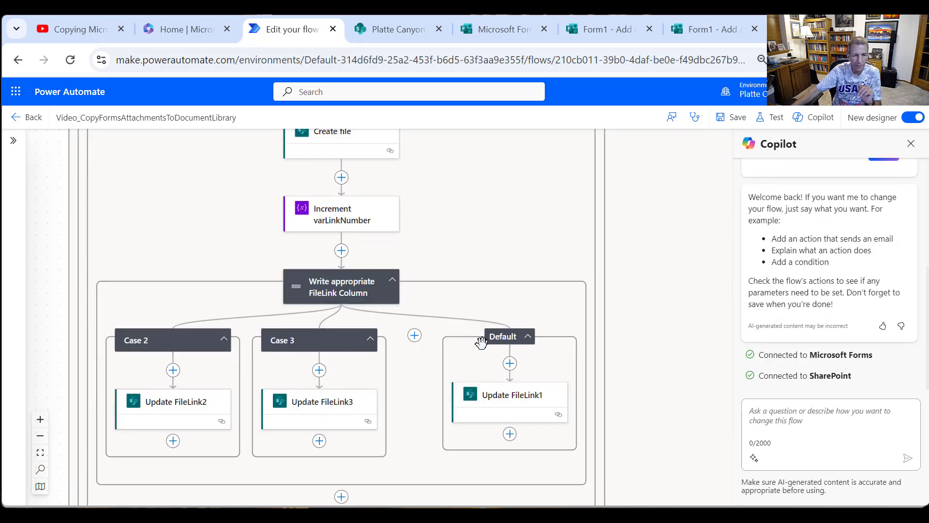
{"action": "left_click", "coordinate": [527, 400]}
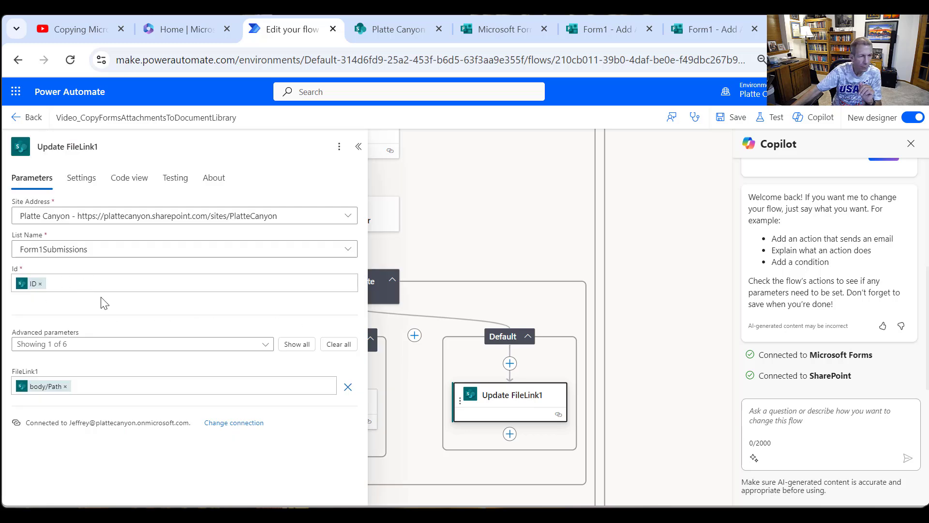
{"action": "left_click", "coordinate": [105, 390]}
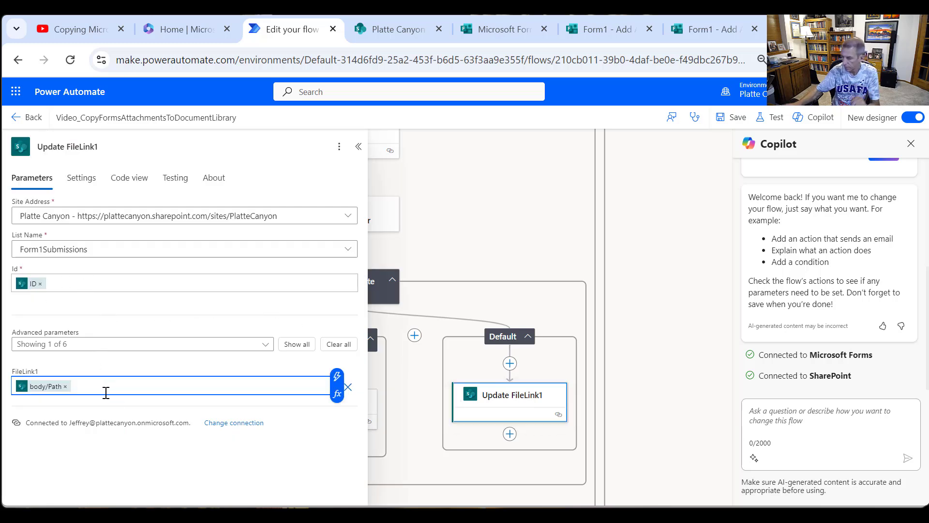
{"action": "key", "text": "ctrl+v"}
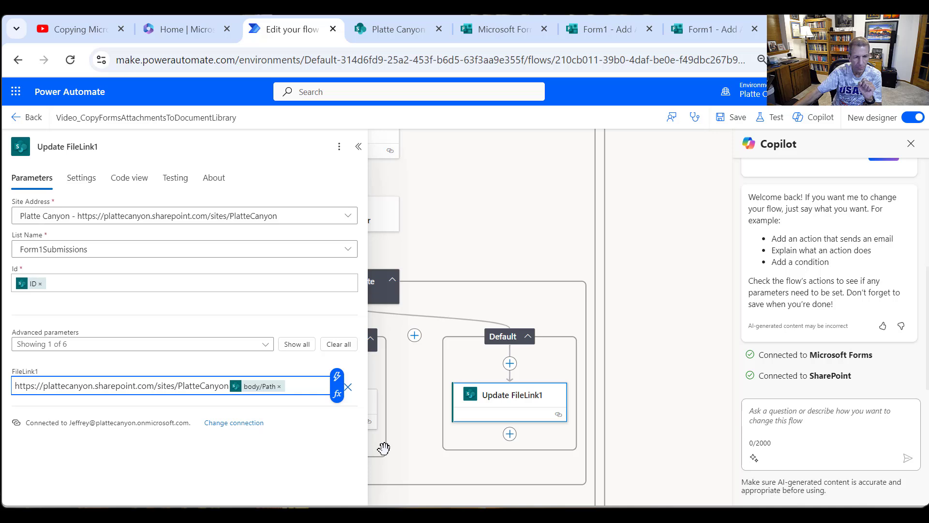
{"action": "left_click", "coordinate": [358, 147]}
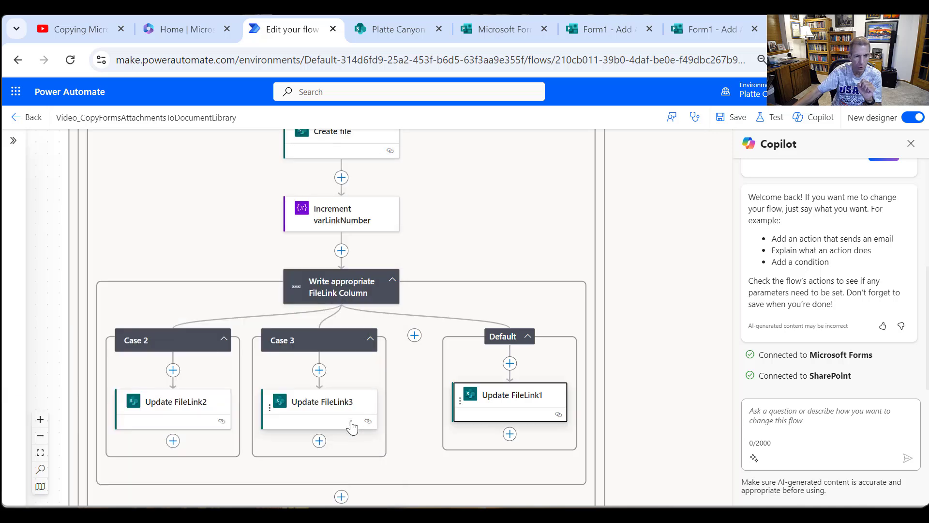
{"action": "left_click", "coordinate": [312, 412]}
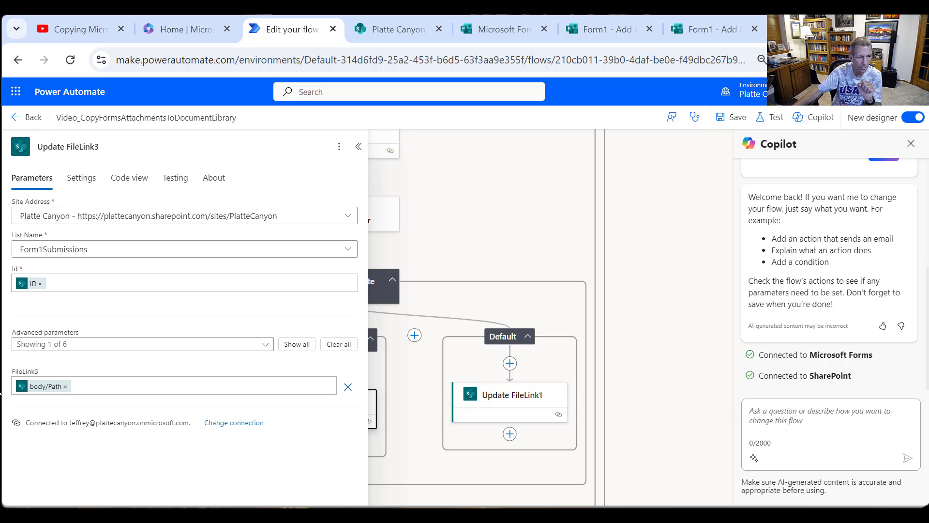
{"action": "left_click", "coordinate": [15, 381]}
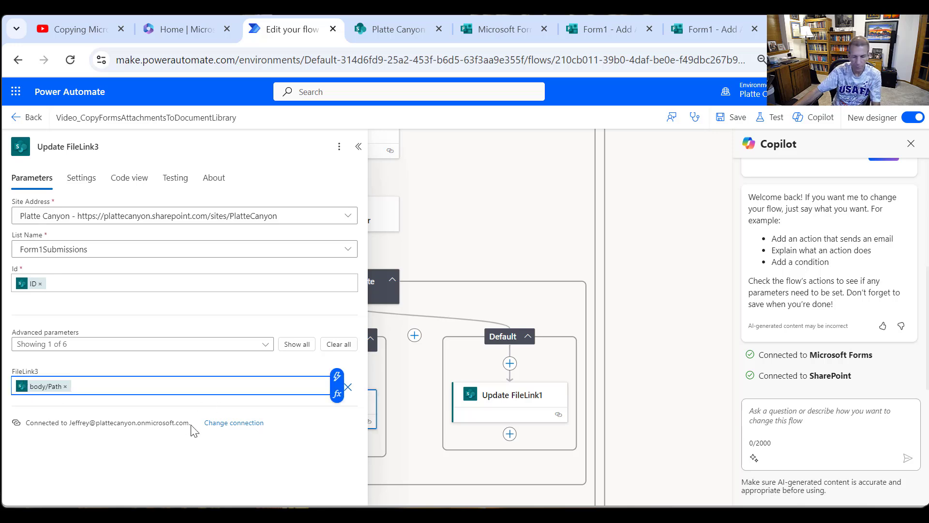
{"action": "key", "text": "ctrl+v"}
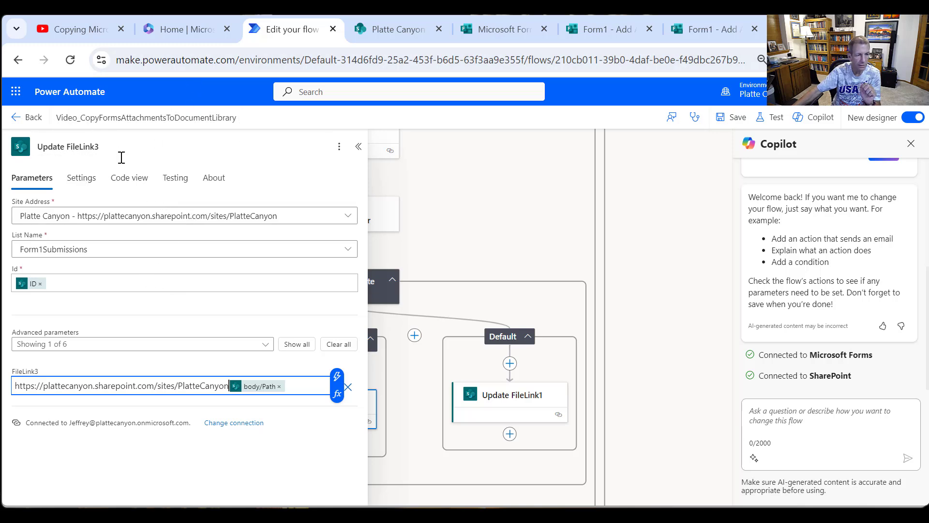
{"action": "left_click", "coordinate": [474, 242]}
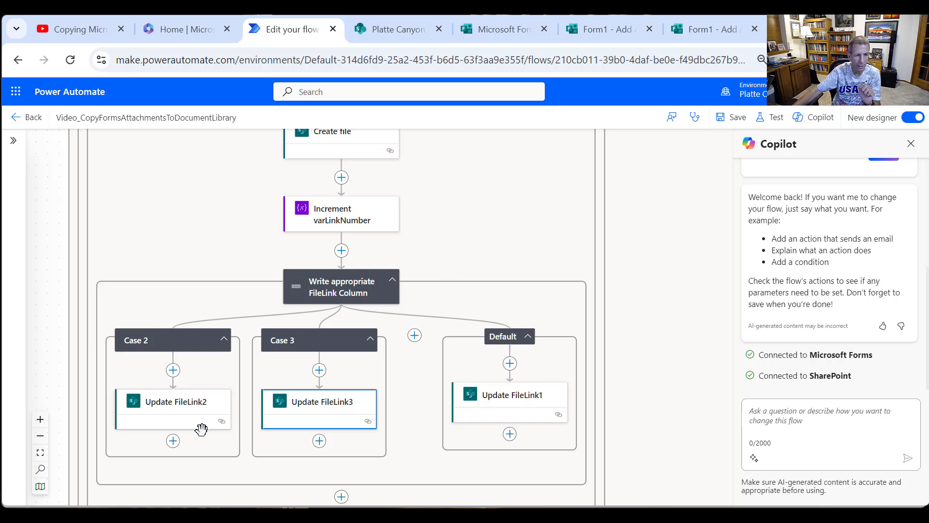
{"action": "left_click", "coordinate": [172, 397]}
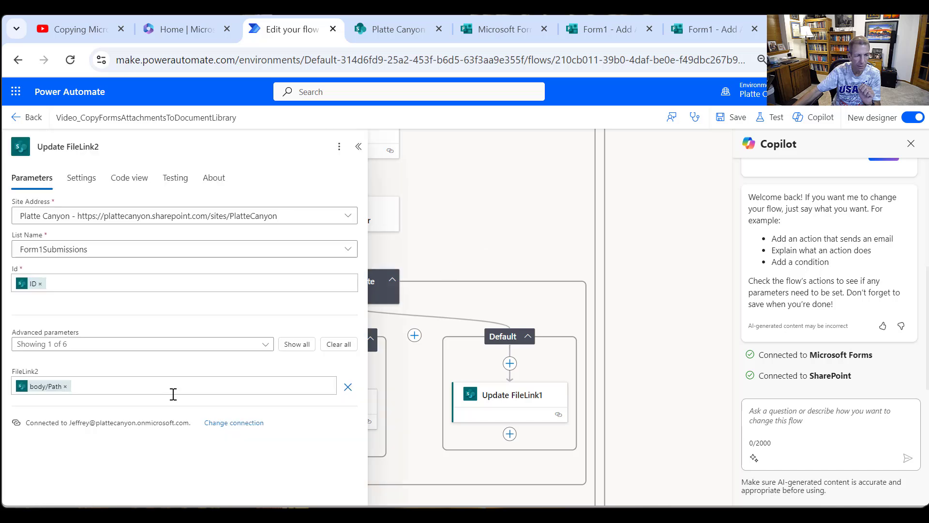
{"action": "left_click", "coordinate": [21, 391]}
{"action": "key", "text": "ctrl+v"}
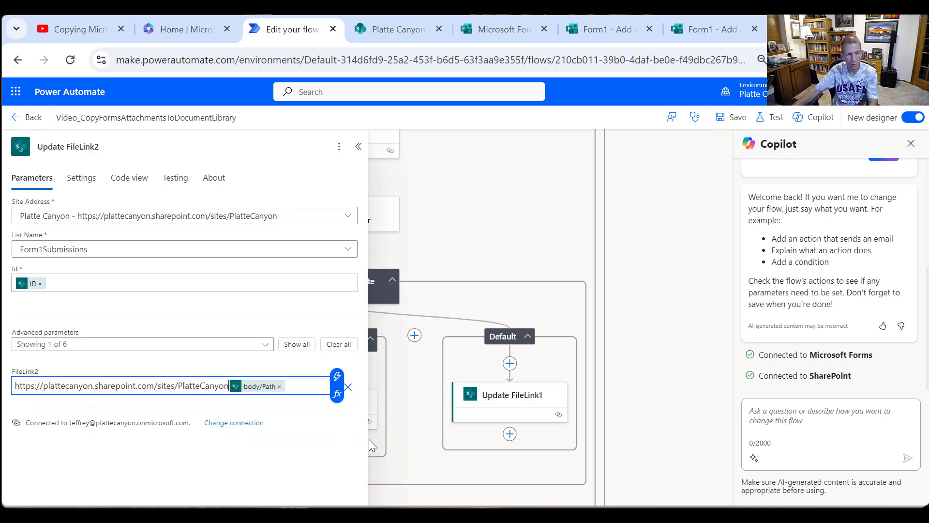
{"action": "left_click", "coordinate": [508, 242]}
{"action": "left_click", "coordinate": [726, 122]}
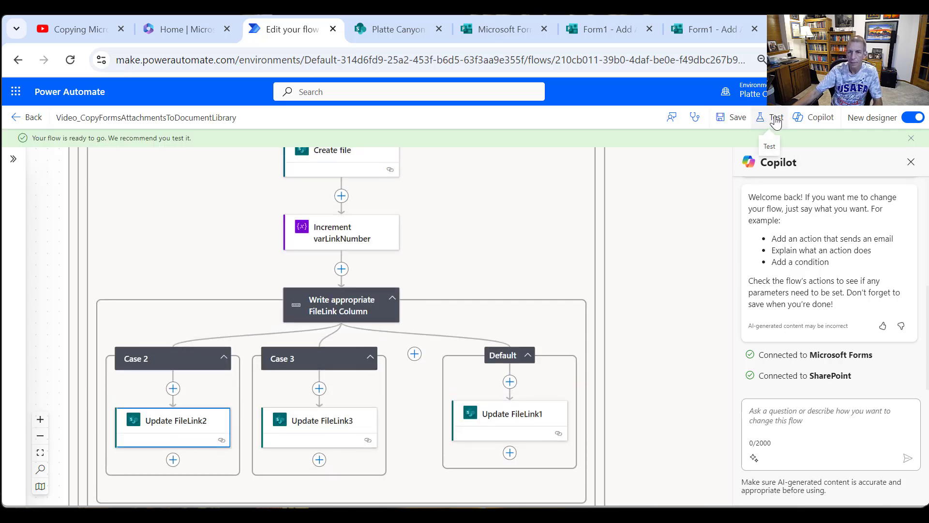
- Start a manual test of the flow and return to the flow's details page
{"action": "left_click", "coordinate": [776, 121]}
{"action": "left_click", "coordinate": [747, 153]}
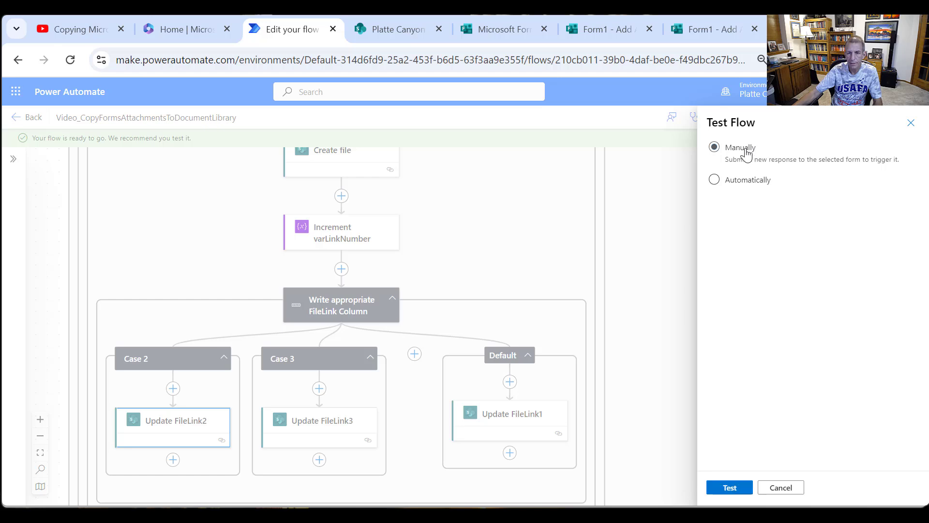
{"action": "left_click", "coordinate": [730, 487]}
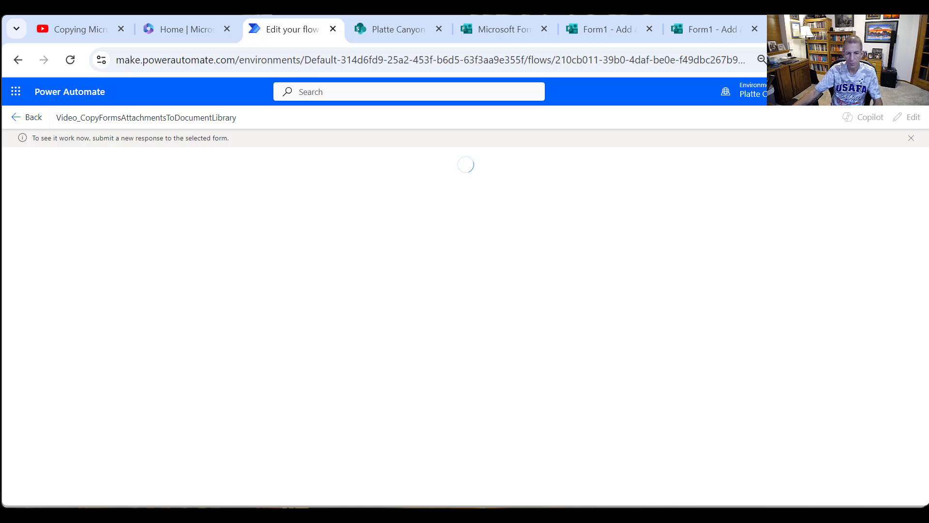
{"action": "left_click", "coordinate": [18, 128]}
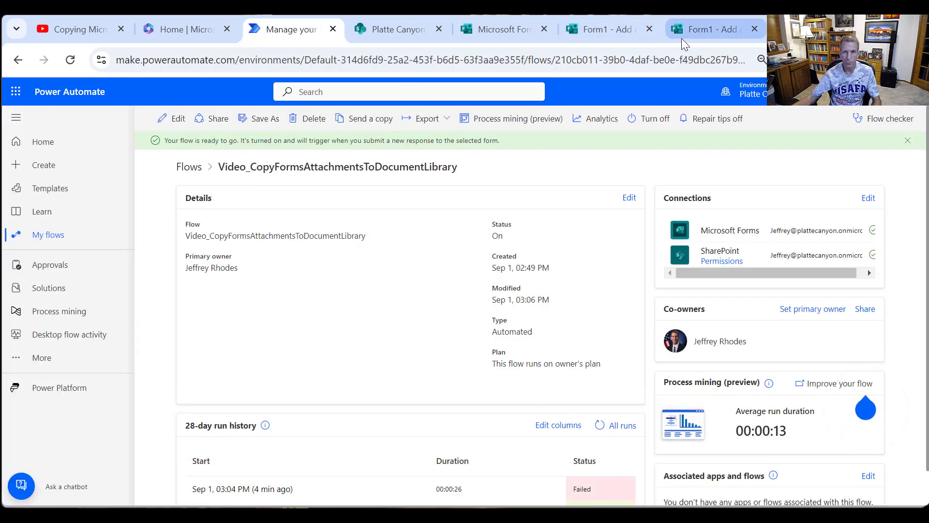
- Switch to the form and start another response to Form1 - Add Attachments with "Test with more files" as the file description
{"action": "left_click", "coordinate": [707, 31]}
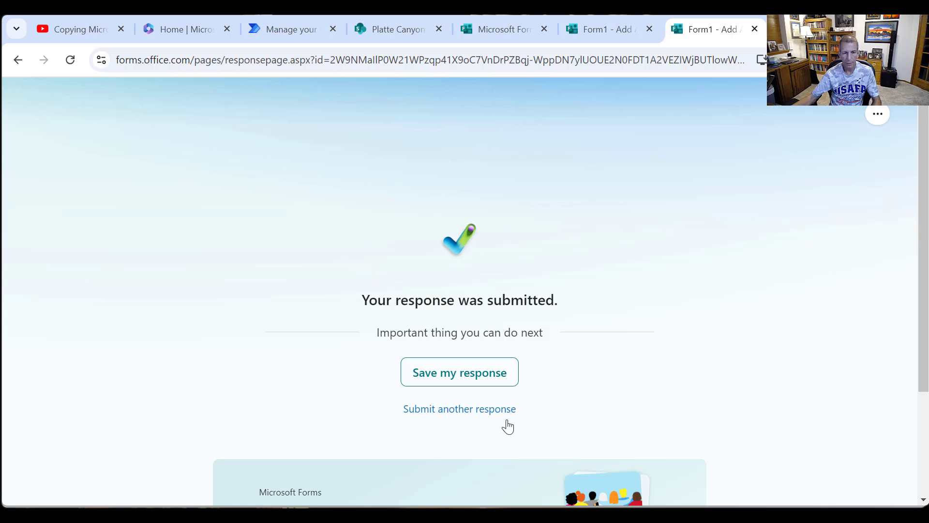
{"action": "left_click", "coordinate": [477, 413]}
{"action": "left_click", "coordinate": [446, 323]}
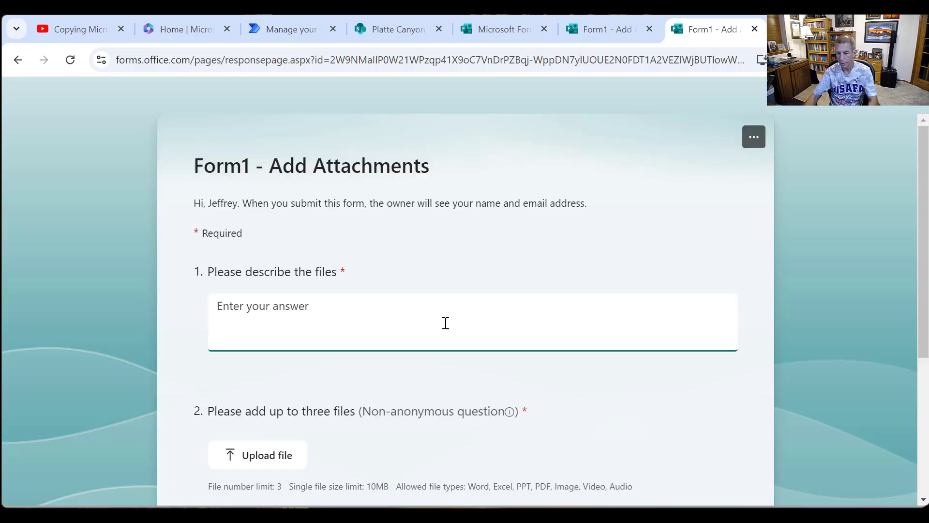
{"action": "type", "text": "Test "}
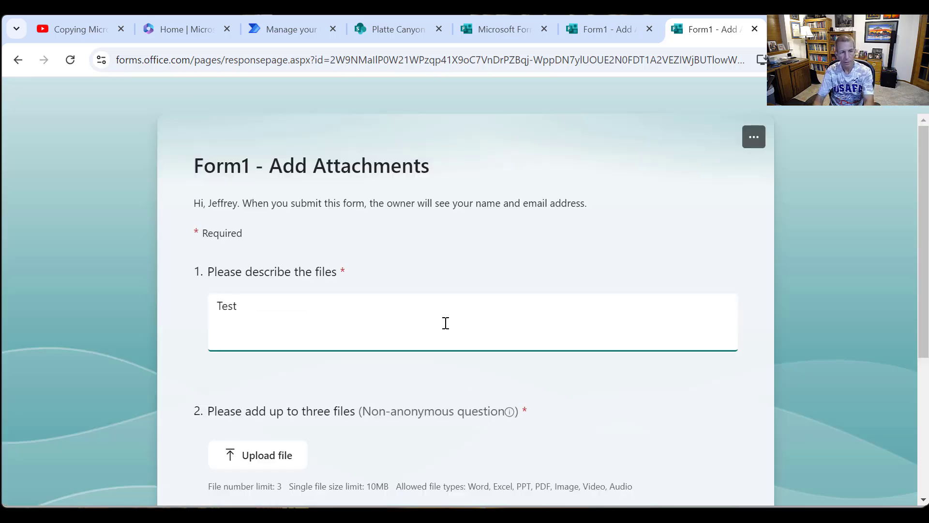
{"action": "type", "text": "with "}
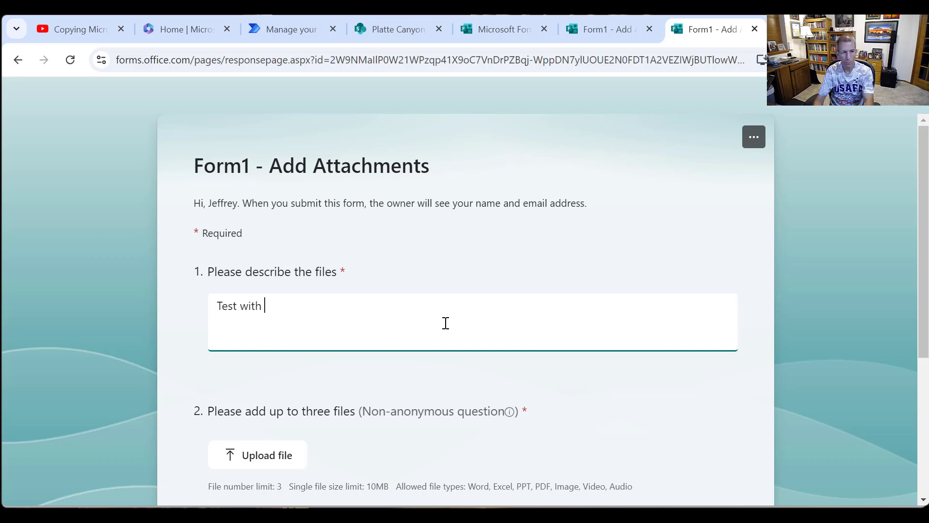
{"action": "type", "text": "more files"}
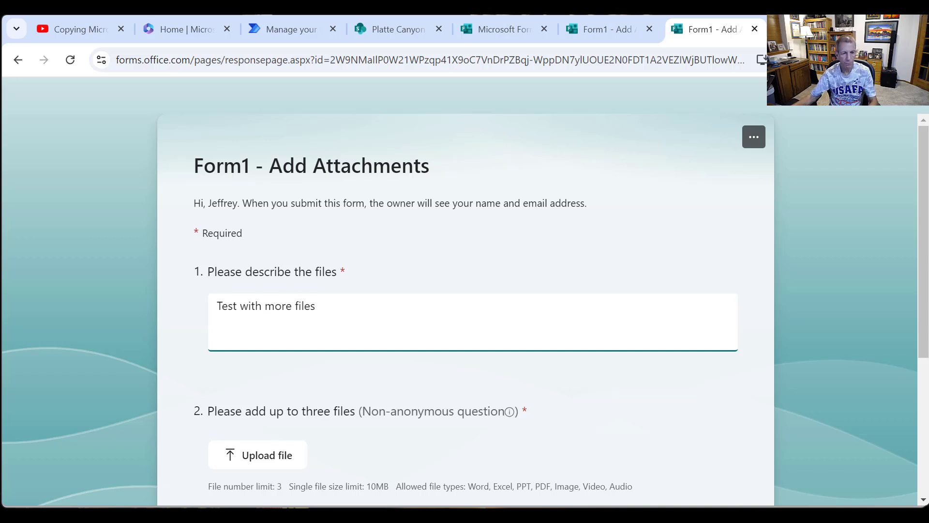
- Upload the 2023 and 2024 Facebook JPG images from the Pictures folder to the form's file question
{"action": "left_click", "coordinate": [256, 460]}
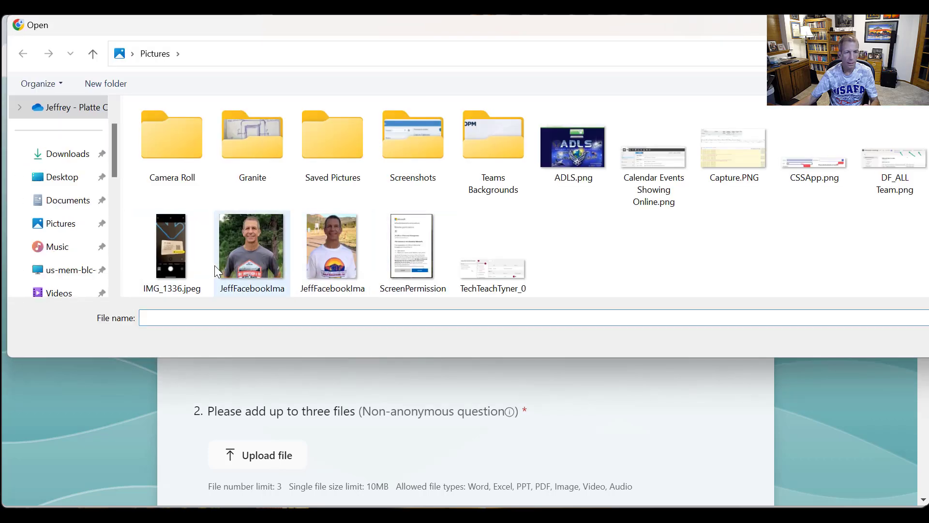
{"action": "double_click", "coordinate": [235, 263]}
{"action": "scroll", "coordinate": [403, 437], "scroll_direction": "down", "scroll_amount": 5}
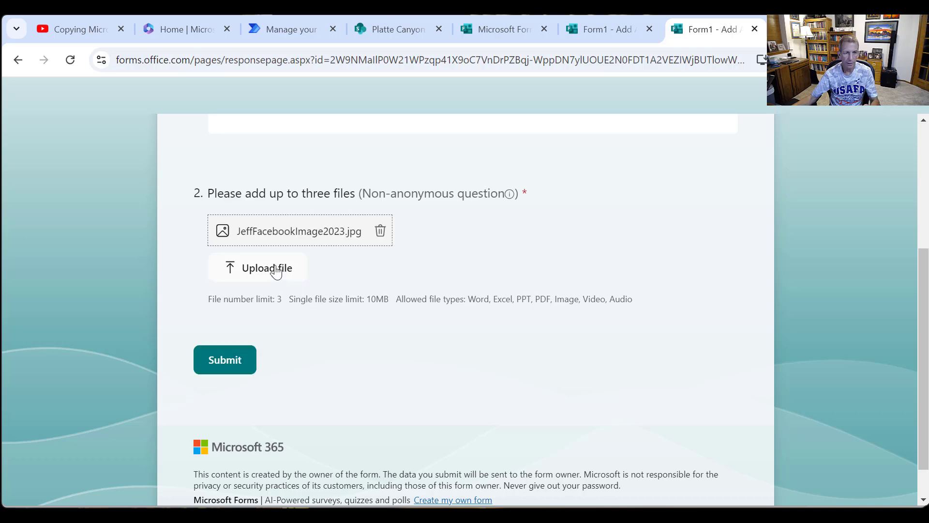
{"action": "left_click", "coordinate": [276, 267]}
{"action": "double_click", "coordinate": [329, 265]}
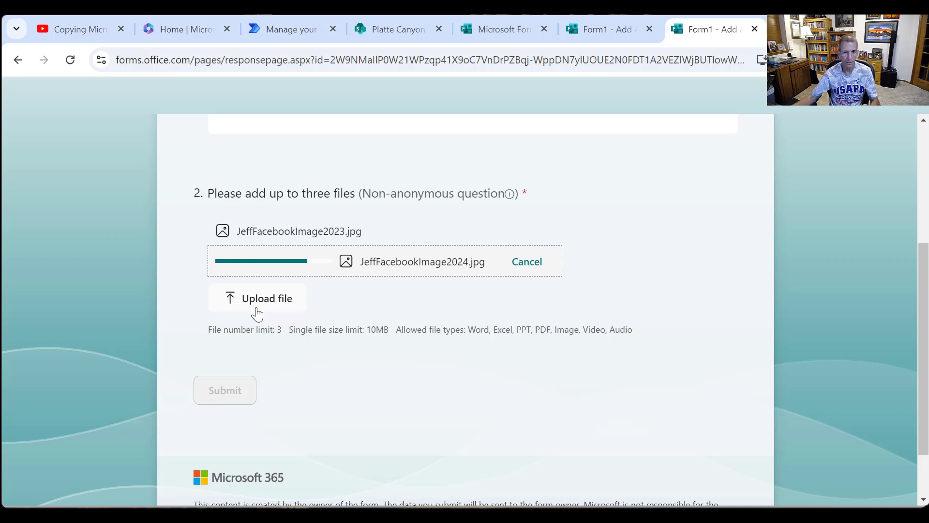
- Upload 57T971U141323005.pdf from the Documents folder as the third file and submit the form response
{"action": "left_click", "coordinate": [262, 304]}
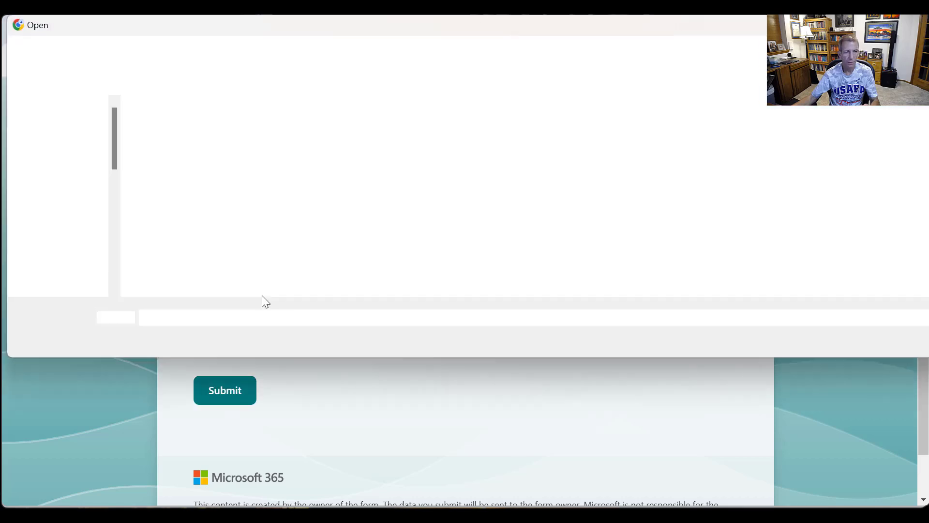
{"action": "left_click", "coordinate": [70, 200]}
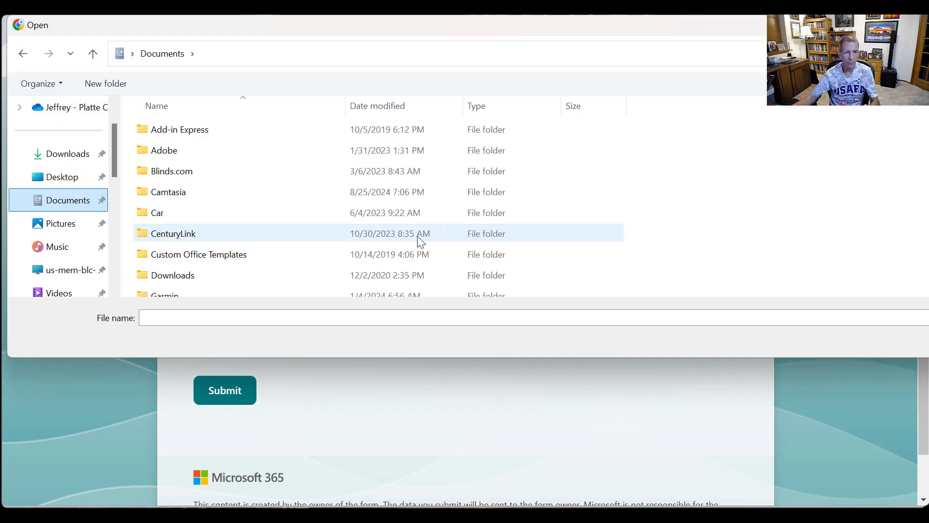
{"action": "scroll", "coordinate": [417, 238], "scroll_direction": "down", "scroll_amount": 8}
{"action": "scroll", "coordinate": [415, 256], "scroll_direction": "down", "scroll_amount": 10}
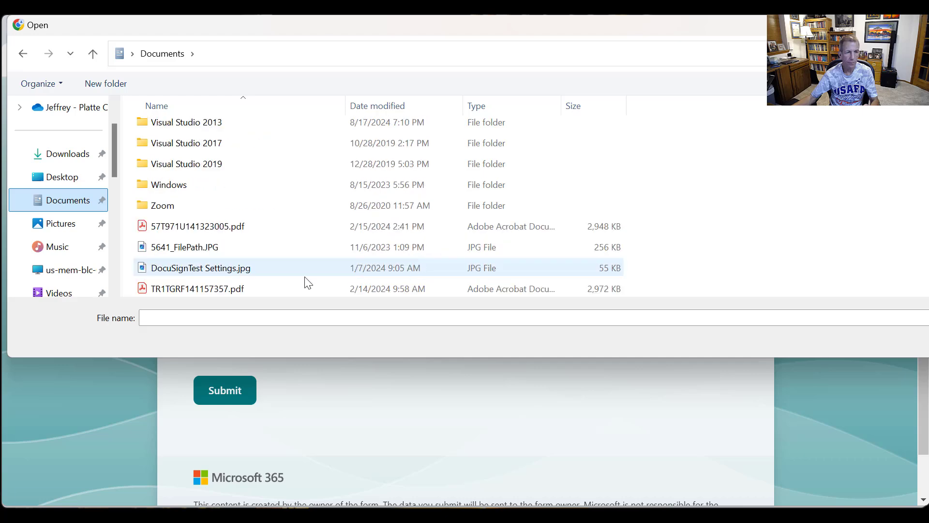
{"action": "double_click", "coordinate": [204, 227]}
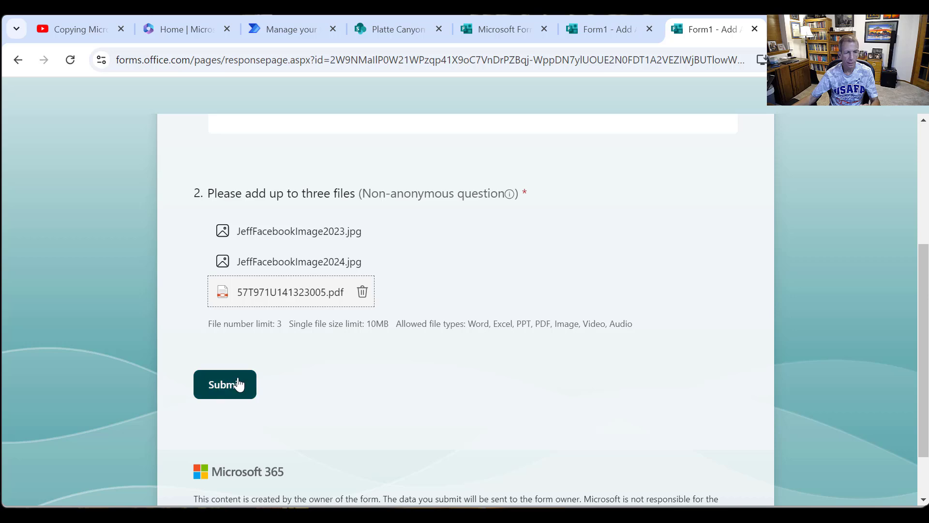
{"action": "left_click", "coordinate": [238, 385]}
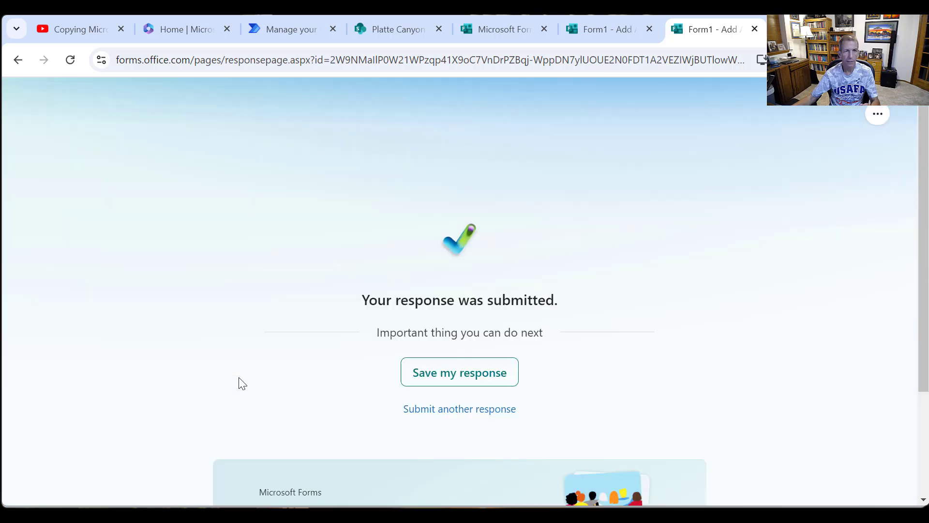
- Switch to Power Automate, refresh the flow's run history and open the newest run
{"action": "left_click", "coordinate": [264, 27]}
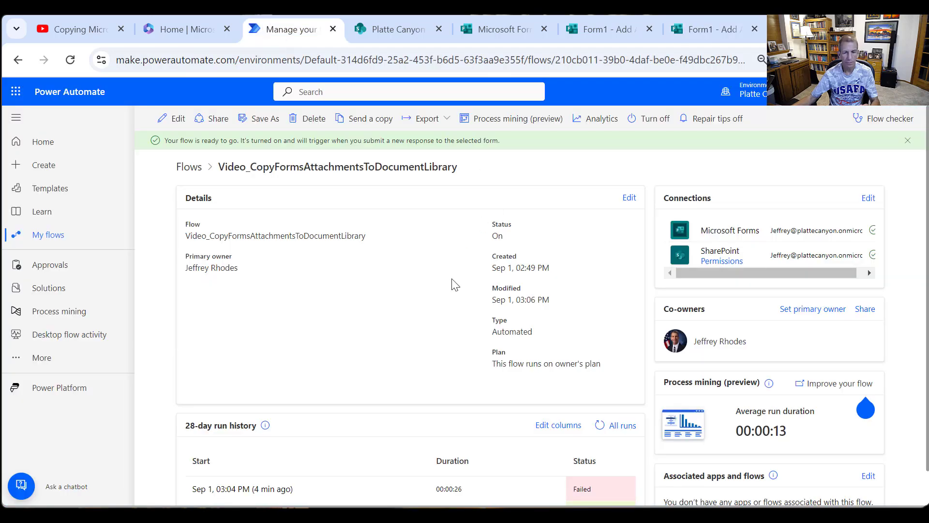
{"action": "scroll", "coordinate": [478, 361], "scroll_direction": "down", "scroll_amount": 1}
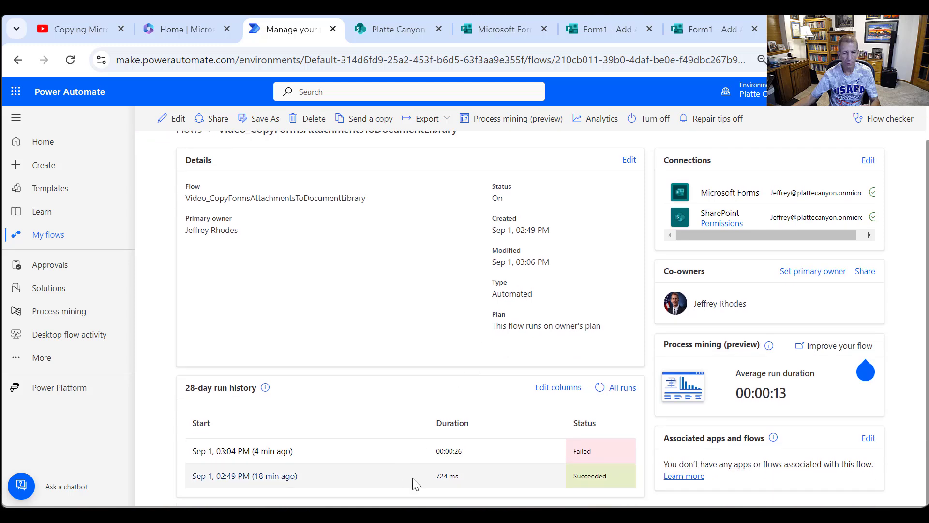
{"action": "right_click", "coordinate": [390, 325]}
{"action": "left_click", "coordinate": [468, 379]}
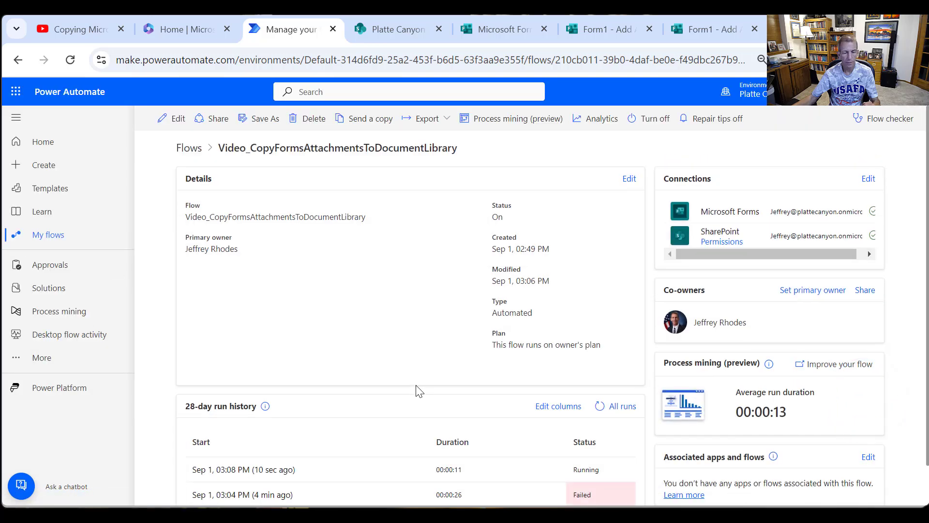
{"action": "scroll", "coordinate": [415, 390], "scroll_direction": "down", "scroll_amount": 1}
{"action": "left_click", "coordinate": [245, 430]}
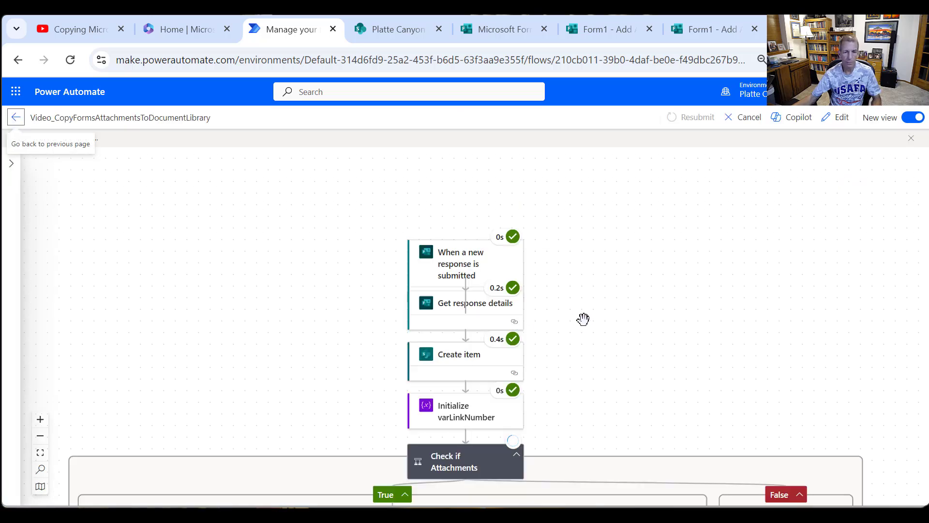
- Examine the run's action statuses through the first iteration of Loop through attachments and its FileLink branches
{"action": "scroll", "coordinate": [585, 320], "scroll_direction": "down", "scroll_amount": 5}
{"action": "scroll", "coordinate": [576, 332], "scroll_direction": "down", "scroll_amount": 2}
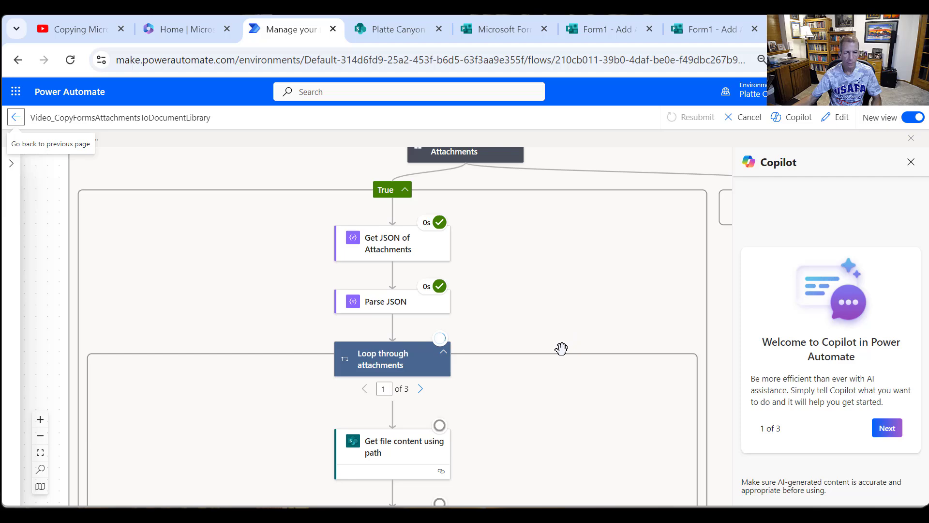
{"action": "scroll", "coordinate": [561, 348], "scroll_direction": "down", "scroll_amount": 2}
{"action": "scroll", "coordinate": [494, 336], "scroll_direction": "down", "scroll_amount": 3}
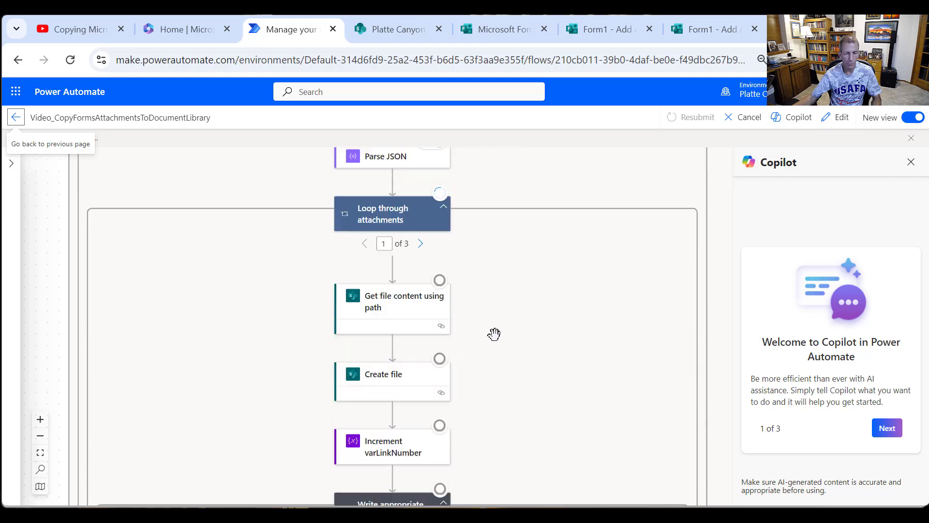
{"action": "scroll", "coordinate": [512, 384], "scroll_direction": "up", "scroll_amount": 1}
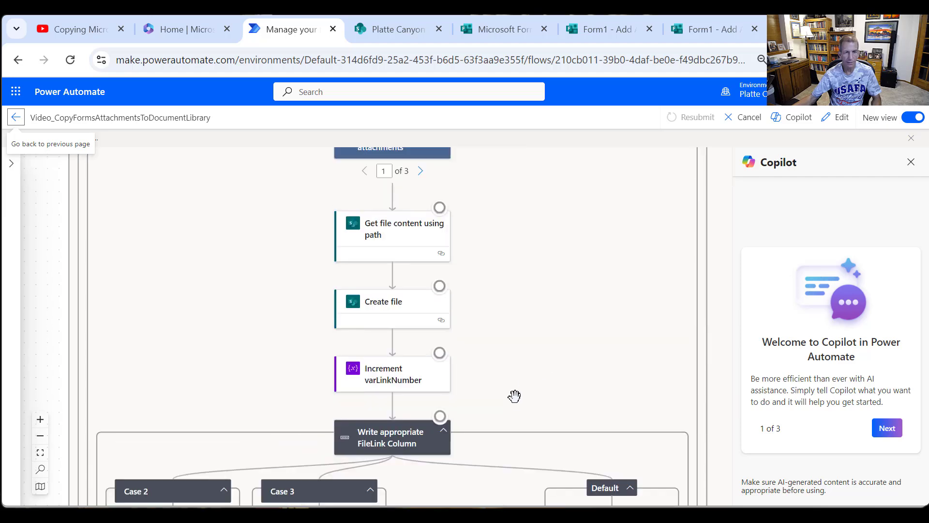
{"action": "scroll", "coordinate": [522, 374], "scroll_direction": "down", "scroll_amount": 1}
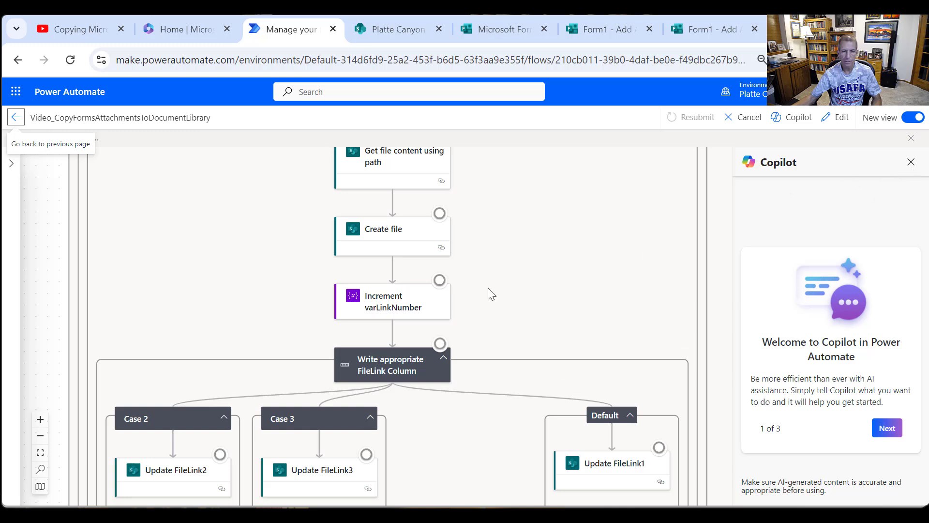
{"action": "scroll", "coordinate": [510, 335], "scroll_direction": "down", "scroll_amount": 2}
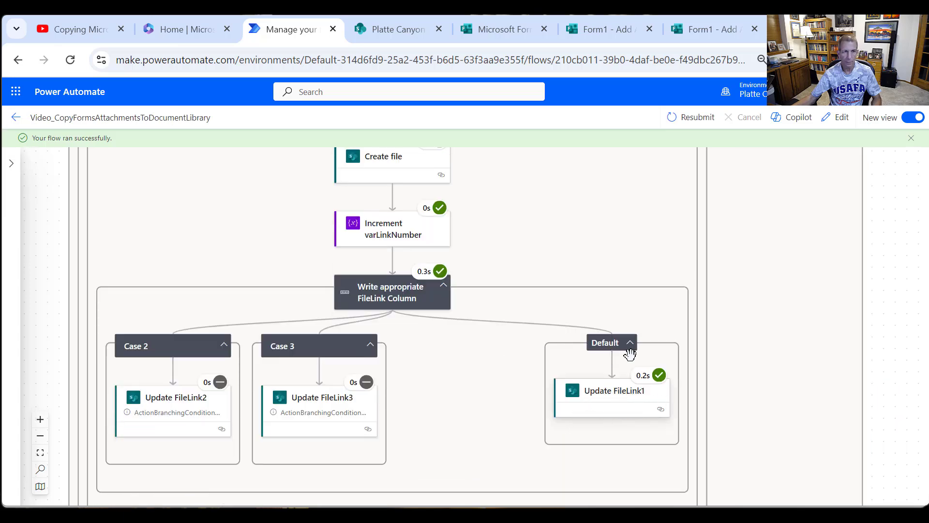
{"action": "scroll", "coordinate": [574, 347], "scroll_direction": "up", "scroll_amount": 6}
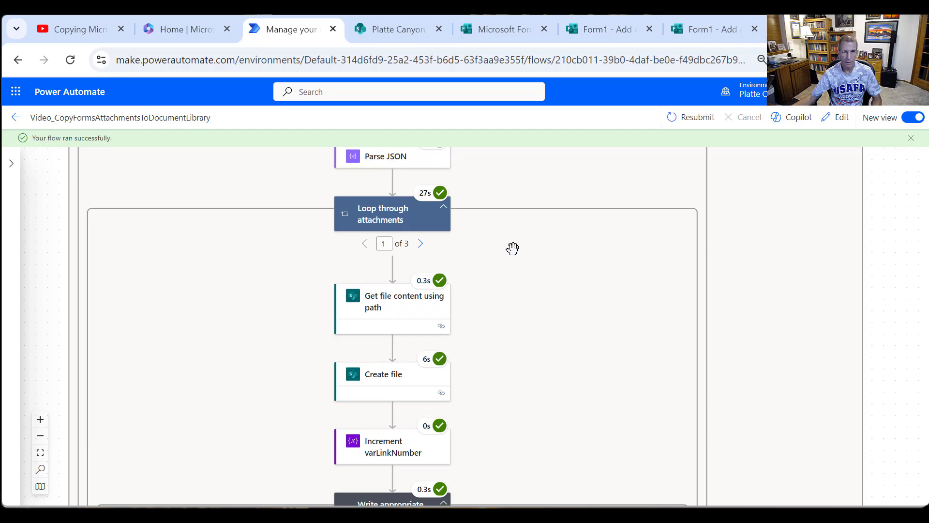
- Check which FileLink update ran in the second and third iterations of Loop through attachments
{"action": "left_click", "coordinate": [420, 244]}
{"action": "scroll", "coordinate": [576, 338], "scroll_direction": "down", "scroll_amount": 5}
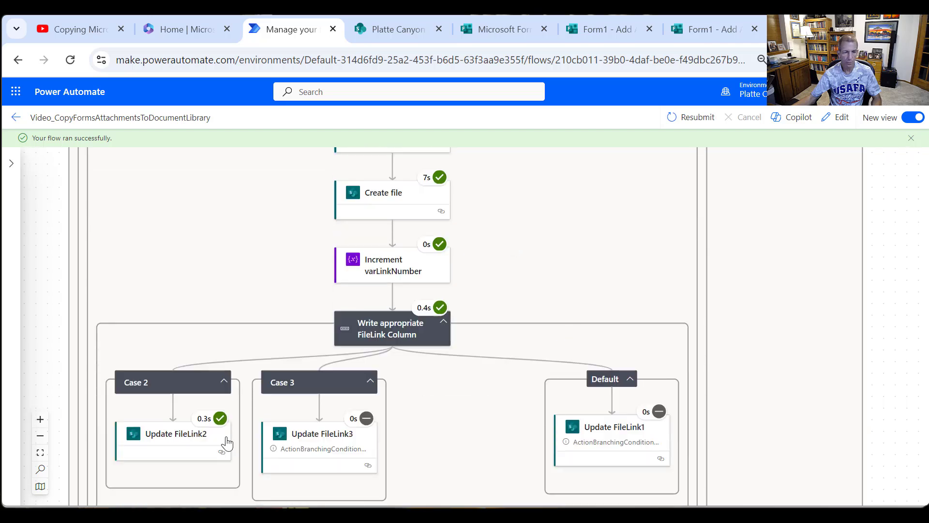
{"action": "scroll", "coordinate": [581, 341], "scroll_direction": "up", "scroll_amount": 6}
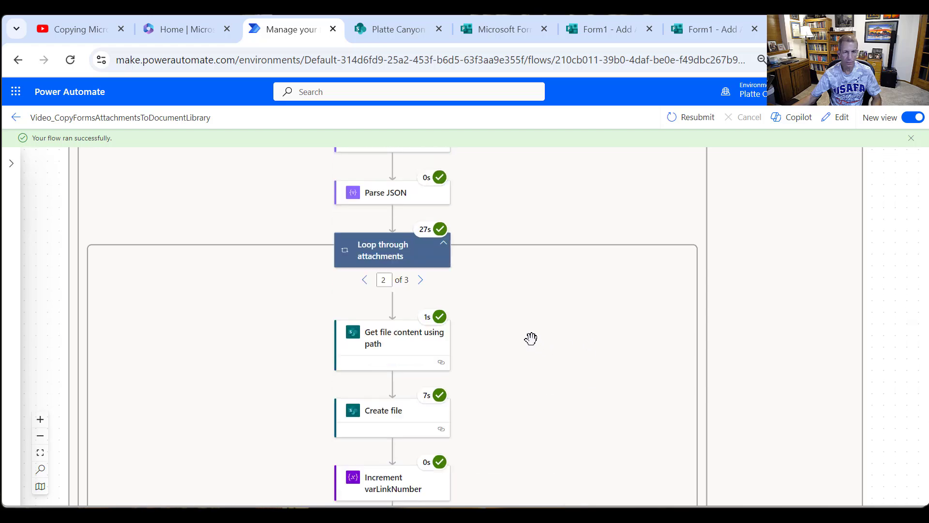
{"action": "left_click", "coordinate": [421, 280]}
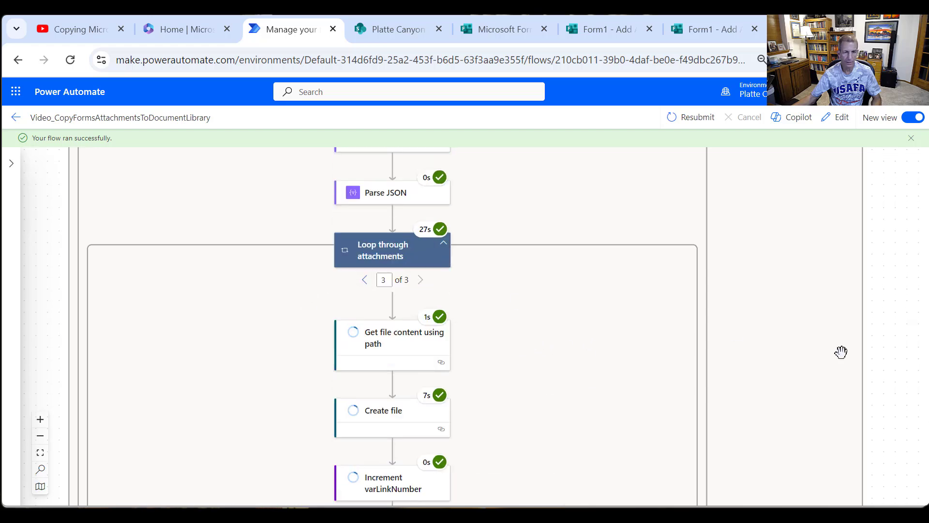
{"action": "scroll", "coordinate": [537, 411], "scroll_direction": "down", "scroll_amount": 5}
{"action": "scroll", "coordinate": [493, 431], "scroll_direction": "down", "scroll_amount": 1}
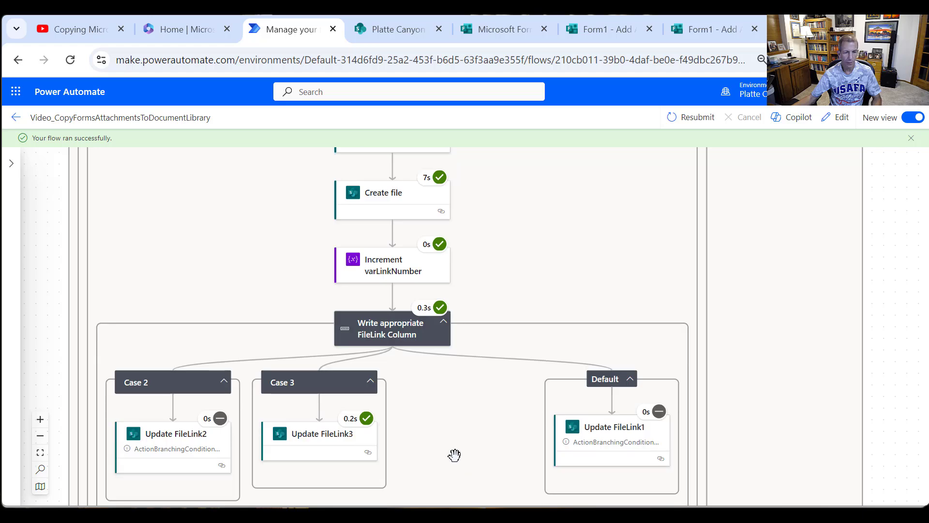
{"action": "scroll", "coordinate": [369, 383], "scroll_direction": "up", "scroll_amount": 3}
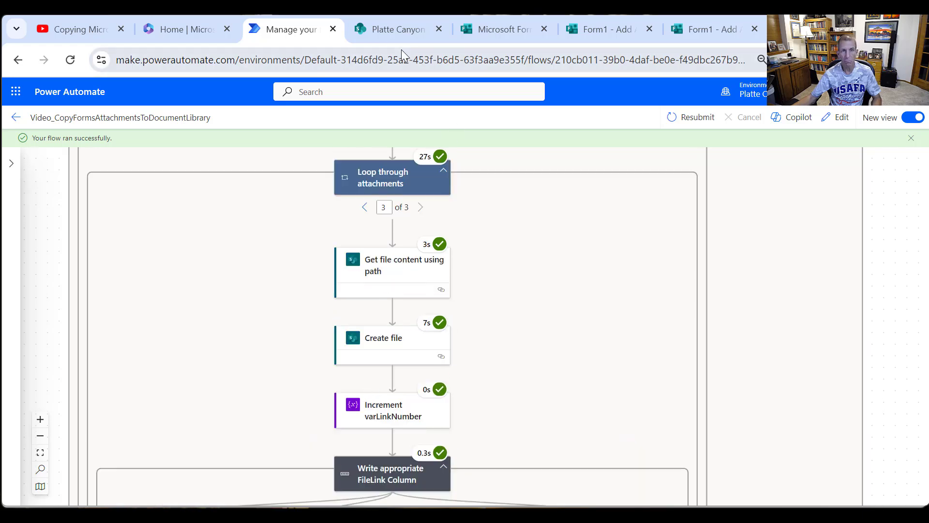
- Switch to SharePoint, open the Attachments_Form1 folder in Documents and widen its Name column
{"action": "left_click", "coordinate": [395, 31]}
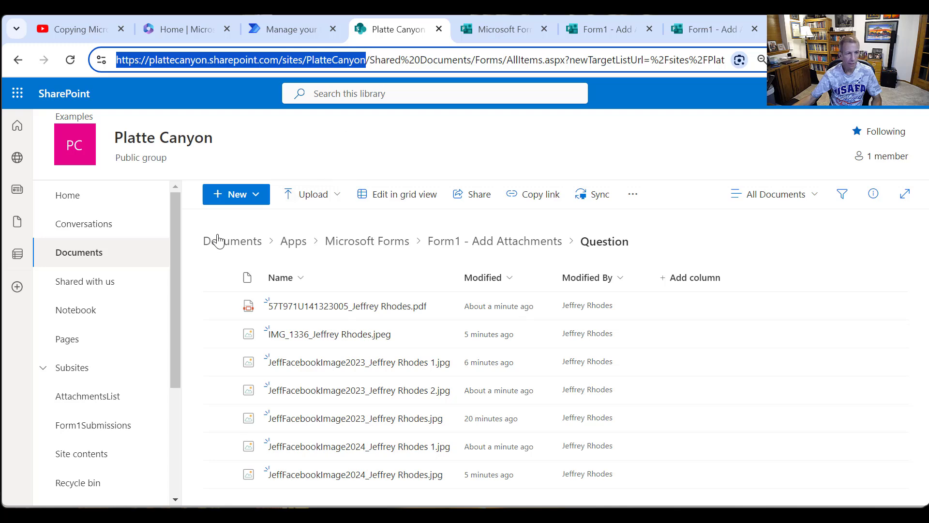
{"action": "left_click", "coordinate": [65, 252]}
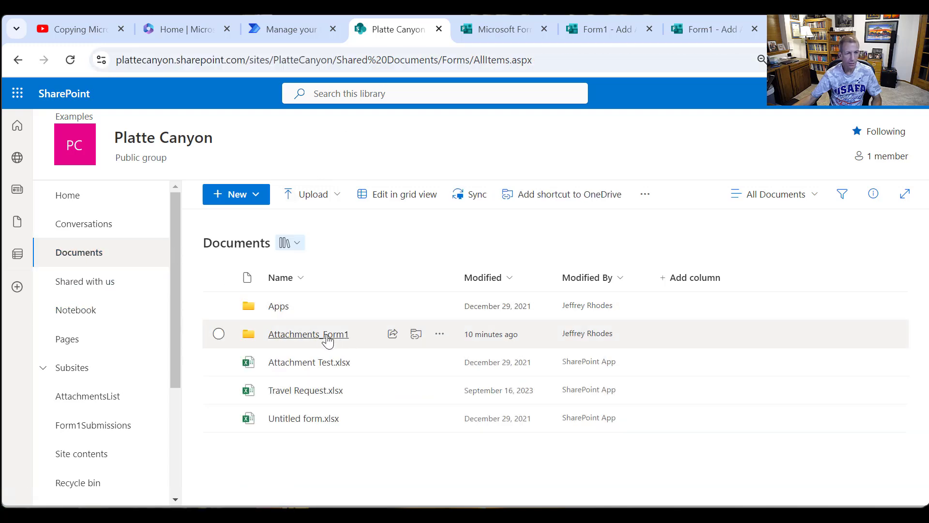
{"action": "left_click", "coordinate": [327, 337]}
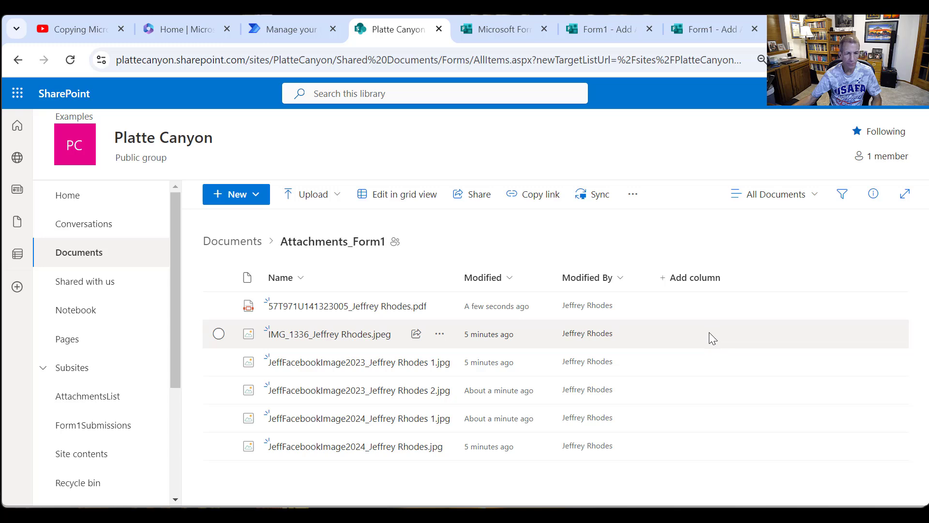
{"action": "left_click_drag", "start_coordinate": [458, 277], "coordinate": [622, 278]}
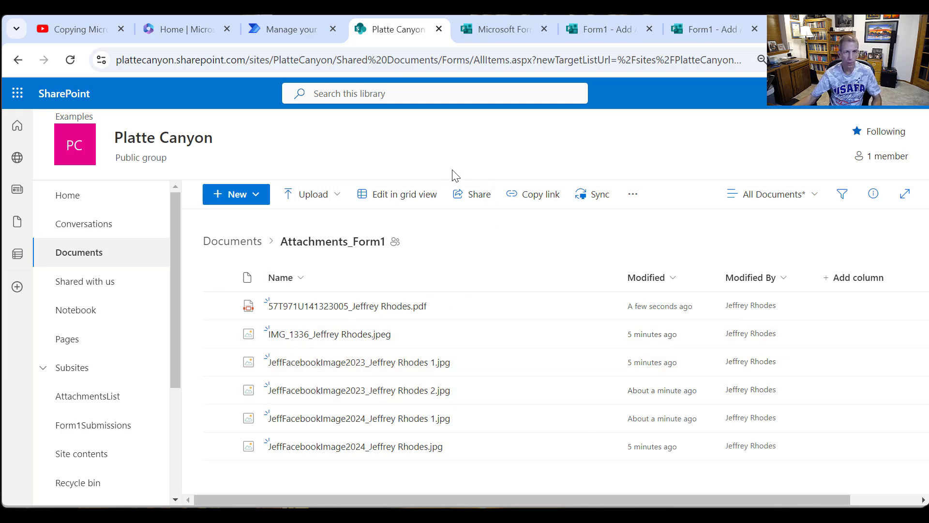
- Open the Form1Submissions list and view the files behind FileLink1 and FileLink2 of the "Test with more files" item
{"action": "scroll", "coordinate": [112, 345], "scroll_direction": "down", "scroll_amount": 2}
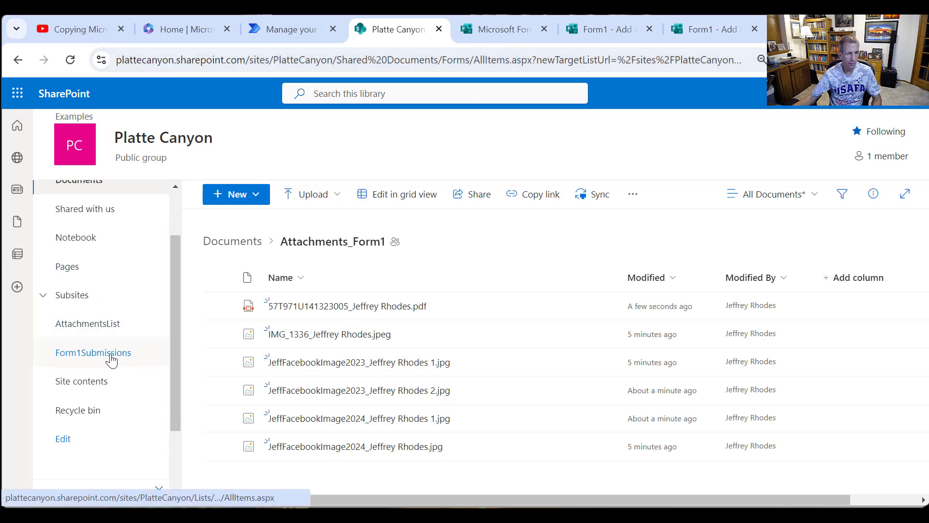
{"action": "left_click", "coordinate": [113, 359]}
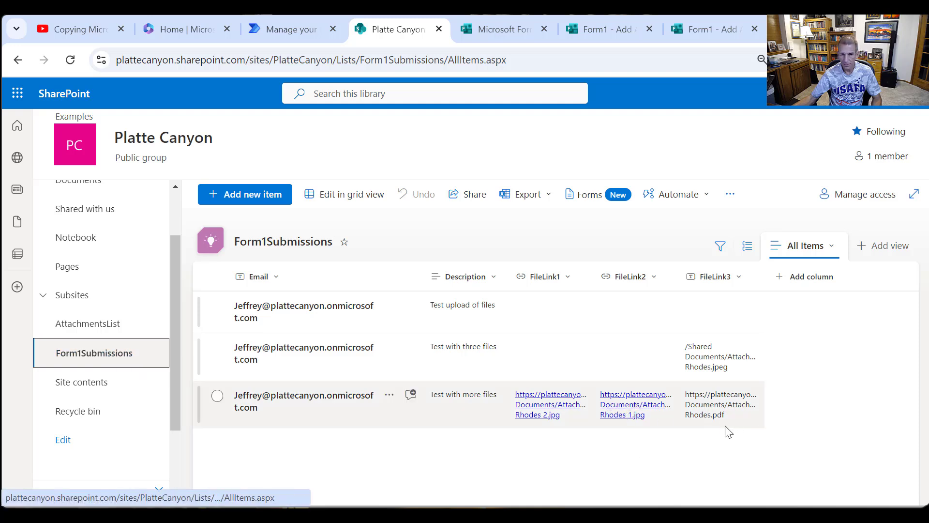
{"action": "left_click", "coordinate": [552, 415]}
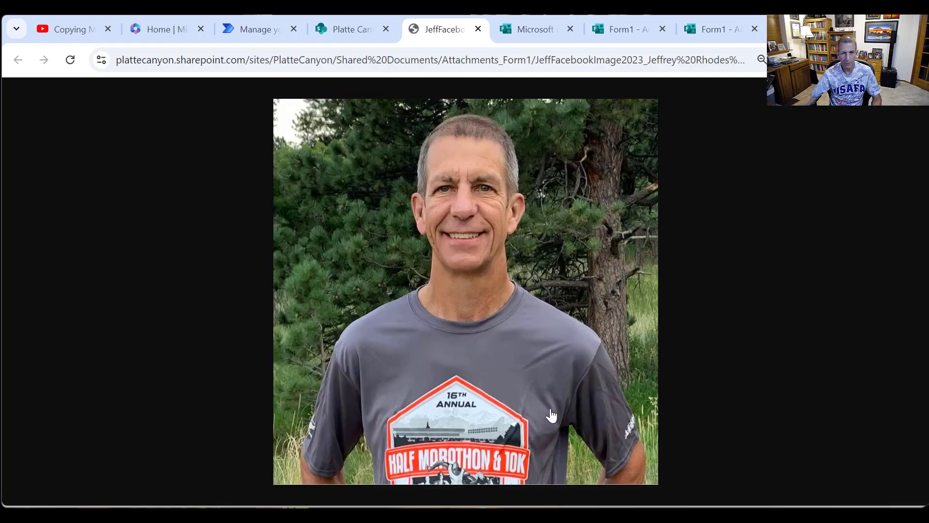
{"action": "left_click", "coordinate": [376, 32]}
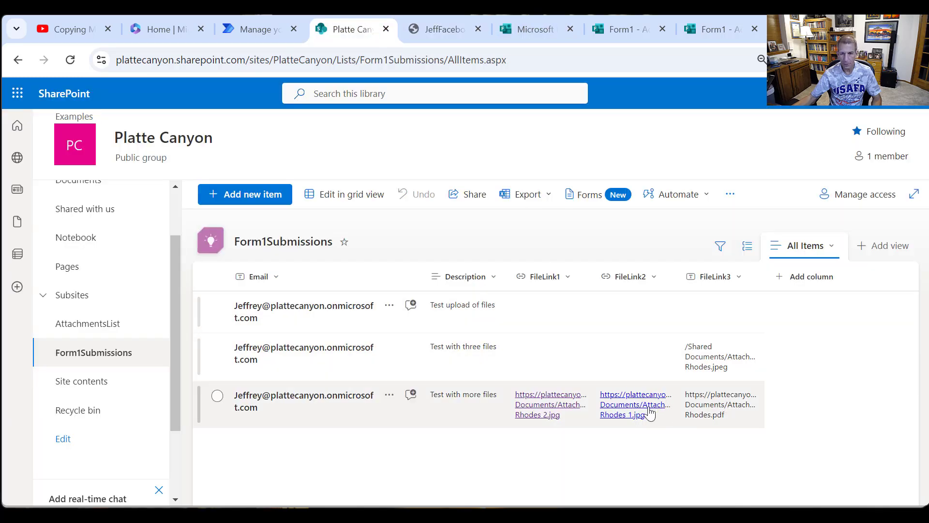
{"action": "left_click", "coordinate": [648, 414]}
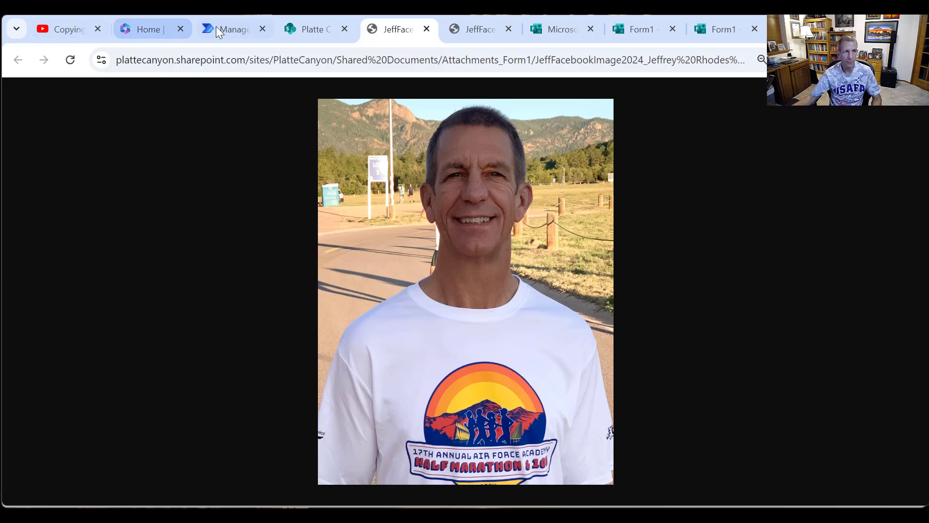
{"action": "left_click", "coordinate": [310, 29]}
- View the file behind the "Test with more files" item's FileLink3 address in a new browser tab, return to the list and deselect the item
{"action": "left_click", "coordinate": [710, 404]}
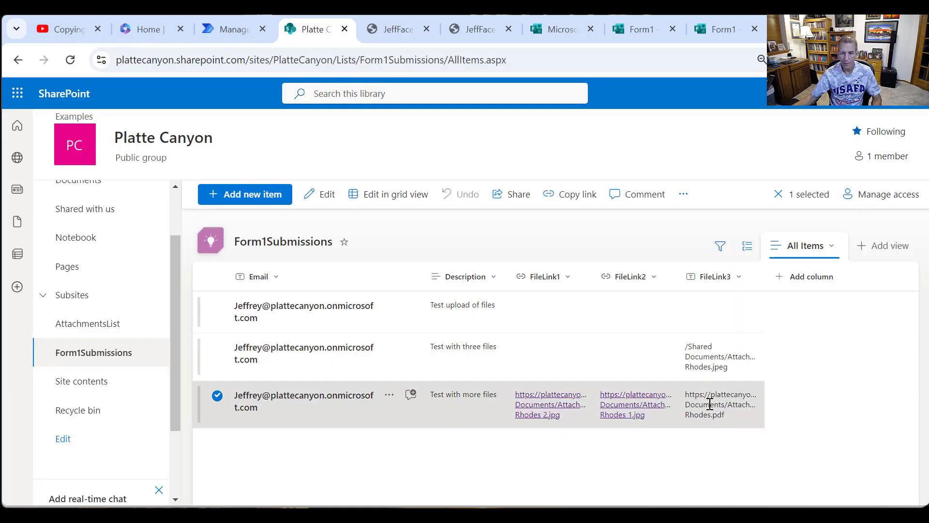
{"action": "left_click_drag", "start_coordinate": [726, 417], "coordinate": [686, 394]}
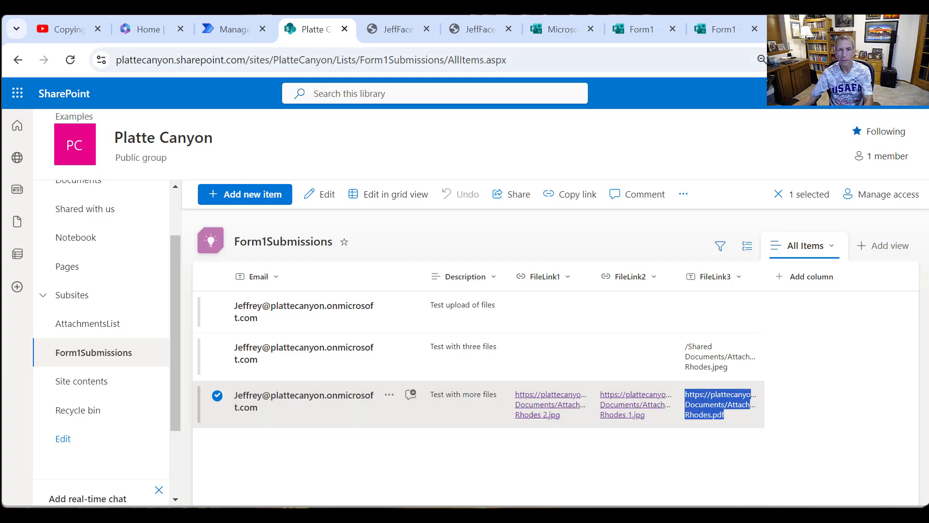
{"action": "key", "text": "ctrl+t"}
{"action": "key", "text": "ctrl+v"}
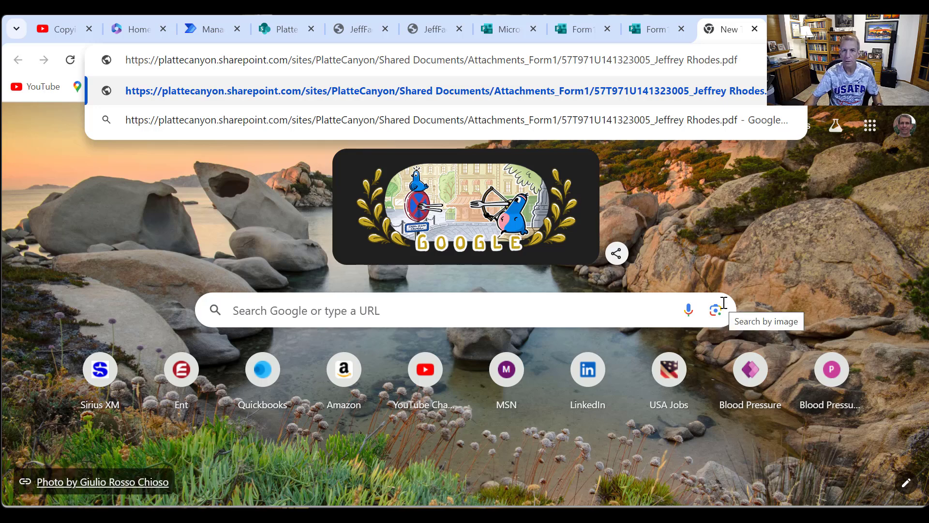
{"action": "key", "text": "Return"}
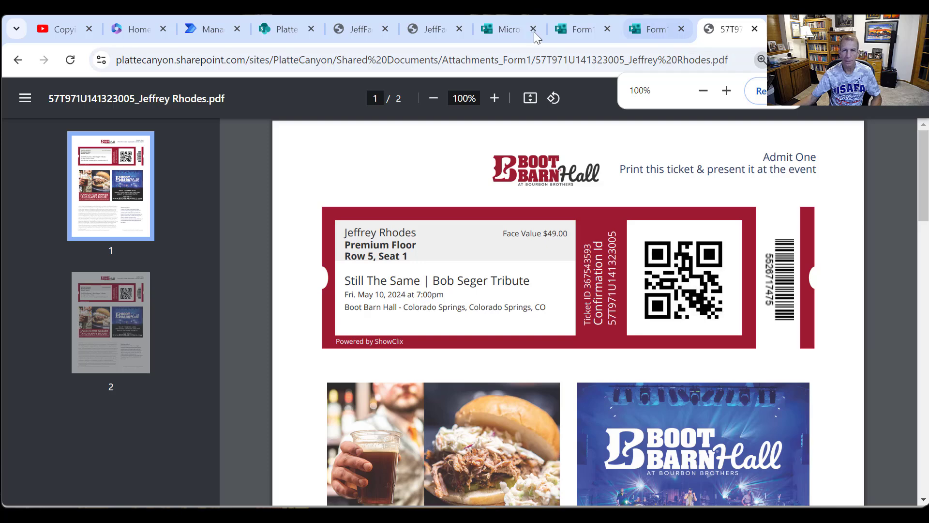
{"action": "left_click", "coordinate": [282, 27]}
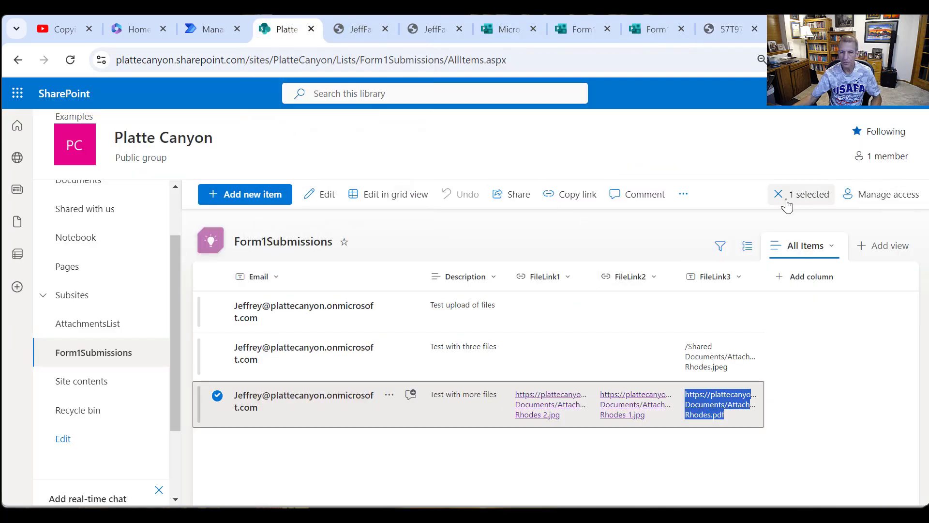
{"action": "left_click", "coordinate": [782, 200]}
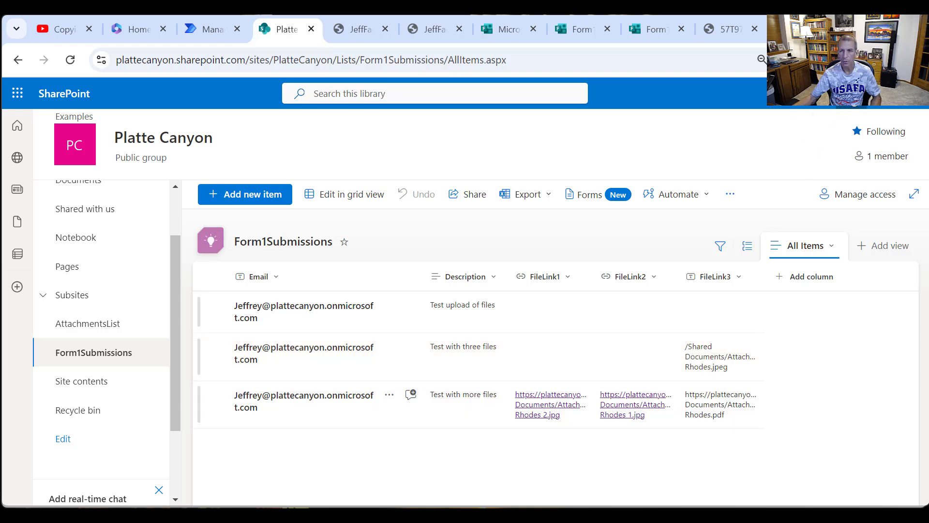
- Open the list settings of Form1Submissions and go to its column definitions
{"action": "left_click", "coordinate": [851, 94]}
{"action": "left_click", "coordinate": [761, 224]}
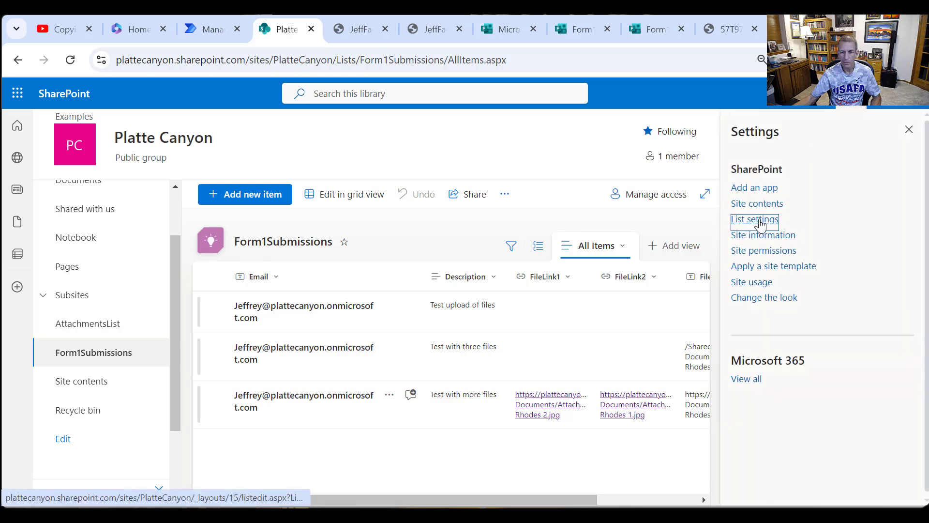
{"action": "scroll", "coordinate": [375, 365], "scroll_direction": "down", "scroll_amount": 4}
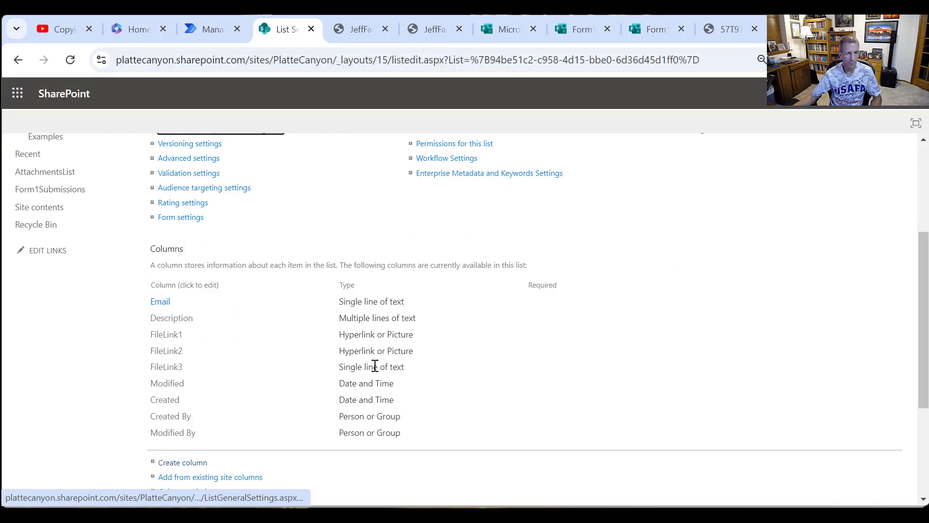
{"action": "scroll", "coordinate": [375, 365], "scroll_direction": "down", "scroll_amount": 1}
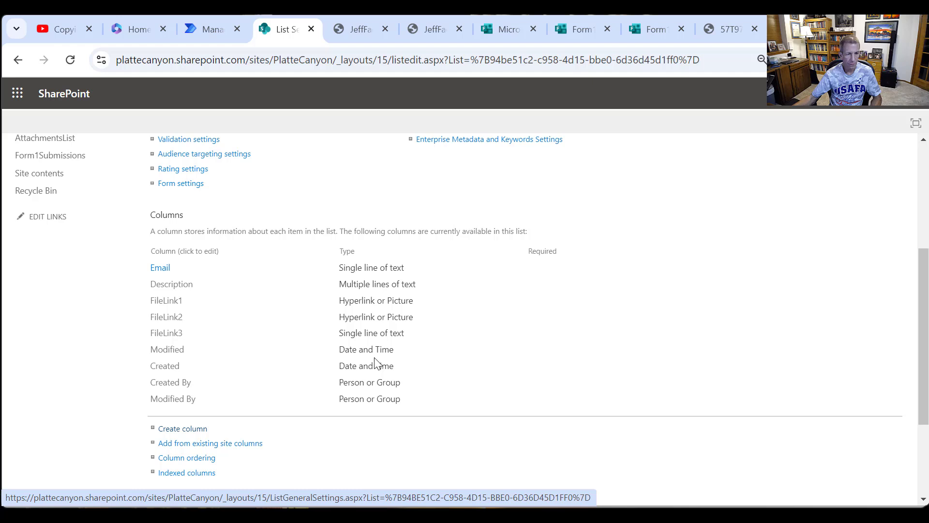
- Rename the single-line text column FileLink3 as FileLink3NotUsed and save the column
{"action": "left_click", "coordinate": [164, 334]}
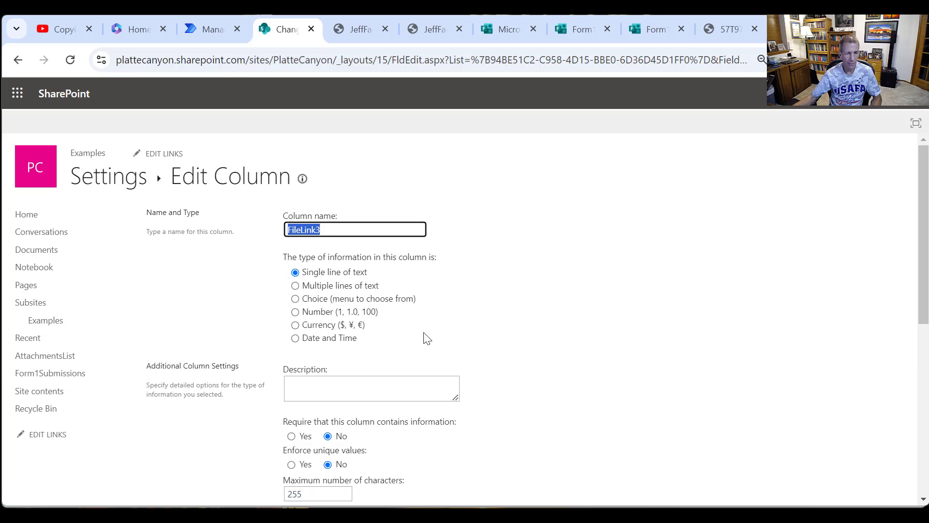
{"action": "scroll", "coordinate": [430, 338], "scroll_direction": "down", "scroll_amount": 7}
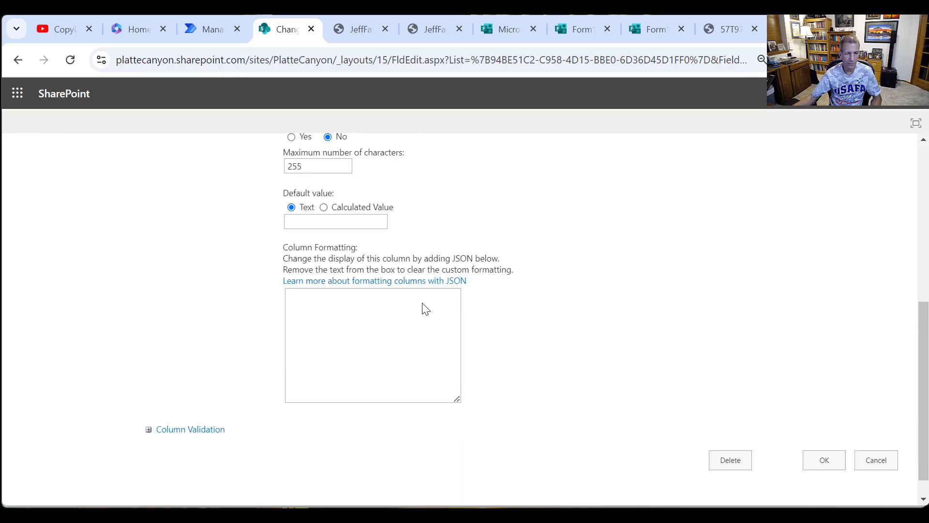
{"action": "scroll", "coordinate": [428, 321], "scroll_direction": "up", "scroll_amount": 7}
{"action": "scroll", "coordinate": [428, 333], "scroll_direction": "down", "scroll_amount": 5}
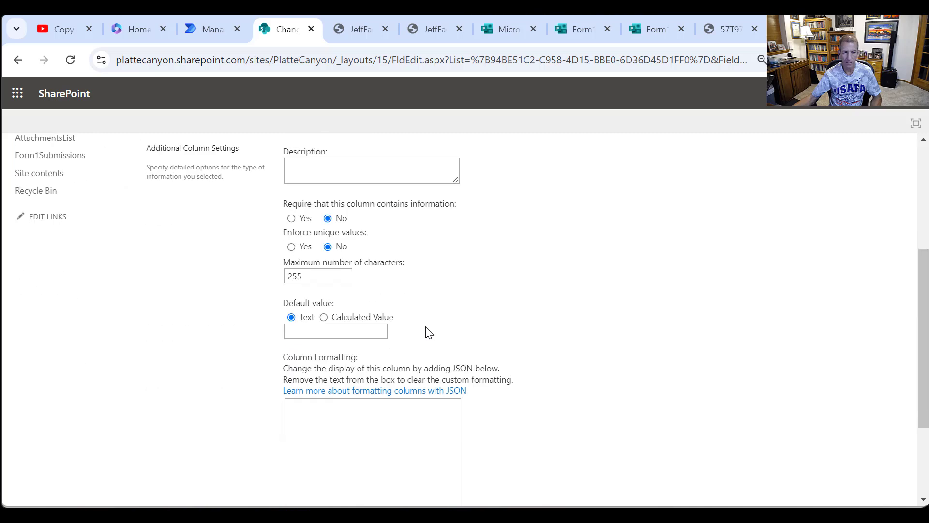
{"action": "scroll", "coordinate": [425, 332], "scroll_direction": "up", "scroll_amount": 5}
{"action": "left_click", "coordinate": [347, 228]}
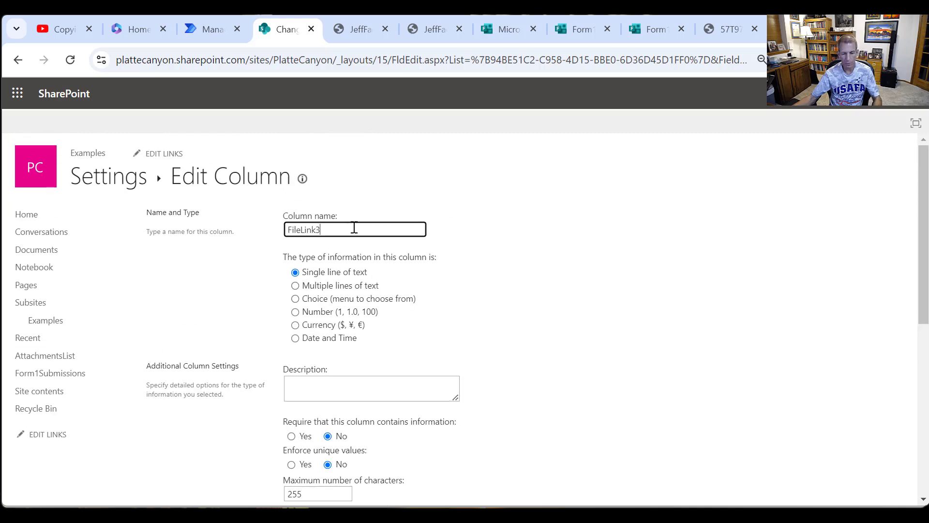
{"action": "type", "text": "NotU"}
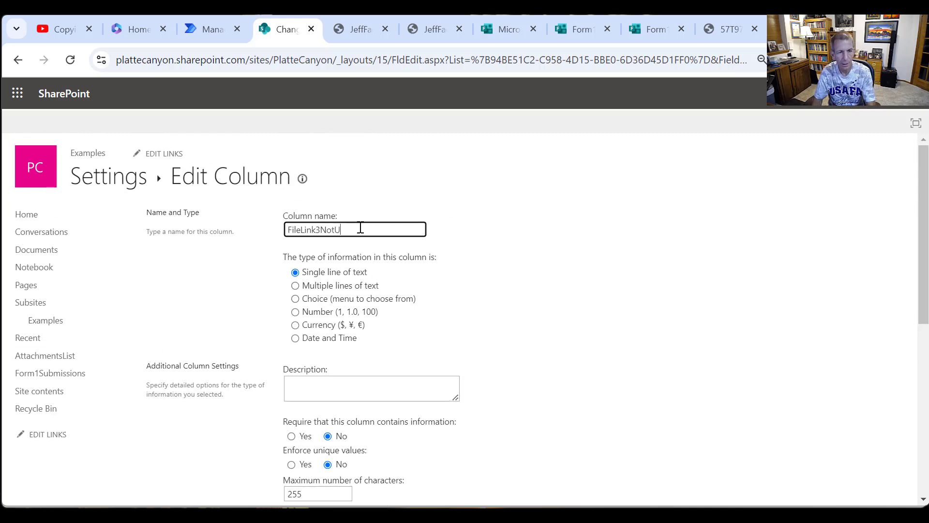
{"action": "type", "text": "sed"}
{"action": "scroll", "coordinate": [711, 359], "scroll_direction": "down", "scroll_amount": 5}
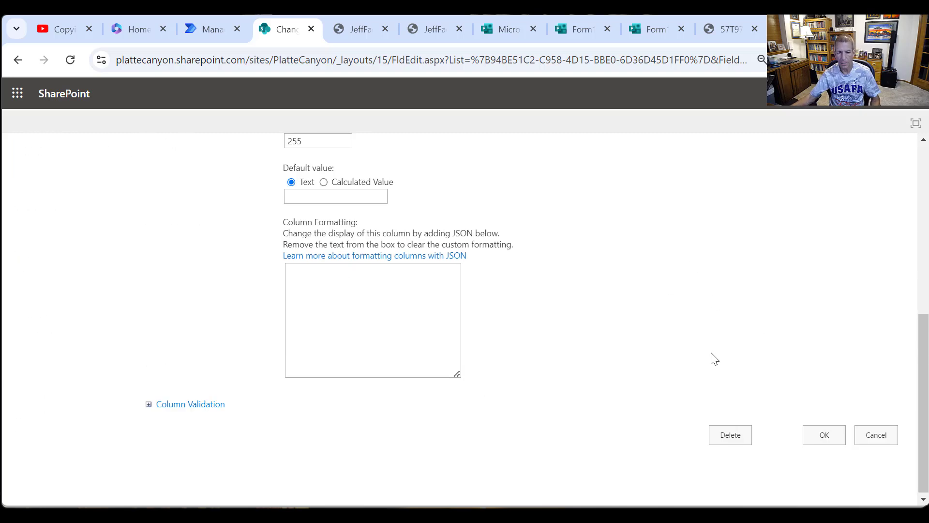
{"action": "left_click", "coordinate": [823, 426]}
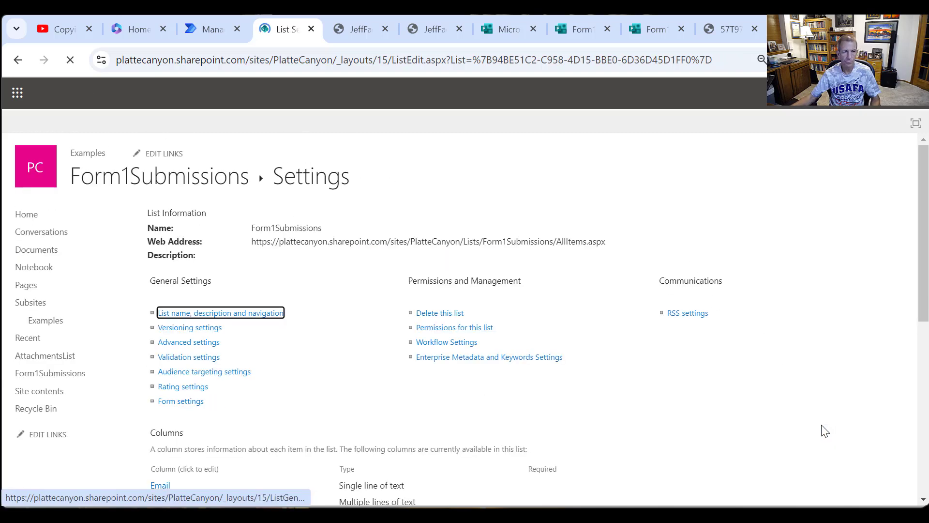
- Create a column named FileLink3 of type Hyperlink or Picture in the Form1Submissions list
{"action": "scroll", "coordinate": [315, 436], "scroll_direction": "down", "scroll_amount": 7}
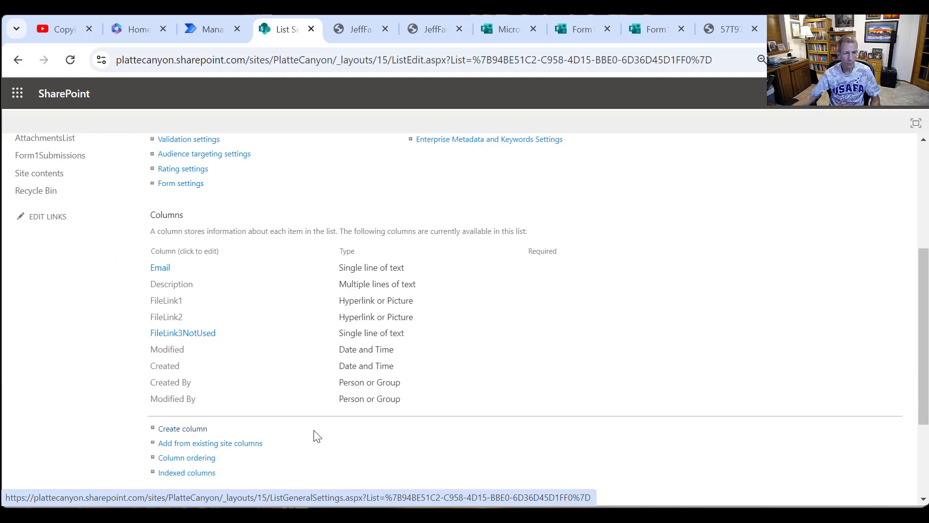
{"action": "left_click", "coordinate": [184, 284]}
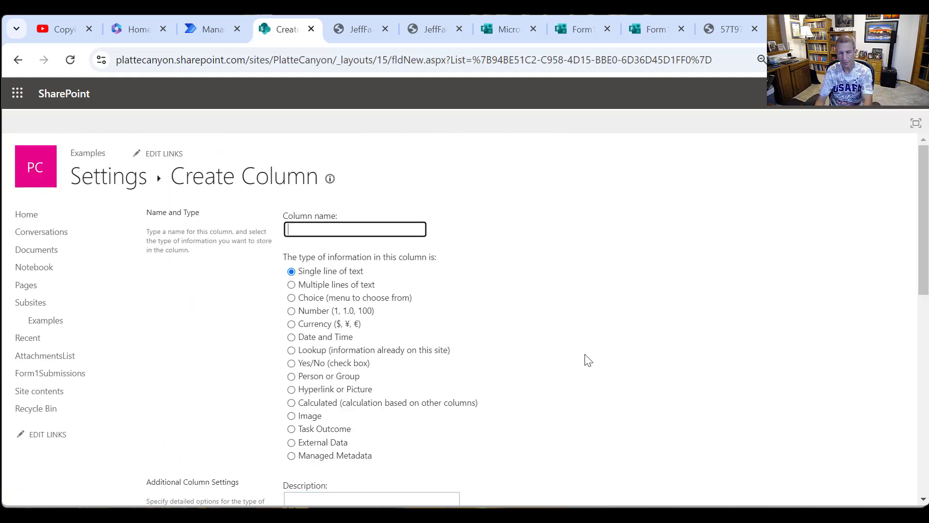
{"action": "type", "text": "FileLink"}
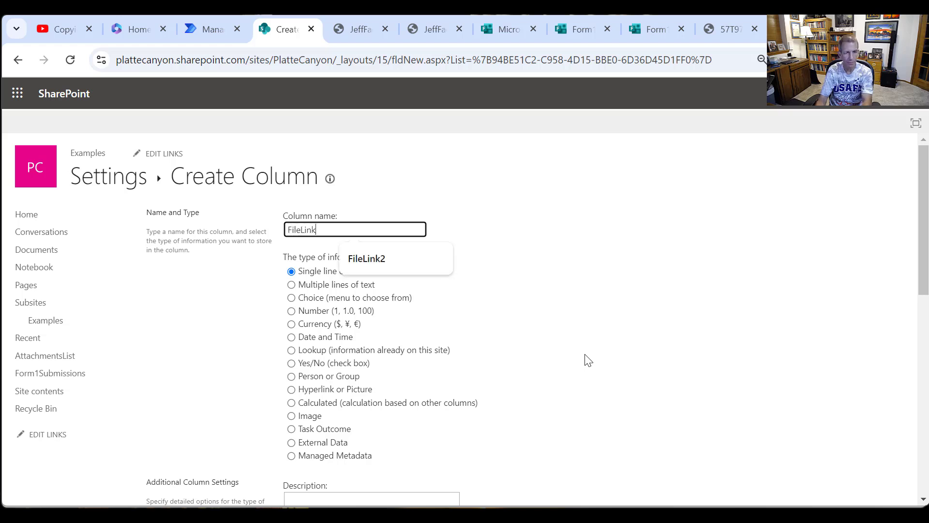
{"action": "type", "text": "3"}
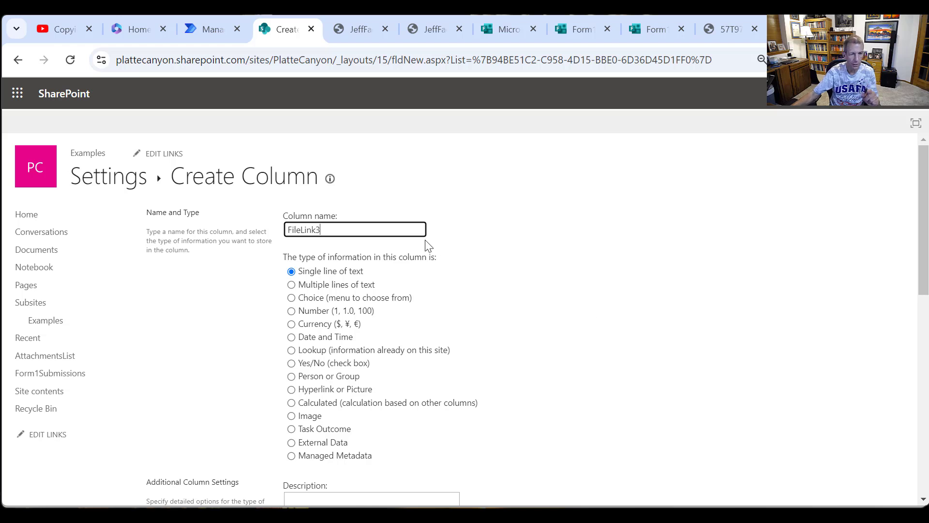
{"action": "left_click", "coordinate": [325, 389]}
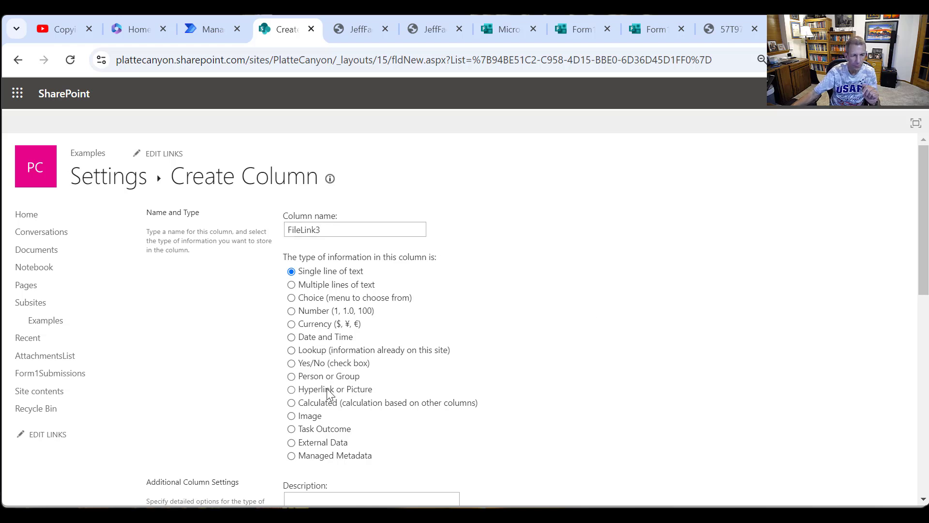
{"action": "scroll", "coordinate": [460, 402], "scroll_direction": "down", "scroll_amount": 2}
{"action": "scroll", "coordinate": [448, 420], "scroll_direction": "down", "scroll_amount": 6}
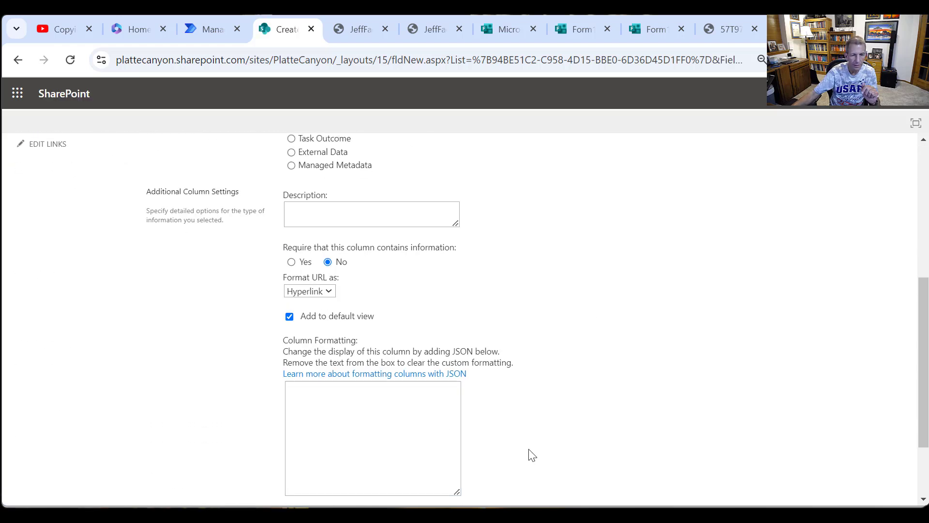
{"action": "left_click", "coordinate": [823, 435]}
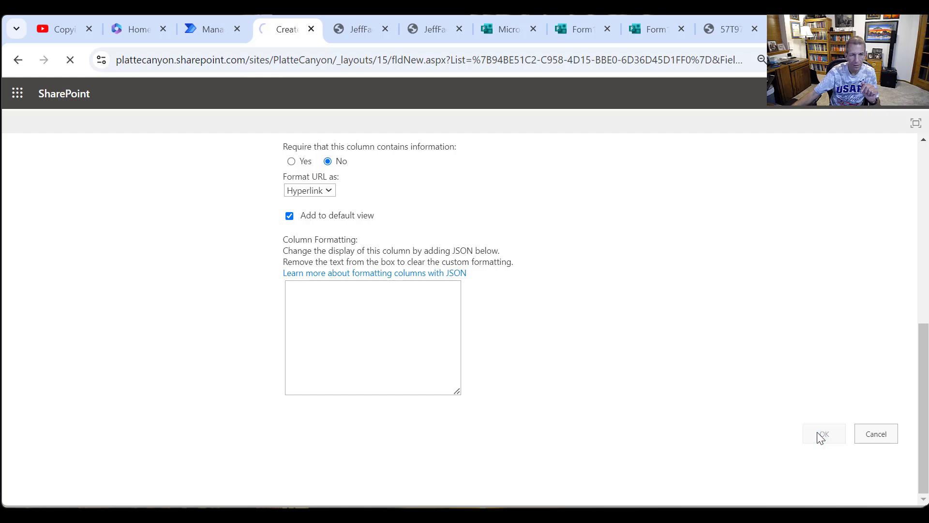
- Delete the FileLink3NotUsed column from the Form1Submissions list and confirm its removal
{"action": "scroll", "coordinate": [343, 415], "scroll_direction": "down", "scroll_amount": 6}
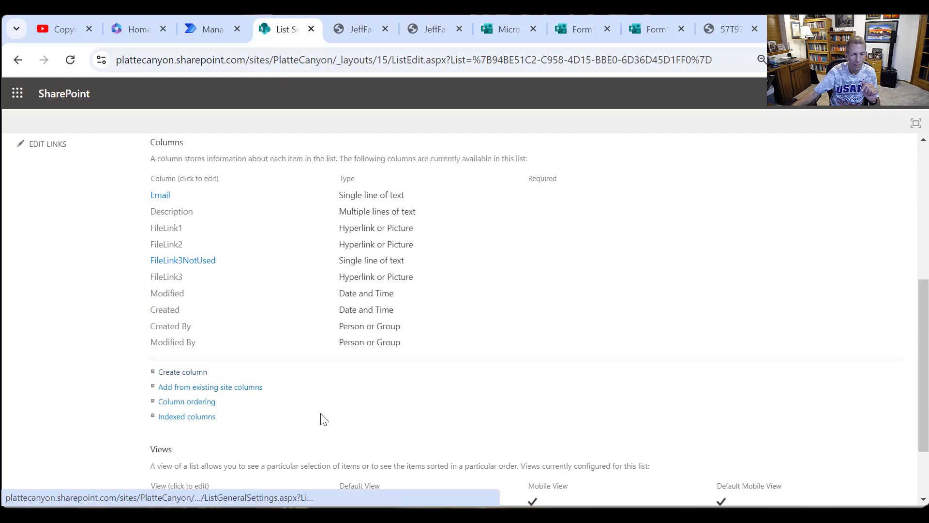
{"action": "left_click", "coordinate": [172, 262]}
{"action": "scroll", "coordinate": [748, 417], "scroll_direction": "down", "scroll_amount": 7}
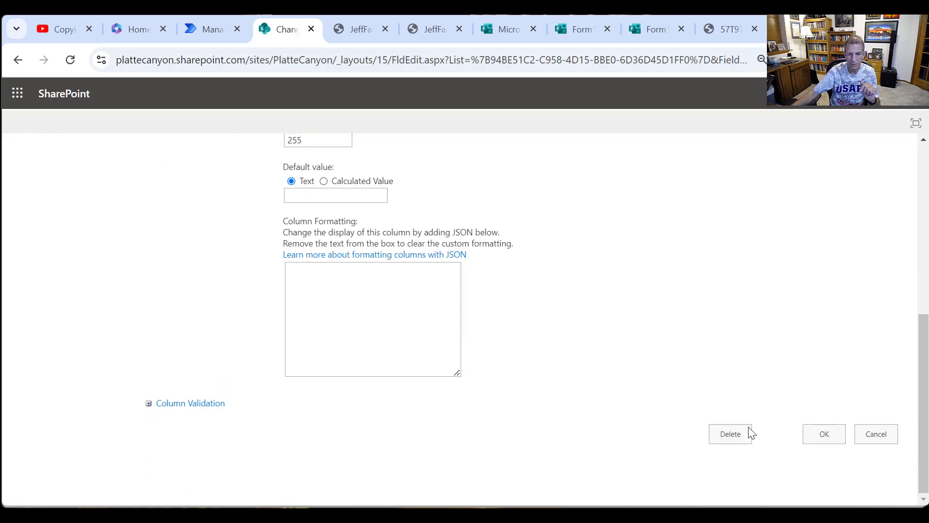
{"action": "left_click", "coordinate": [740, 436]}
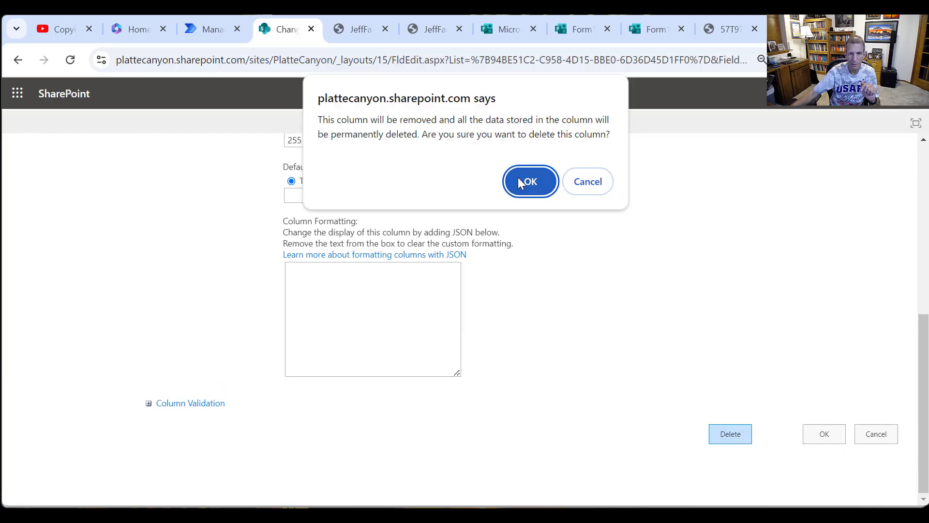
{"action": "left_click", "coordinate": [519, 182]}
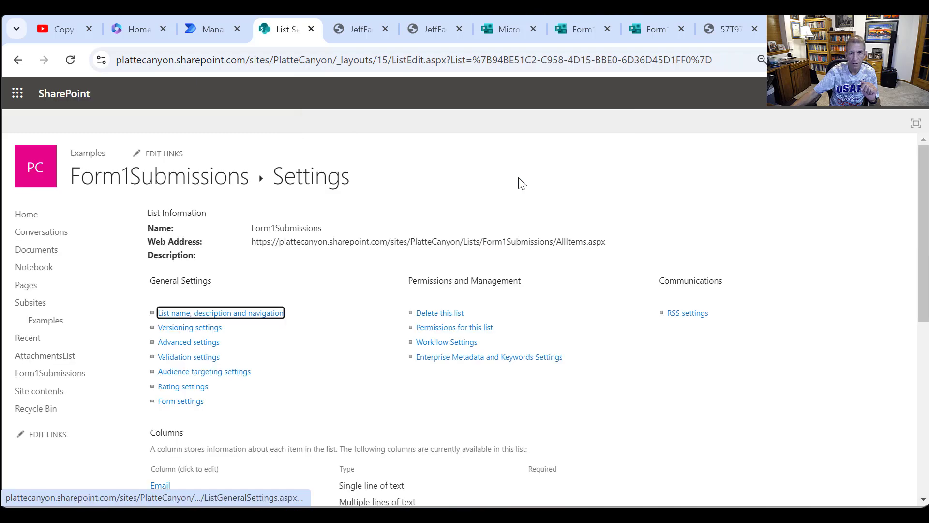
- Switch to Power Automate and open the Video_CopyFormsAttachmentsToDocumentLibrary flow for editing at the Write appropriate FileLink Column switch
{"action": "left_click", "coordinate": [220, 37]}
{"action": "scroll", "coordinate": [660, 256], "scroll_direction": "up", "scroll_amount": 2}
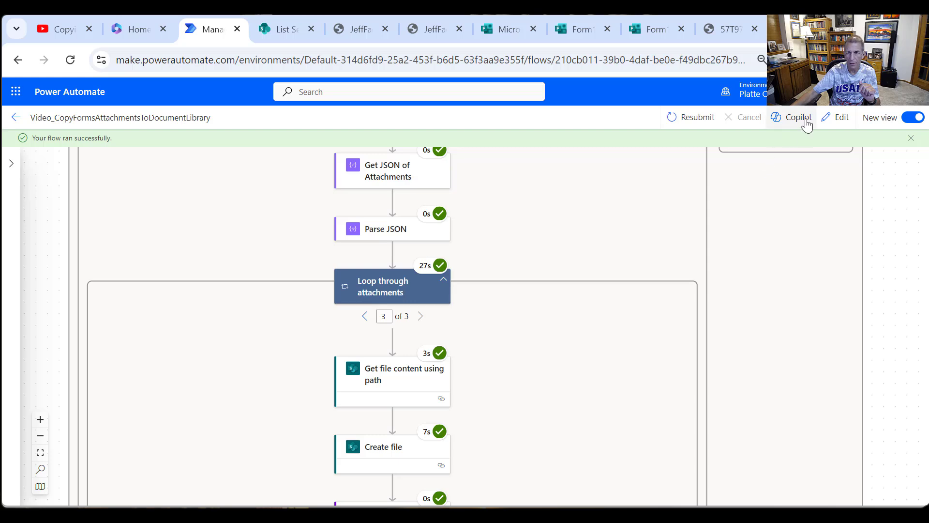
{"action": "left_click", "coordinate": [841, 119]}
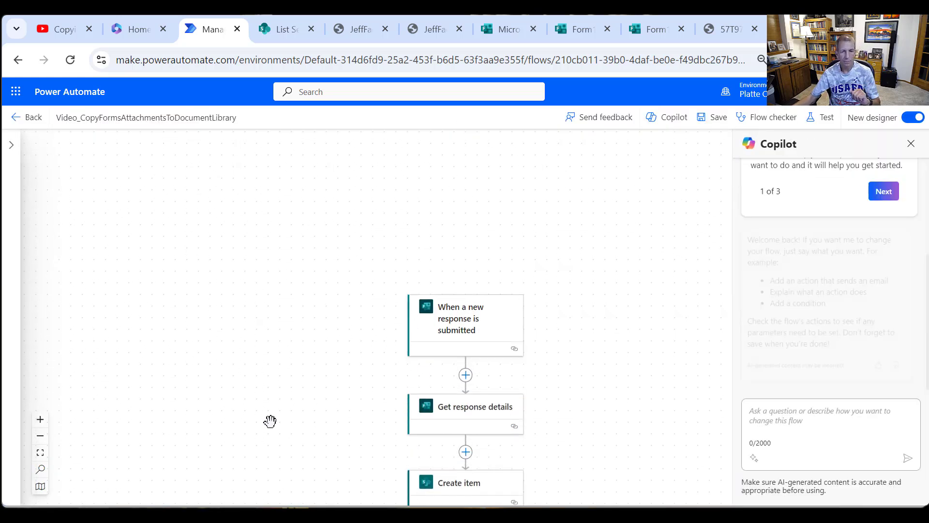
{"action": "scroll", "coordinate": [270, 421], "scroll_direction": "down", "scroll_amount": 12}
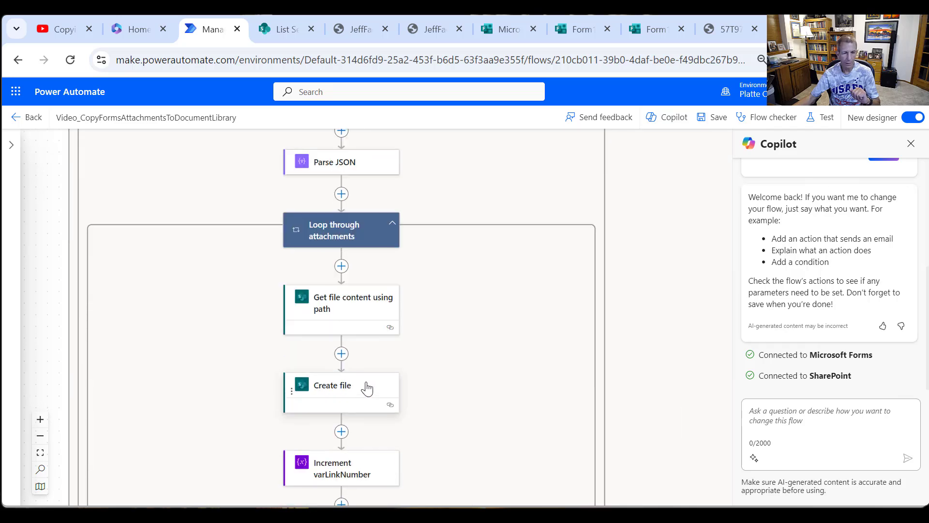
{"action": "scroll", "coordinate": [367, 387], "scroll_direction": "down", "scroll_amount": 7}
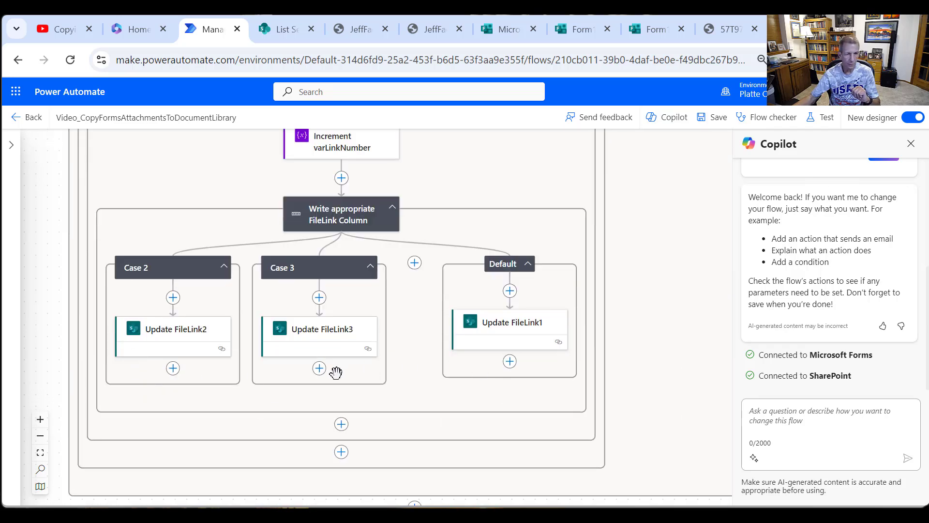
- In the Update FileLink3 action, remove the old Item.Item/FileLink3 parameter and show all advanced parameters
{"action": "left_click", "coordinate": [332, 337]}
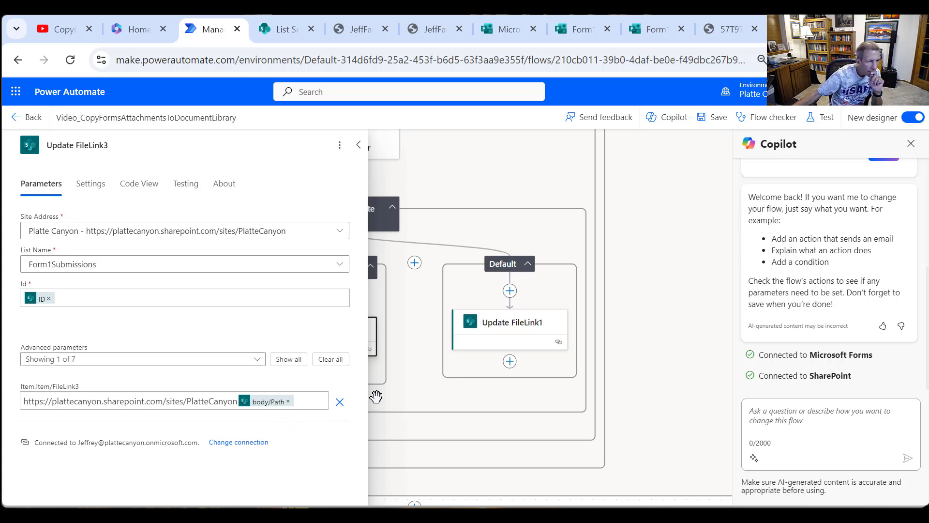
{"action": "left_click", "coordinate": [339, 402]}
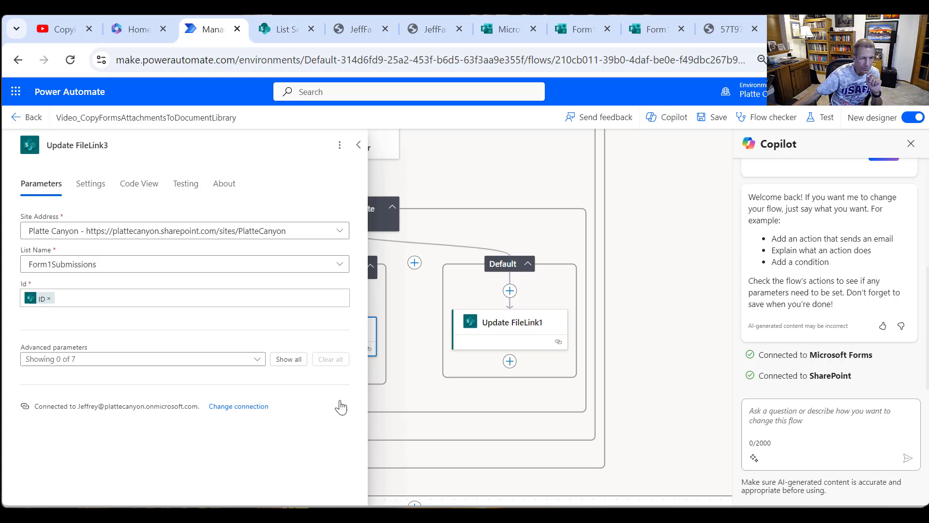
{"action": "left_click", "coordinate": [282, 360]}
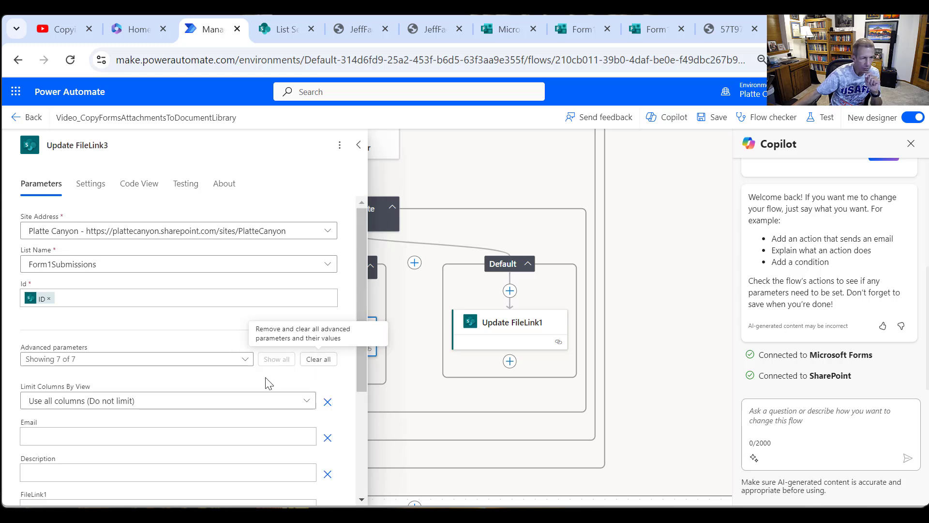
{"action": "scroll", "coordinate": [264, 392], "scroll_direction": "down", "scroll_amount": 4}
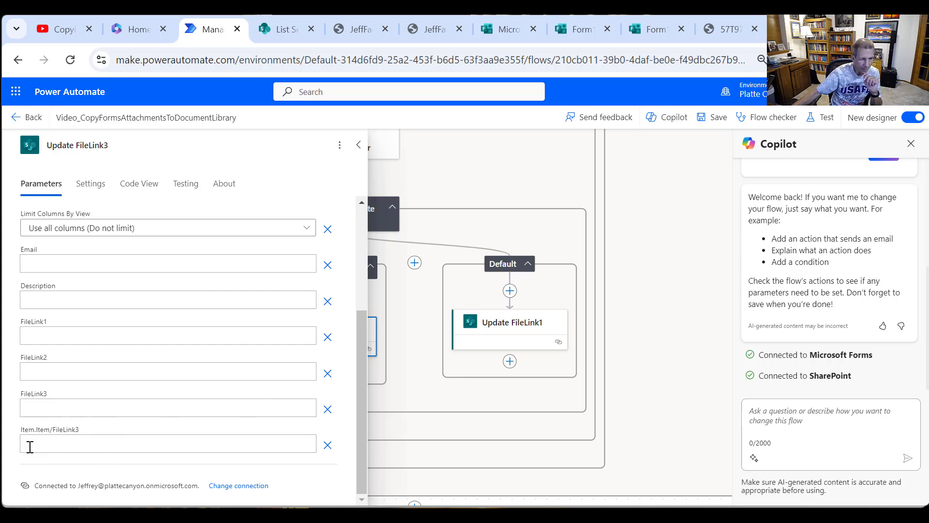
- Copy the site address from the SharePoint list settings page into the FileLink3 parameter as attecanyon.sharepoint.com/sites/PlatteCanyon
{"action": "left_click", "coordinate": [44, 405]}
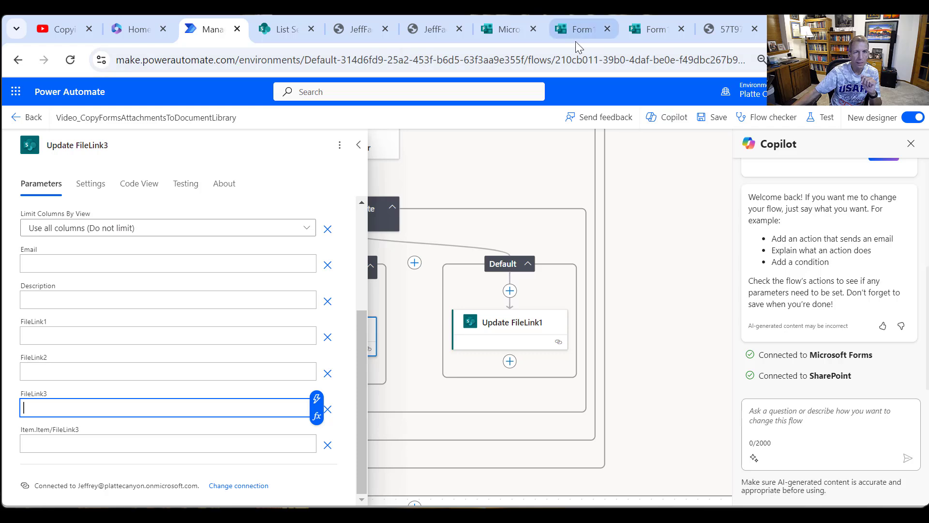
{"action": "left_click", "coordinate": [286, 33]}
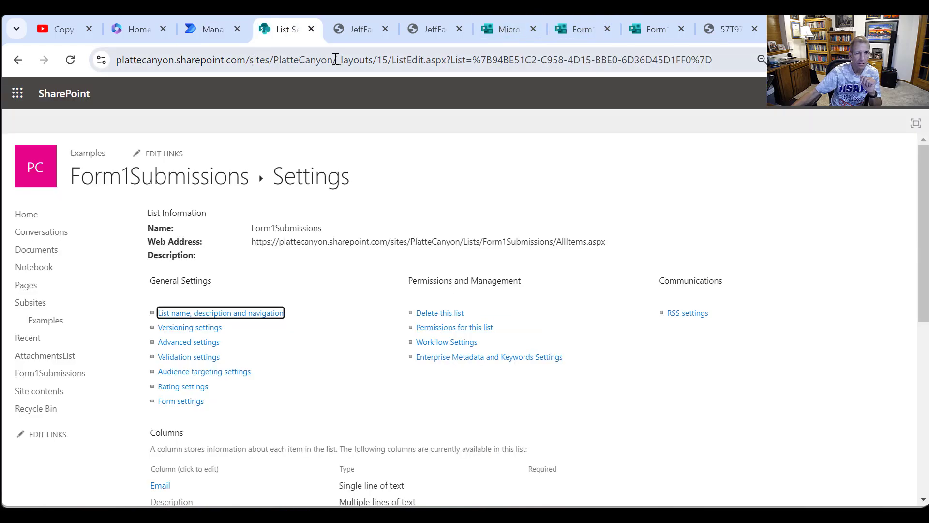
{"action": "left_click_drag", "start_coordinate": [334, 60], "coordinate": [157, 59]}
{"action": "key", "text": "ctrl+c"}
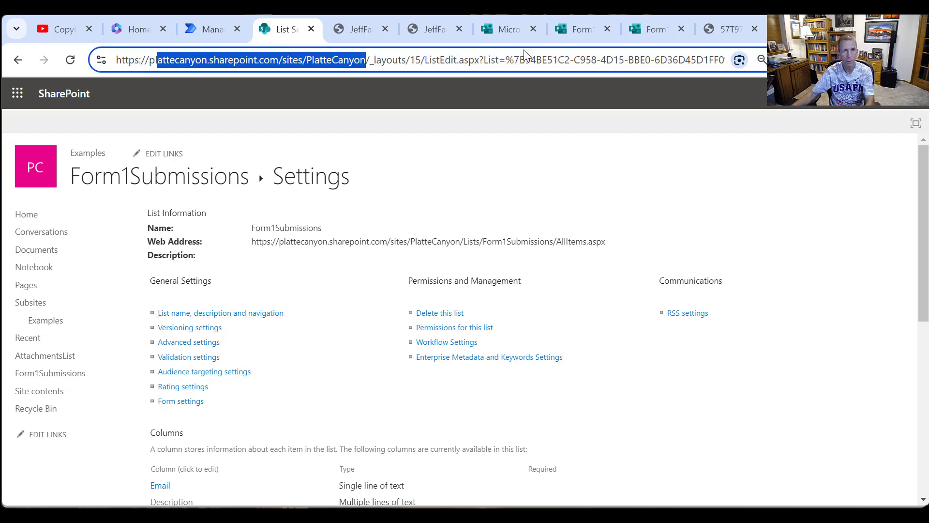
{"action": "left_click", "coordinate": [208, 30]}
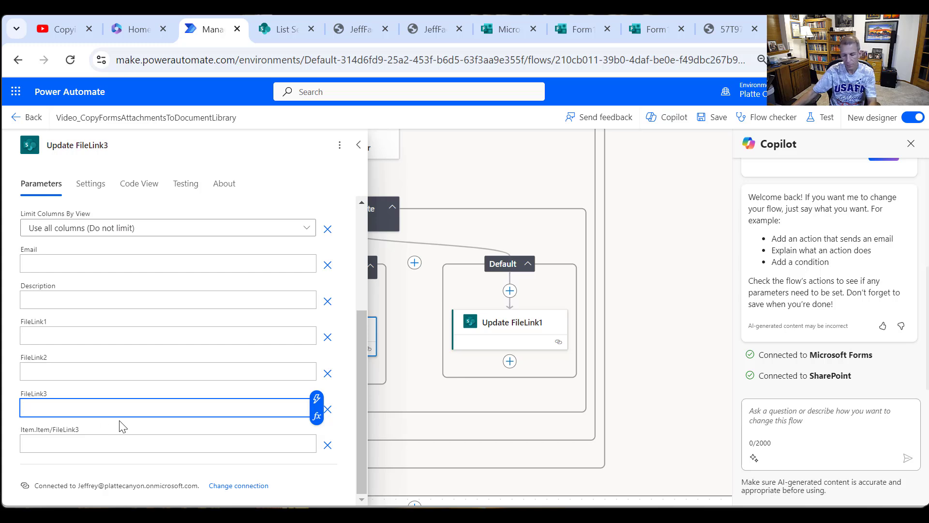
{"action": "key", "text": "ctrl+v"}
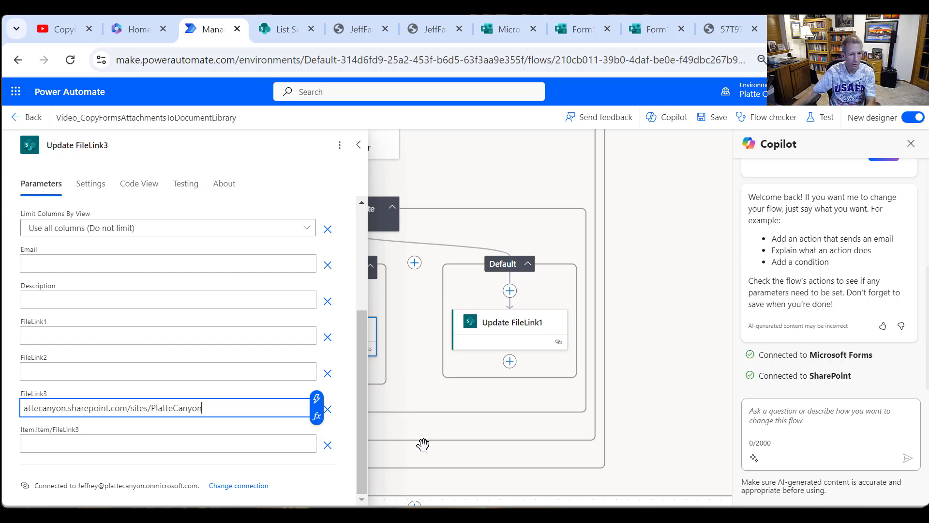
- Append the body/Path dynamic content from Create file to the site address in the FileLink3 parameter
{"action": "left_click", "coordinate": [317, 401]}
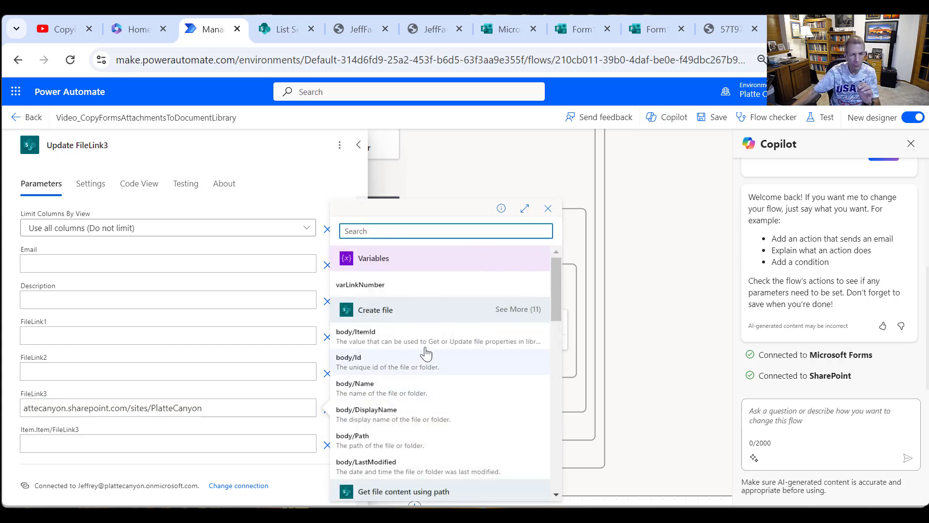
{"action": "scroll", "coordinate": [436, 356], "scroll_direction": "down", "scroll_amount": 4}
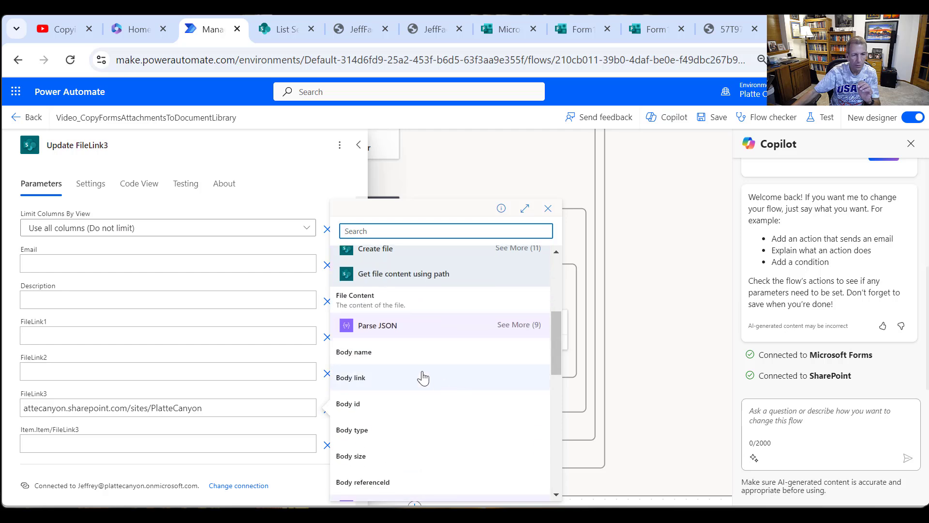
{"action": "scroll", "coordinate": [429, 374], "scroll_direction": "up", "scroll_amount": 3}
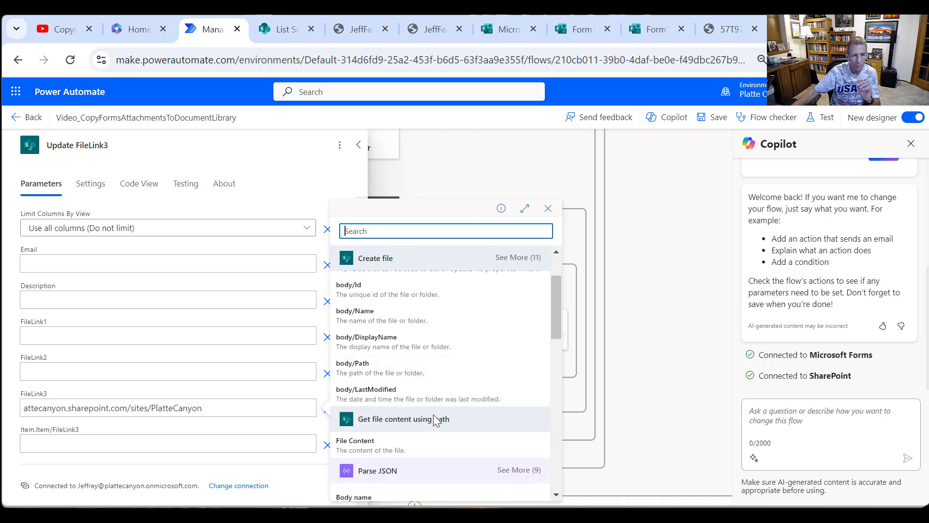
{"action": "scroll", "coordinate": [426, 438], "scroll_direction": "down", "scroll_amount": 8}
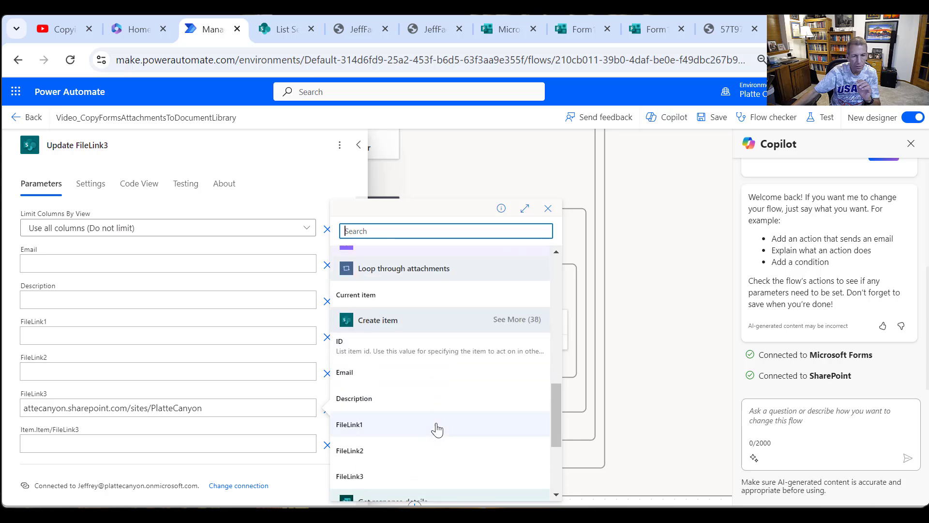
{"action": "scroll", "coordinate": [440, 430], "scroll_direction": "down", "scroll_amount": 4}
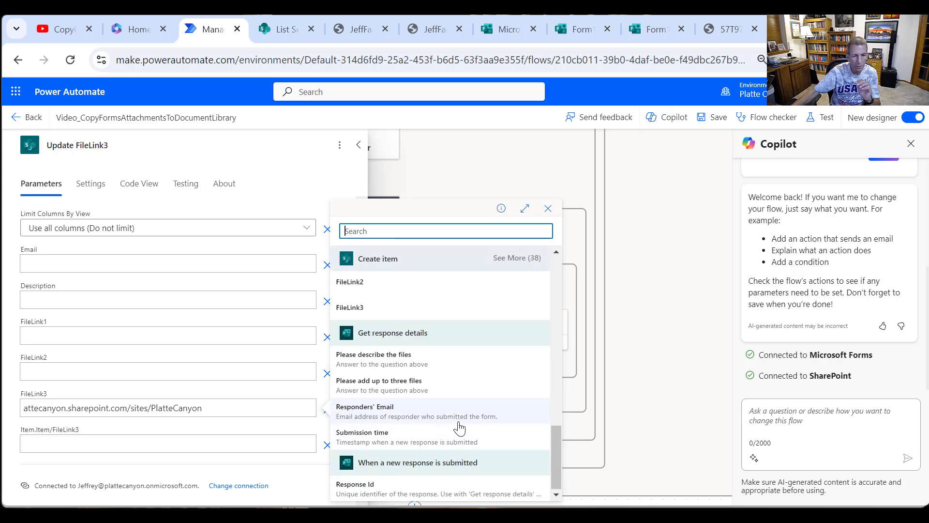
{"action": "scroll", "coordinate": [462, 416], "scroll_direction": "up", "scroll_amount": 1}
{"action": "scroll", "coordinate": [462, 417], "scroll_direction": "up", "scroll_amount": 10}
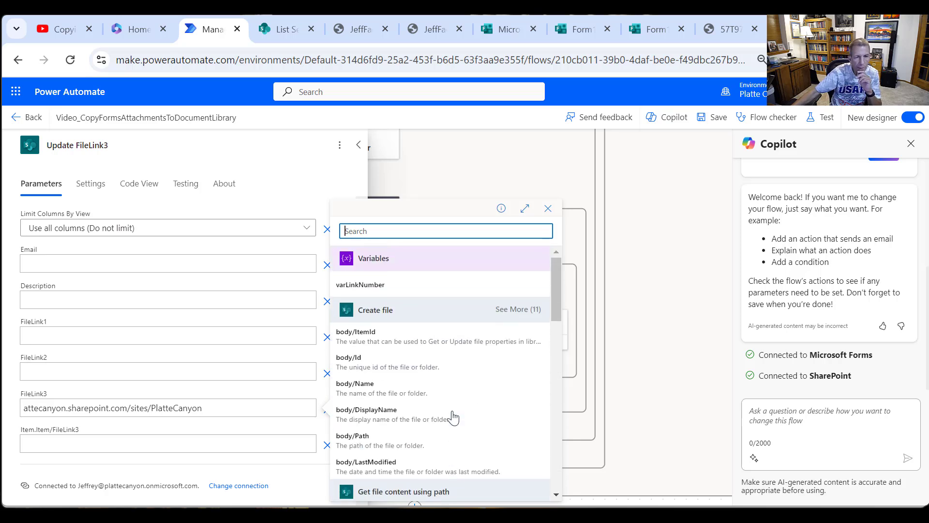
{"action": "left_click", "coordinate": [400, 441]}
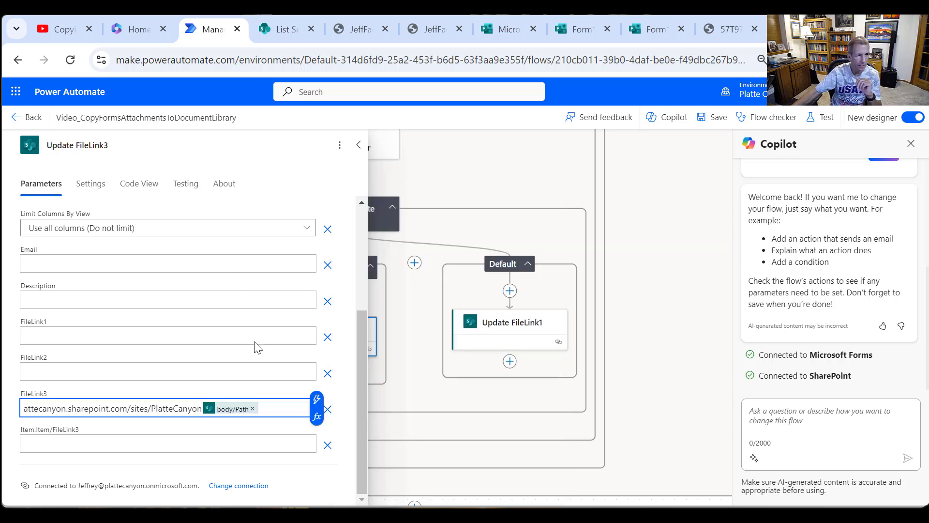
- Remove the empty Item.Item/FileLink3 parameter from the Update FileLink3 action and save the flow
{"action": "left_click", "coordinate": [329, 446]}
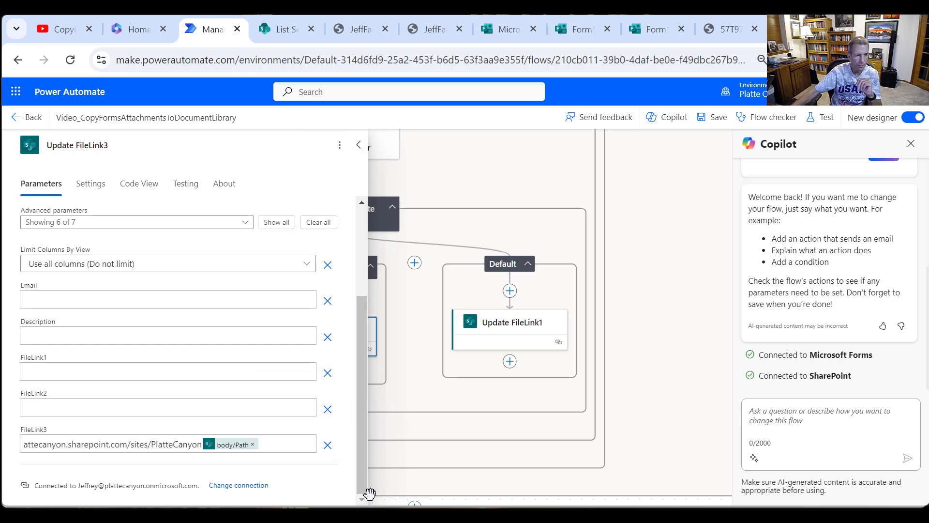
{"action": "left_click", "coordinate": [358, 145]}
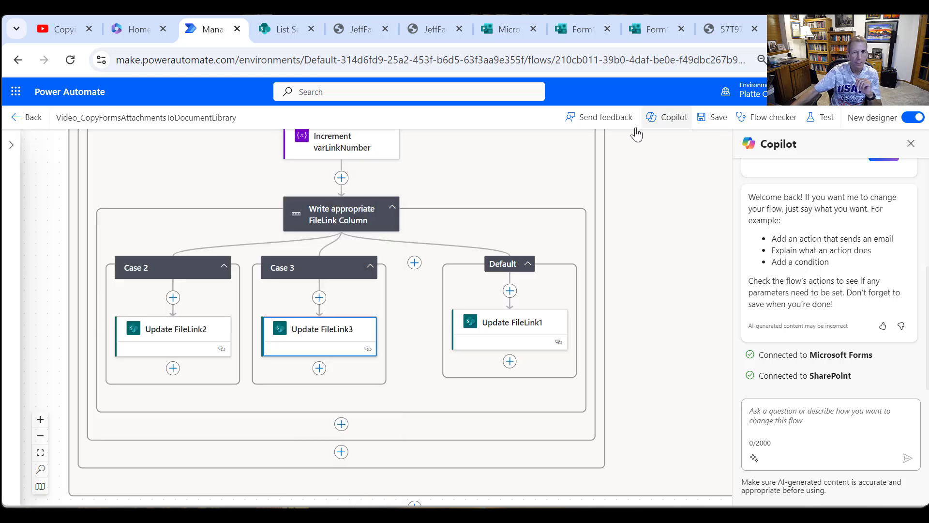
{"action": "left_click", "coordinate": [721, 117]}
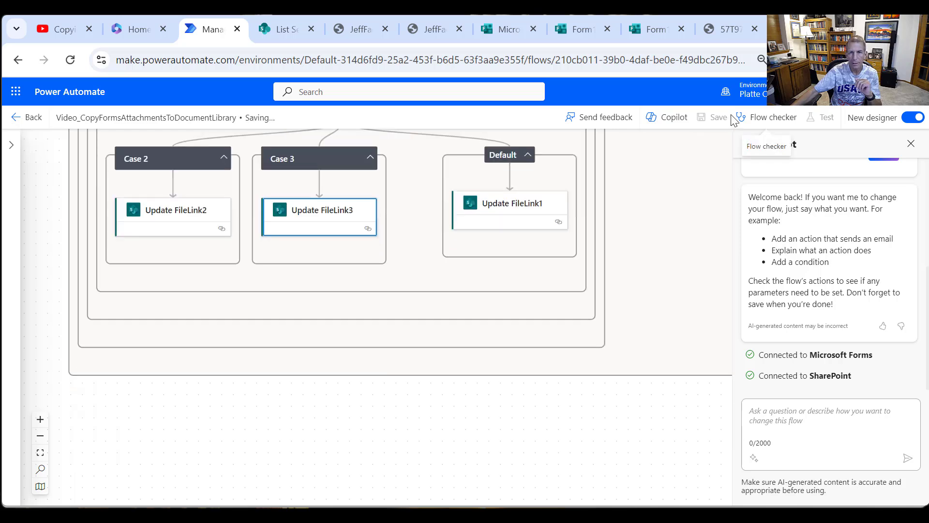
- Switch to the Form1 - Add Attachments form, start another response and describe the files as "Final Submission"
{"action": "left_click", "coordinate": [654, 31]}
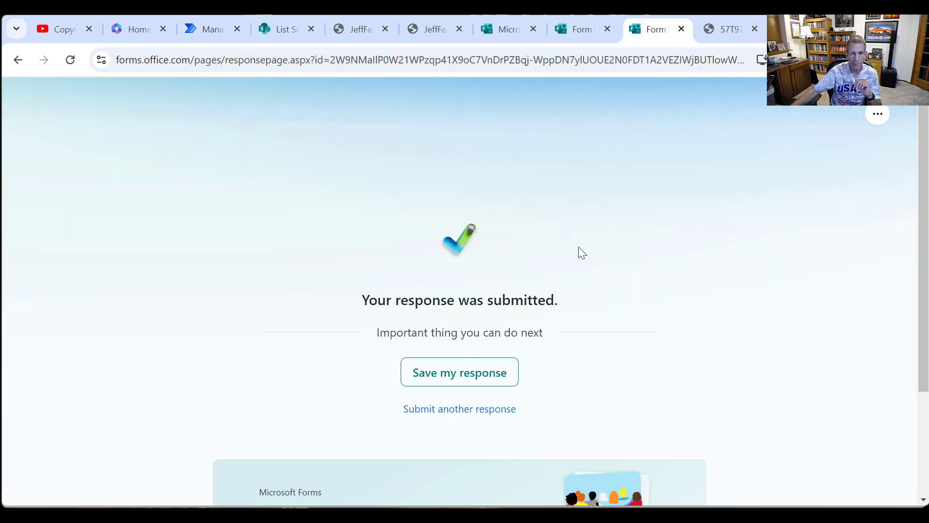
{"action": "left_click", "coordinate": [472, 419]}
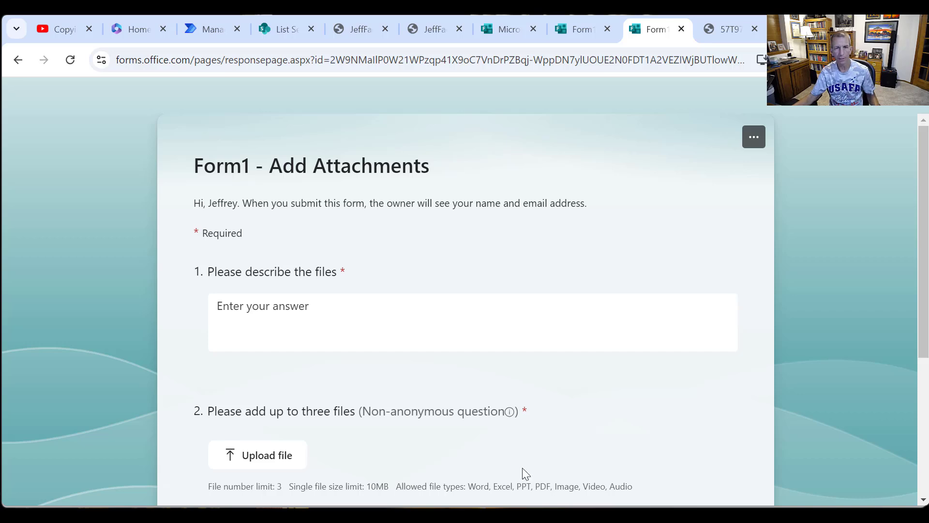
{"action": "left_click", "coordinate": [208, 30]}
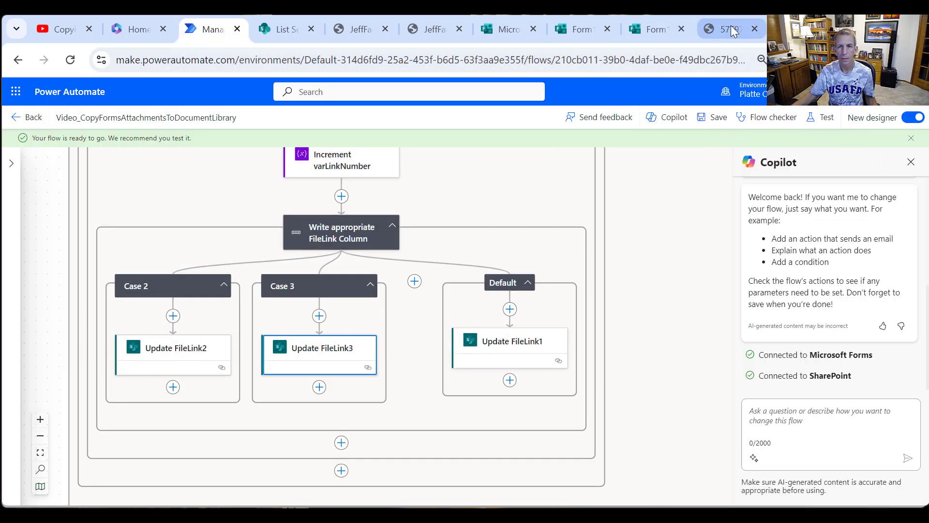
{"action": "left_click", "coordinate": [658, 31]}
{"action": "left_click", "coordinate": [404, 330]}
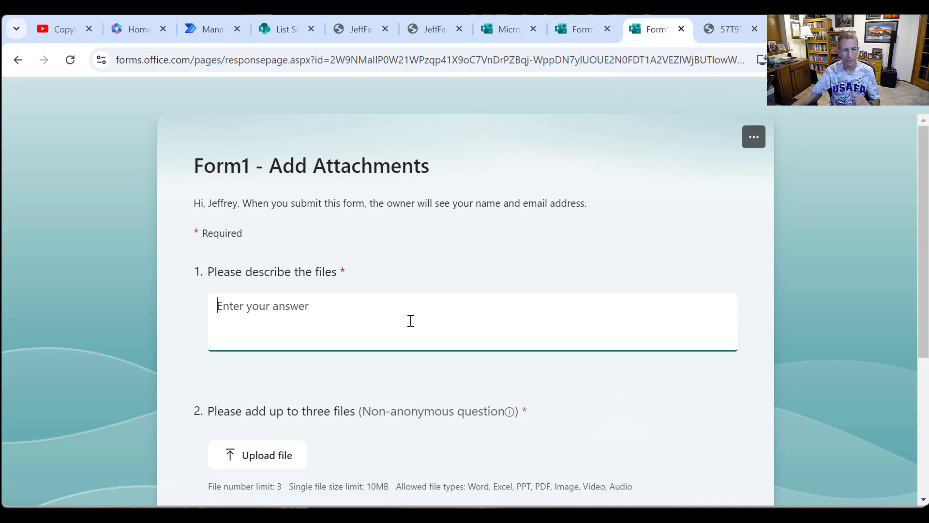
{"action": "type", "text": "Final Submission"}
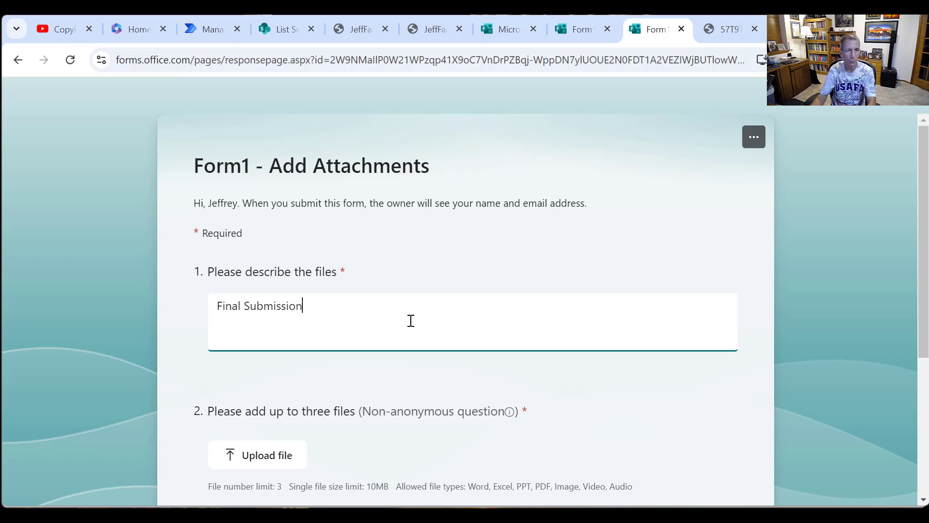
- Start a file upload for the question asking for up to three files and open the Screenshots folder in Pictures
{"action": "left_click", "coordinate": [278, 454]}
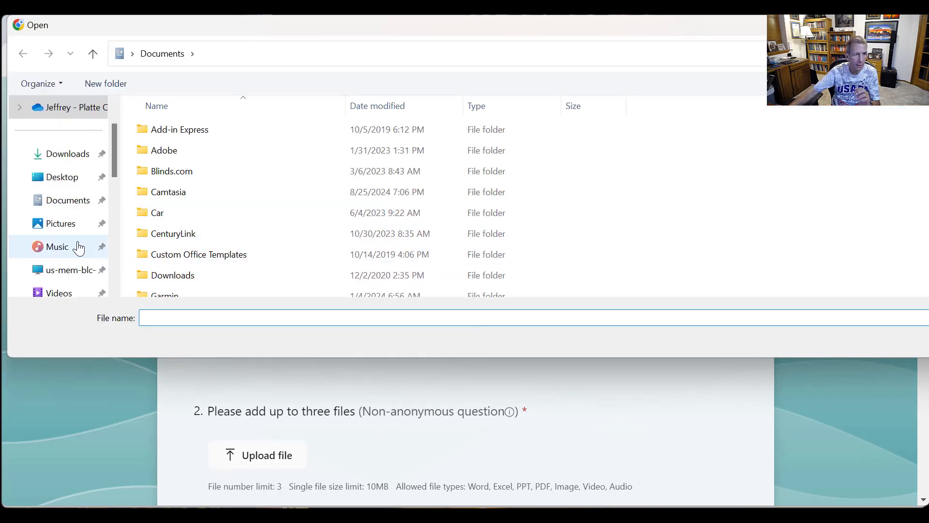
{"action": "left_click", "coordinate": [73, 226]}
{"action": "scroll", "coordinate": [315, 213], "scroll_direction": "down", "scroll_amount": 1}
{"action": "scroll", "coordinate": [314, 210], "scroll_direction": "up", "scroll_amount": 1}
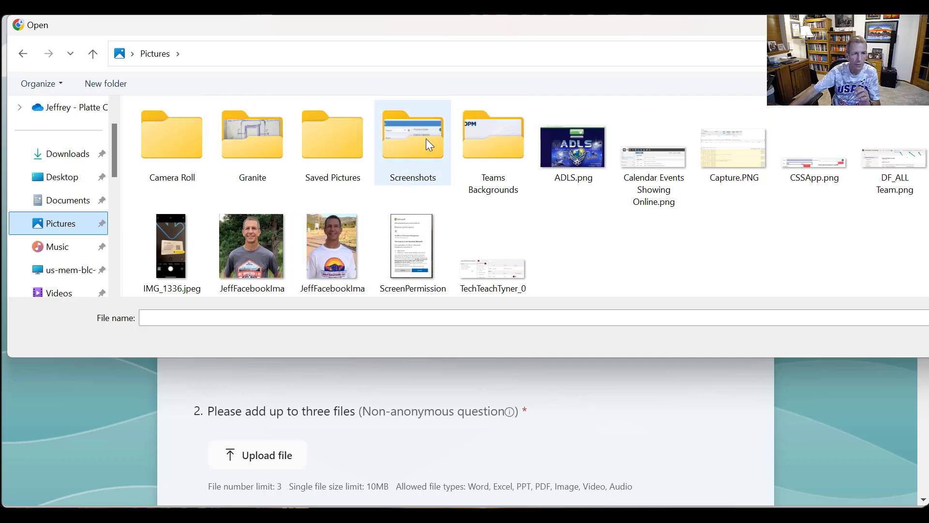
{"action": "left_click", "coordinate": [422, 154]}
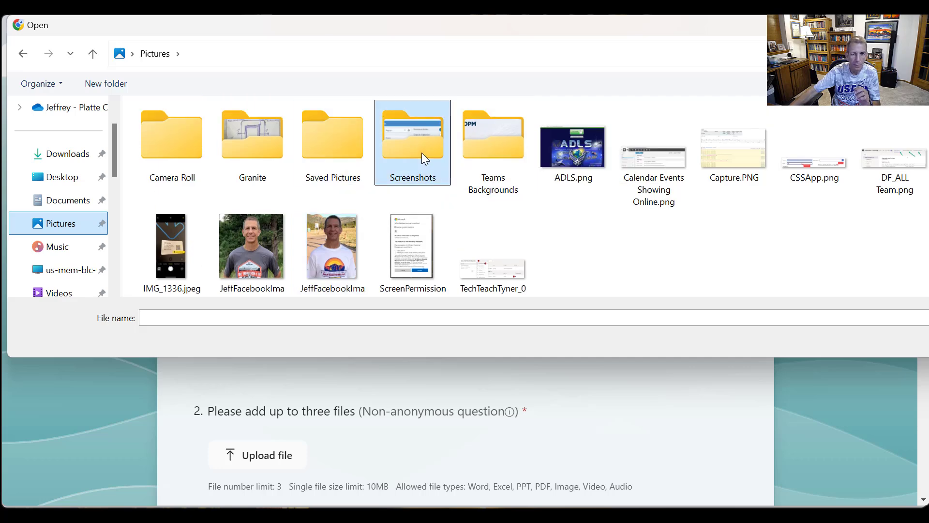
{"action": "double_click", "coordinate": [421, 149]}
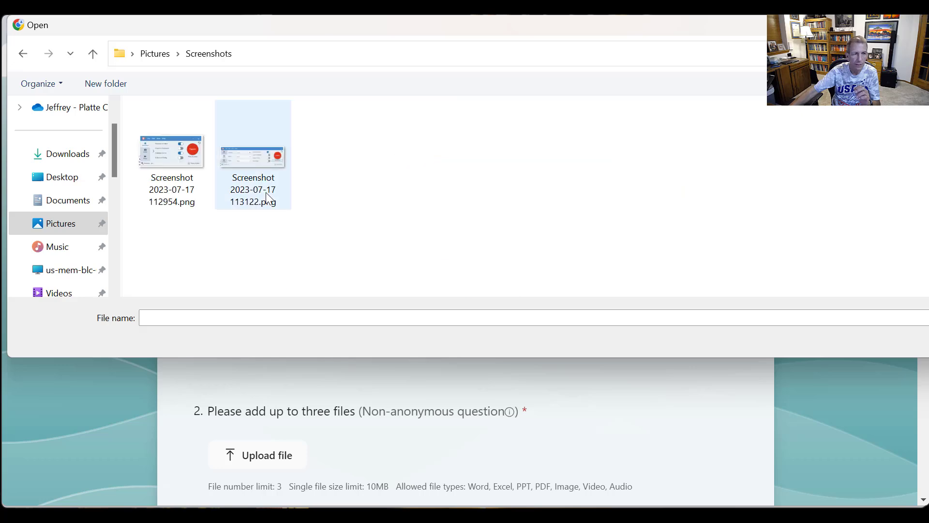
- Reposition the file selection dialog lower over the form so its folder list and files are in view
{"action": "left_click_drag", "start_coordinate": [307, 28], "coordinate": [143, 28]}
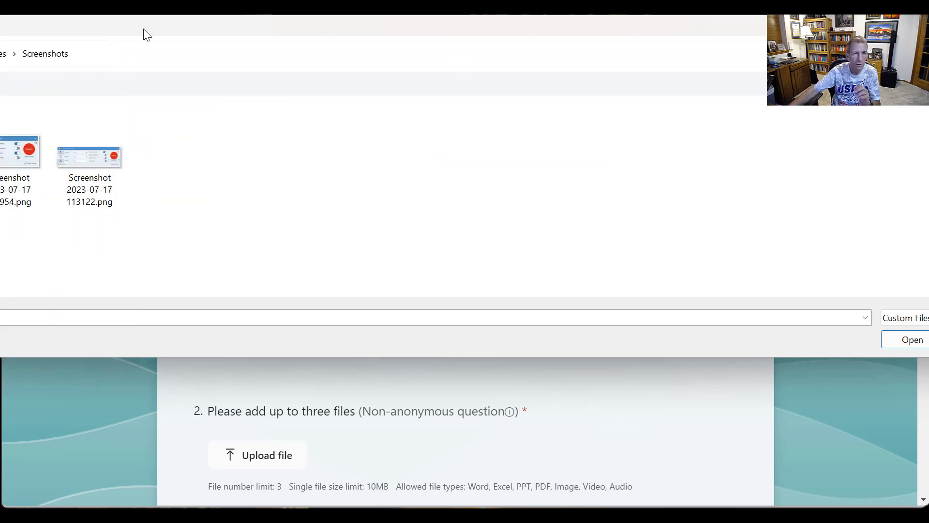
{"action": "left_click_drag", "start_coordinate": [343, 31], "coordinate": [317, 60]}
{"action": "left_click_drag", "start_coordinate": [155, 81], "coordinate": [155, 144]}
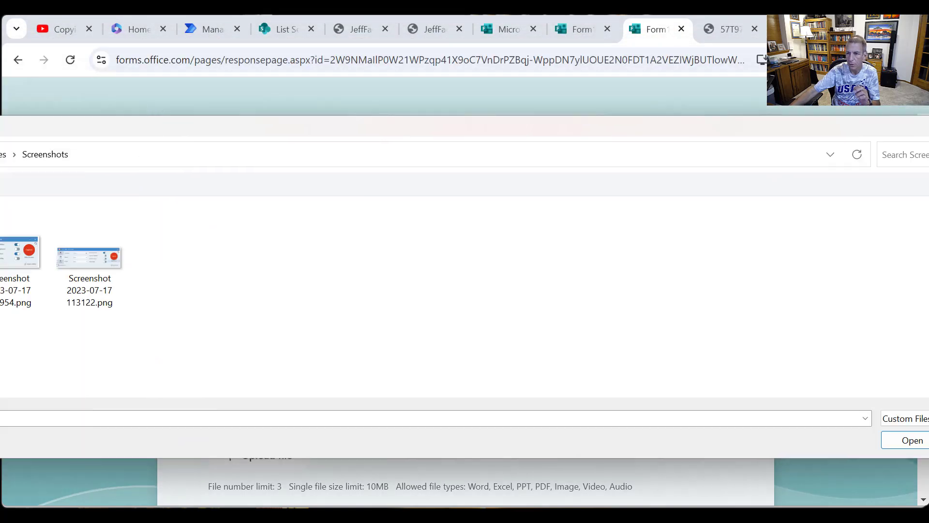
{"action": "left_click_drag", "start_coordinate": [697, 128], "coordinate": [53, 149]}
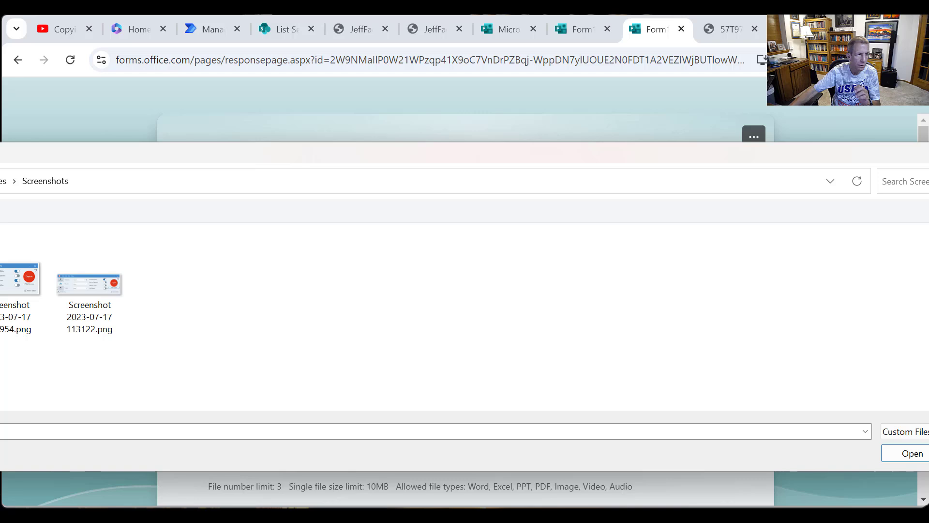
{"action": "left_click_drag", "start_coordinate": [52, 149], "coordinate": [364, 149]}
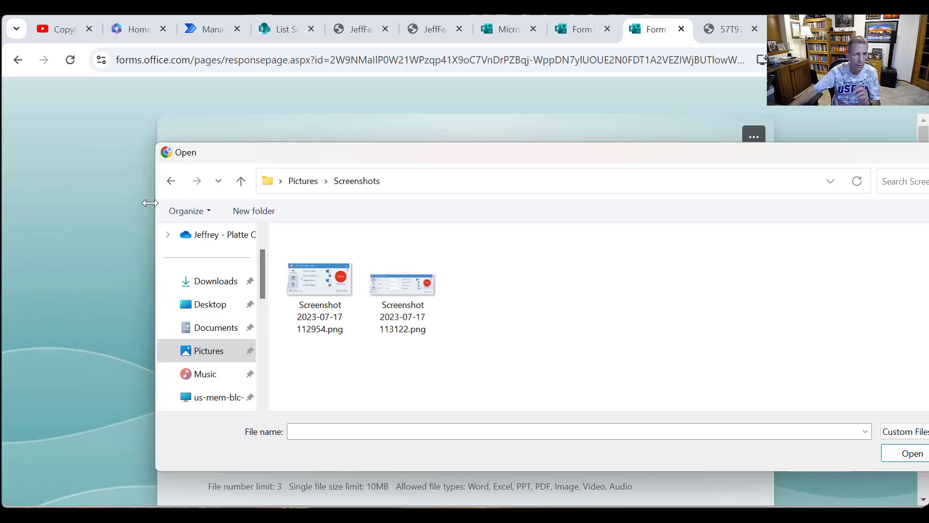
- Try to attach an image from the Pictures folder to the form response
{"action": "left_click", "coordinate": [218, 305]}
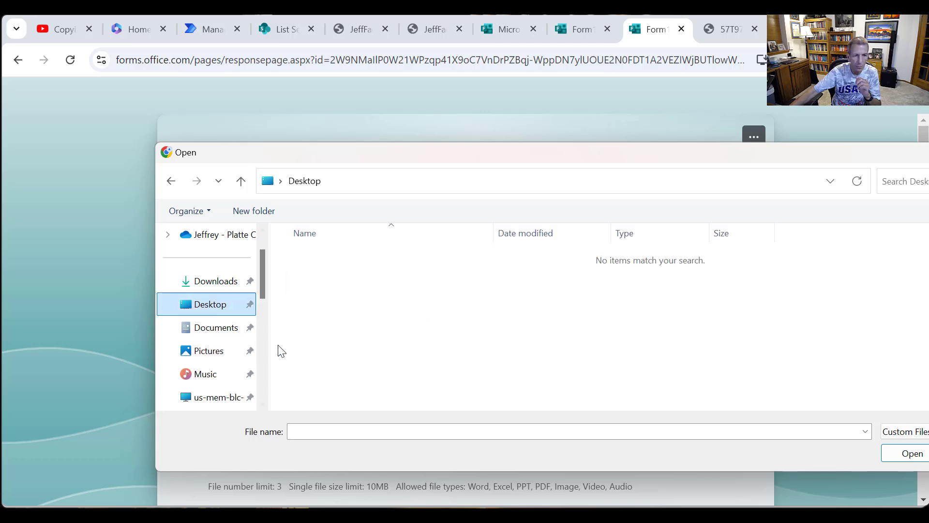
{"action": "left_click", "coordinate": [212, 351]}
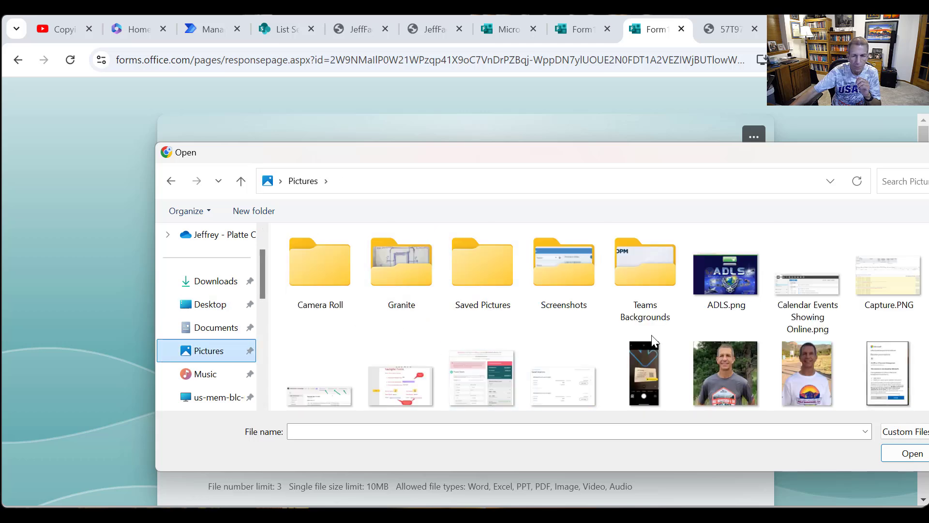
{"action": "scroll", "coordinate": [653, 339], "scroll_direction": "down", "scroll_amount": 1}
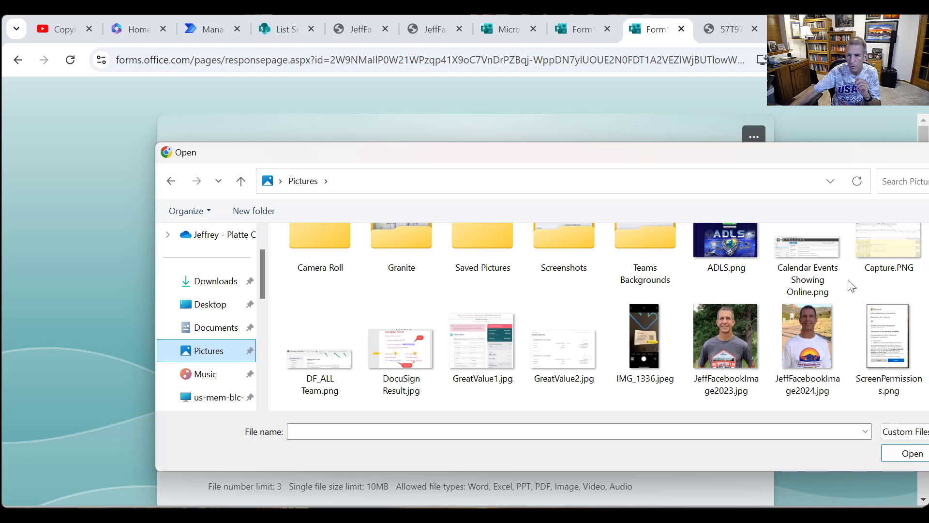
{"action": "double_click", "coordinate": [741, 249]}
{"action": "scroll", "coordinate": [404, 403], "scroll_direction": "down", "scroll_amount": 1}
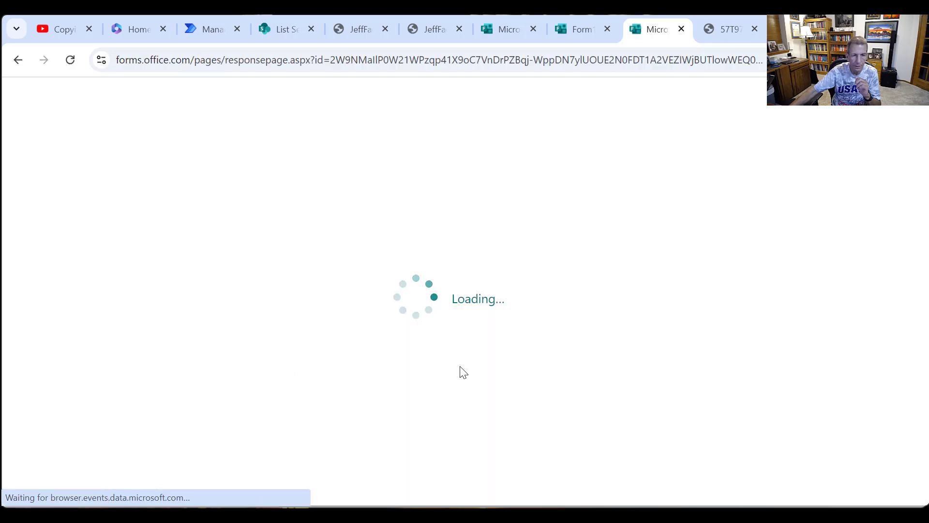
- Upload JeffFacebookImage2023.jpg from the Pictures folder to the question asking for up to three files
{"action": "scroll", "coordinate": [475, 344], "scroll_direction": "down", "scroll_amount": 3}
{"action": "scroll", "coordinate": [476, 345], "scroll_direction": "down", "scroll_amount": 1}
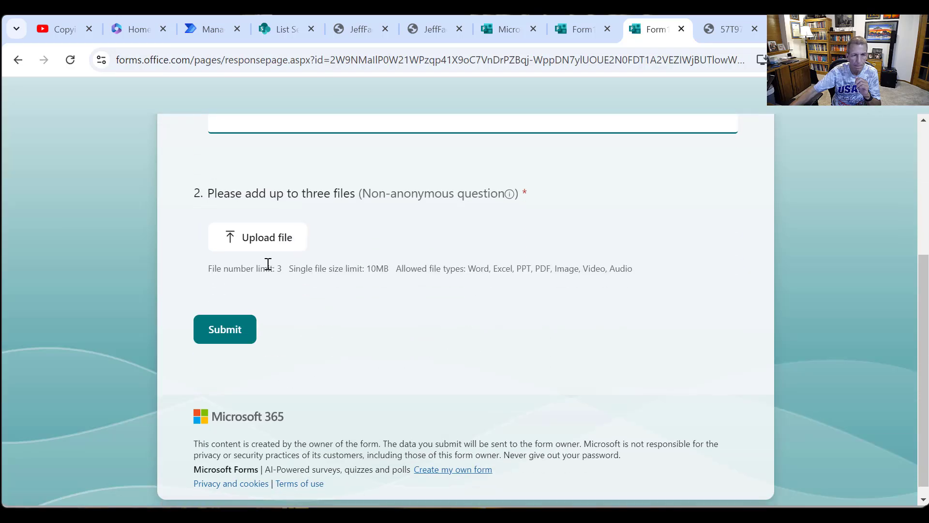
{"action": "left_click", "coordinate": [254, 236]}
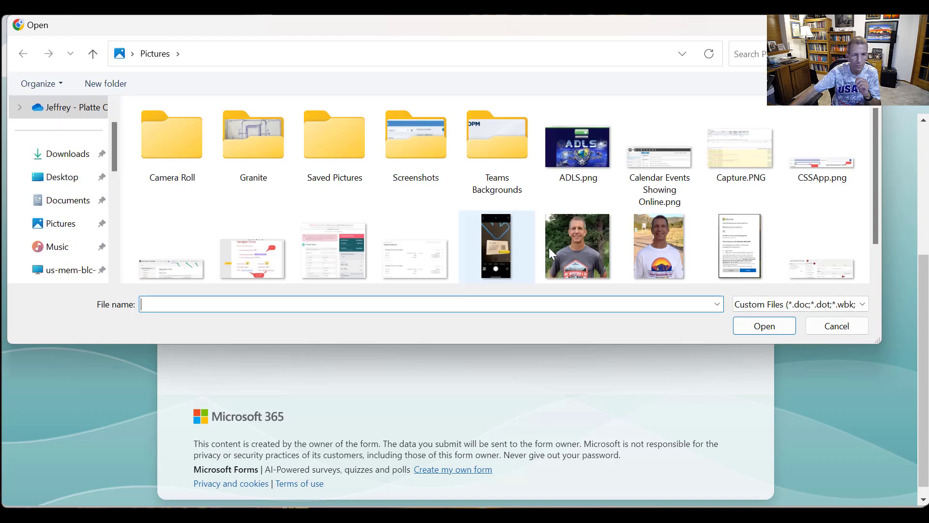
{"action": "scroll", "coordinate": [578, 237], "scroll_direction": "down", "scroll_amount": 1}
{"action": "double_click", "coordinate": [554, 242]}
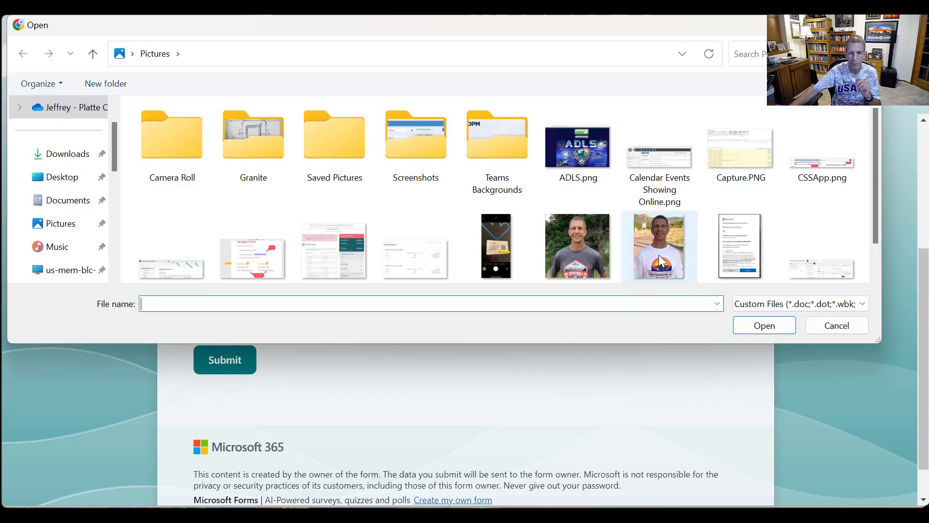
- Add 57T971U141323005.pdf from the Documents folder as the second file of the response
{"action": "left_click", "coordinate": [660, 233]}
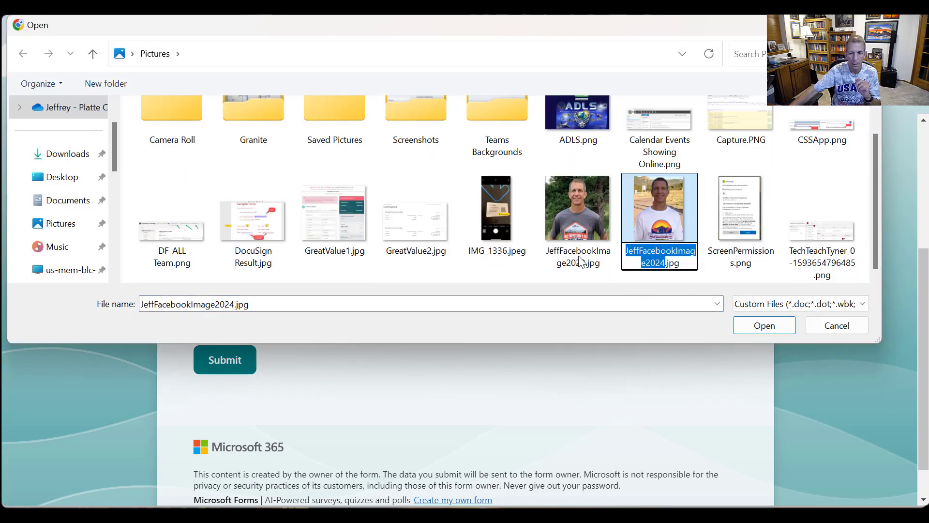
{"action": "left_click", "coordinate": [579, 269]}
{"action": "left_click", "coordinate": [76, 199]}
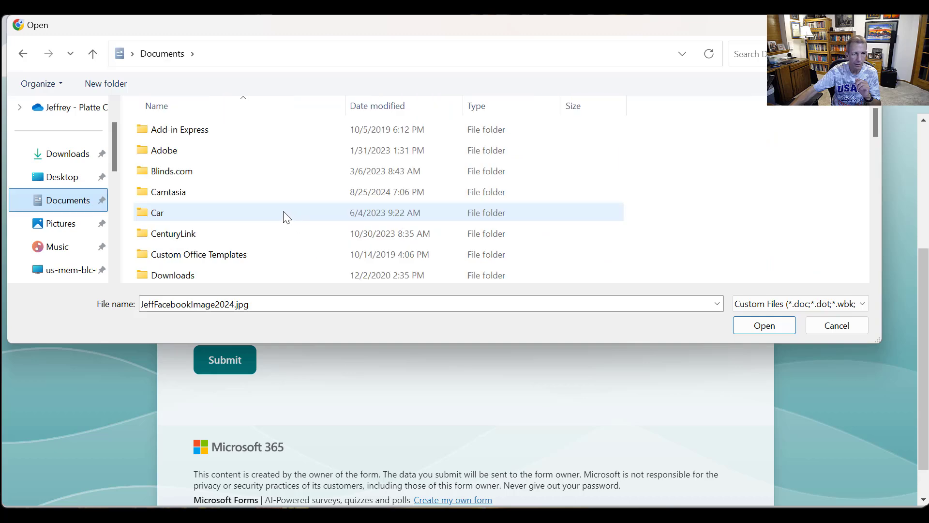
{"action": "scroll", "coordinate": [278, 227], "scroll_direction": "down", "scroll_amount": 15}
{"action": "scroll", "coordinate": [272, 257], "scroll_direction": "down", "scroll_amount": 2}
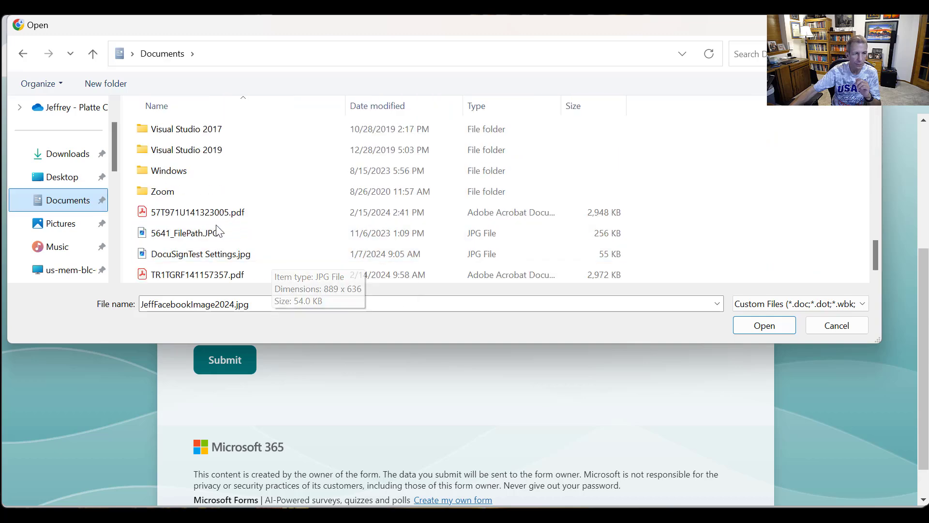
{"action": "left_click", "coordinate": [227, 213]}
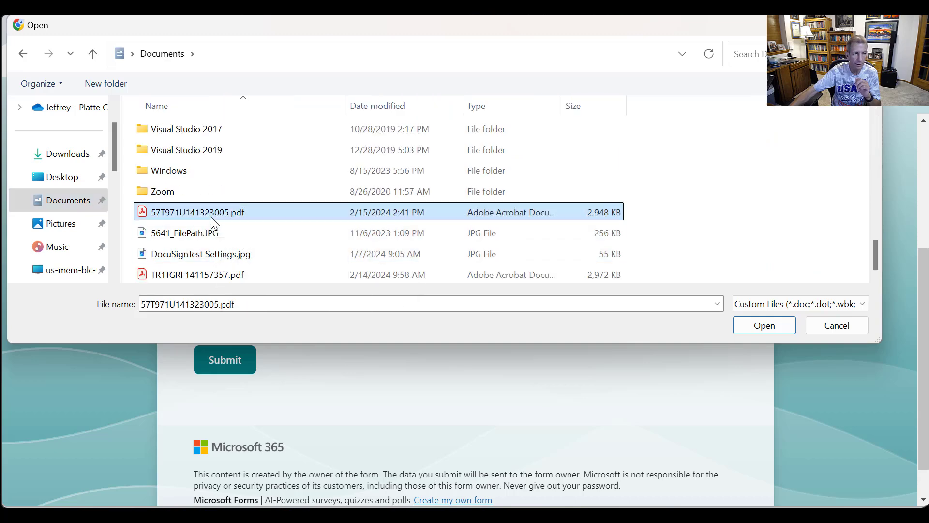
{"action": "double_click", "coordinate": [147, 212]}
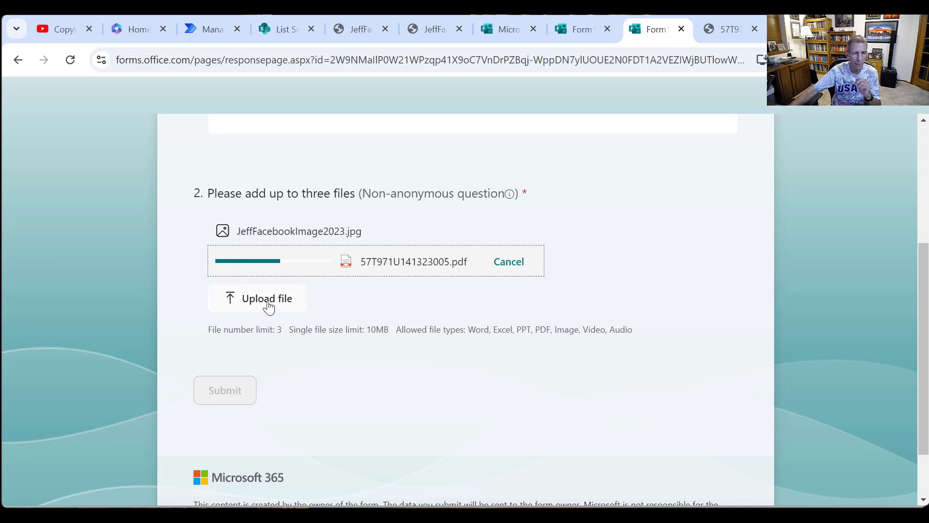
- Add TR1TGRF141157357.pdf from the Documents folder as the third file and submit the form response
{"action": "left_click", "coordinate": [292, 291]}
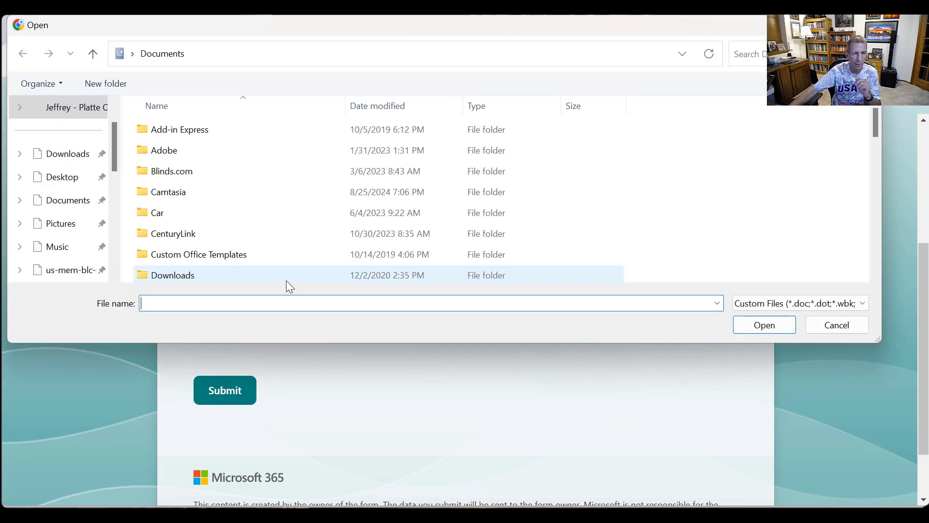
{"action": "scroll", "coordinate": [288, 278], "scroll_direction": "down", "scroll_amount": 10}
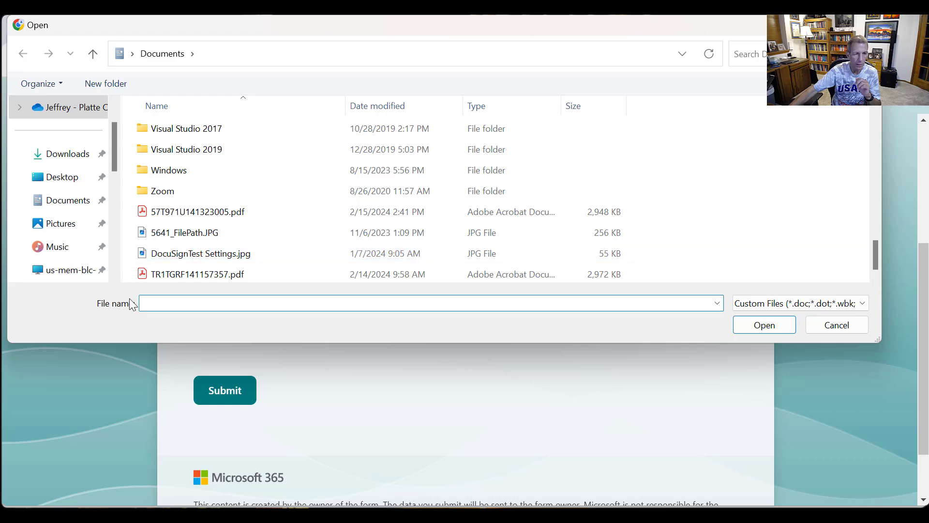
{"action": "double_click", "coordinate": [162, 272]}
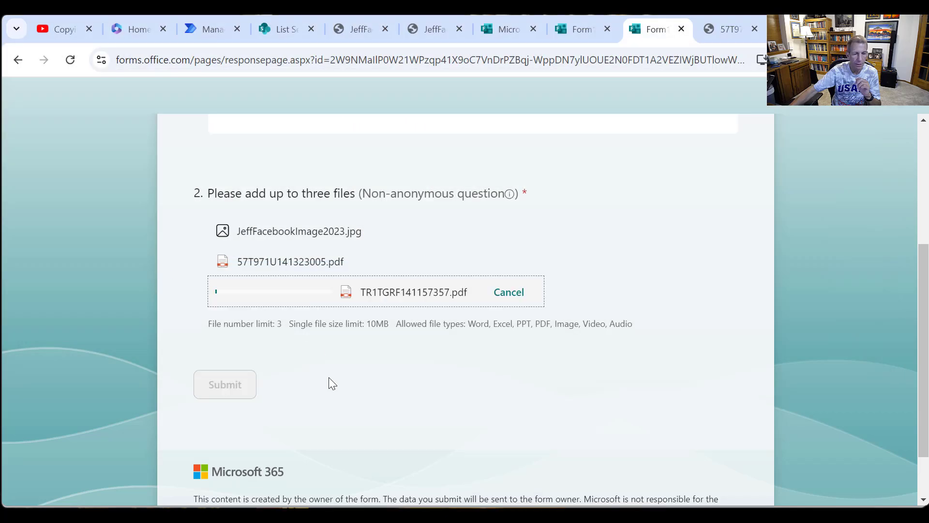
{"action": "left_click", "coordinate": [237, 390]}
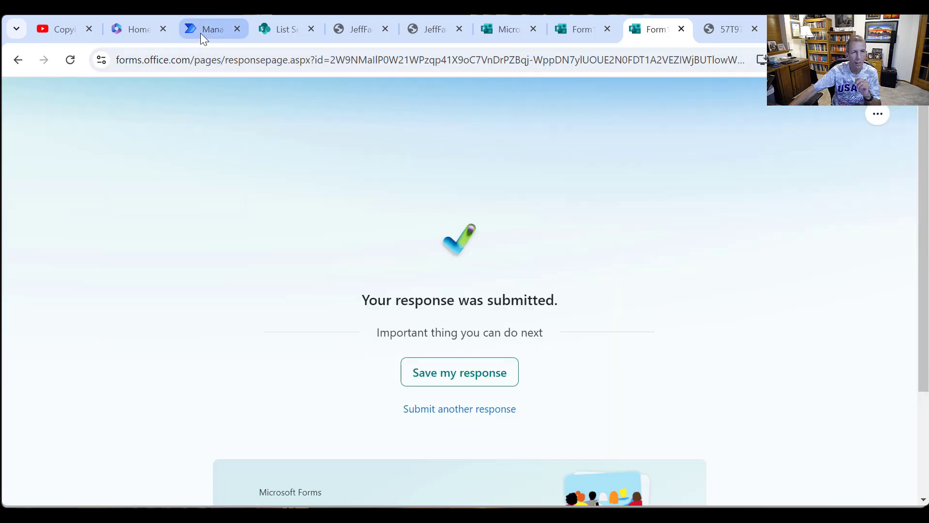
- Switch to Power Automate, open the flow's newest run and follow its progress through the attachment loop and FileLink update actions
{"action": "left_click", "coordinate": [201, 33]}
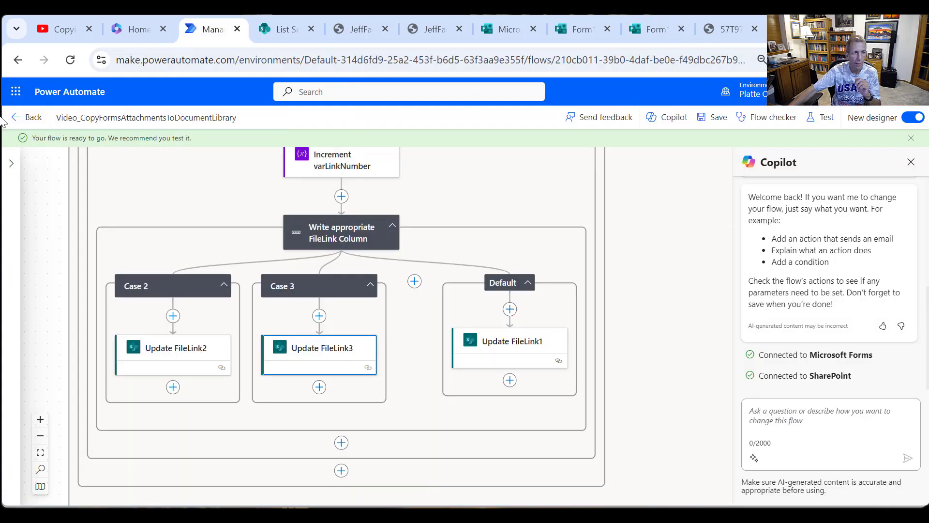
{"action": "left_click", "coordinate": [22, 118]}
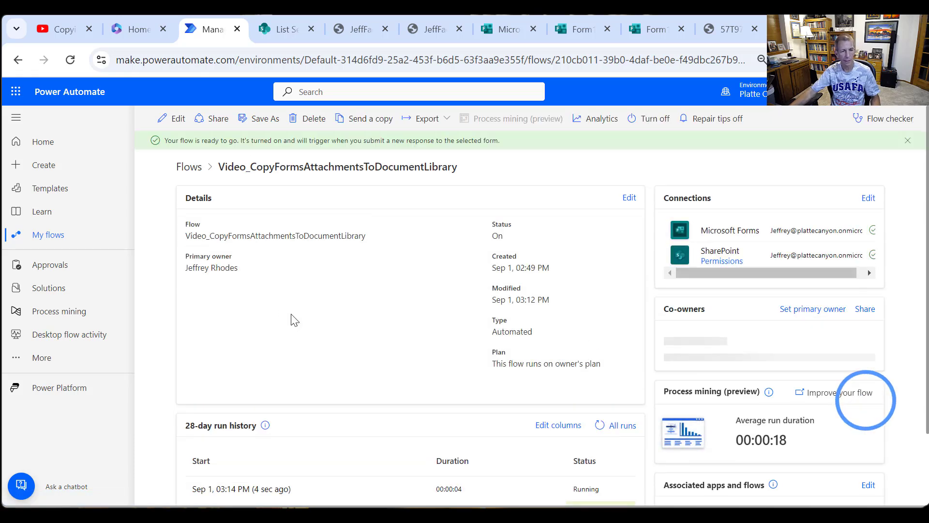
{"action": "scroll", "coordinate": [321, 363], "scroll_direction": "down", "scroll_amount": 2}
{"action": "left_click", "coordinate": [274, 404]}
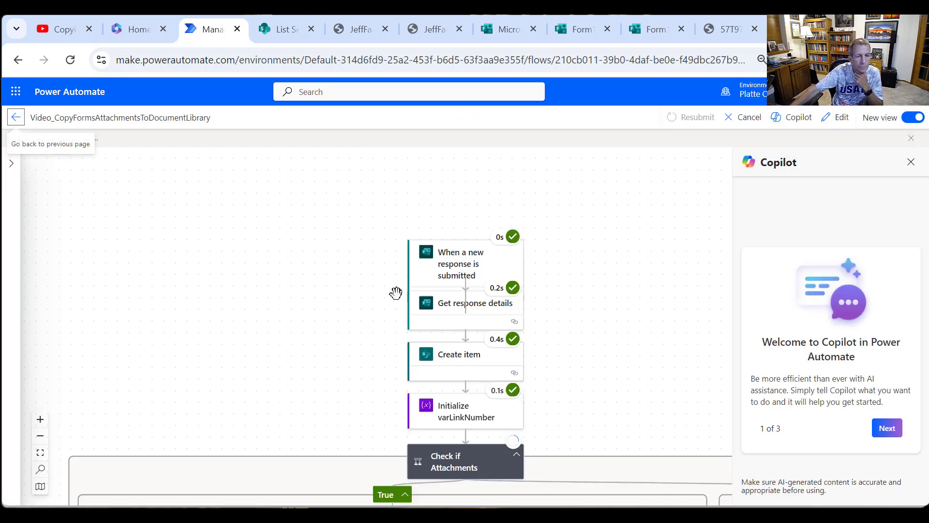
{"action": "scroll", "coordinate": [396, 293], "scroll_direction": "down", "scroll_amount": 8}
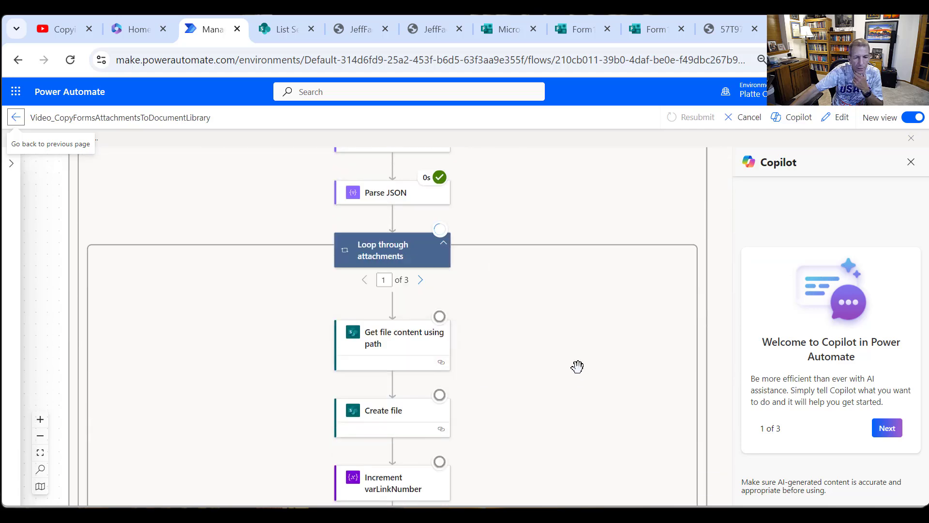
{"action": "scroll", "coordinate": [577, 366], "scroll_direction": "down", "scroll_amount": 5}
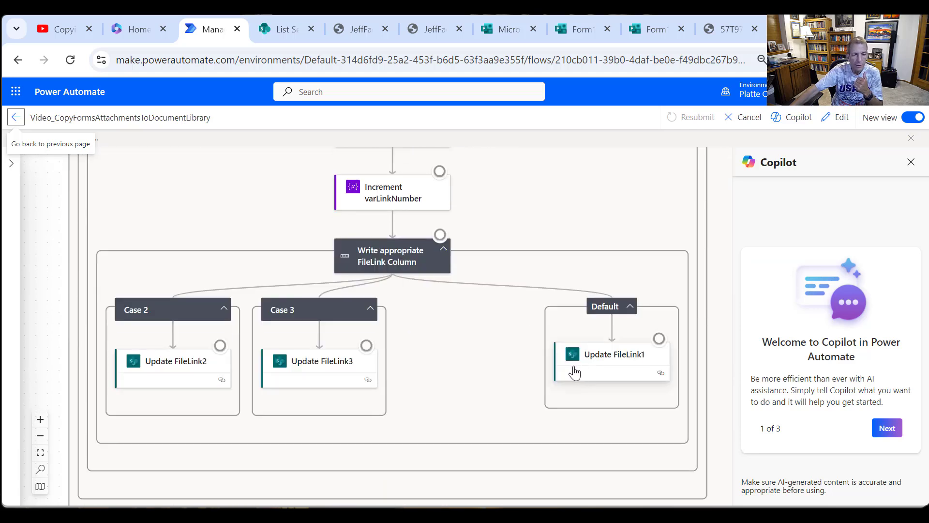
{"action": "scroll", "coordinate": [561, 373], "scroll_direction": "up", "scroll_amount": 1}
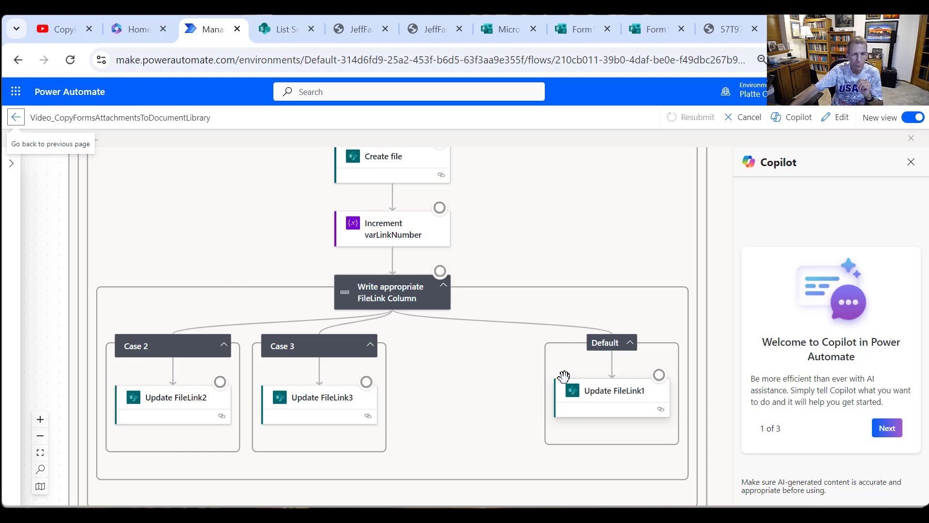
{"action": "scroll", "coordinate": [564, 376], "scroll_direction": "up", "scroll_amount": 9}
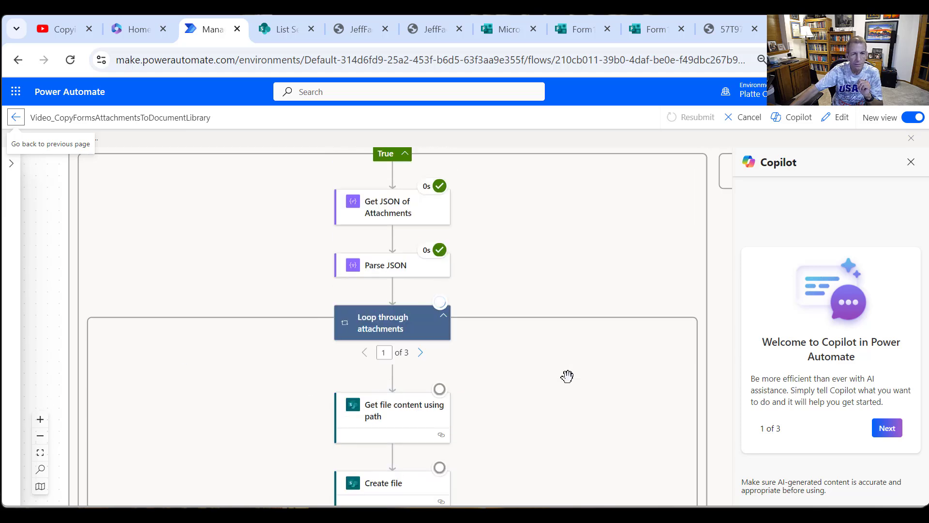
{"action": "scroll", "coordinate": [566, 382], "scroll_direction": "down", "scroll_amount": 3}
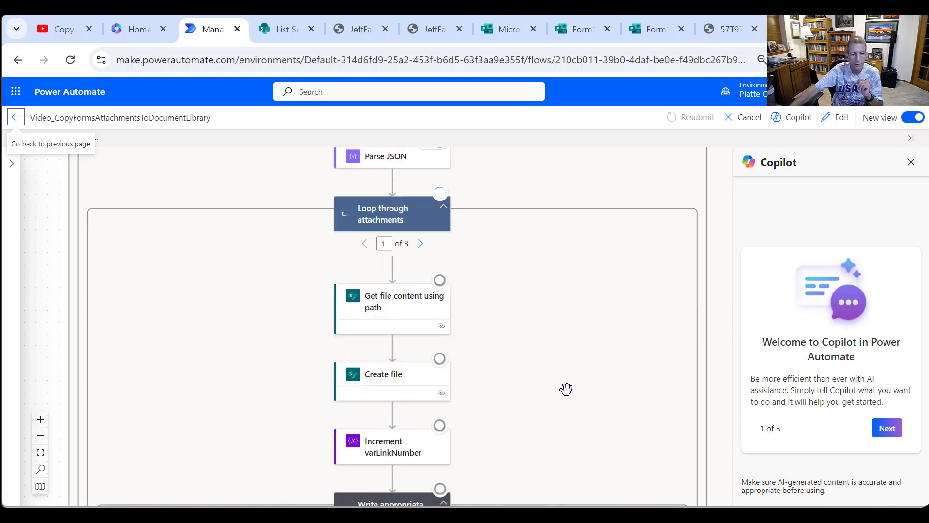
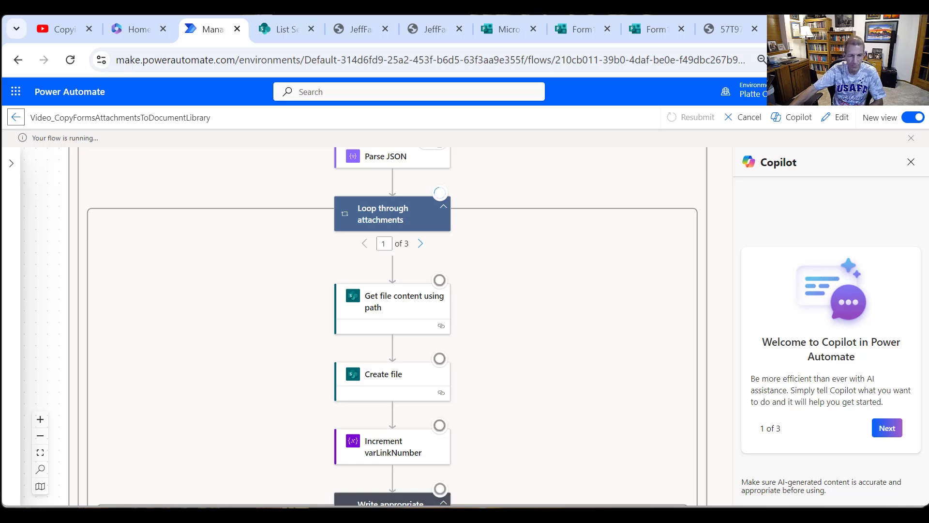
- Examine the attachment loop and the FileLink update actions in all three iterations of the flow run
{"action": "scroll", "coordinate": [493, 413], "scroll_direction": "down", "scroll_amount": 1}
{"action": "scroll", "coordinate": [493, 413], "scroll_direction": "up", "scroll_amount": 1}
{"action": "scroll", "coordinate": [499, 405], "scroll_direction": "down", "scroll_amount": 3}
{"action": "scroll", "coordinate": [508, 394], "scroll_direction": "up", "scroll_amount": 4}
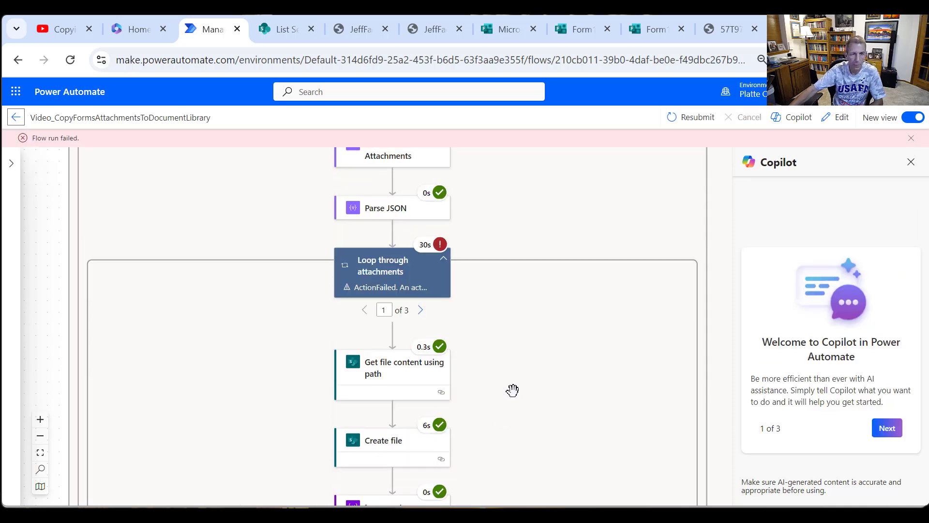
{"action": "scroll", "coordinate": [513, 390], "scroll_direction": "up", "scroll_amount": 3}
{"action": "scroll", "coordinate": [515, 385], "scroll_direction": "down", "scroll_amount": 9}
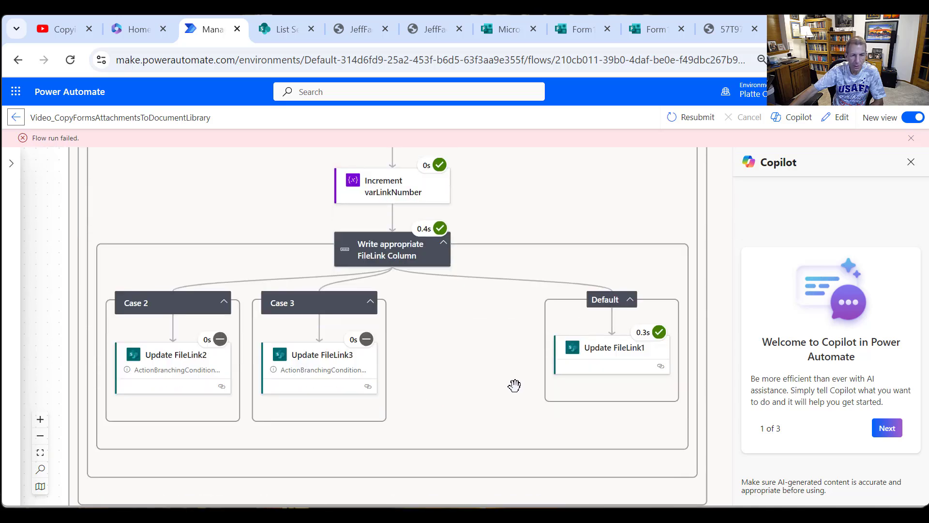
{"action": "scroll", "coordinate": [509, 368], "scroll_direction": "up", "scroll_amount": 6}
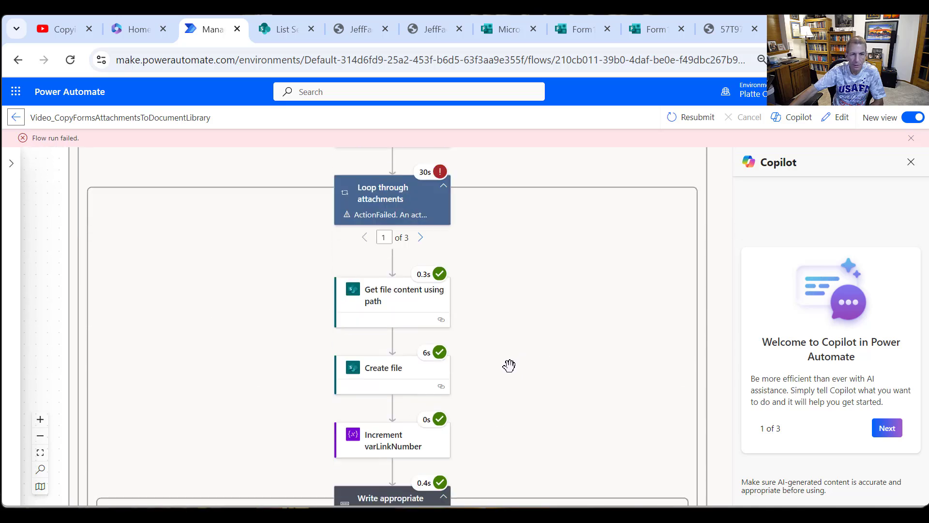
{"action": "scroll", "coordinate": [554, 338], "scroll_direction": "down", "scroll_amount": 5}
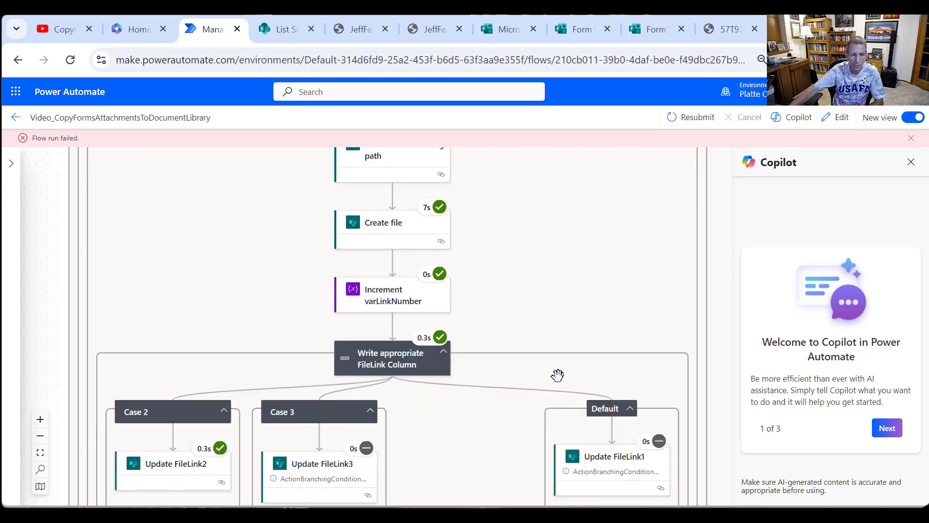
{"action": "scroll", "coordinate": [557, 371], "scroll_direction": "up", "scroll_amount": 5}
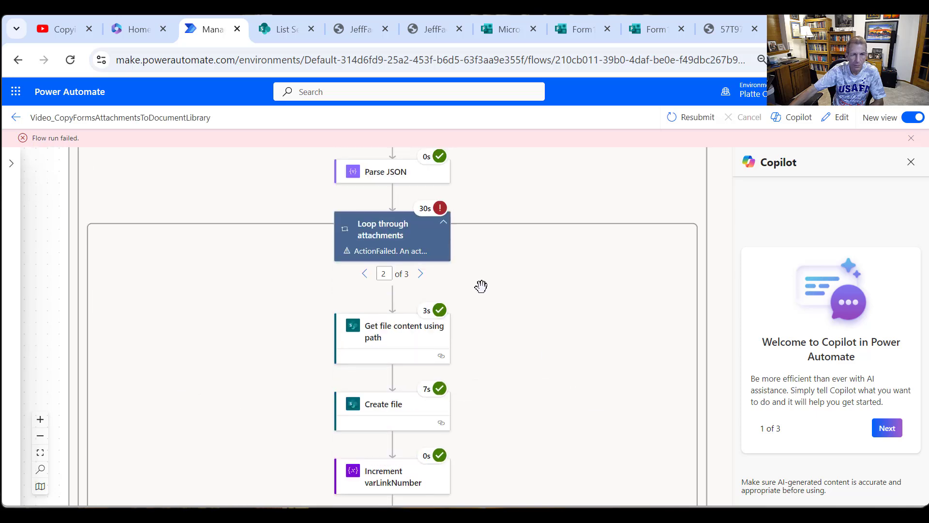
{"action": "scroll", "coordinate": [530, 361], "scroll_direction": "down", "scroll_amount": 5}
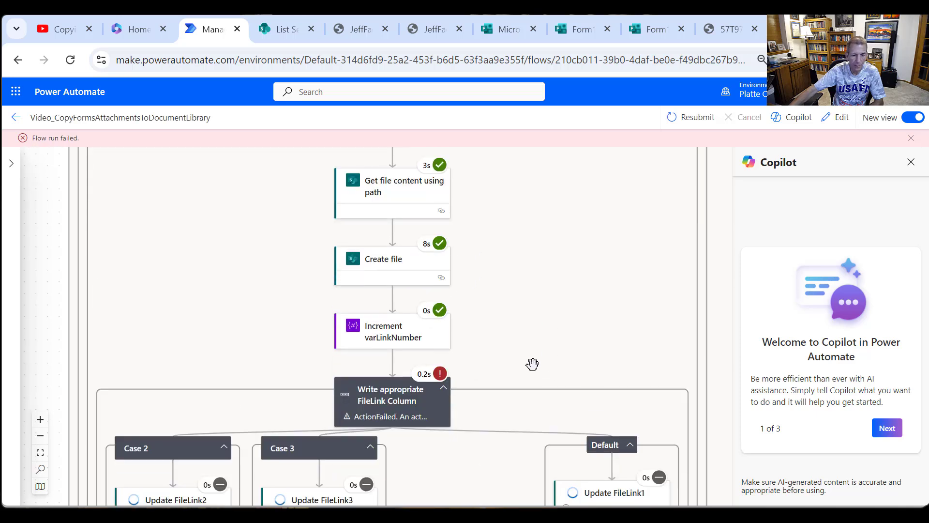
- Read the error details of the Update FileLink3 action in the loop's third iteration
{"action": "left_click", "coordinate": [332, 426]}
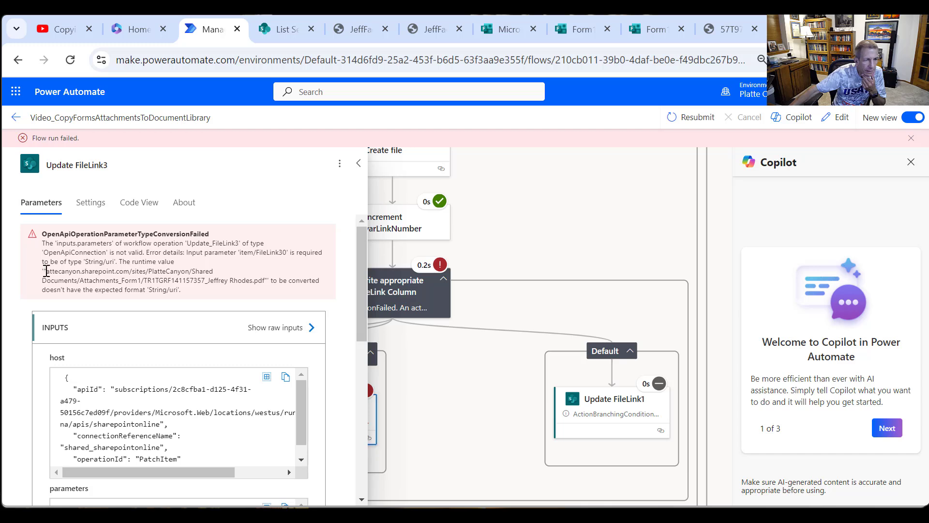
{"action": "left_click_drag", "start_coordinate": [47, 271], "coordinate": [117, 282]}
{"action": "left_click", "coordinate": [46, 277]}
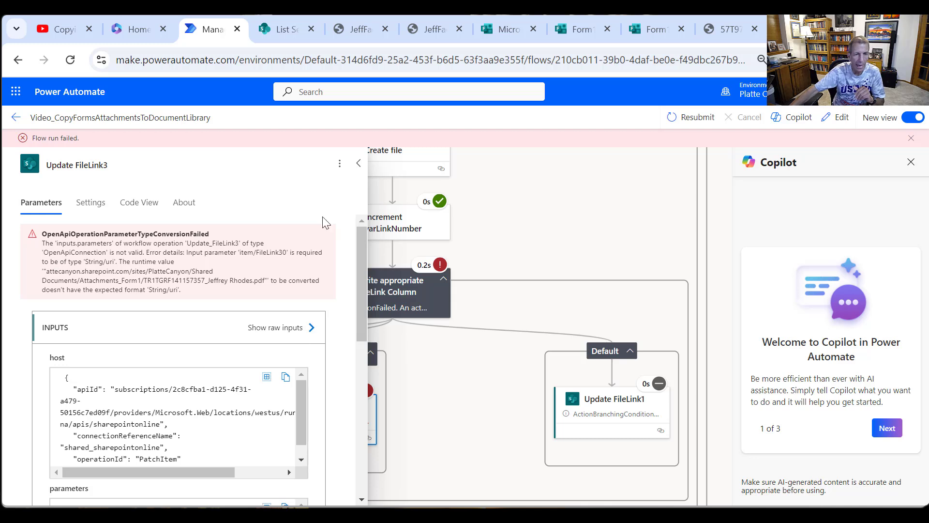
{"action": "left_click", "coordinate": [358, 164]}
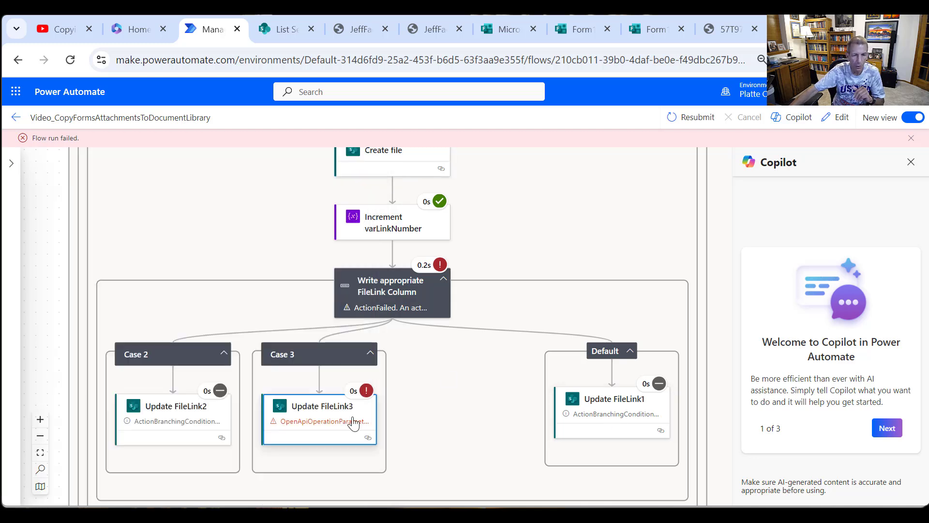
- Open the flow for editing and bring up the FileLink3 value of the Update FileLink3 action under Case 3
{"action": "left_click", "coordinate": [842, 118]}
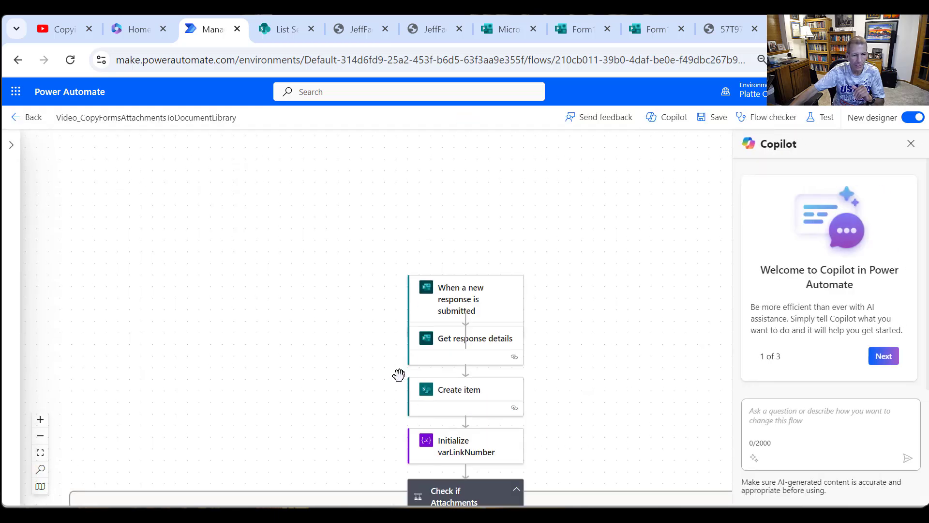
{"action": "scroll", "coordinate": [421, 378], "scroll_direction": "down", "scroll_amount": 6}
{"action": "scroll", "coordinate": [426, 386], "scroll_direction": "down", "scroll_amount": 12}
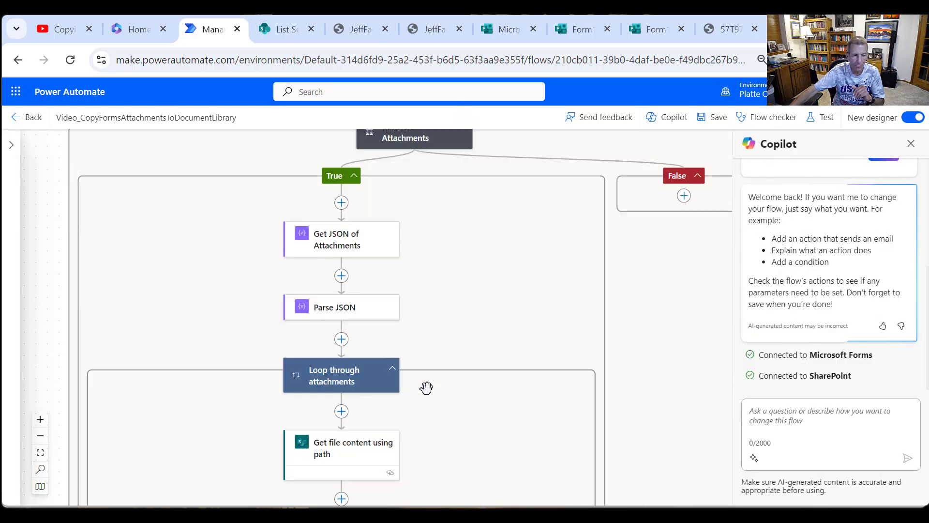
{"action": "left_click", "coordinate": [337, 338]}
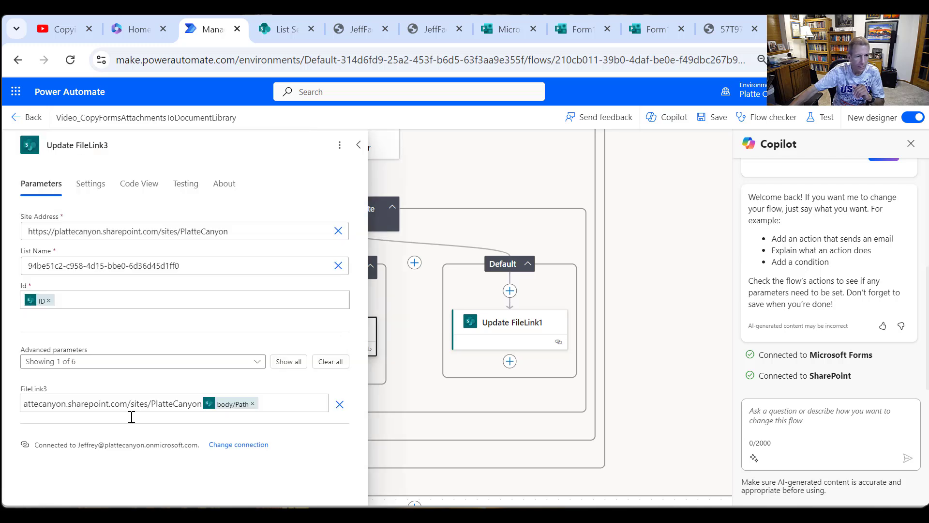
{"action": "left_click", "coordinate": [64, 406]}
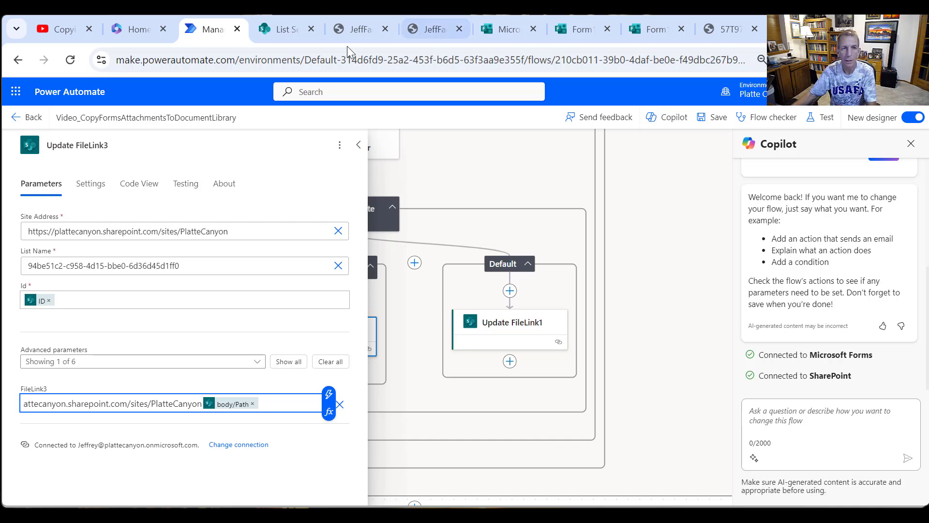
{"action": "left_click", "coordinate": [294, 28]}
{"action": "left_click", "coordinate": [186, 60]}
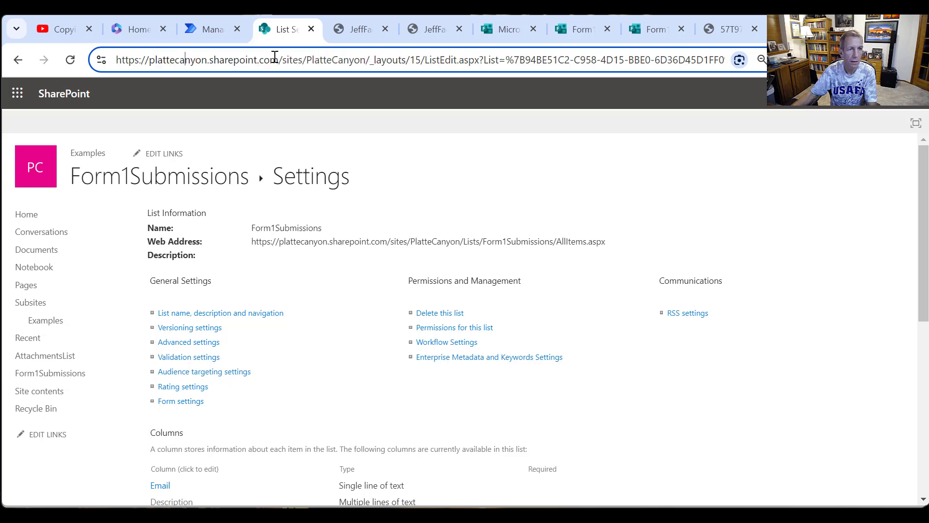
{"action": "left_click_drag", "start_coordinate": [366, 60], "coordinate": [53, 50]}
{"action": "key", "text": "ctrl+c"}
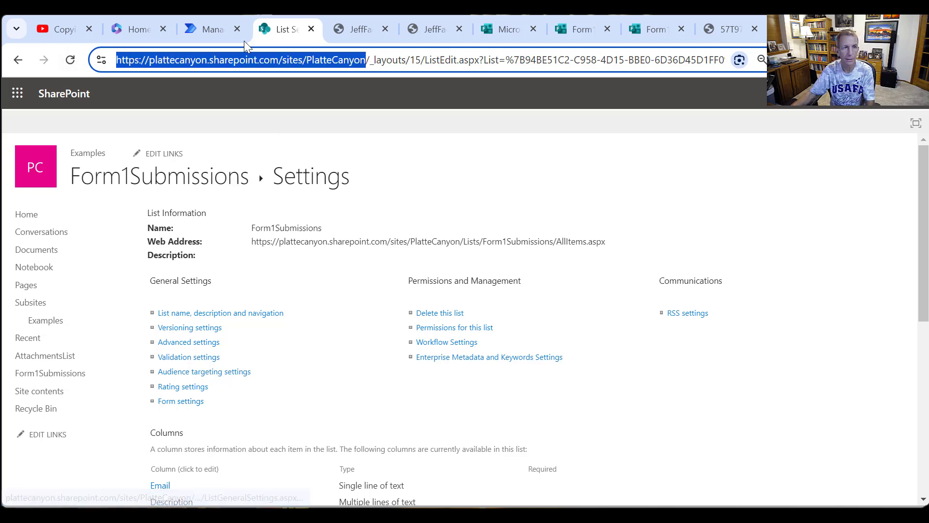
{"action": "left_click", "coordinate": [214, 30]}
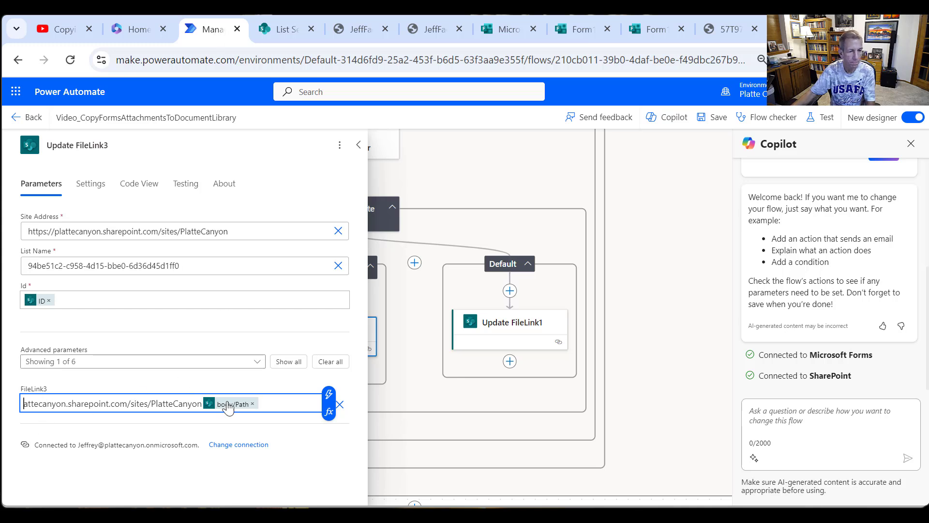
{"action": "left_click_drag", "start_coordinate": [197, 403], "coordinate": [22, 403]}
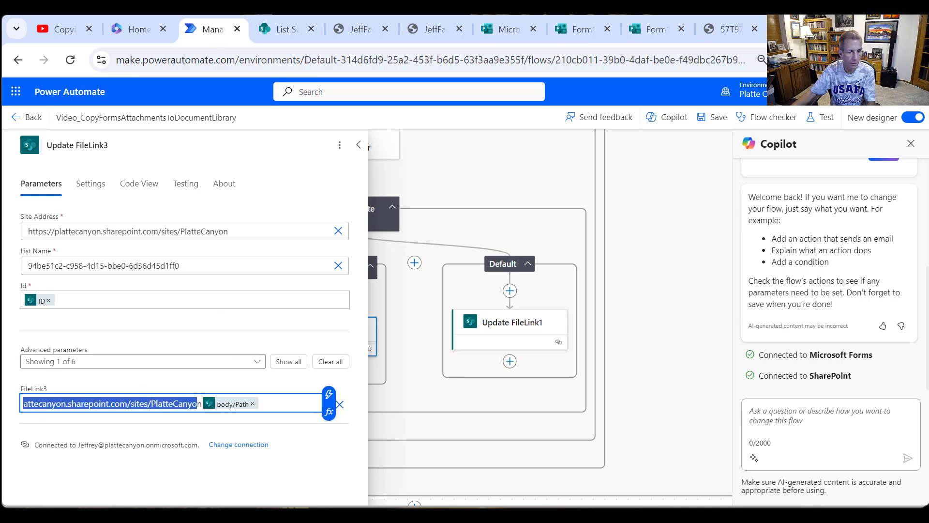
{"action": "key", "text": "Delete"}
{"action": "key", "text": "Delete"}
{"action": "key", "text": "ctrl+v"}
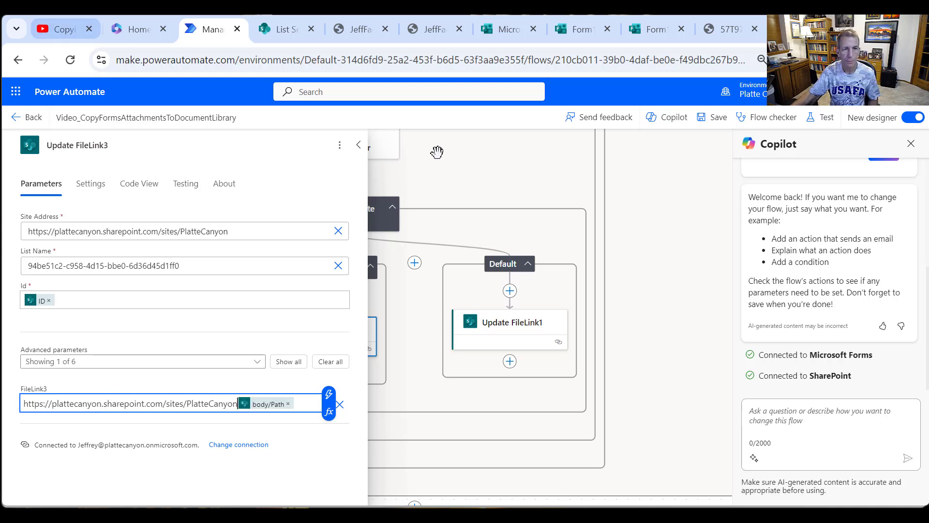
{"action": "left_click", "coordinate": [360, 145]}
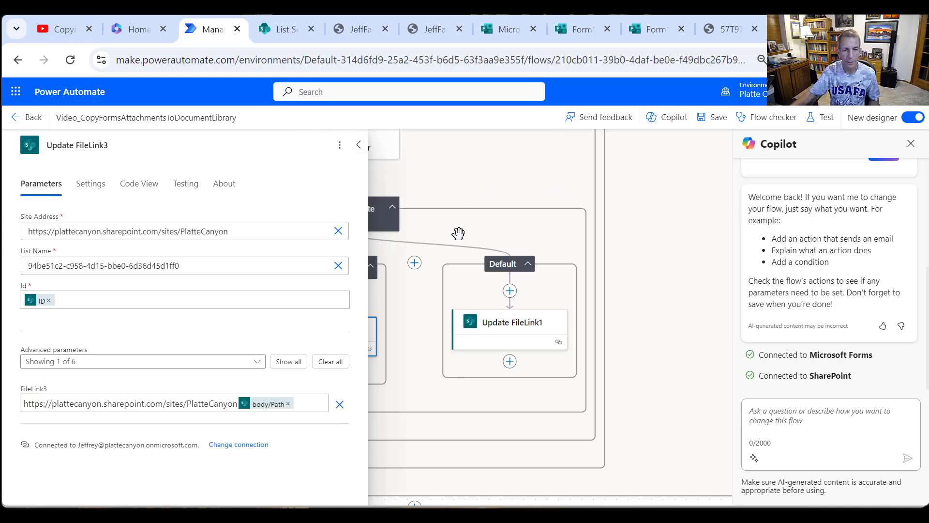
{"action": "left_click", "coordinate": [359, 145]}
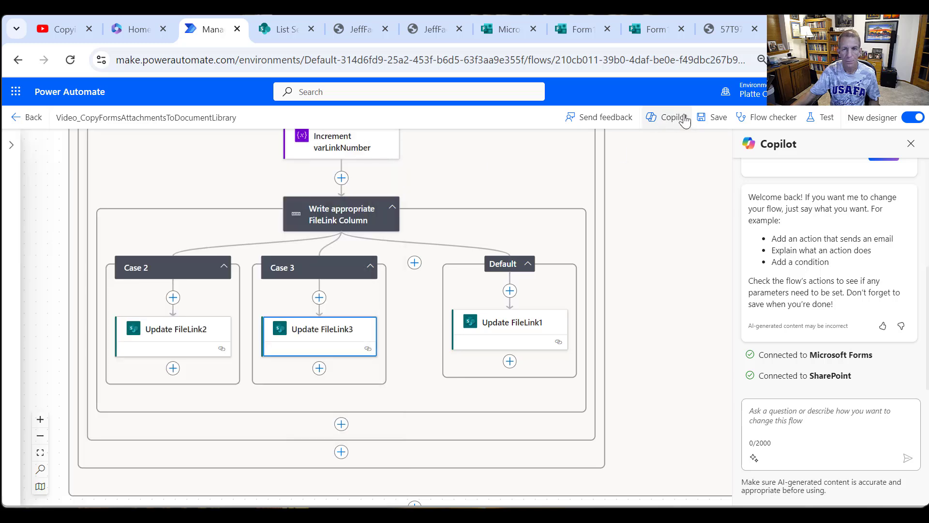
{"action": "left_click", "coordinate": [717, 118]}
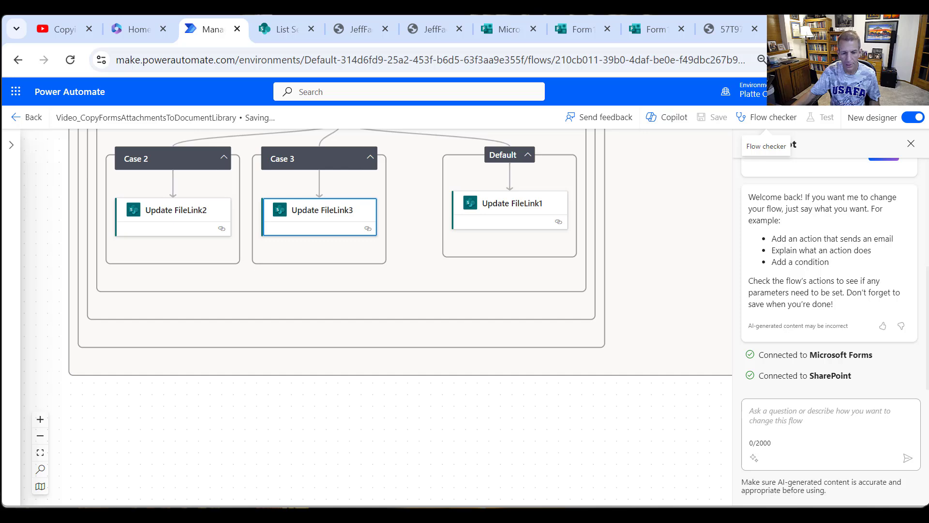
- Switch to the blank Word document, generate a Copilot draft from "Write me a sonnet about Power Automate" and keep it
{"action": "key", "text": "alt+Tab"}
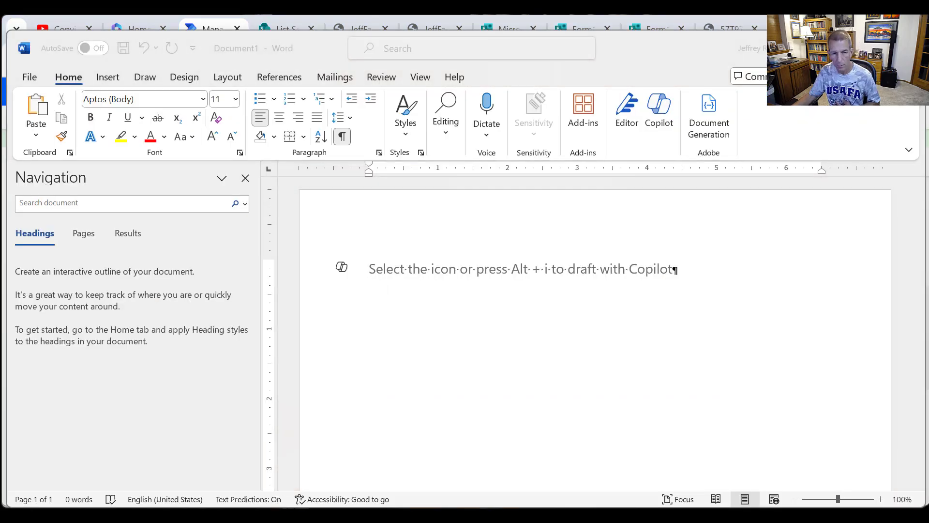
{"action": "left_click", "coordinate": [419, 270]}
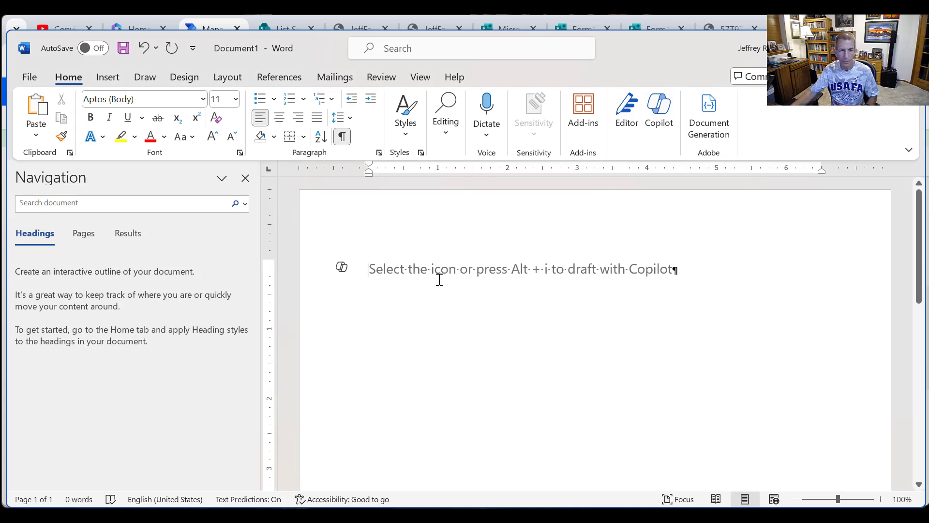
{"action": "left_click", "coordinate": [340, 271]}
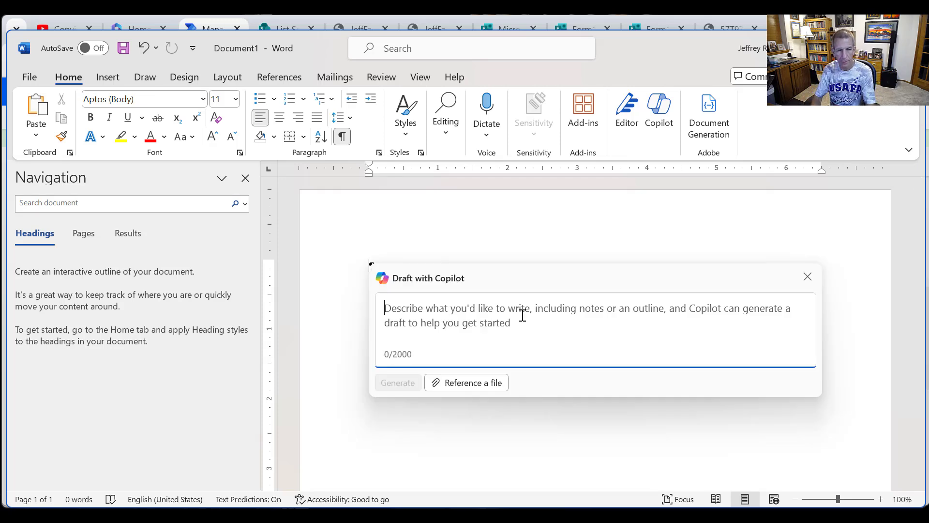
{"action": "type", "text": "Write m"}
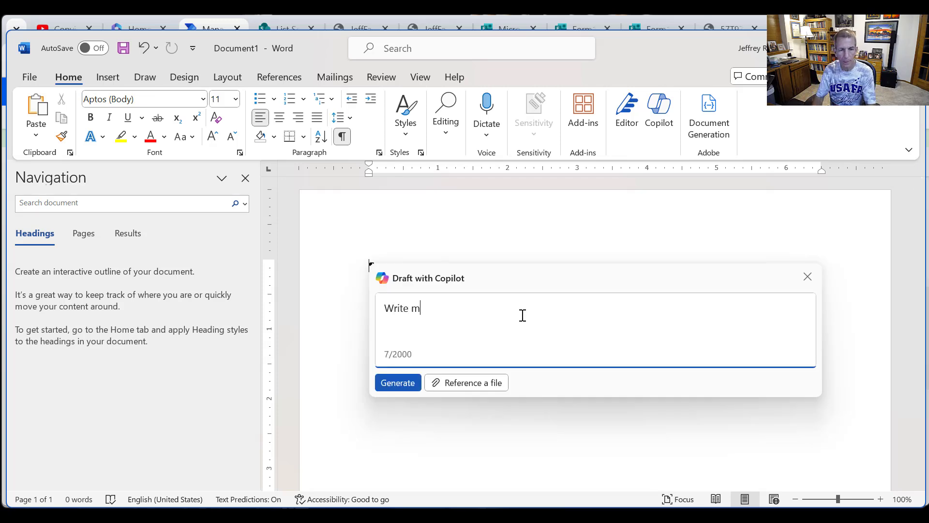
{"action": "type", "text": "e a sonnet about Power Automate"}
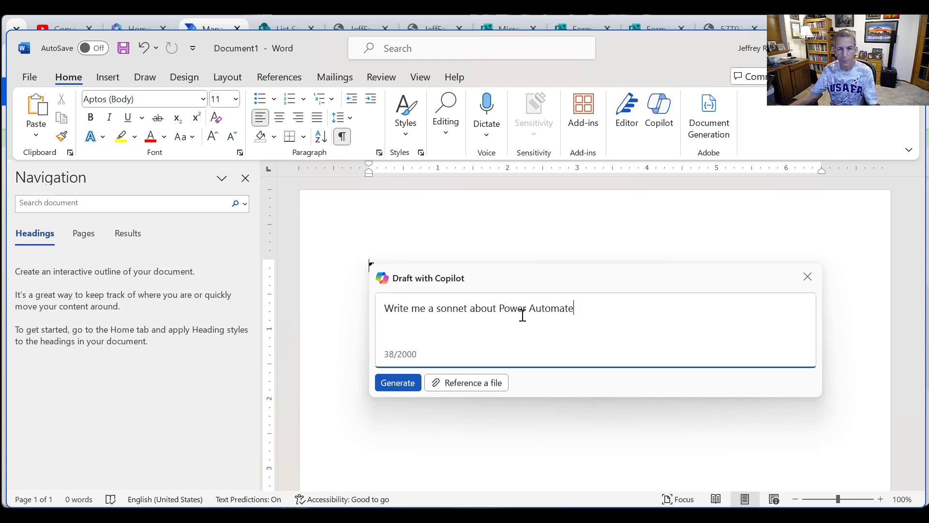
{"action": "left_click", "coordinate": [403, 376]}
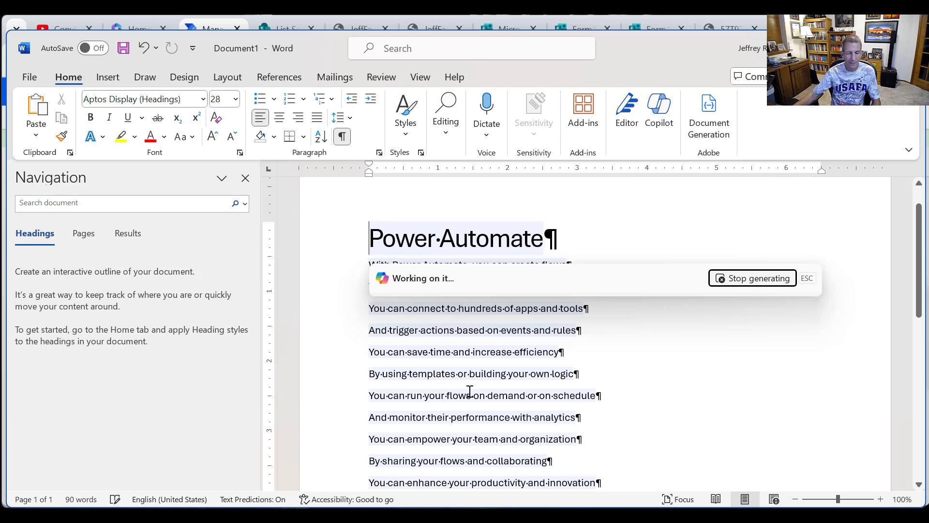
{"action": "scroll", "coordinate": [772, 311], "scroll_direction": "up", "scroll_amount": 3}
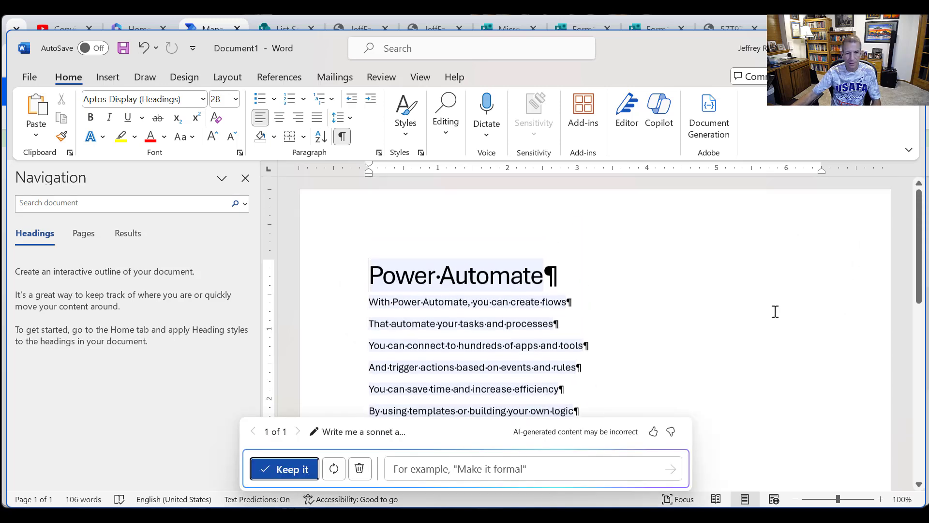
{"action": "left_click", "coordinate": [283, 470]}
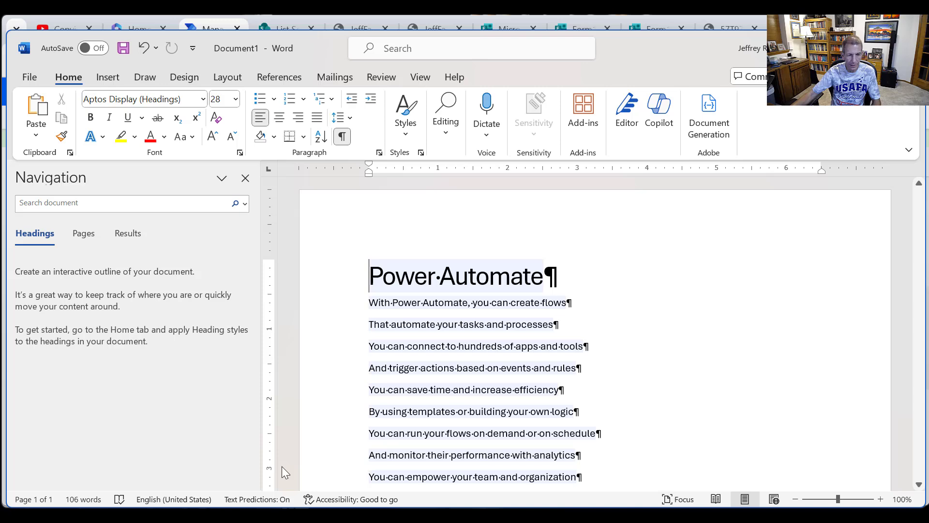
- Start saving the sonnet document as a new file and choose the Videos folder as its location
{"action": "left_click", "coordinate": [30, 78]}
{"action": "left_click", "coordinate": [66, 310]}
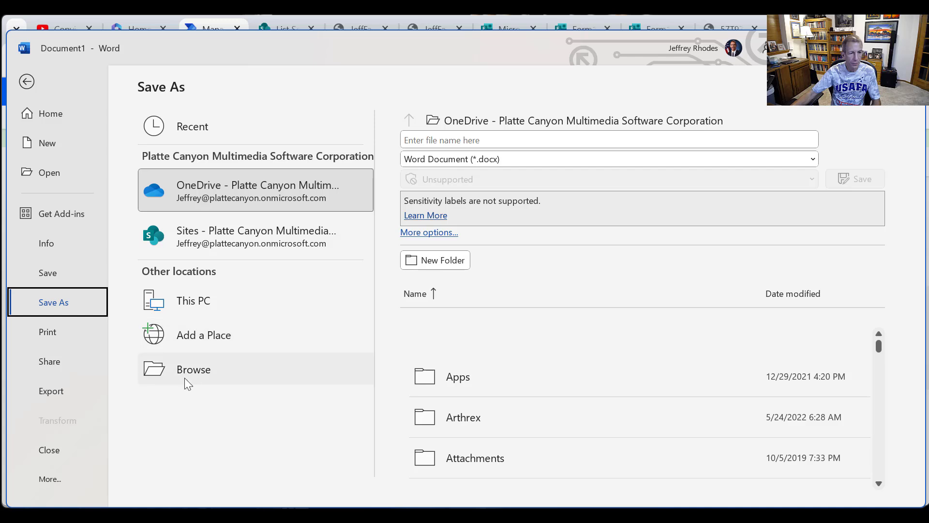
{"action": "left_click", "coordinate": [200, 372]}
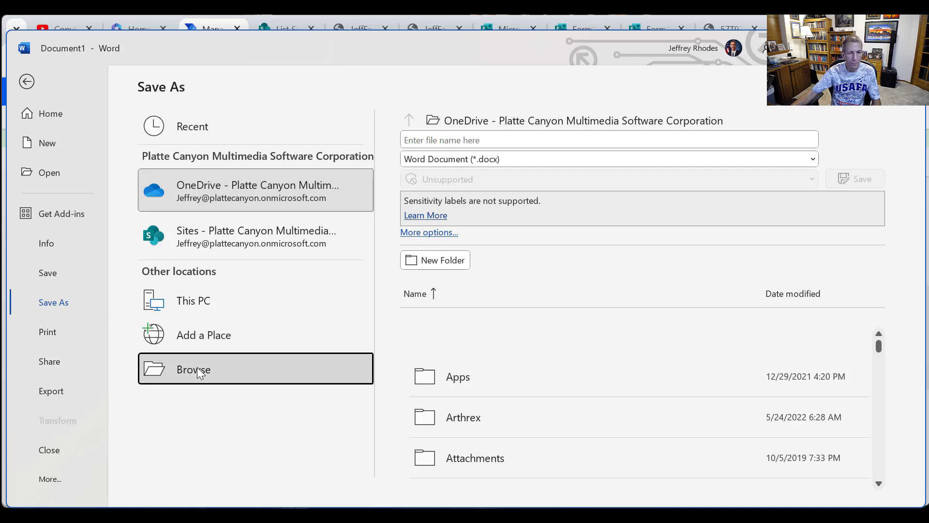
{"action": "scroll", "coordinate": [96, 198], "scroll_direction": "down", "scroll_amount": 5}
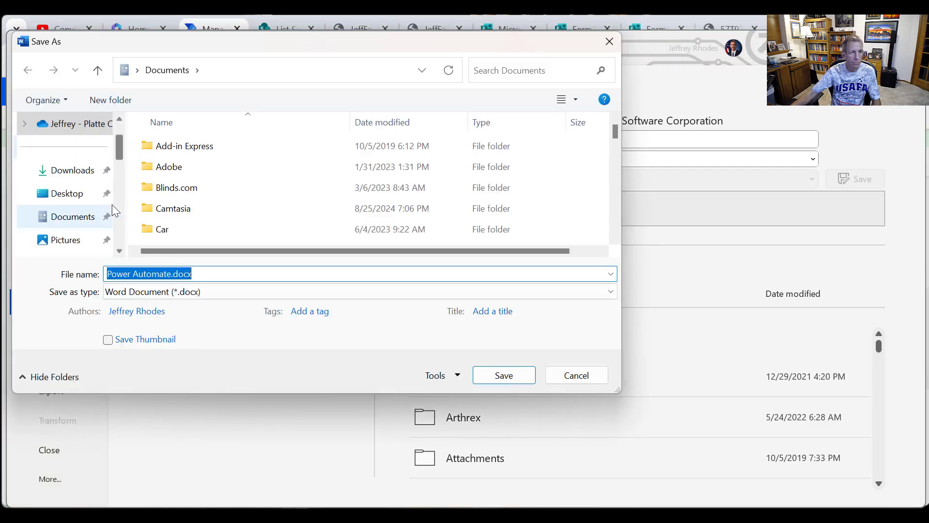
{"action": "scroll", "coordinate": [84, 165], "scroll_direction": "up", "scroll_amount": 3}
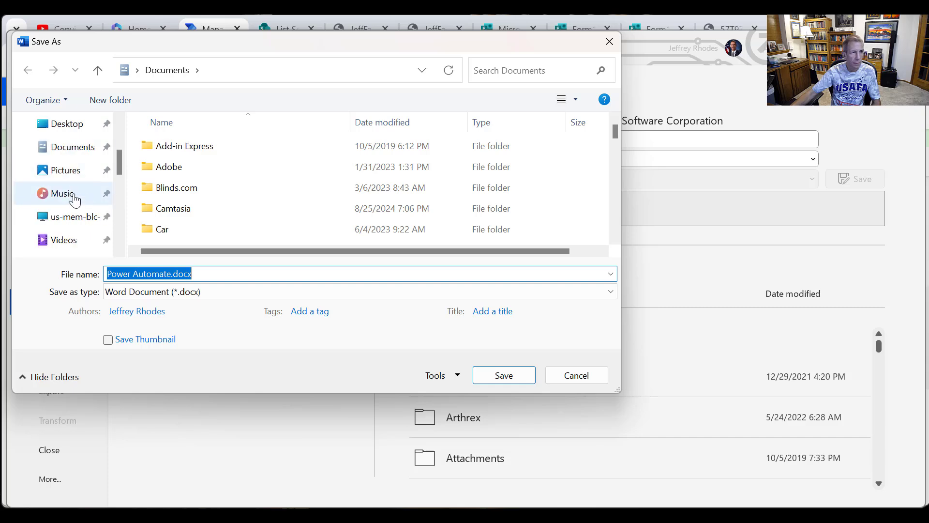
{"action": "scroll", "coordinate": [53, 188], "scroll_direction": "down", "scroll_amount": 3}
{"action": "left_click", "coordinate": [55, 183]}
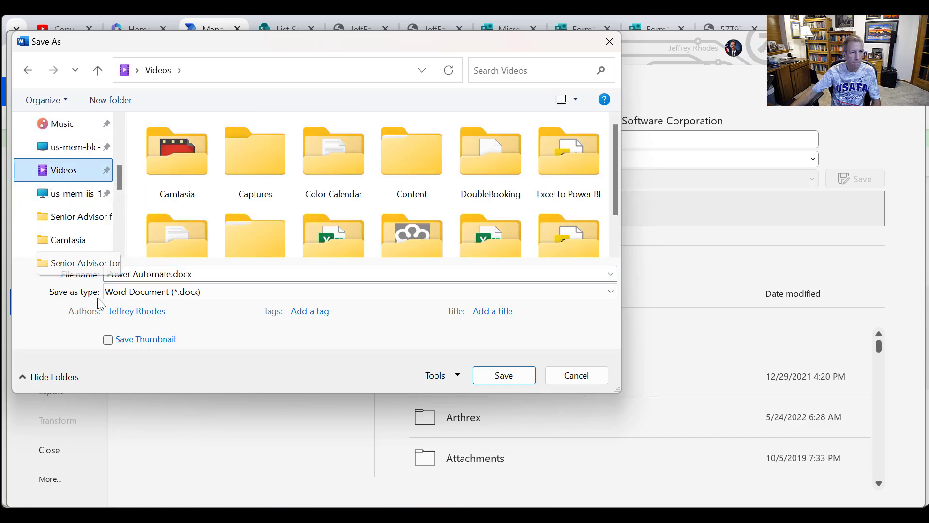
- Name the Word document Power Automate Sonnet.docx and save it
{"action": "left_click", "coordinate": [177, 271]}
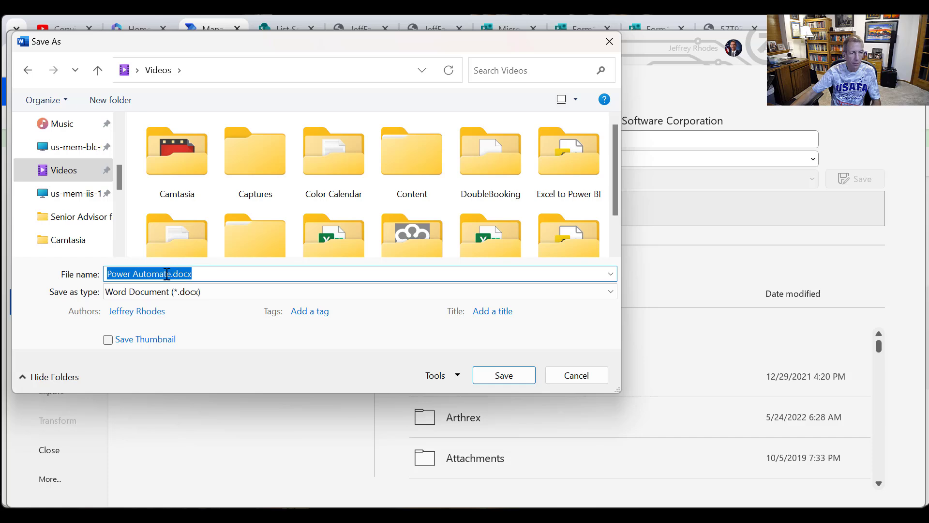
{"action": "left_click", "coordinate": [169, 274]}
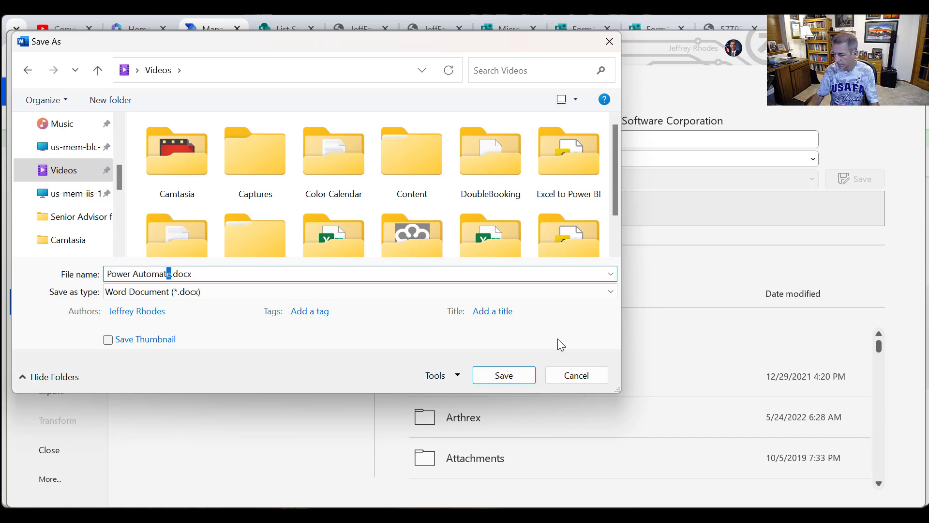
{"action": "type", "text": "Sonn"}
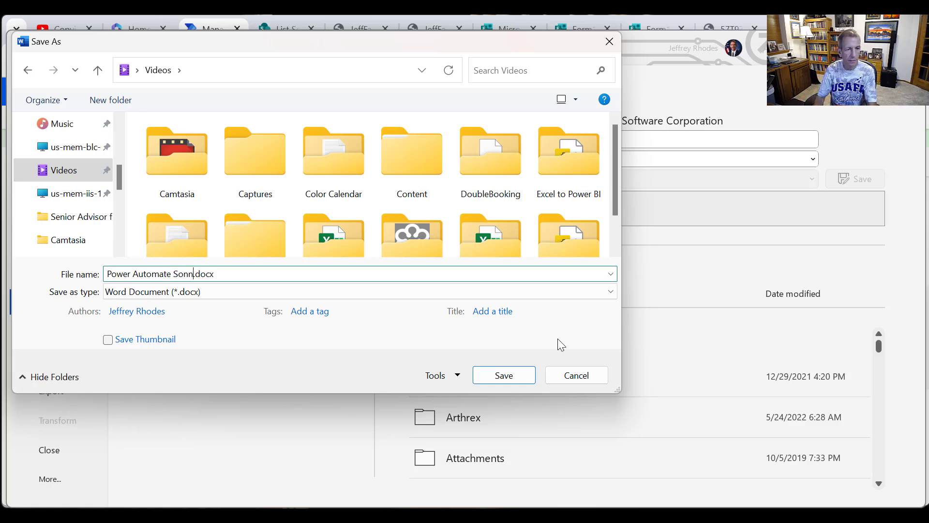
{"action": "type", "text": "et"}
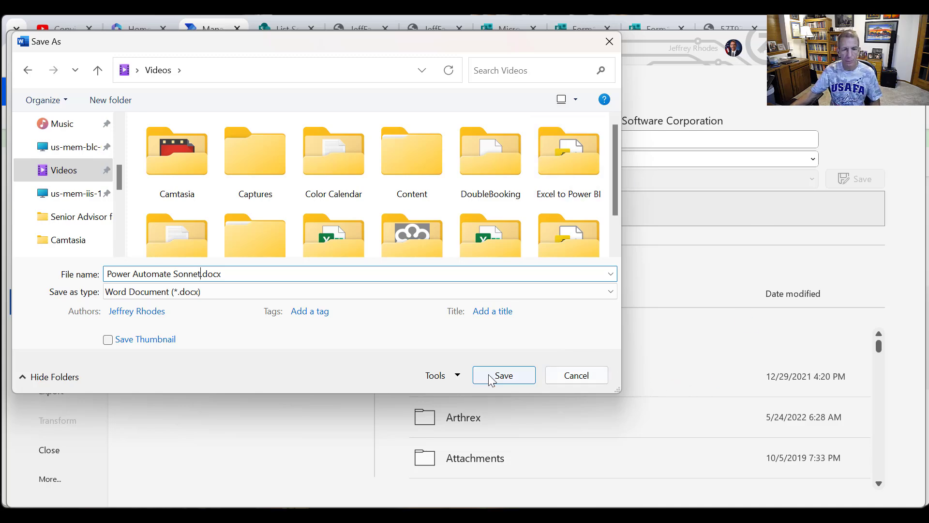
{"action": "left_click", "coordinate": [503, 376]}
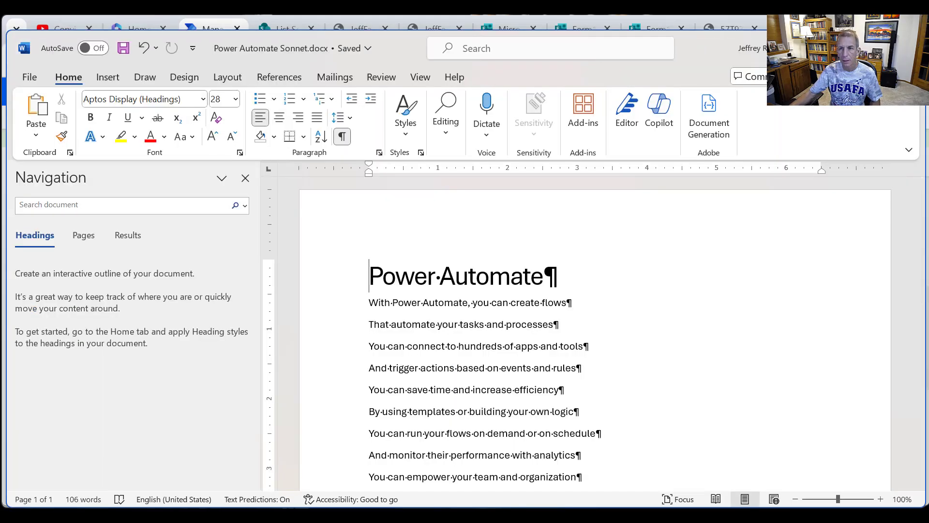
- Switch to the browser, start another response to Form1 - Add Attachments and describe the files as "Example with Office Documents"
{"action": "left_click", "coordinate": [911, 48]}
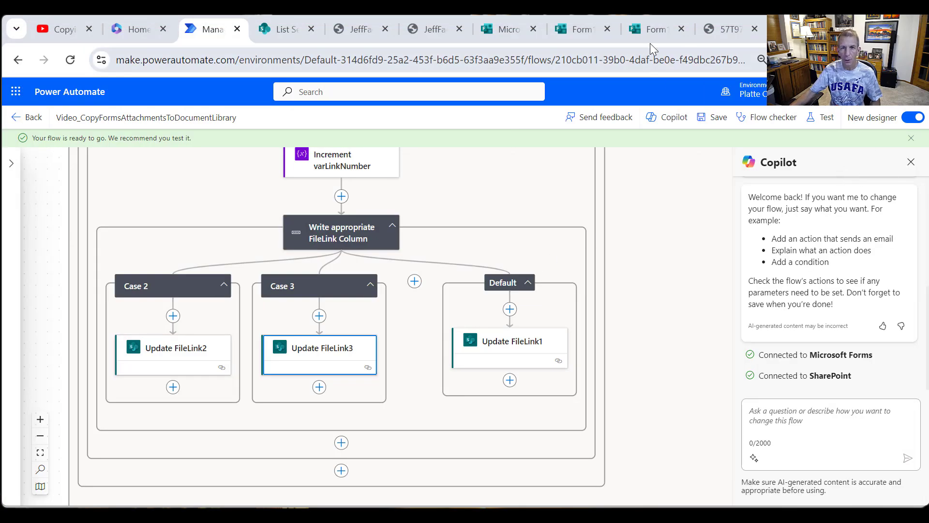
{"action": "left_click", "coordinate": [648, 30]}
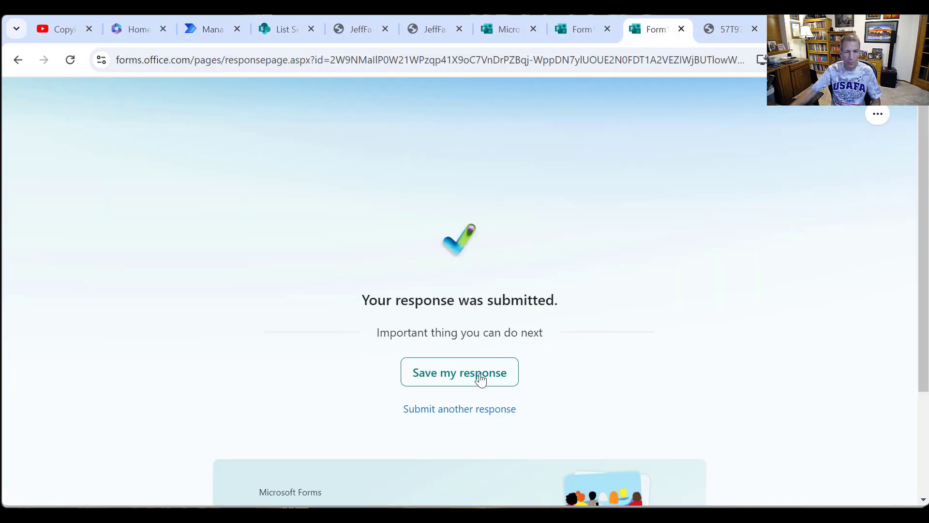
{"action": "left_click", "coordinate": [466, 409]}
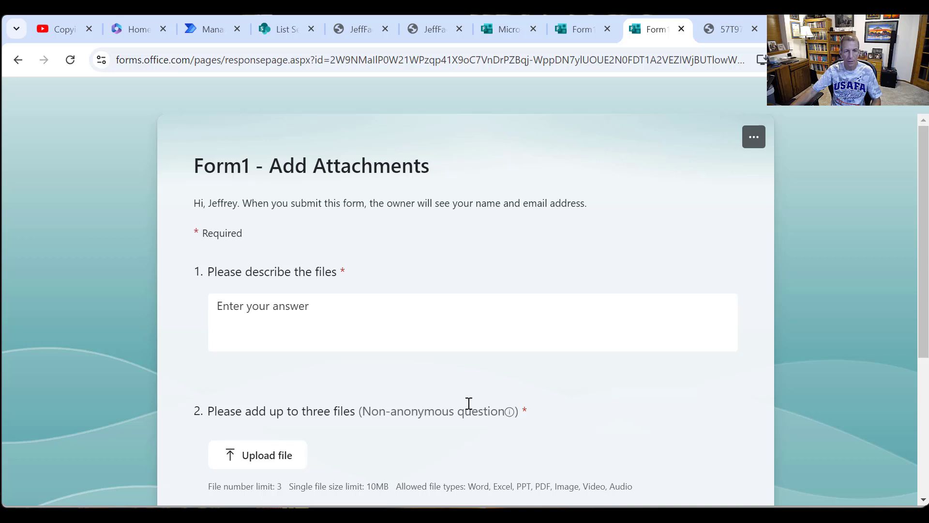
{"action": "left_click", "coordinate": [442, 305]}
{"action": "type", "text": "Example with Office Documents"}
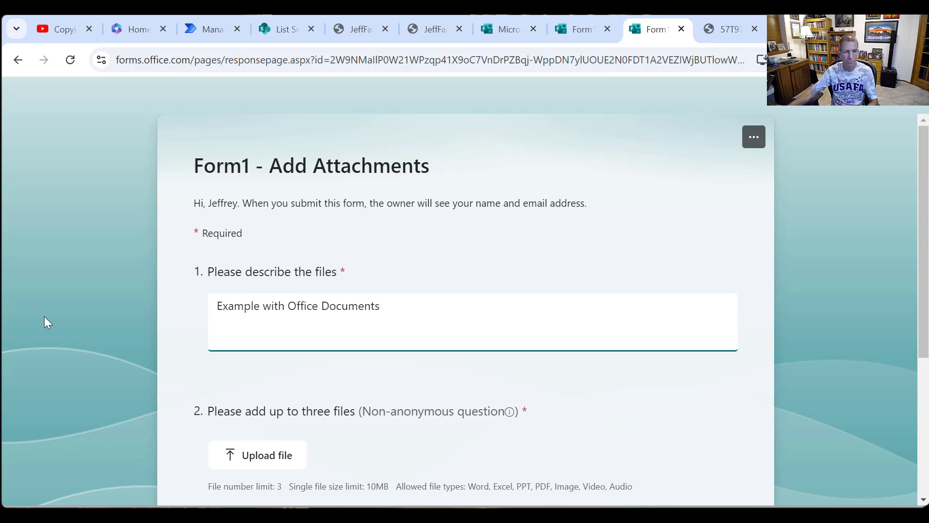
- Upload Power Automate Sonnet.docx and Question Results.xlsx from the Videos folder to the form's file question
{"action": "left_click", "coordinate": [248, 455]}
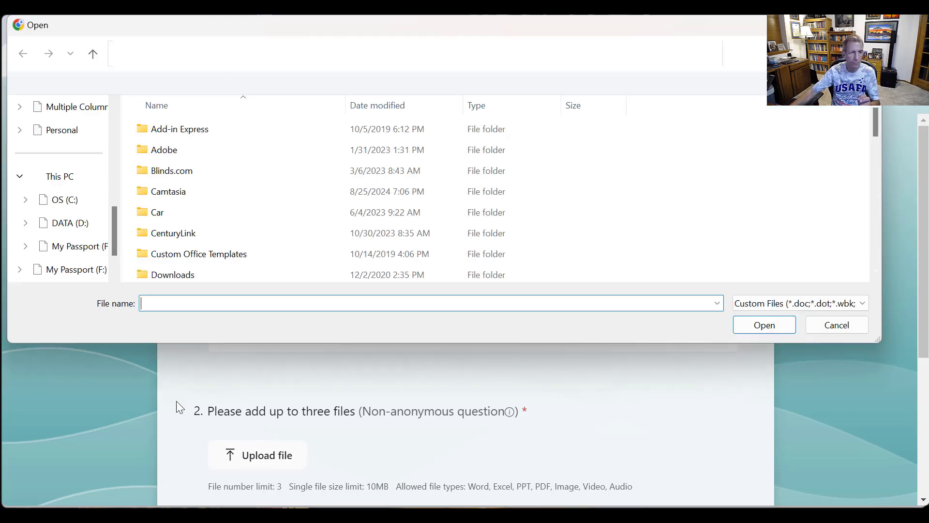
{"action": "scroll", "coordinate": [68, 252], "scroll_direction": "down", "scroll_amount": 3}
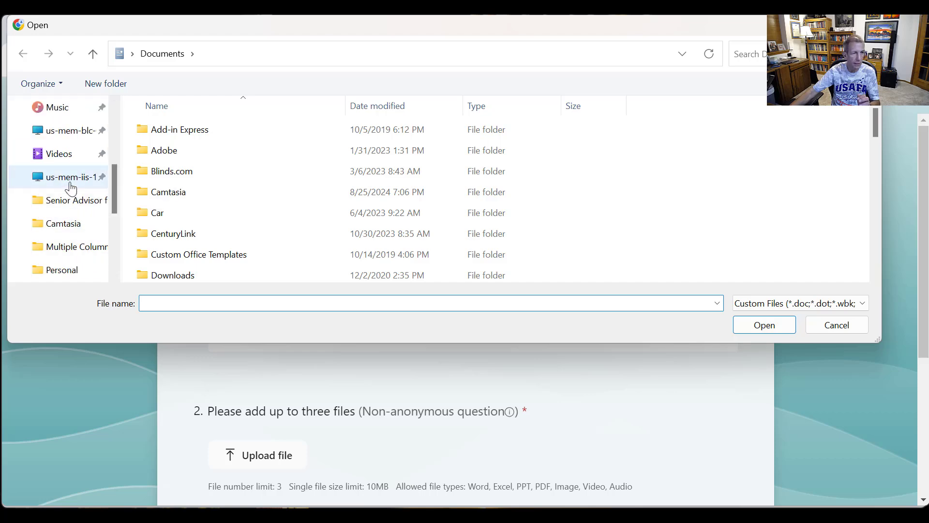
{"action": "left_click", "coordinate": [60, 155]}
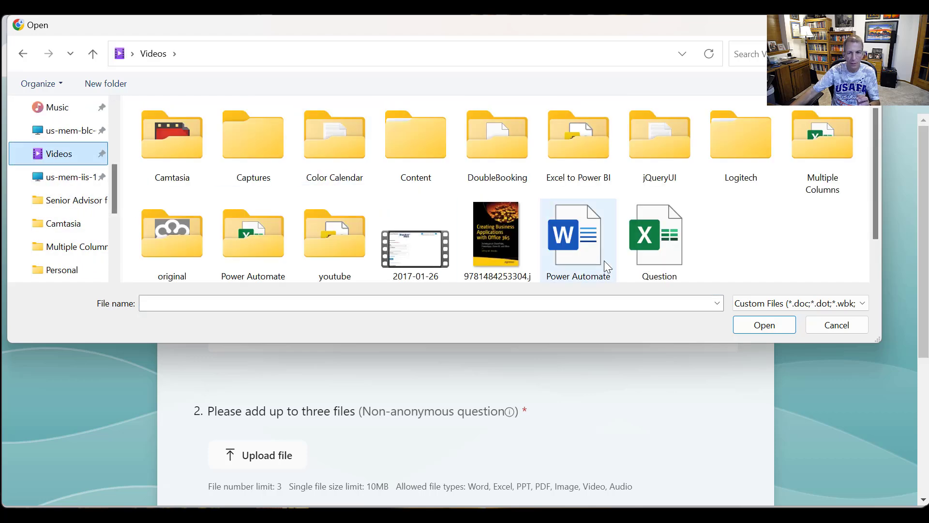
{"action": "scroll", "coordinate": [601, 257], "scroll_direction": "down", "scroll_amount": 1}
{"action": "double_click", "coordinate": [584, 218]}
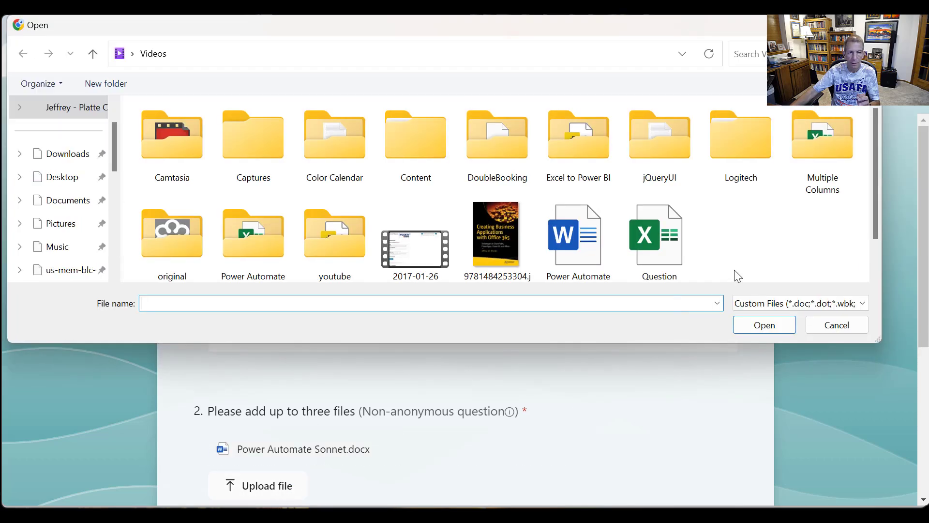
{"action": "scroll", "coordinate": [737, 265], "scroll_direction": "down", "scroll_amount": 1}
{"action": "left_click", "coordinate": [665, 225]}
{"action": "double_click", "coordinate": [665, 225]}
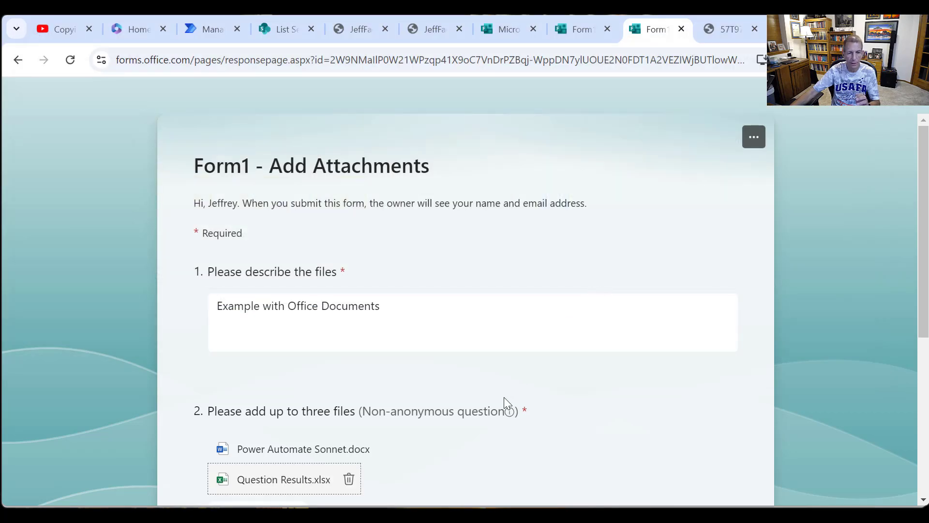
- Upload 9781484253304.jpg as the third attachment and submit the form response
{"action": "scroll", "coordinate": [503, 396], "scroll_direction": "down", "scroll_amount": 5}
{"action": "left_click", "coordinate": [280, 299]}
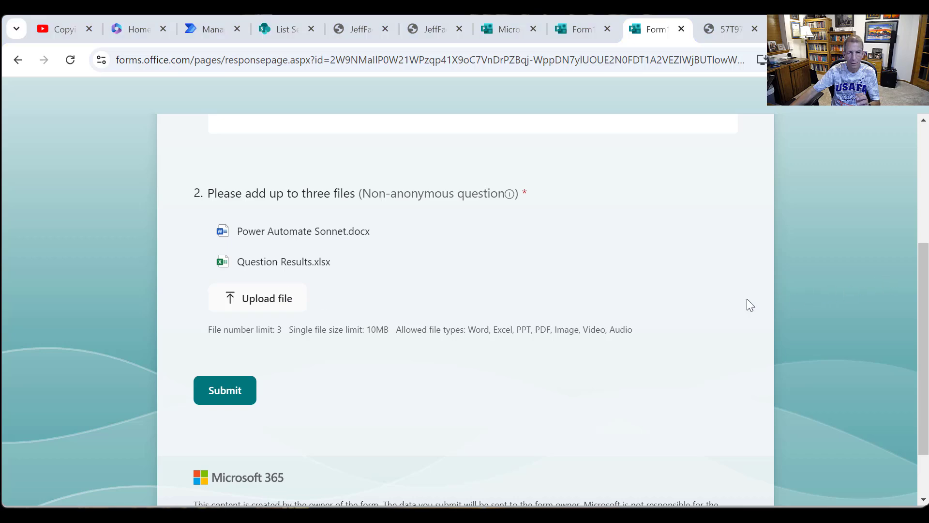
{"action": "scroll", "coordinate": [692, 259], "scroll_direction": "down", "scroll_amount": 1}
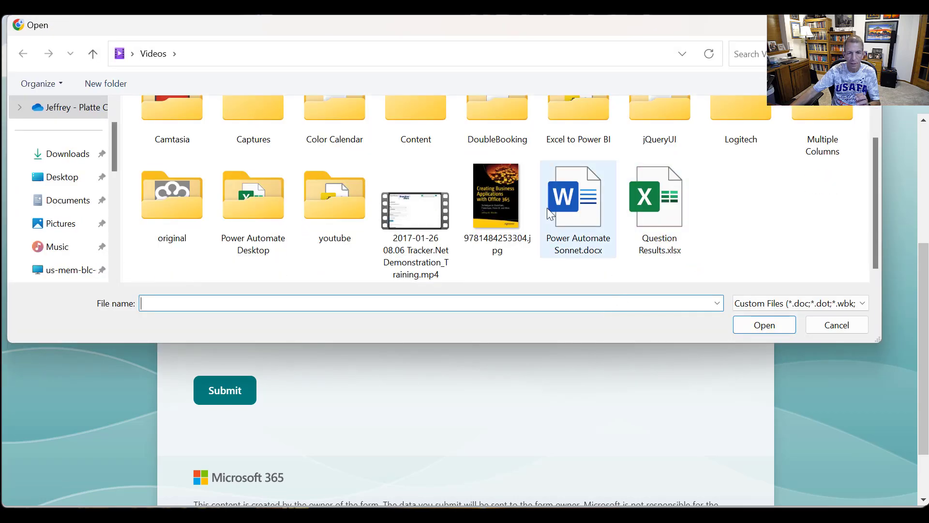
{"action": "double_click", "coordinate": [505, 209]}
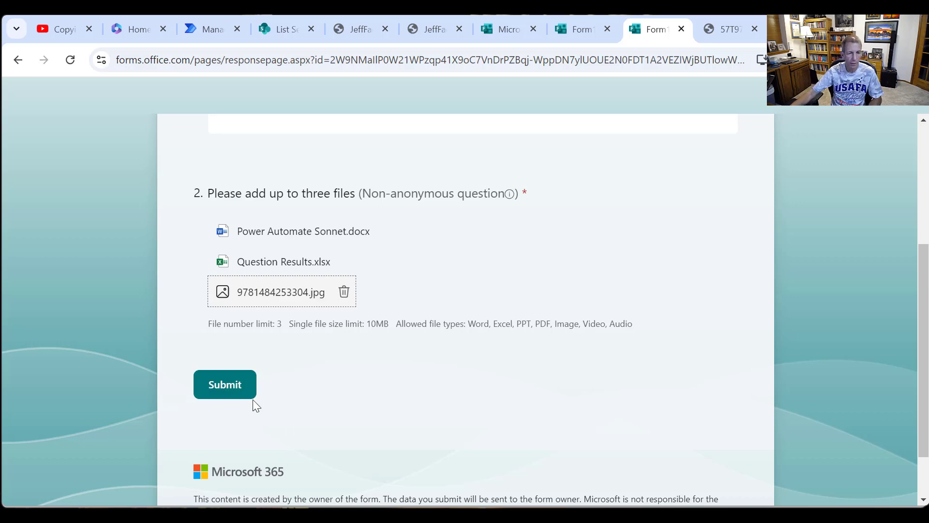
{"action": "left_click", "coordinate": [250, 391]}
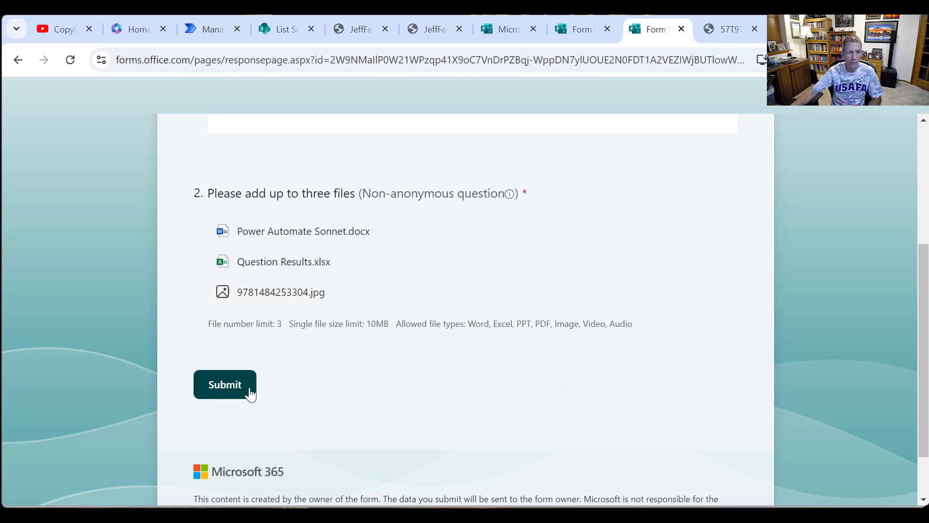
- Return to the flow in Power Automate, leave the designer and open the most recent run from the run history
{"action": "left_click", "coordinate": [210, 33]}
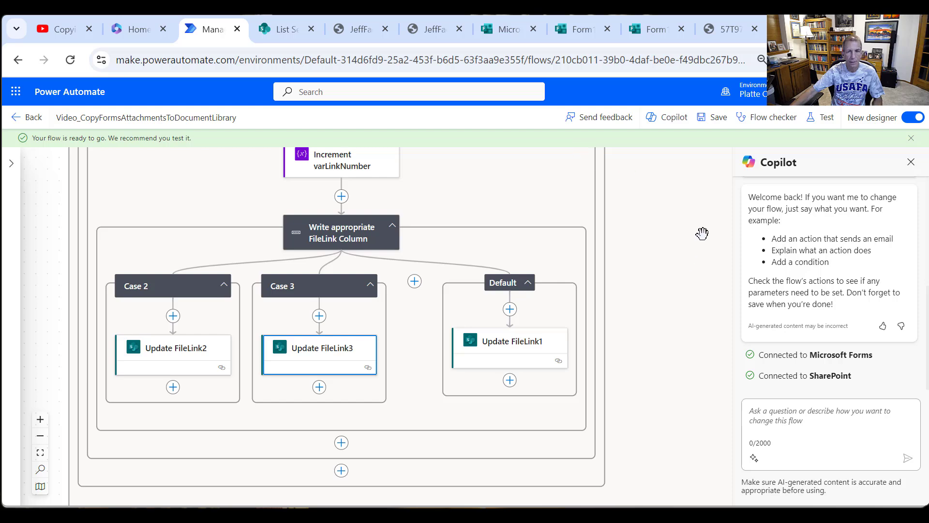
{"action": "left_click", "coordinate": [19, 123]}
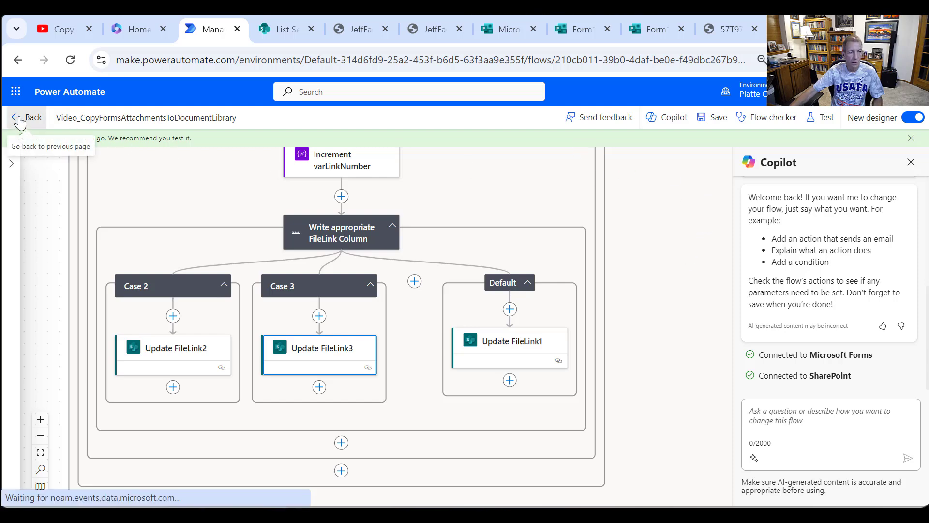
{"action": "scroll", "coordinate": [358, 367], "scroll_direction": "down", "scroll_amount": 2}
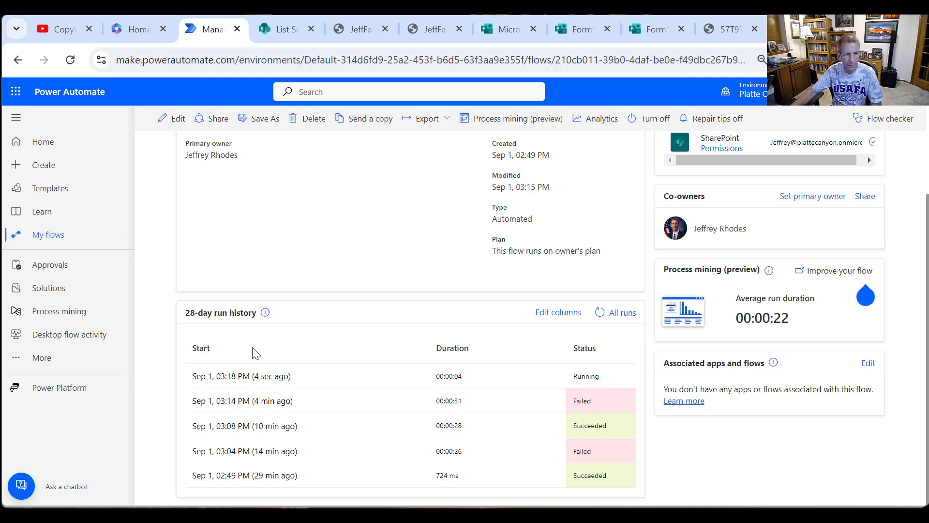
{"action": "left_click", "coordinate": [265, 377]}
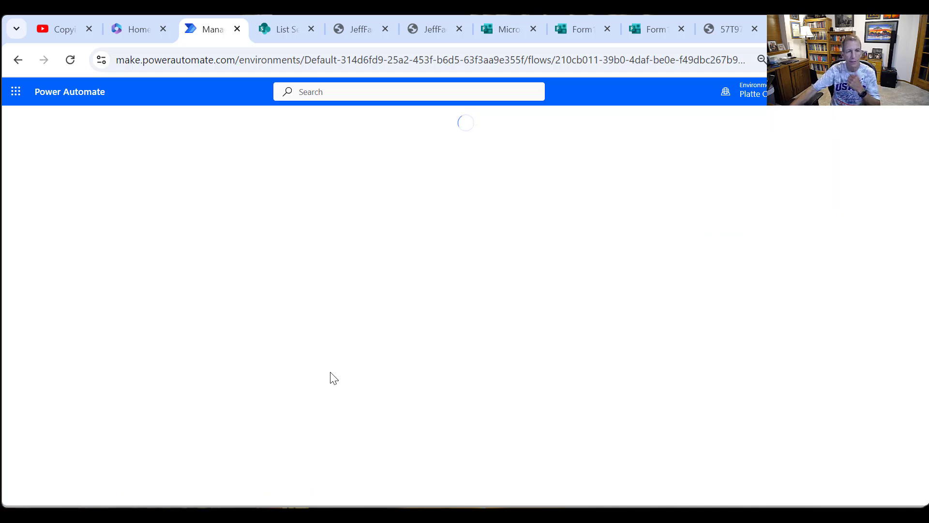
- Examine the run's actions from Create item through the first iteration of Loop through attachments and its FileLink cases
{"action": "scroll", "coordinate": [477, 325], "scroll_direction": "down", "scroll_amount": 2}
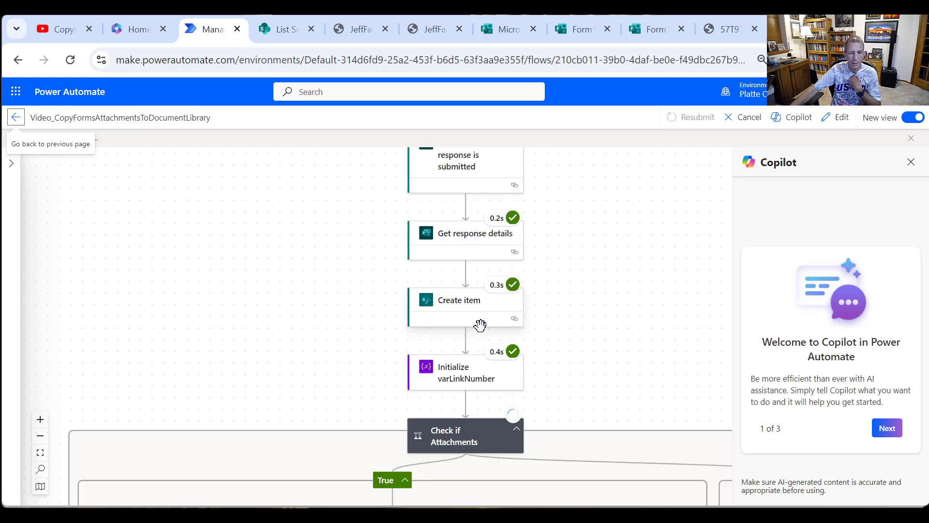
{"action": "scroll", "coordinate": [480, 325], "scroll_direction": "down", "scroll_amount": 4}
{"action": "scroll", "coordinate": [589, 415], "scroll_direction": "down", "scroll_amount": 2}
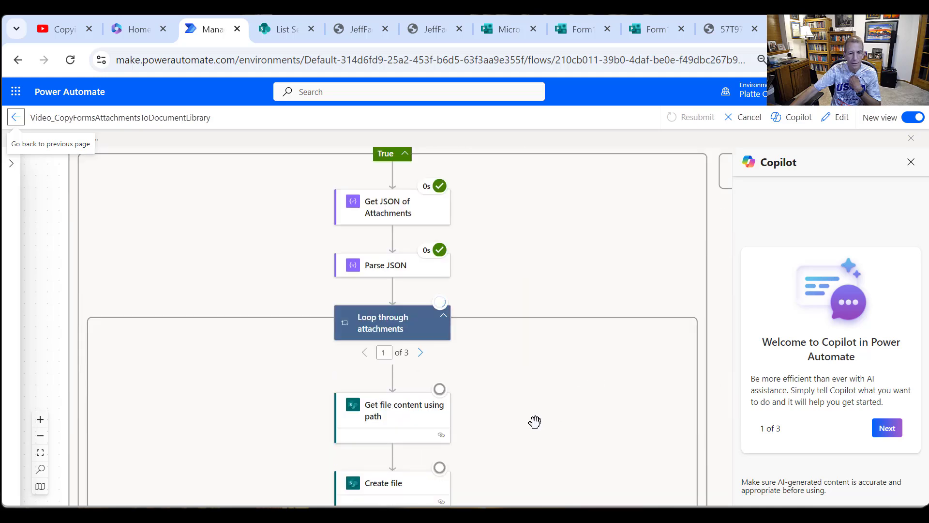
{"action": "scroll", "coordinate": [534, 422], "scroll_direction": "down", "scroll_amount": 4}
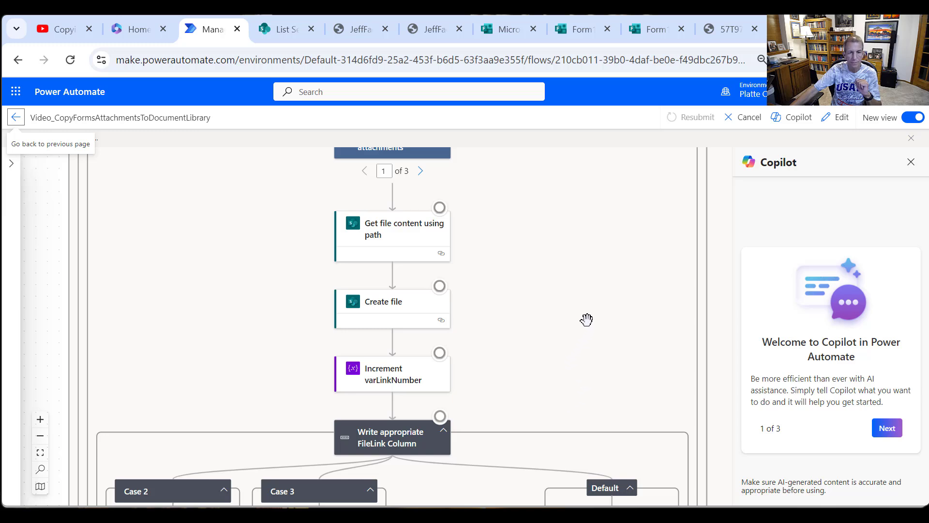
{"action": "scroll", "coordinate": [574, 331], "scroll_direction": "up", "scroll_amount": 1}
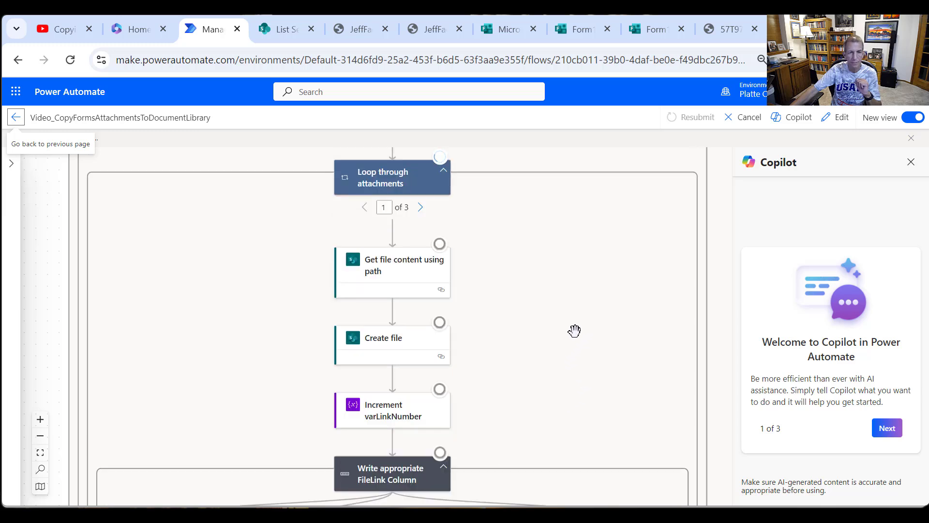
{"action": "scroll", "coordinate": [575, 331], "scroll_direction": "down", "scroll_amount": 2}
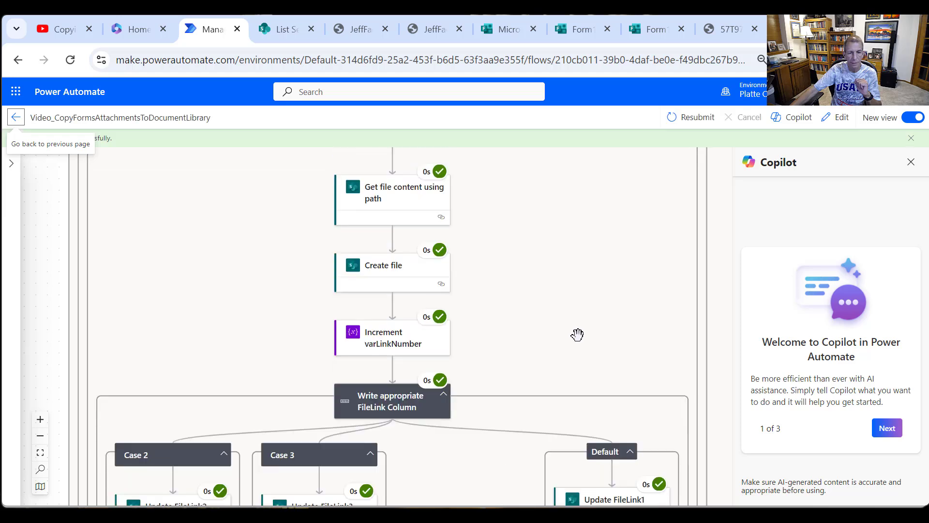
{"action": "scroll", "coordinate": [559, 356], "scroll_direction": "down", "scroll_amount": 4}
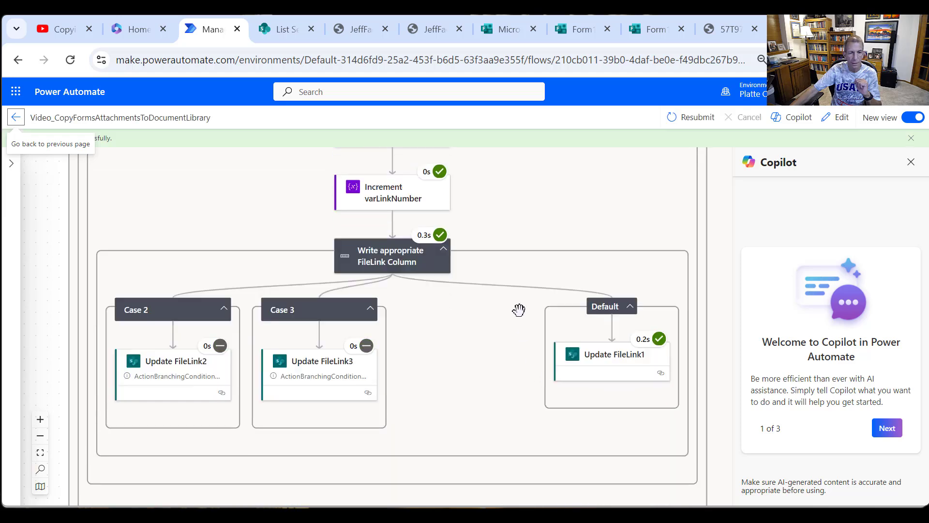
{"action": "scroll", "coordinate": [520, 310], "scroll_direction": "up", "scroll_amount": 3}
{"action": "scroll", "coordinate": [527, 307], "scroll_direction": "up", "scroll_amount": 3}
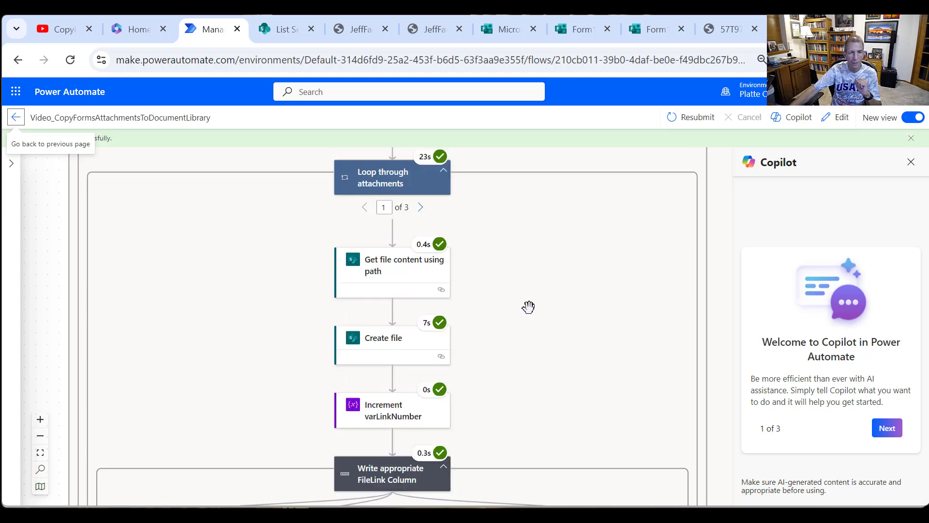
- Show the second iteration of Loop through attachments and check which FileLink case it executed
{"action": "left_click", "coordinate": [423, 208]}
{"action": "scroll", "coordinate": [544, 319], "scroll_direction": "down", "scroll_amount": 3}
{"action": "scroll", "coordinate": [532, 309], "scroll_direction": "up", "scroll_amount": 3}
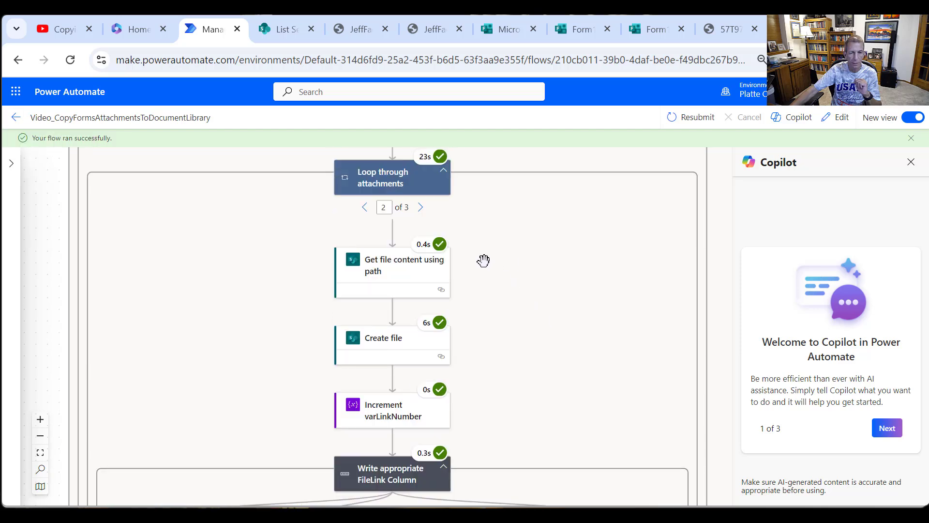
- Review the FileLink branches of the second loop iteration and switch to the Form1Submissions list in SharePoint
{"action": "scroll", "coordinate": [557, 329], "scroll_direction": "down", "scroll_amount": 5}
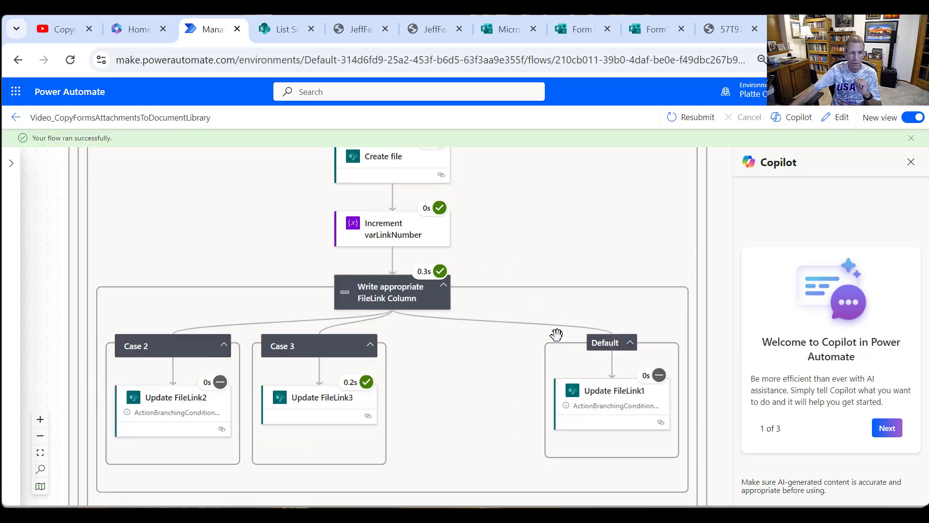
{"action": "scroll", "coordinate": [557, 334], "scroll_direction": "down", "scroll_amount": 1}
{"action": "left_click", "coordinate": [283, 31]}
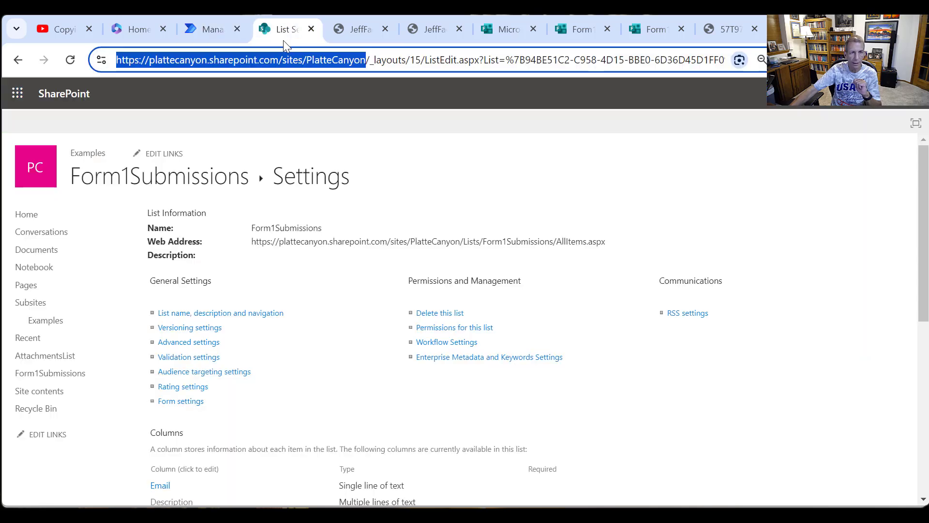
{"action": "left_click", "coordinate": [388, 238]}
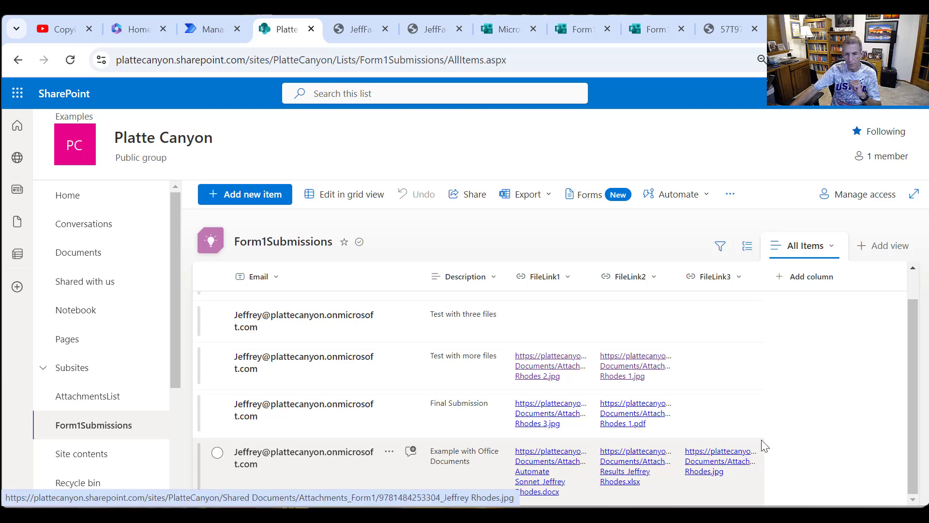
- Open the Word document linked in FileLink1 of the "Example with Office Documents" item, view the downloaded copy and close it
{"action": "left_click", "coordinate": [540, 472]}
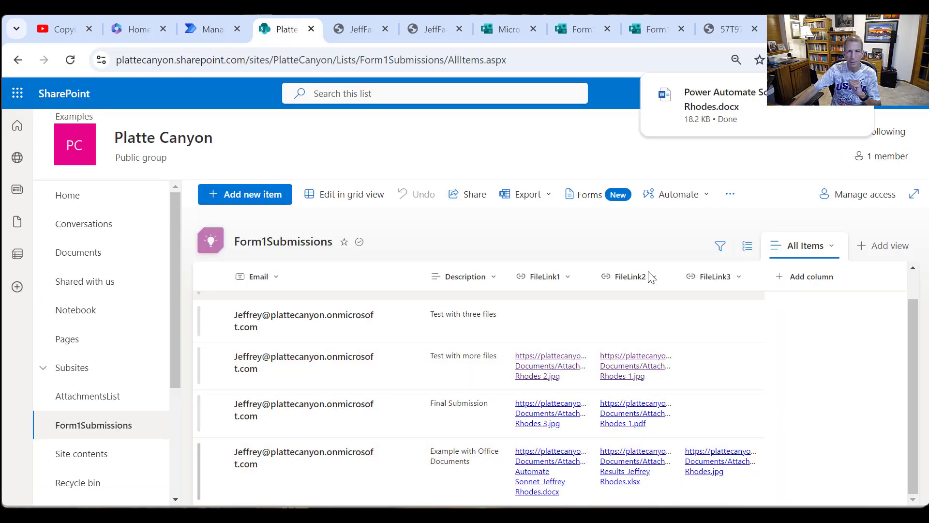
{"action": "left_click", "coordinate": [734, 99]}
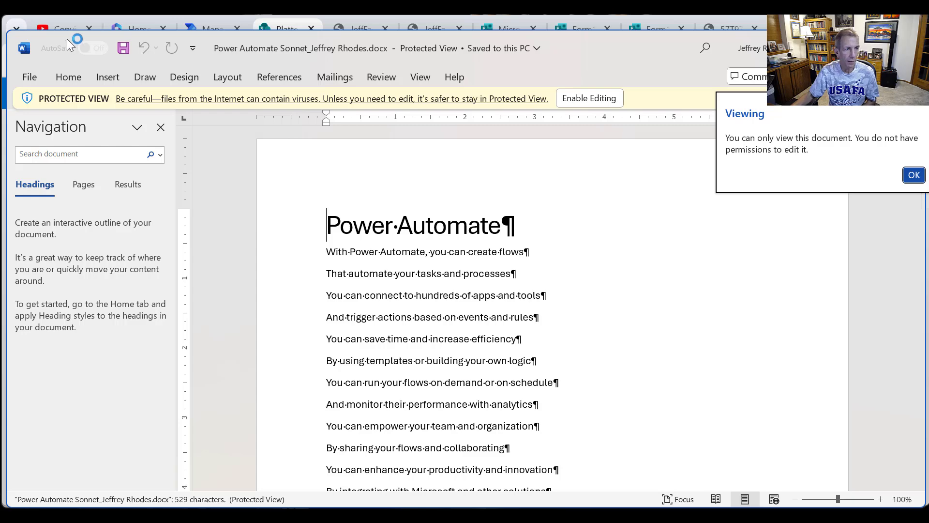
{"action": "left_click", "coordinate": [911, 48]}
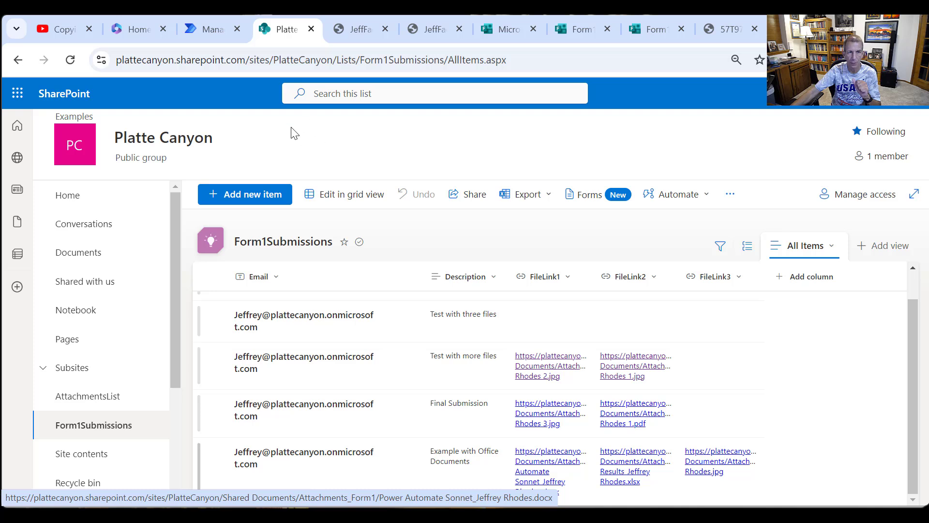
- Open the Power Automate Sonnet Word document from the Attachments_Form1 folder in Documents and look through its text
{"action": "left_click", "coordinate": [91, 259]}
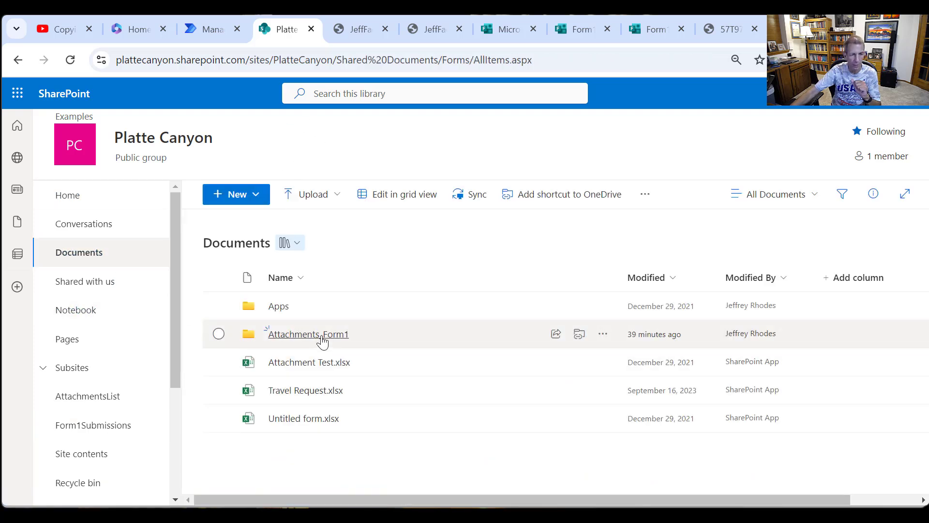
{"action": "left_click", "coordinate": [323, 342]}
{"action": "scroll", "coordinate": [419, 338], "scroll_direction": "down", "scroll_amount": 3}
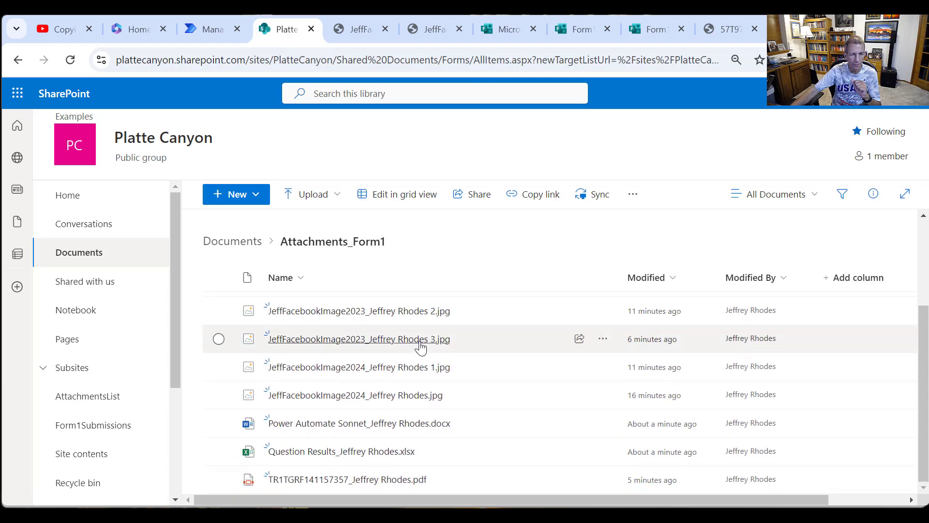
{"action": "left_click", "coordinate": [368, 426]}
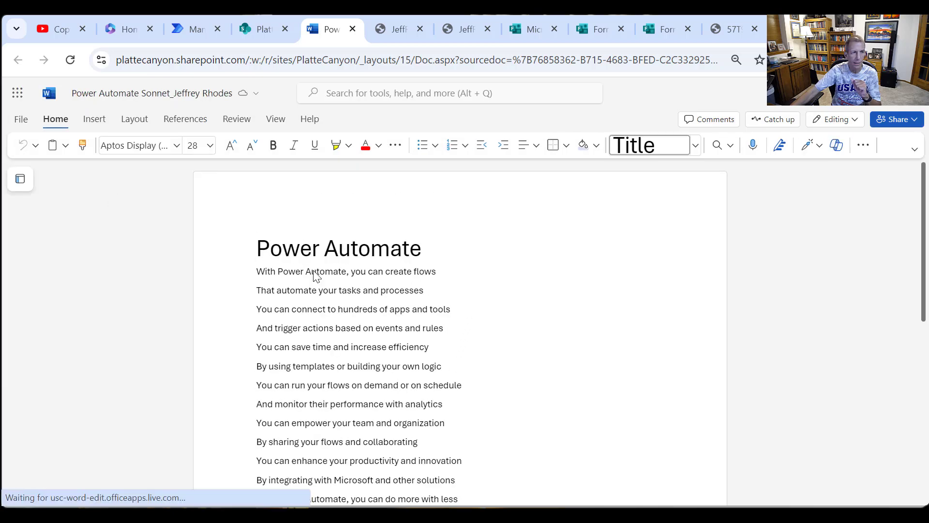
{"action": "left_click", "coordinate": [434, 293]}
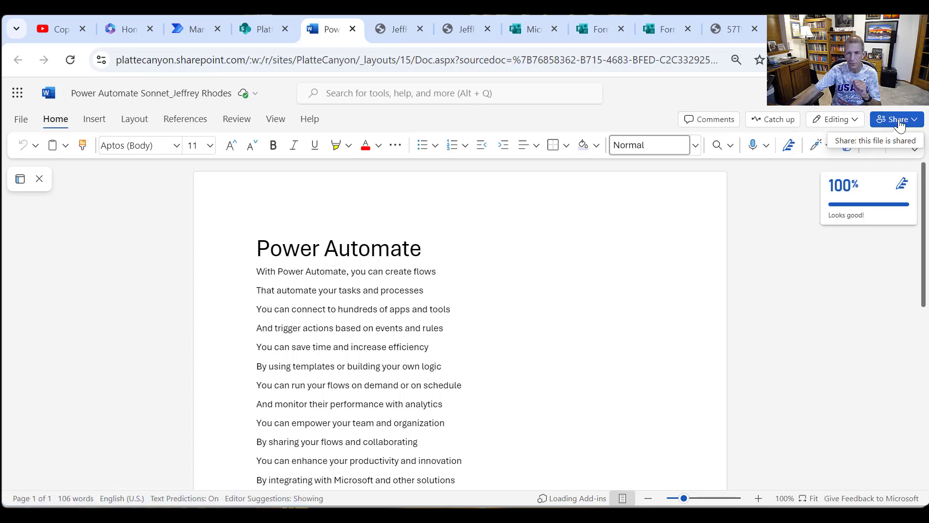
{"action": "scroll", "coordinate": [514, 349], "scroll_direction": "down", "scroll_amount": 3}
{"action": "scroll", "coordinate": [506, 359], "scroll_direction": "up", "scroll_amount": 3}
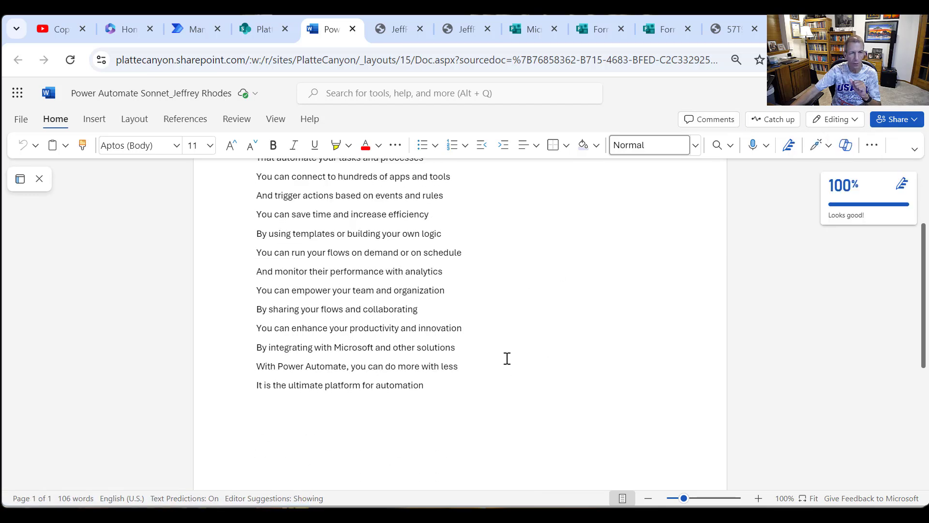